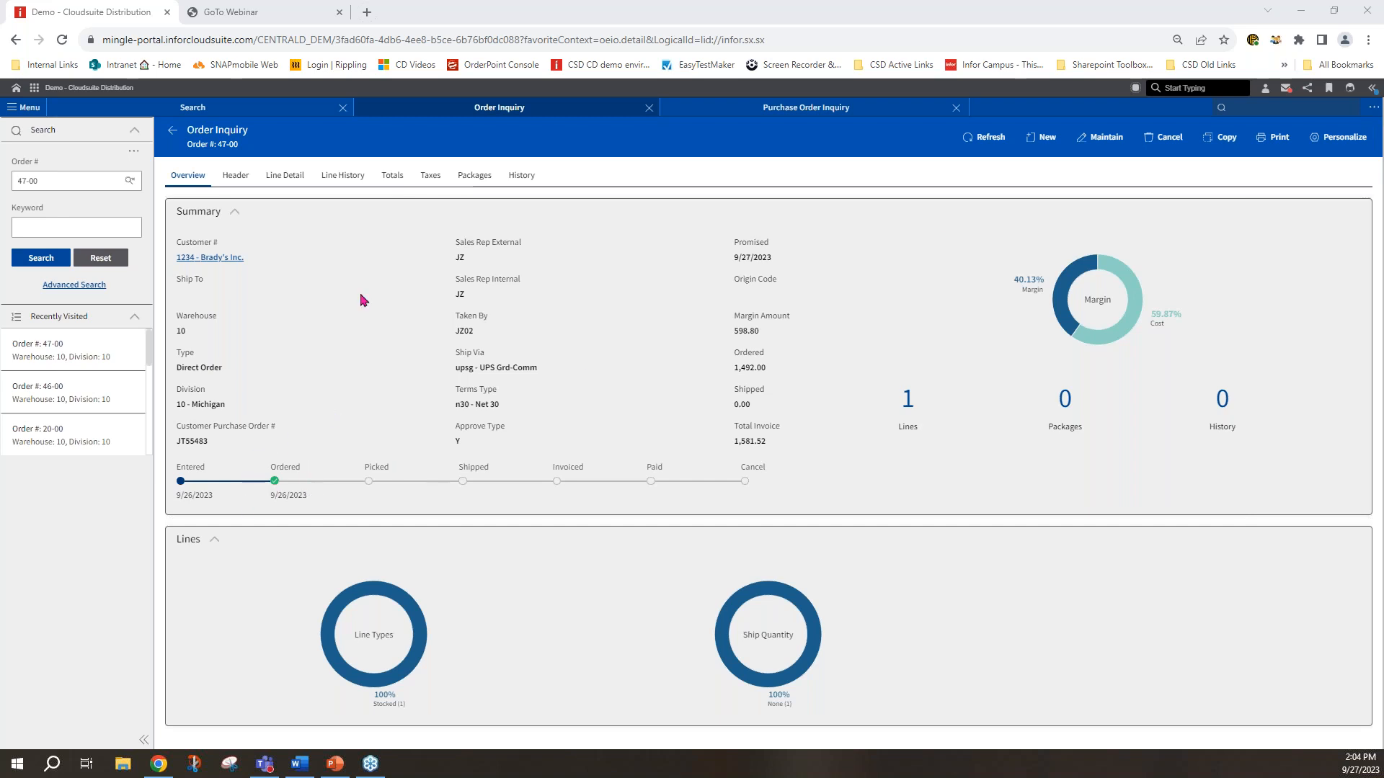
# Compare the line details of the sales order with those of its related purchase order.
pyautogui.click(285, 181)
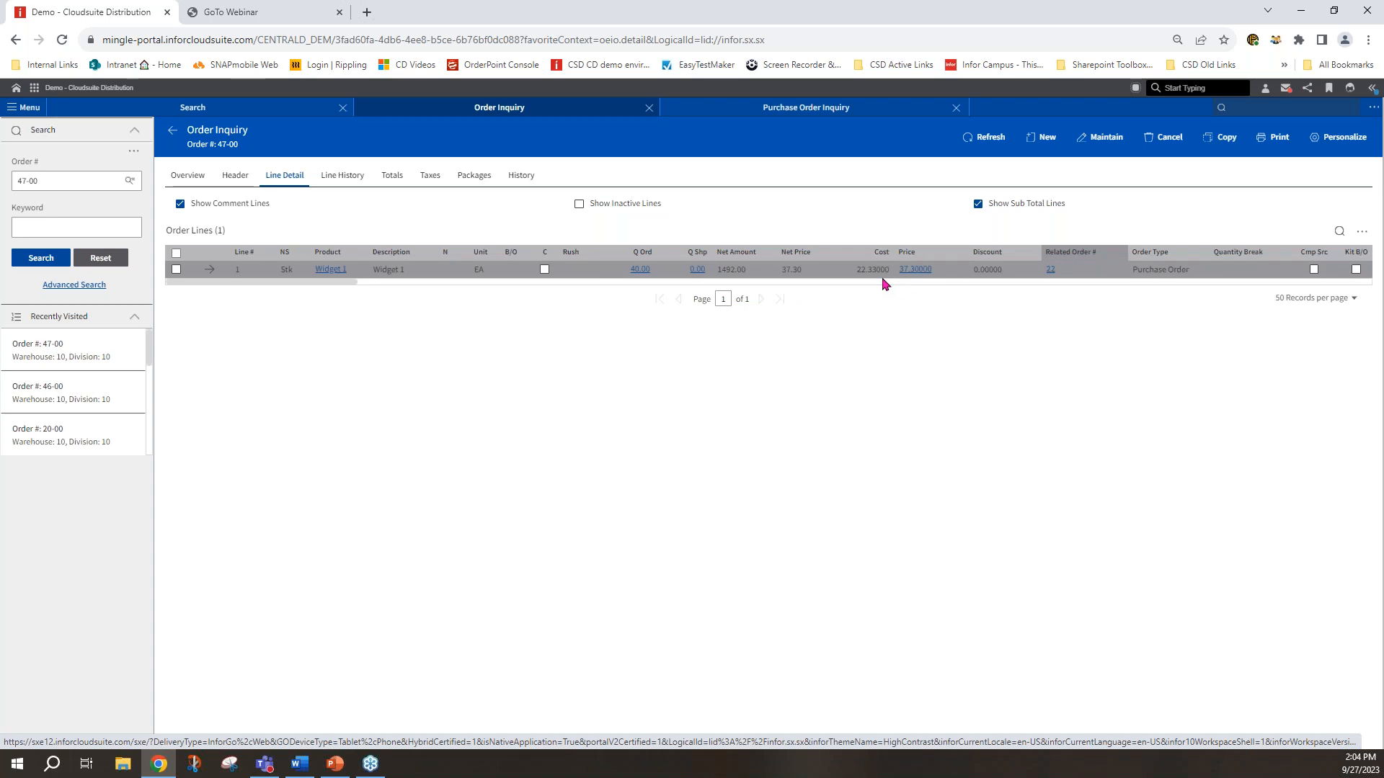
pyautogui.click(1052, 270)
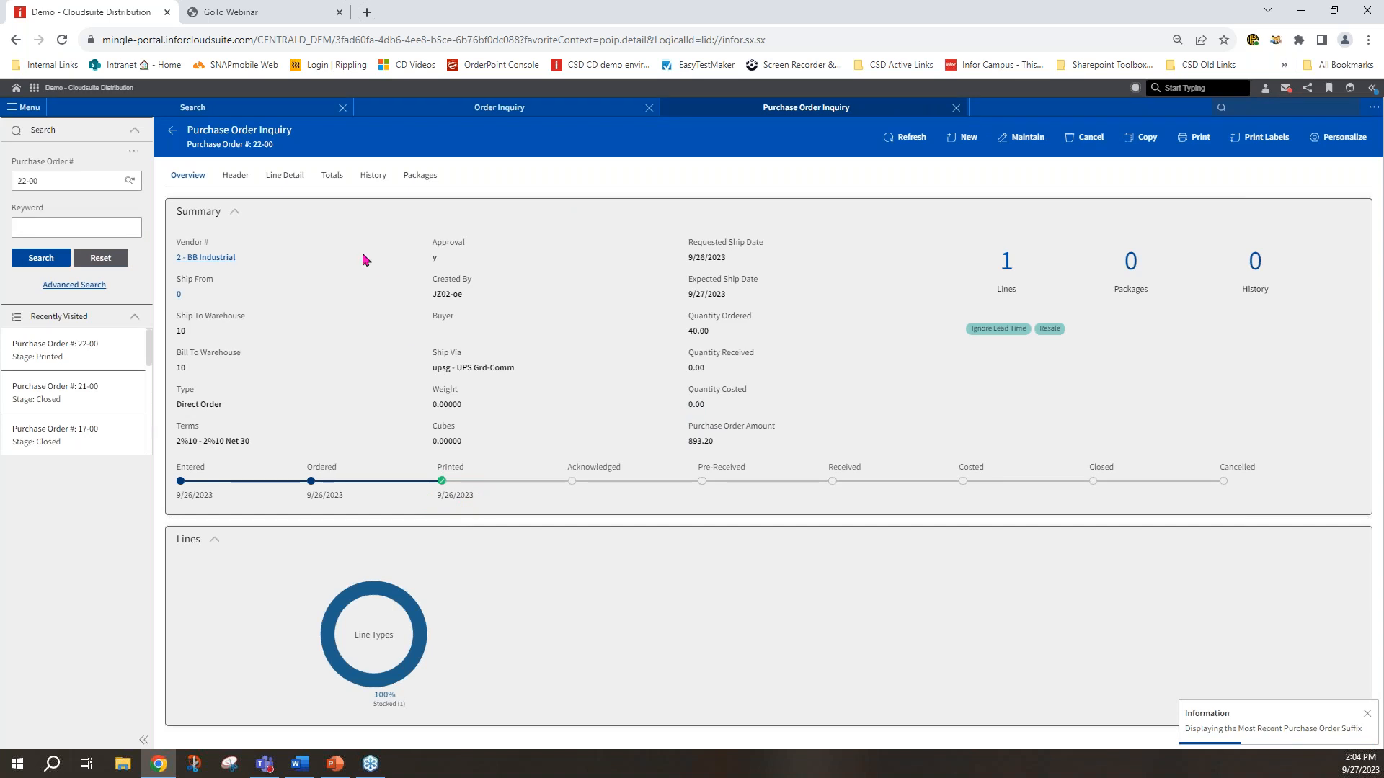
pyautogui.click(276, 181)
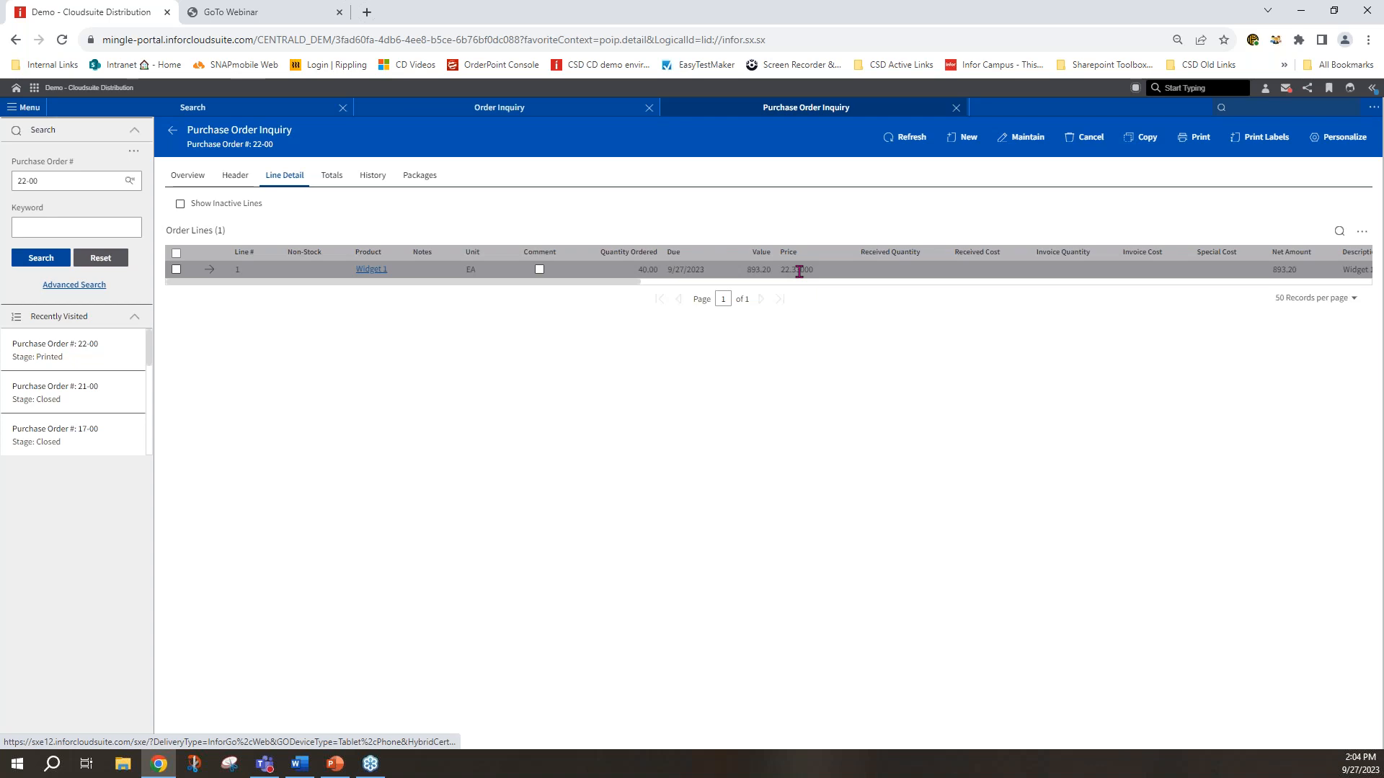
pyautogui.click(524, 113)
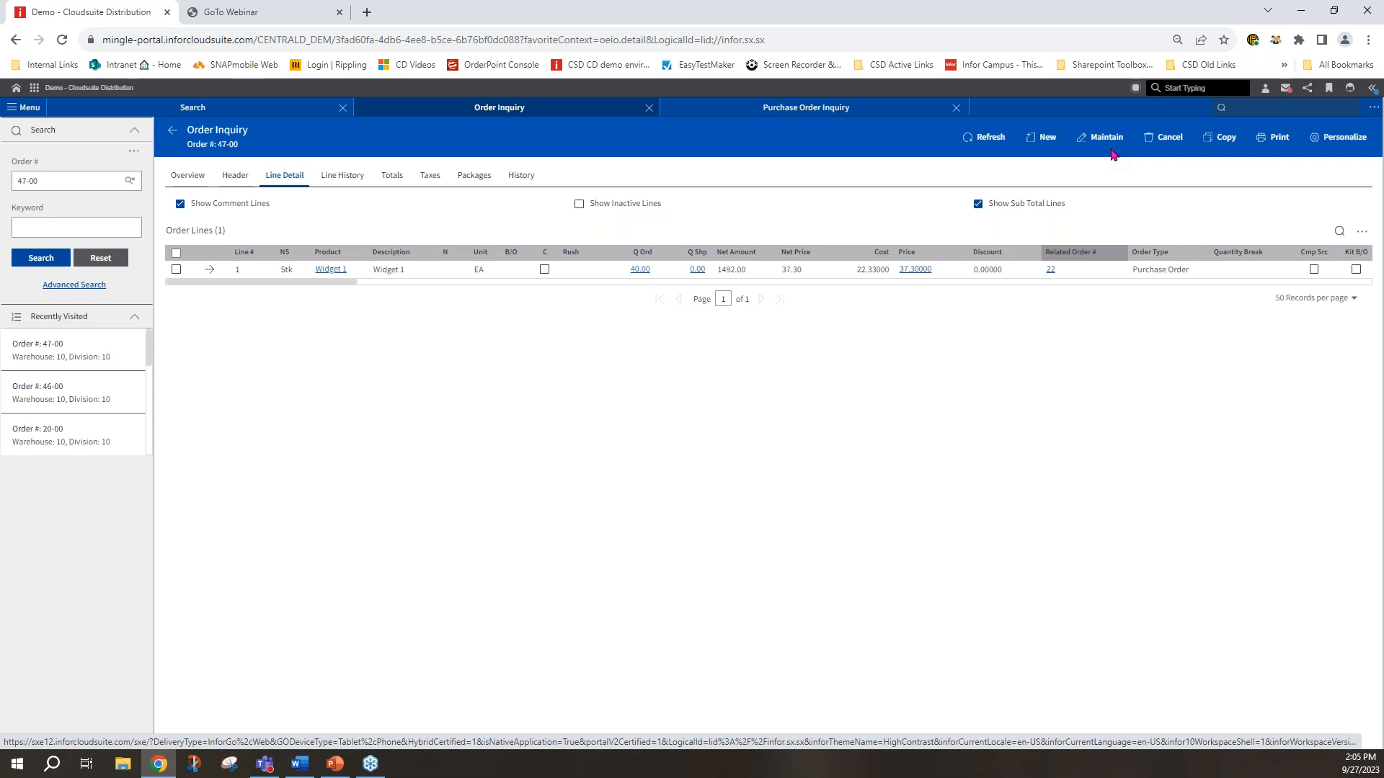
pyautogui.click(829, 111)
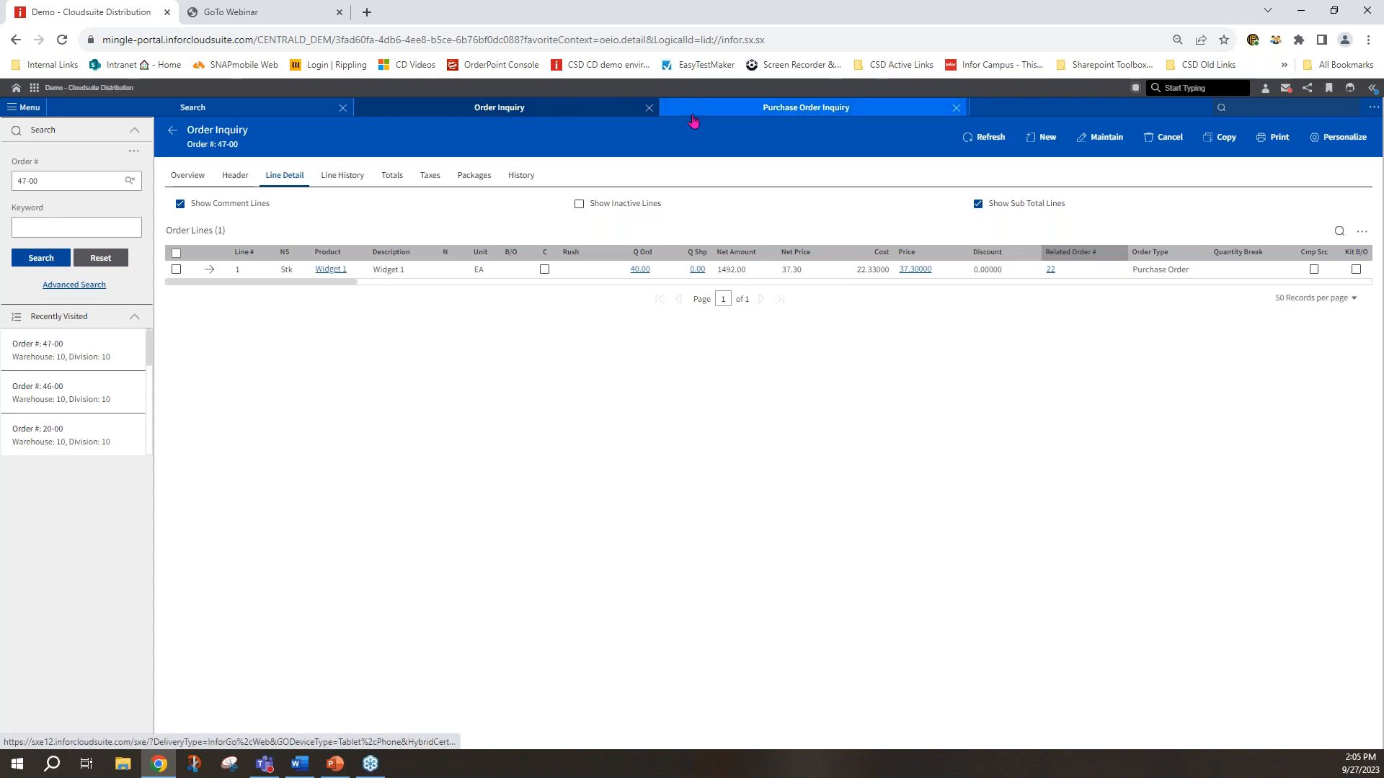
pyautogui.click(576, 113)
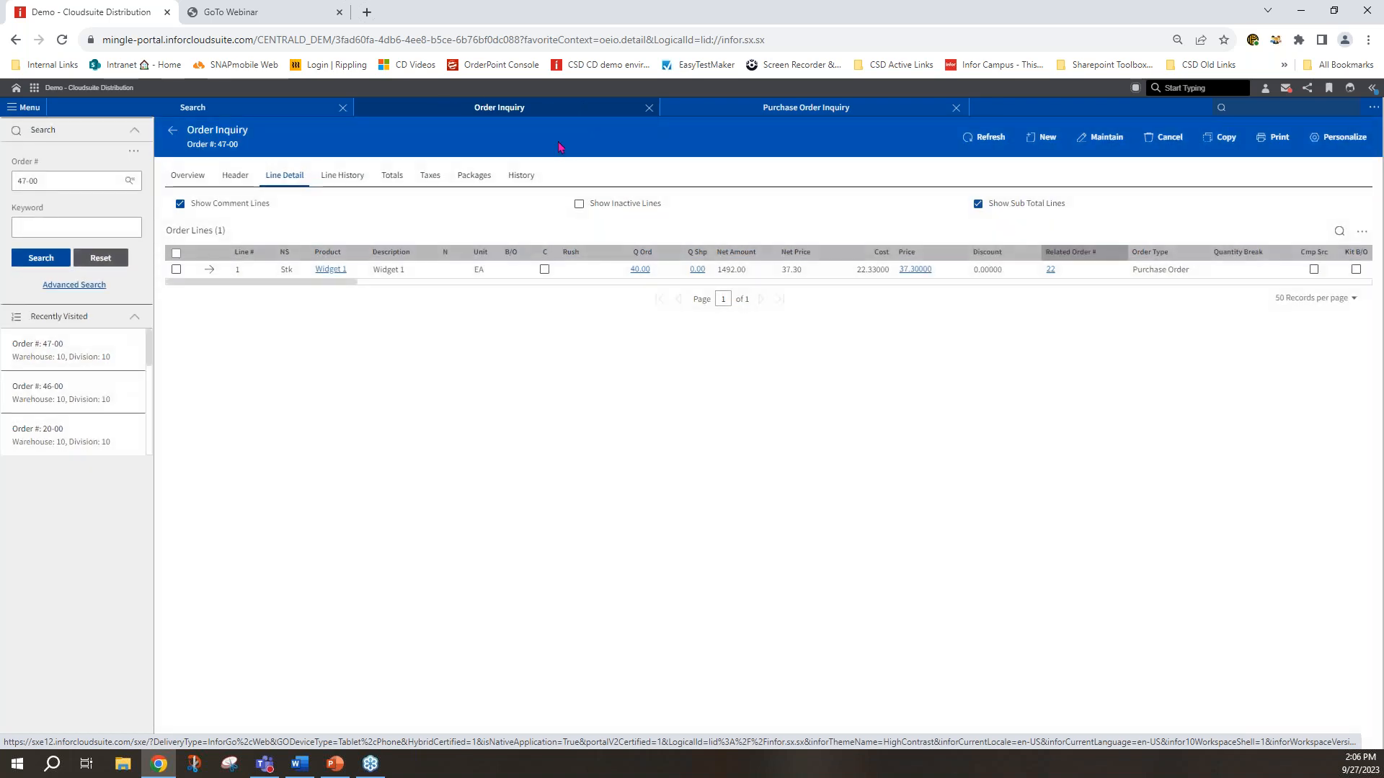
# Open the direct order for maintenance, review the Widget 1 line's extended fields, and finish the order without changes.
pyautogui.click(1110, 137)
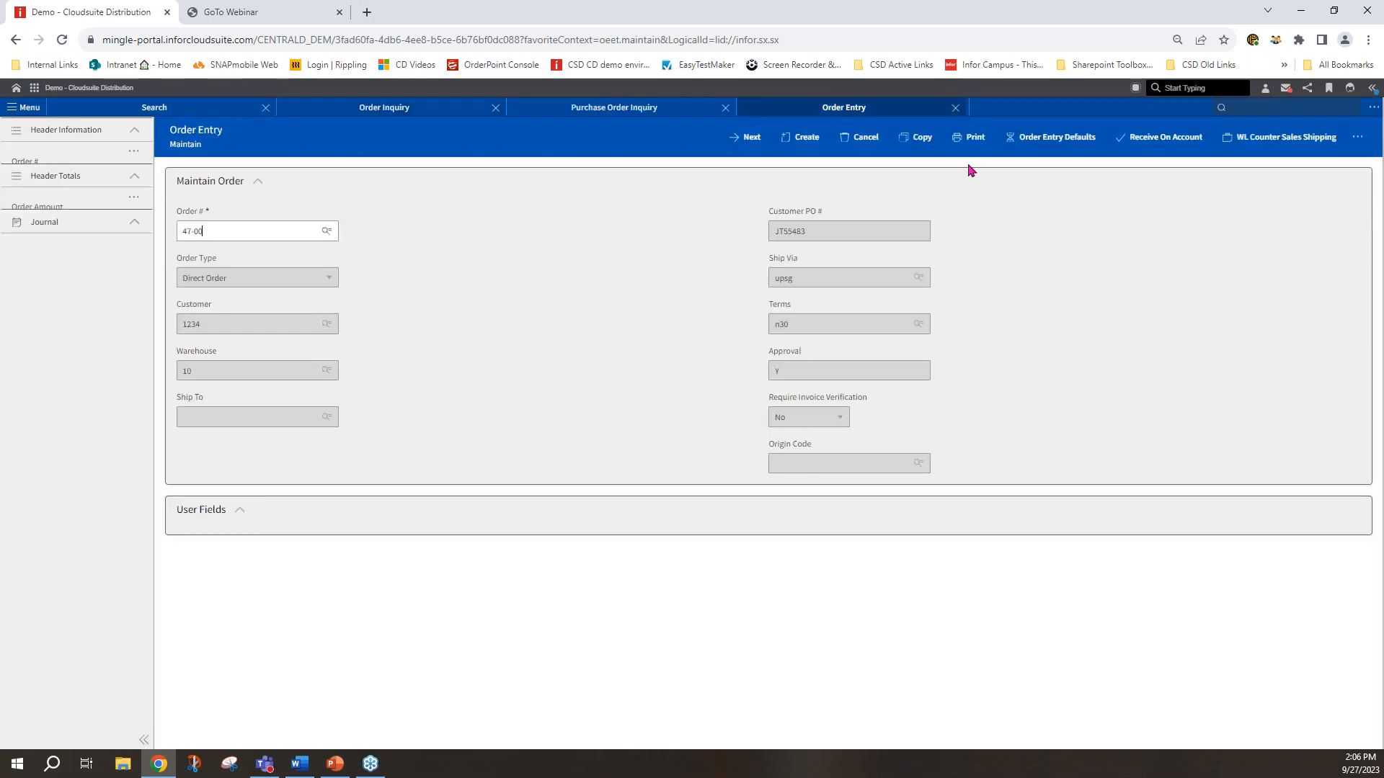
pyautogui.click(752, 138)
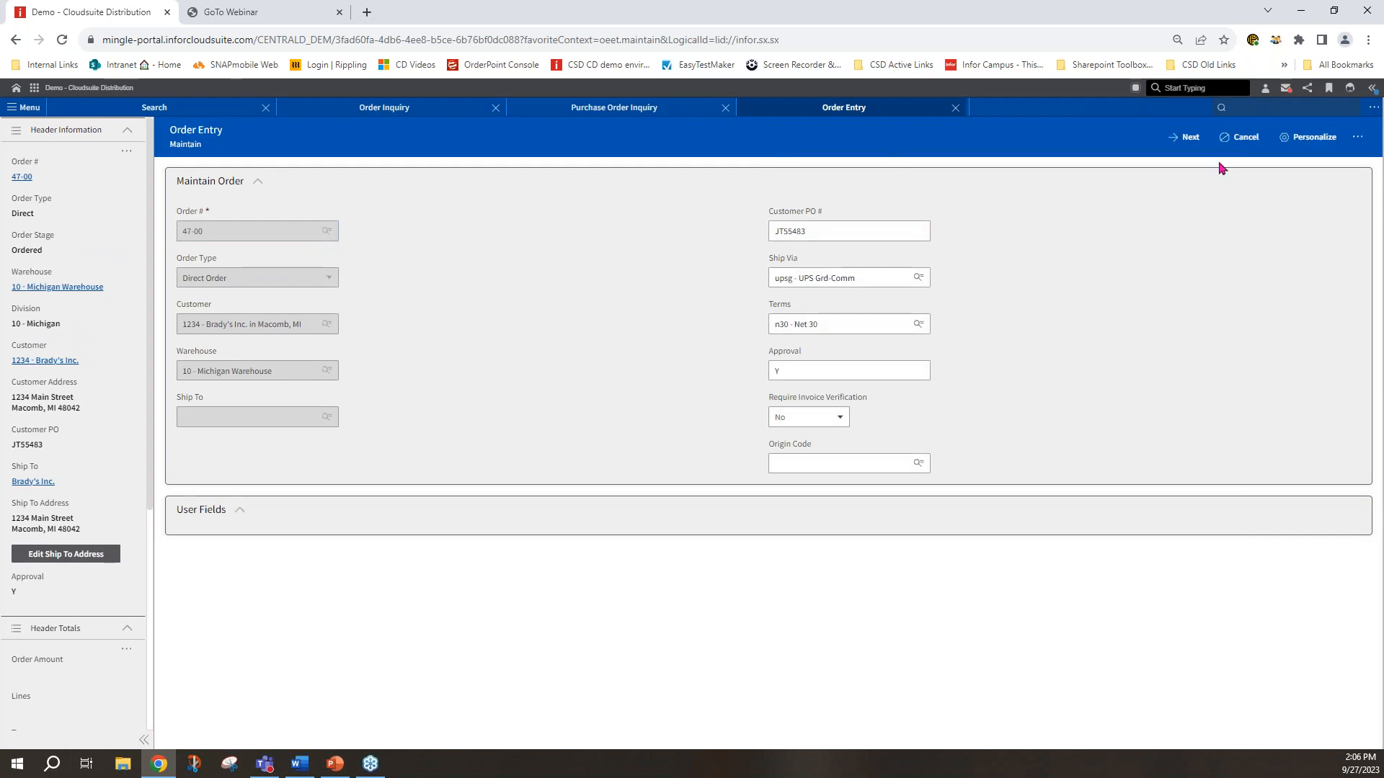
pyautogui.click(1182, 138)
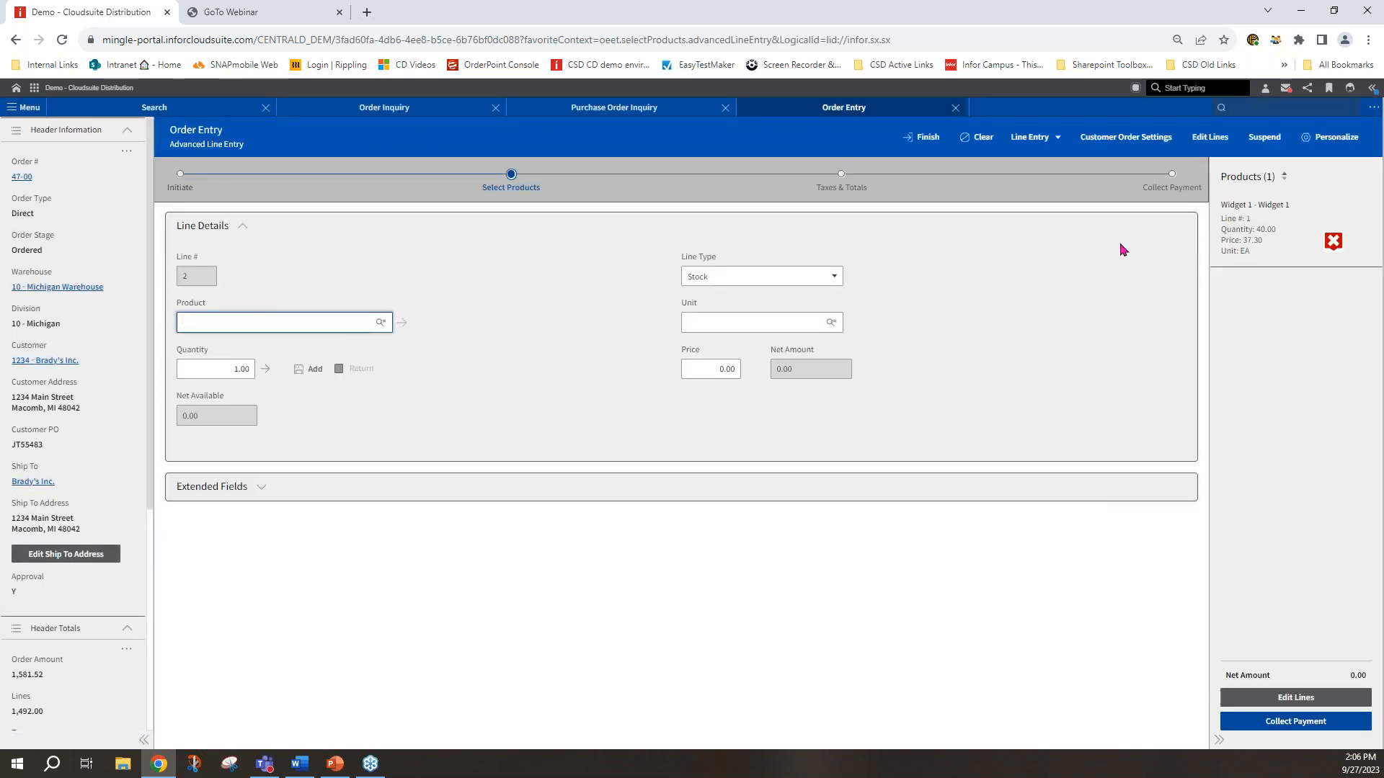
pyautogui.click(1247, 232)
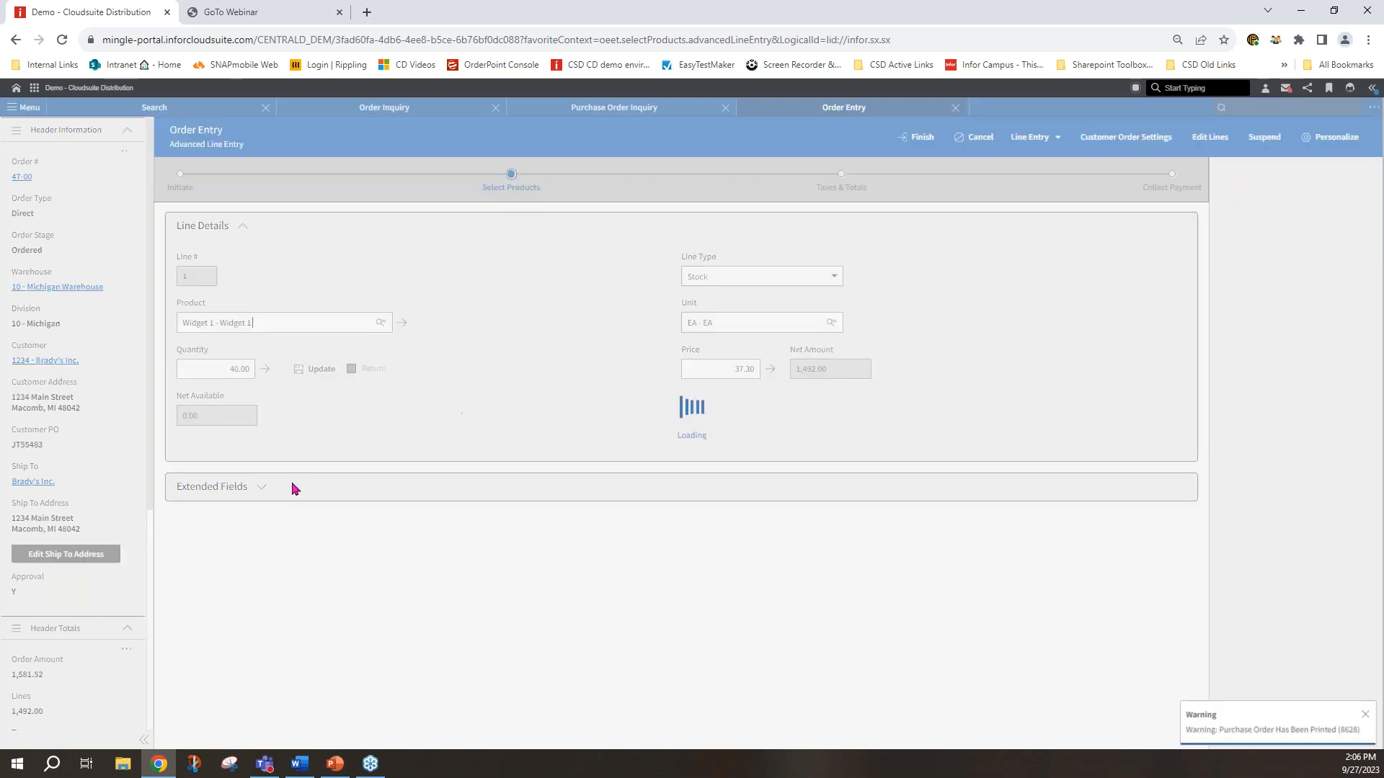
pyautogui.click(262, 489)
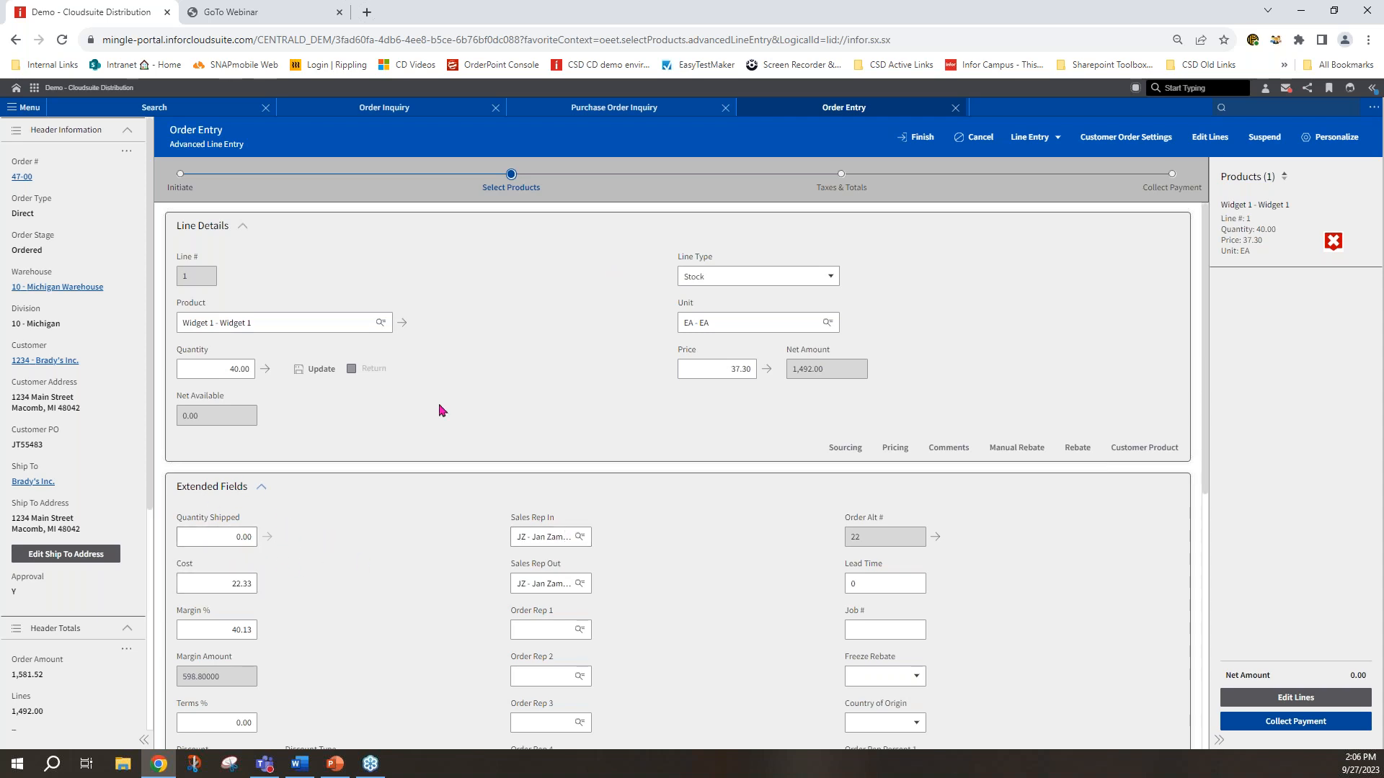
pyautogui.click(923, 138)
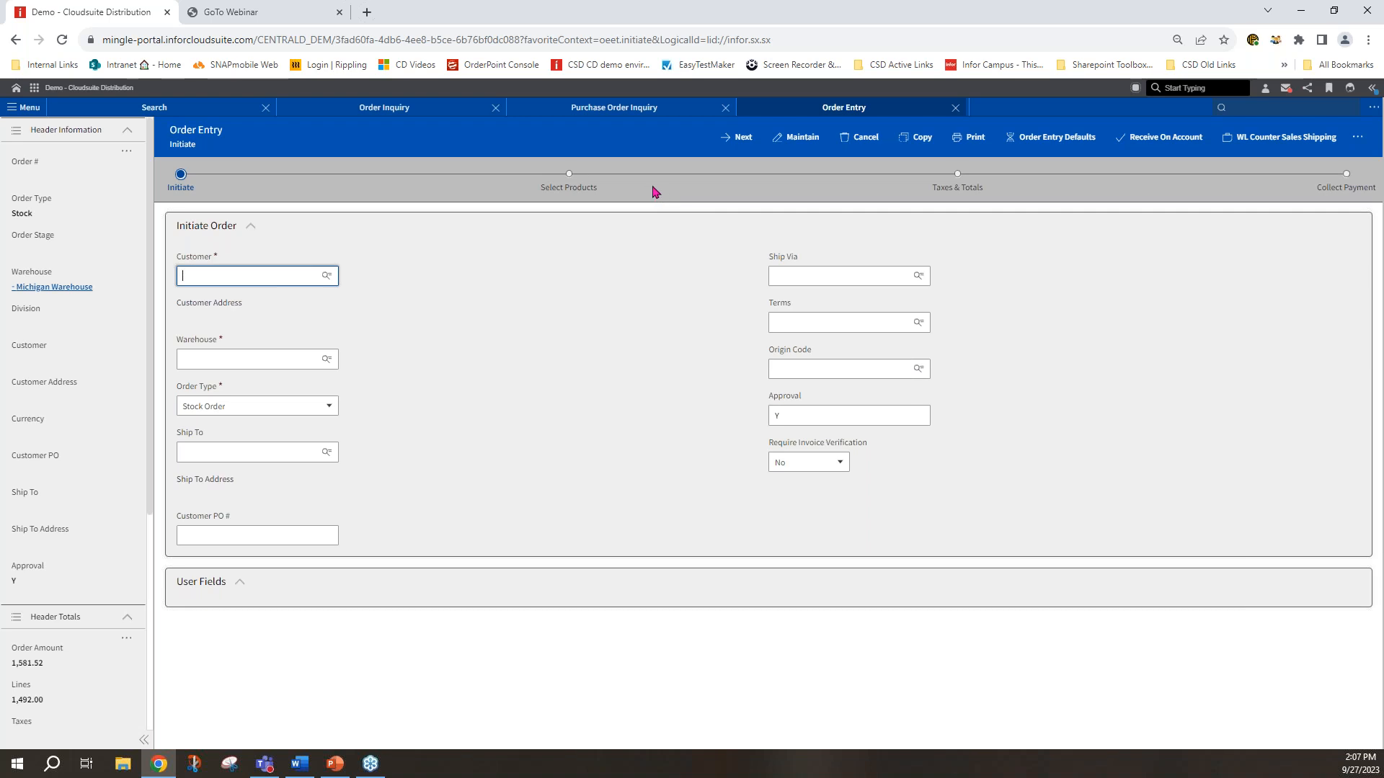
# Review the Widget 1 line in Order Inquiry again and return to the tied order in Purchase Order Inquiry.
pyautogui.click(413, 108)
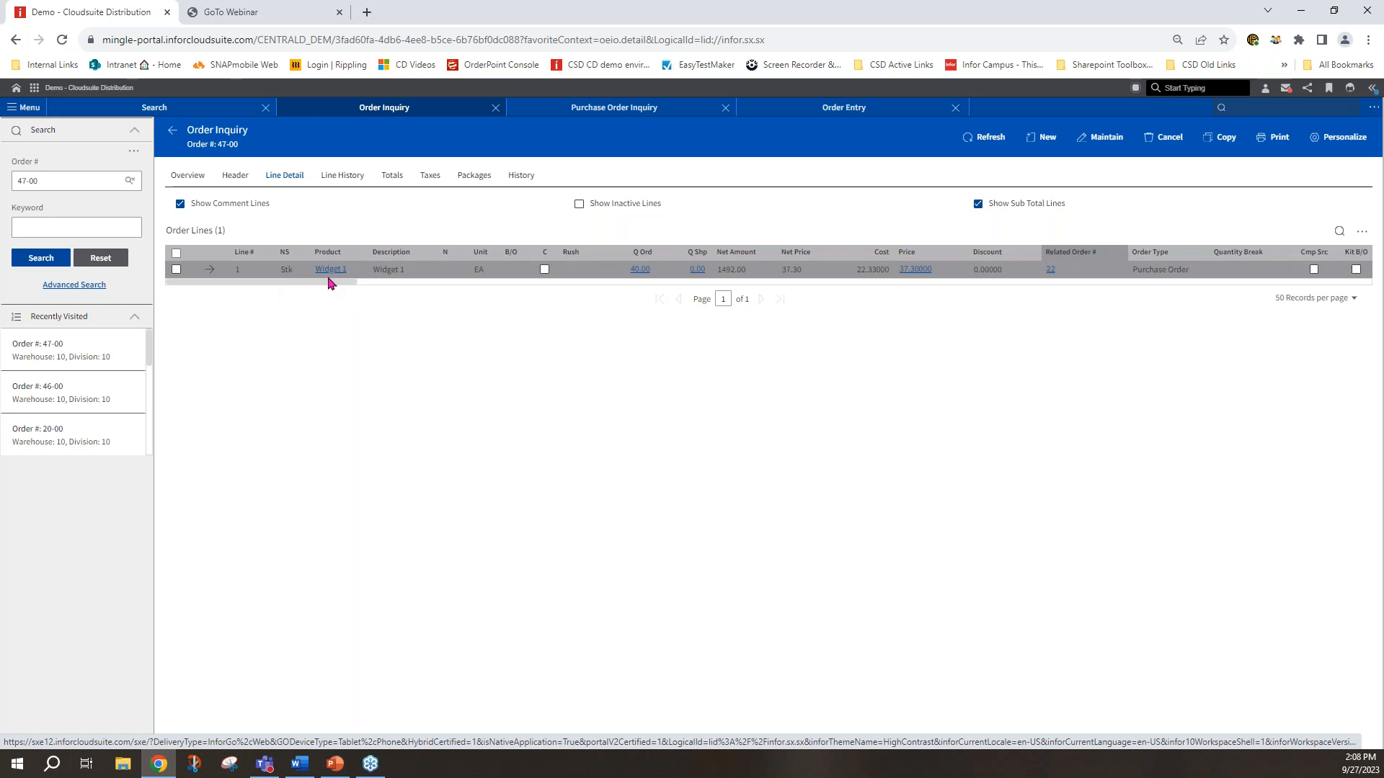
pyautogui.moveTo(331, 288)
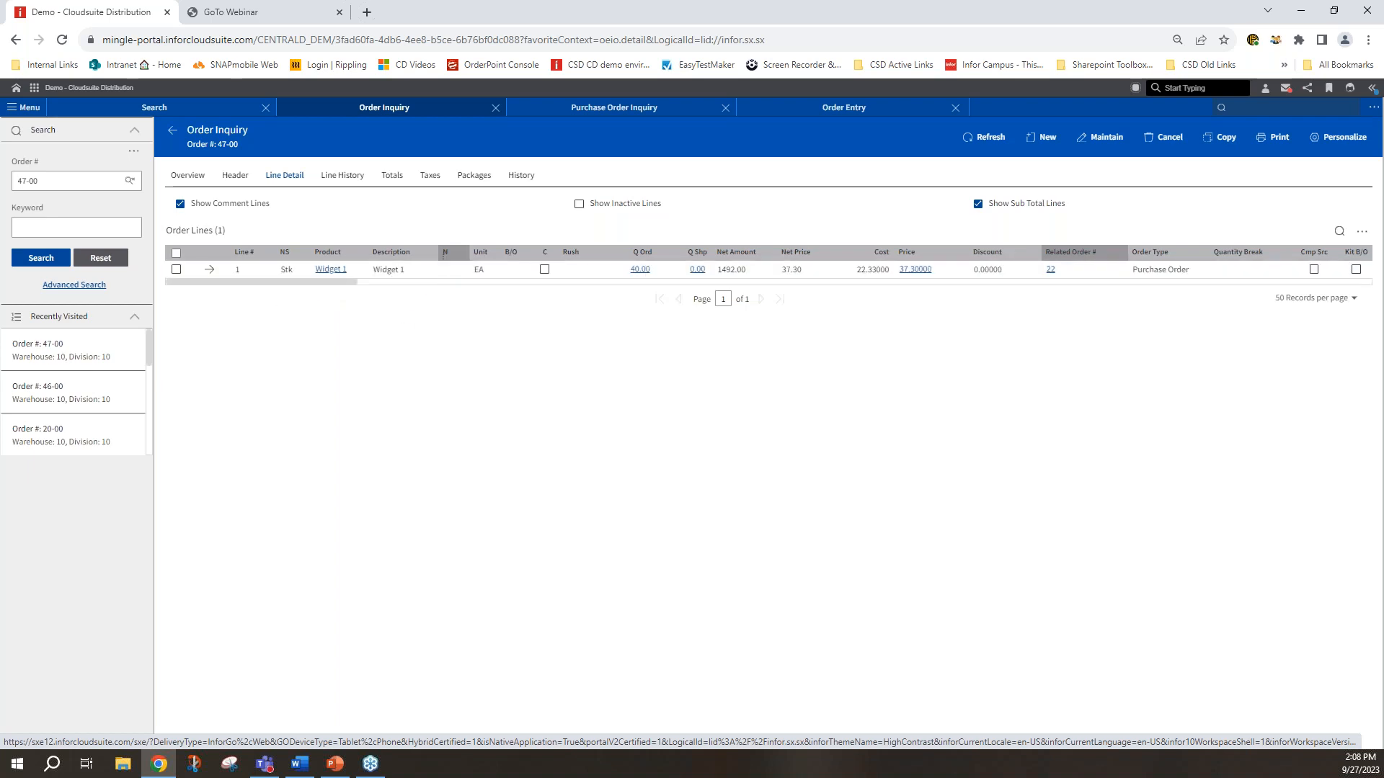
pyautogui.click(653, 113)
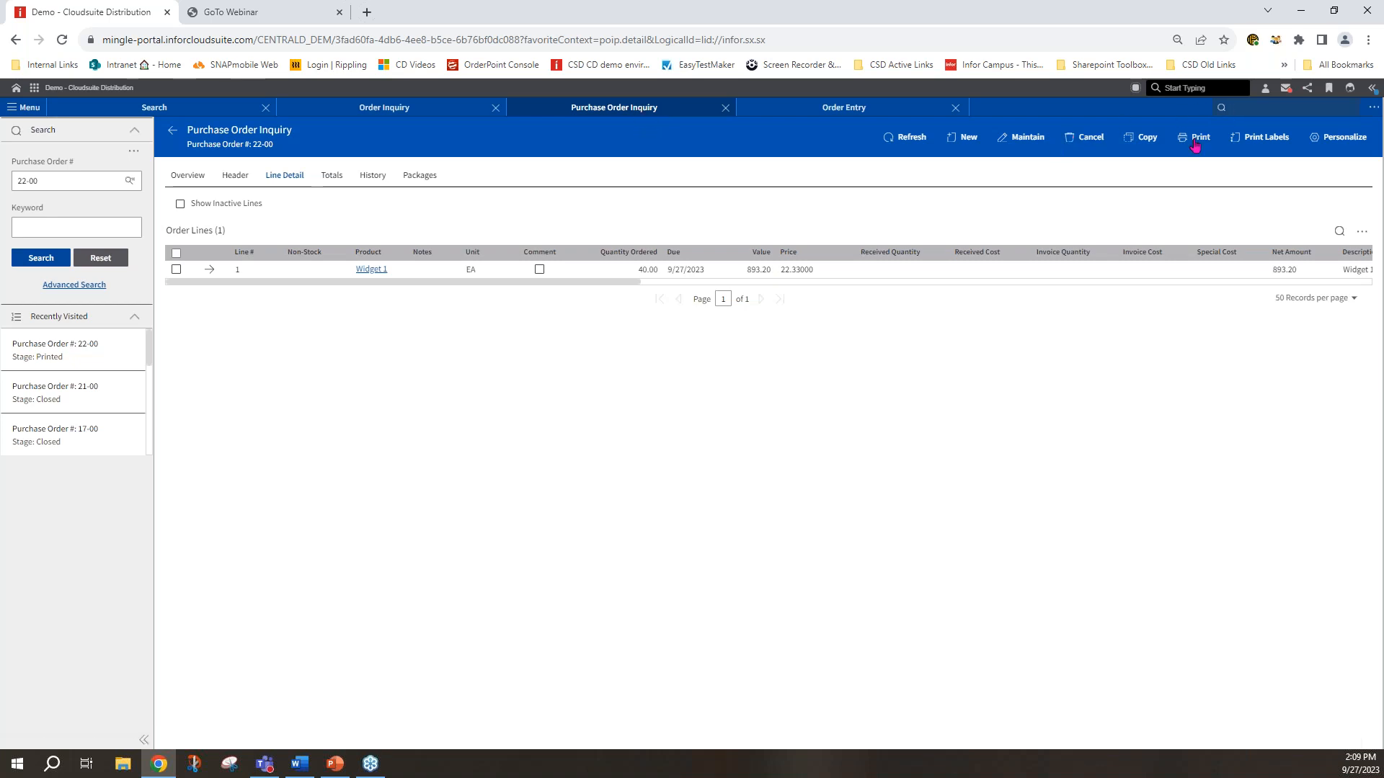
# Find Operator Setup by searching for "oper", look up the operator by ID, and open the operator's detail record.
pyautogui.write('oper')
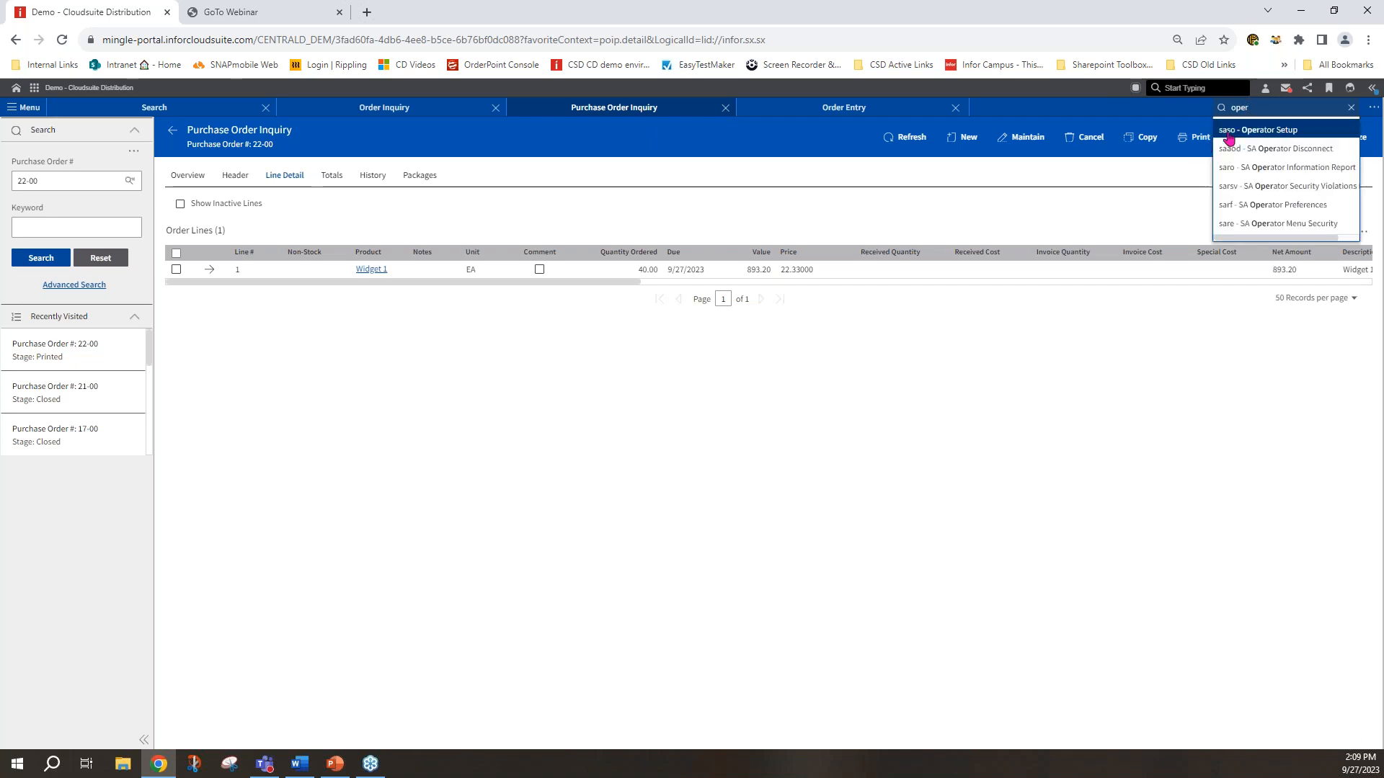
pyautogui.click(1223, 131)
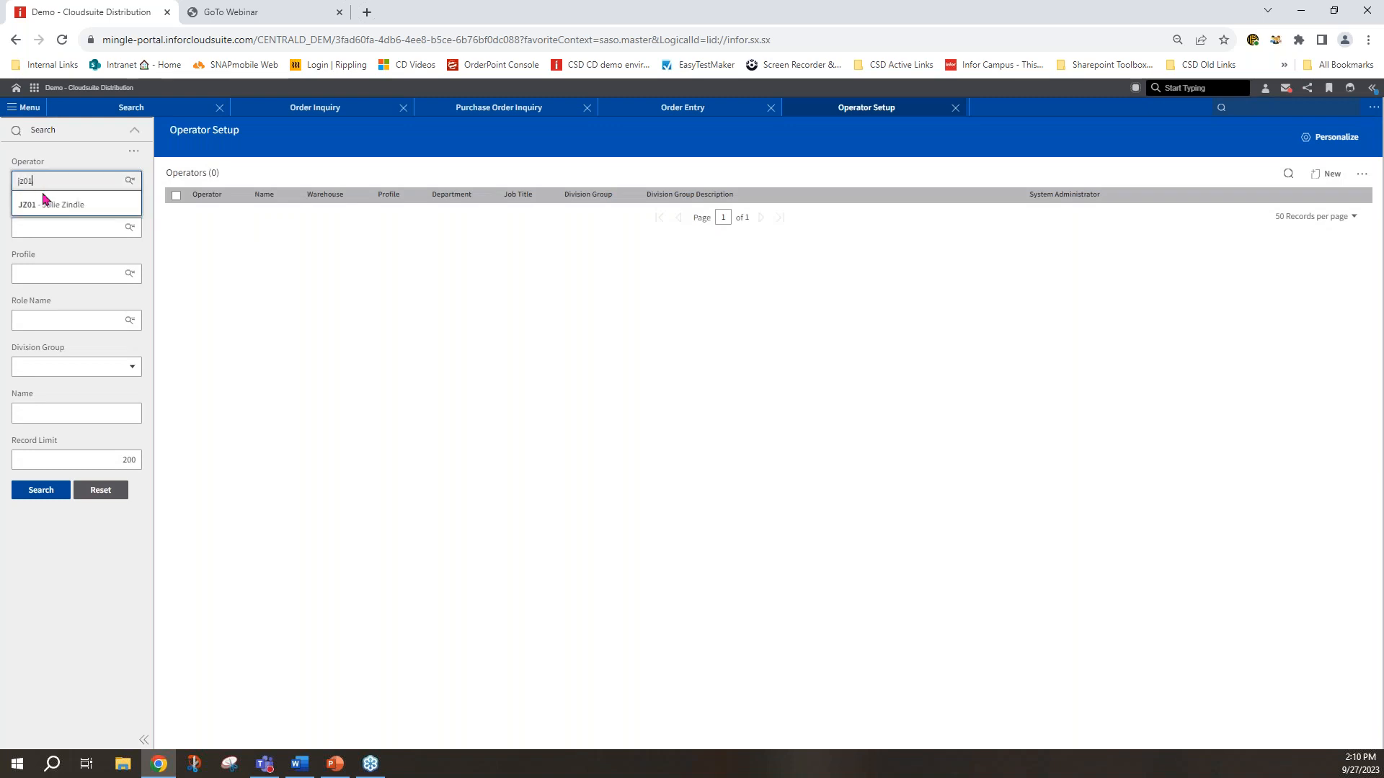
pyautogui.click(66, 204)
pyautogui.click(40, 493)
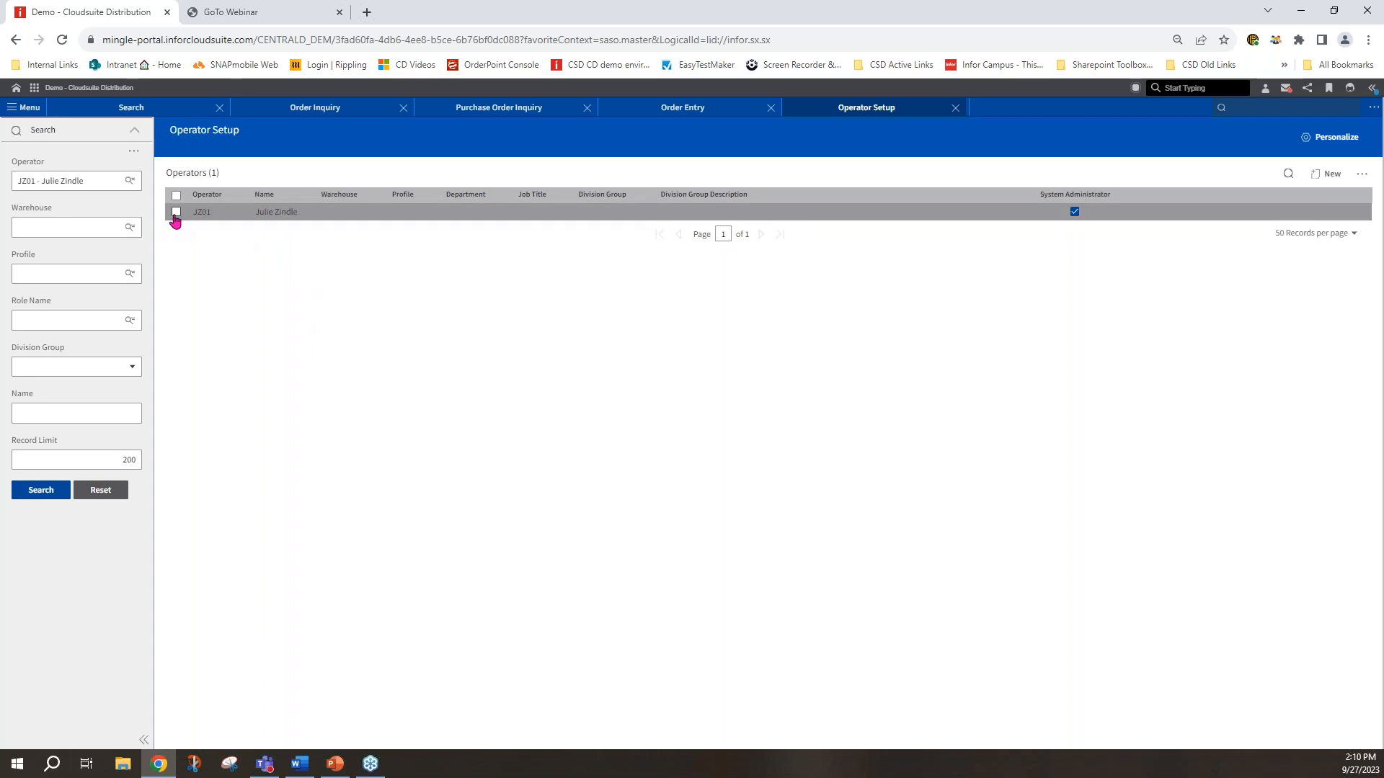
pyautogui.click(175, 212)
pyautogui.click(1297, 204)
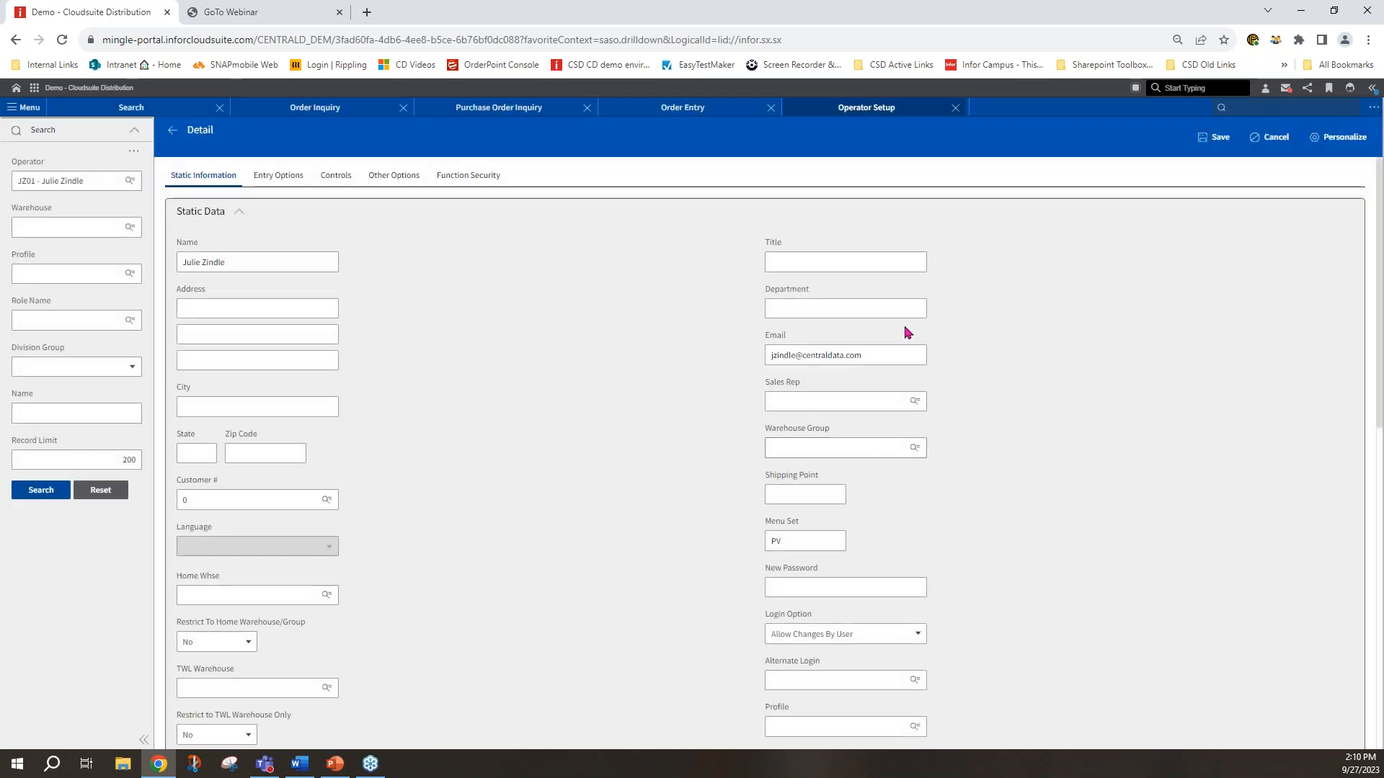
# Review the operator's entry overrides and the Quantity Ship Override Option choices, then close Operator Setup.
pyautogui.click(274, 178)
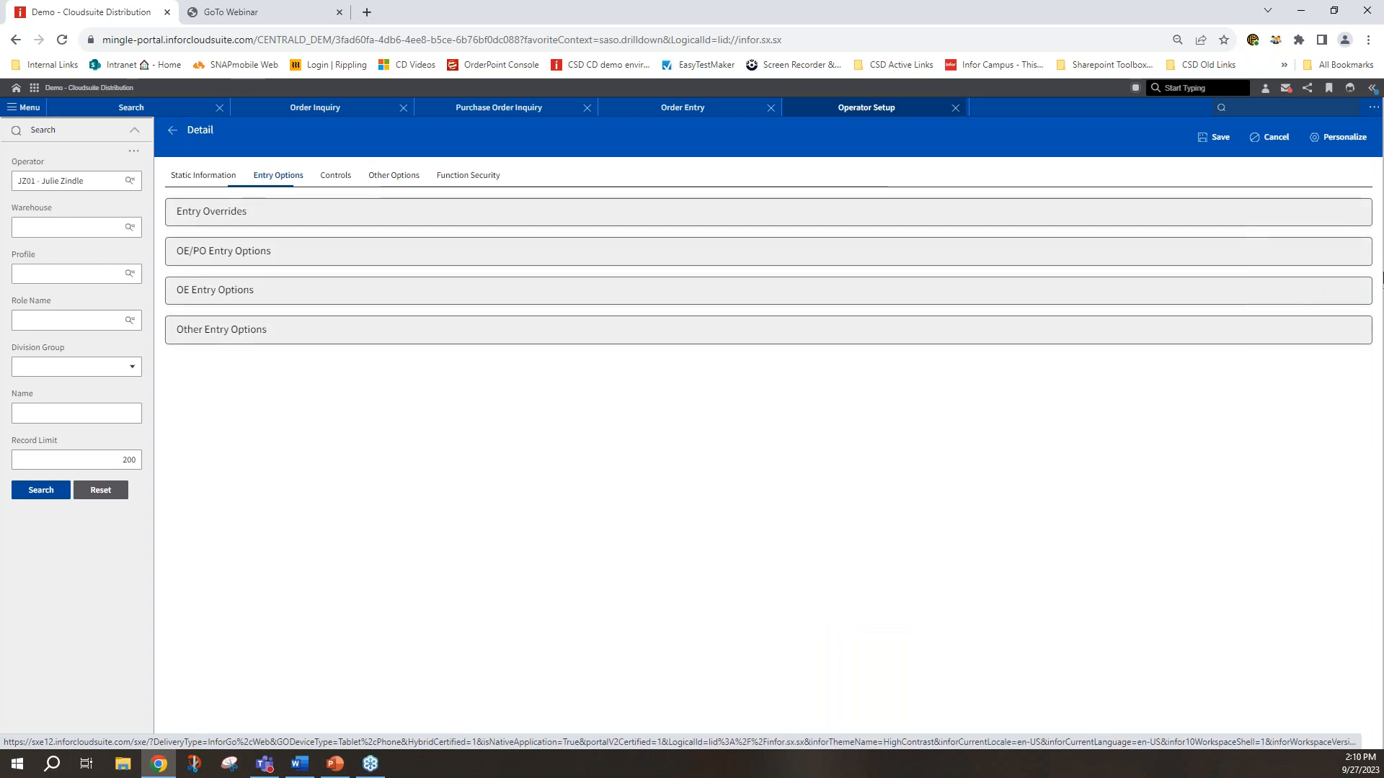
pyautogui.scroll(-1, 1377, 266)
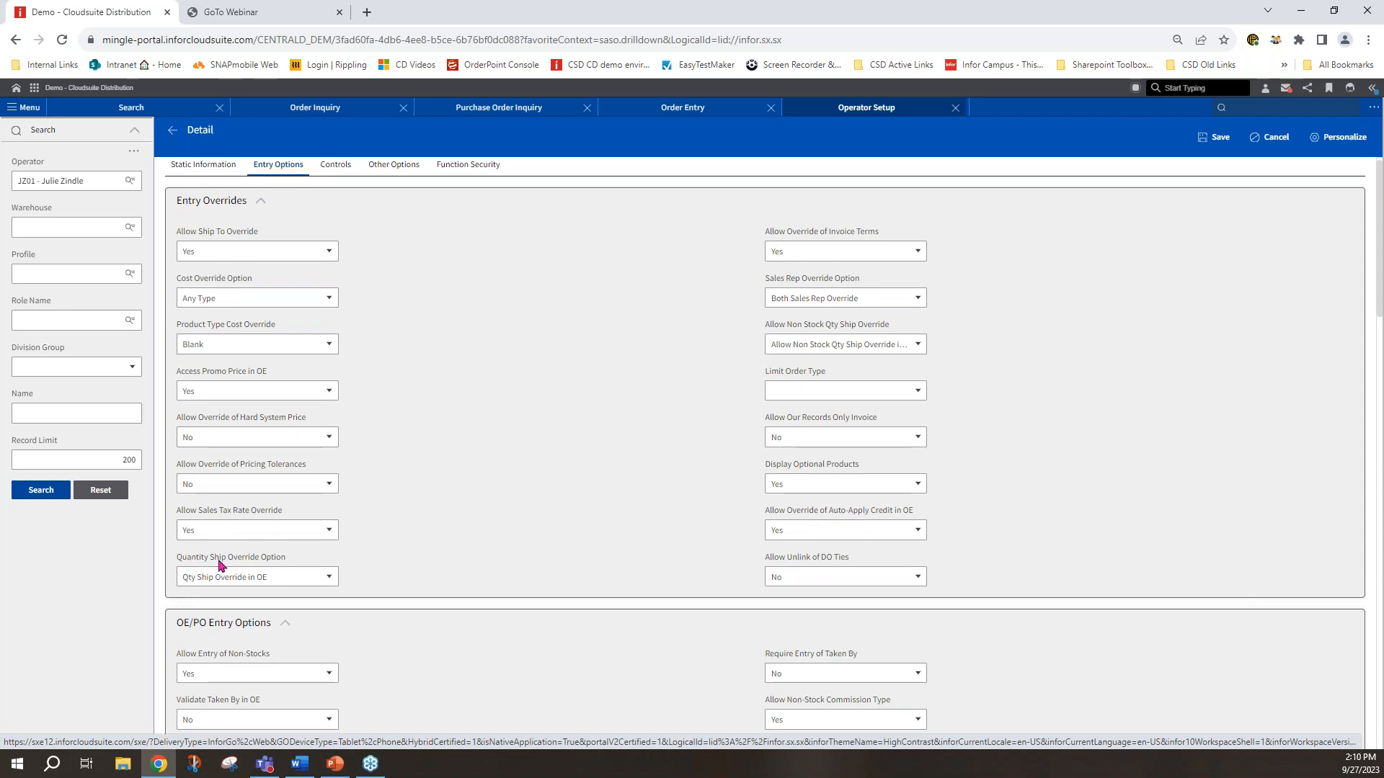
pyautogui.click(315, 585)
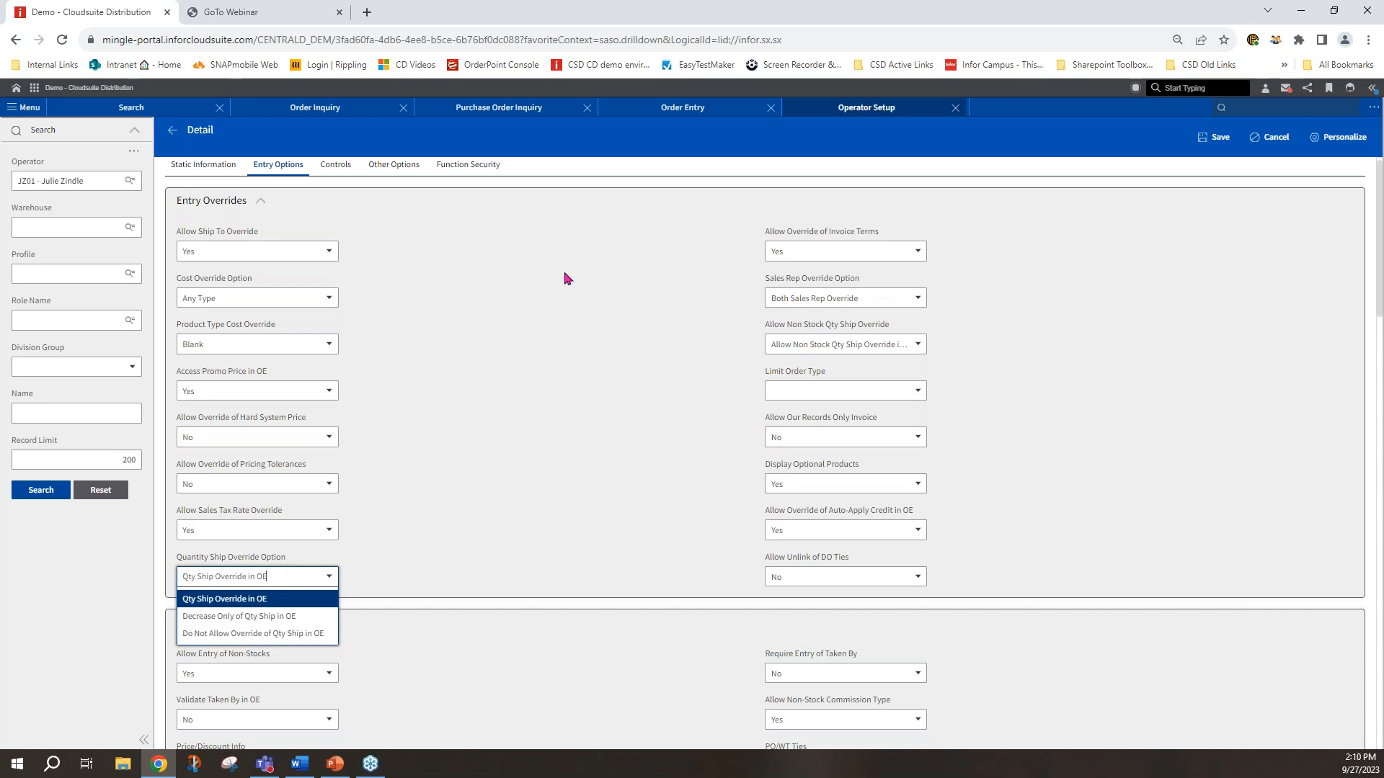
pyautogui.click(955, 110)
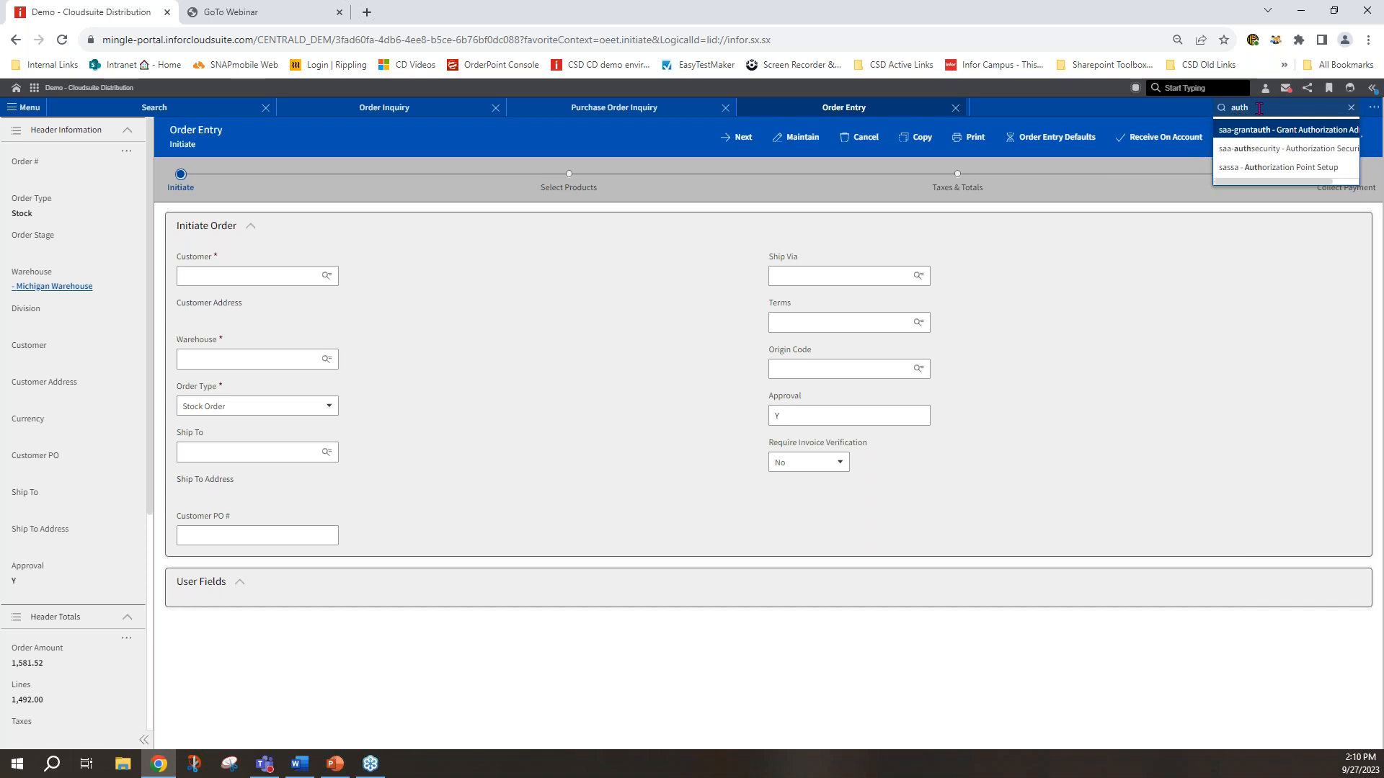
# Filter the points in Authorization Security Admin for "tie", then close that function and Order Entry.
pyautogui.click(1229, 150)
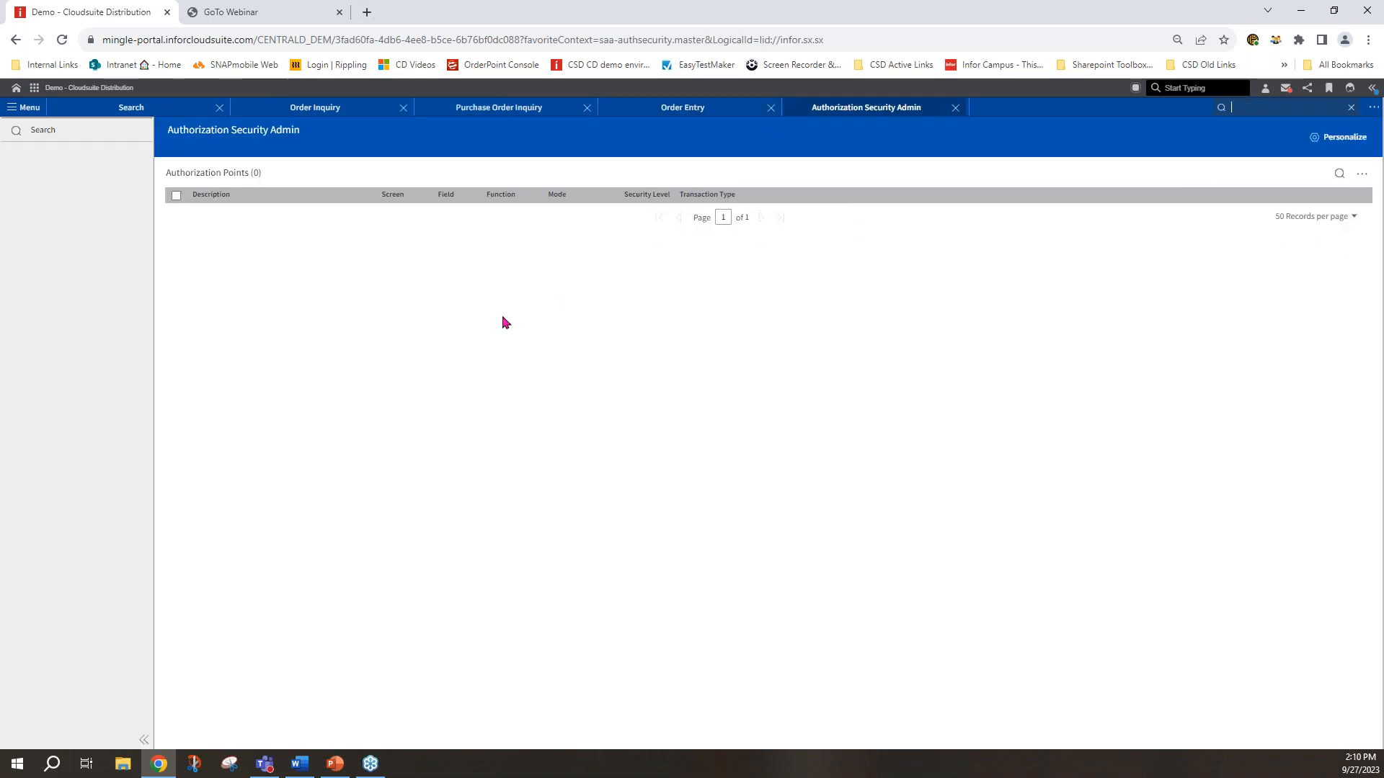
pyautogui.click(1339, 174)
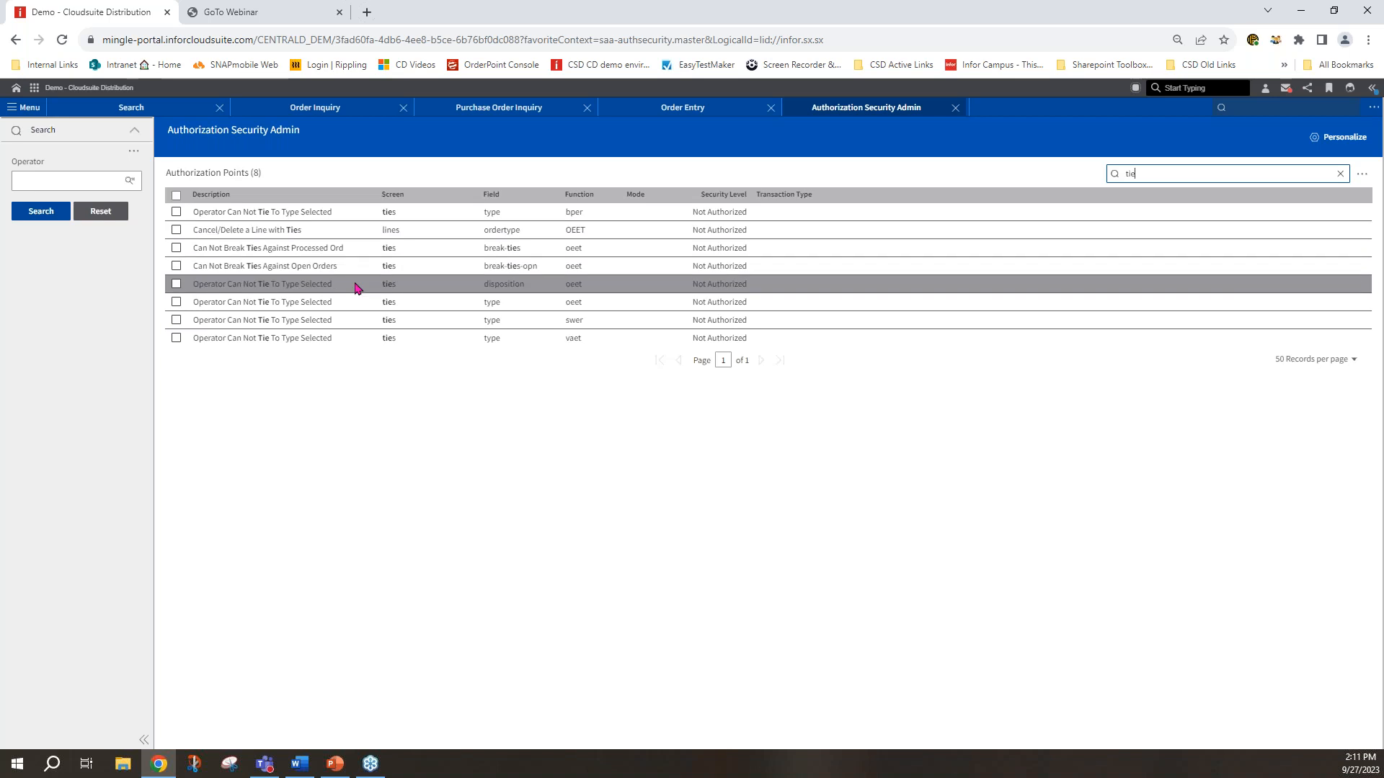
pyautogui.click(956, 108)
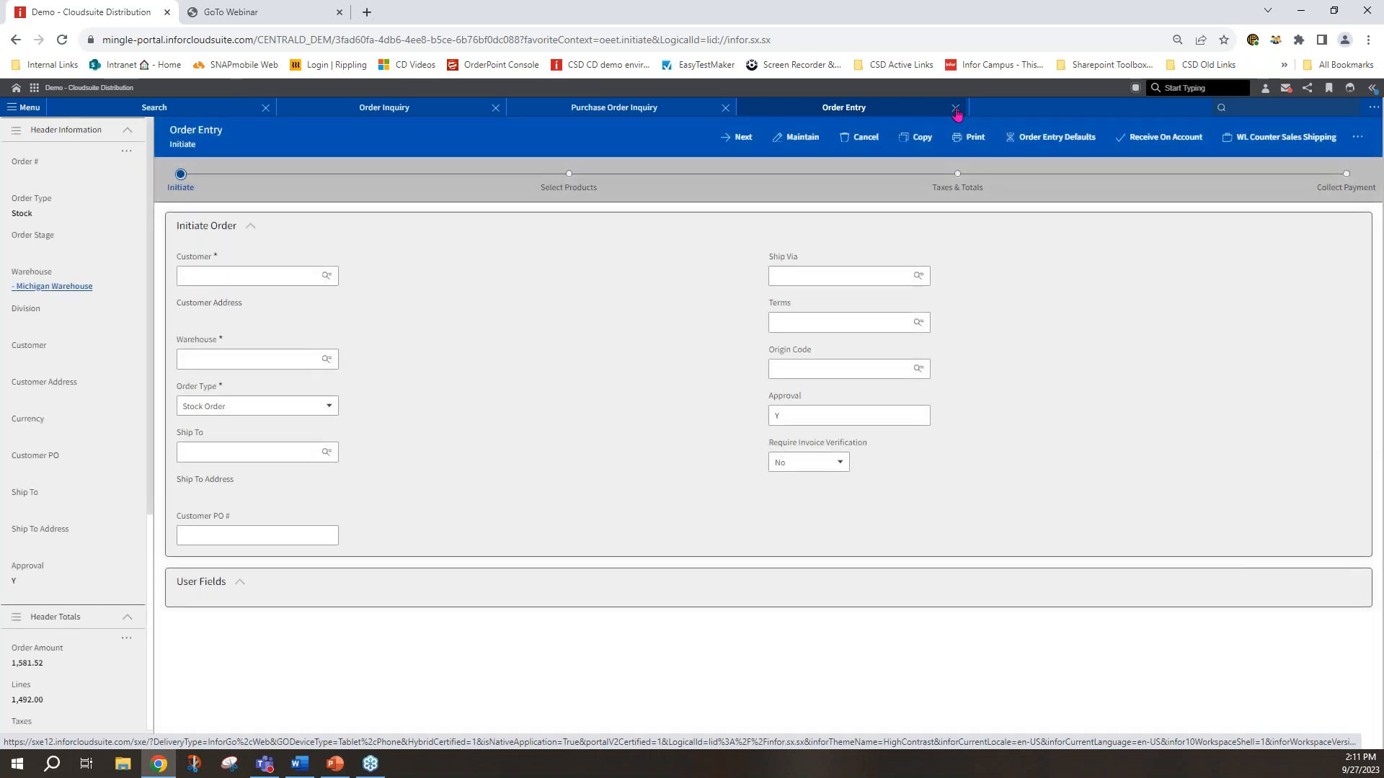
pyautogui.click(956, 109)
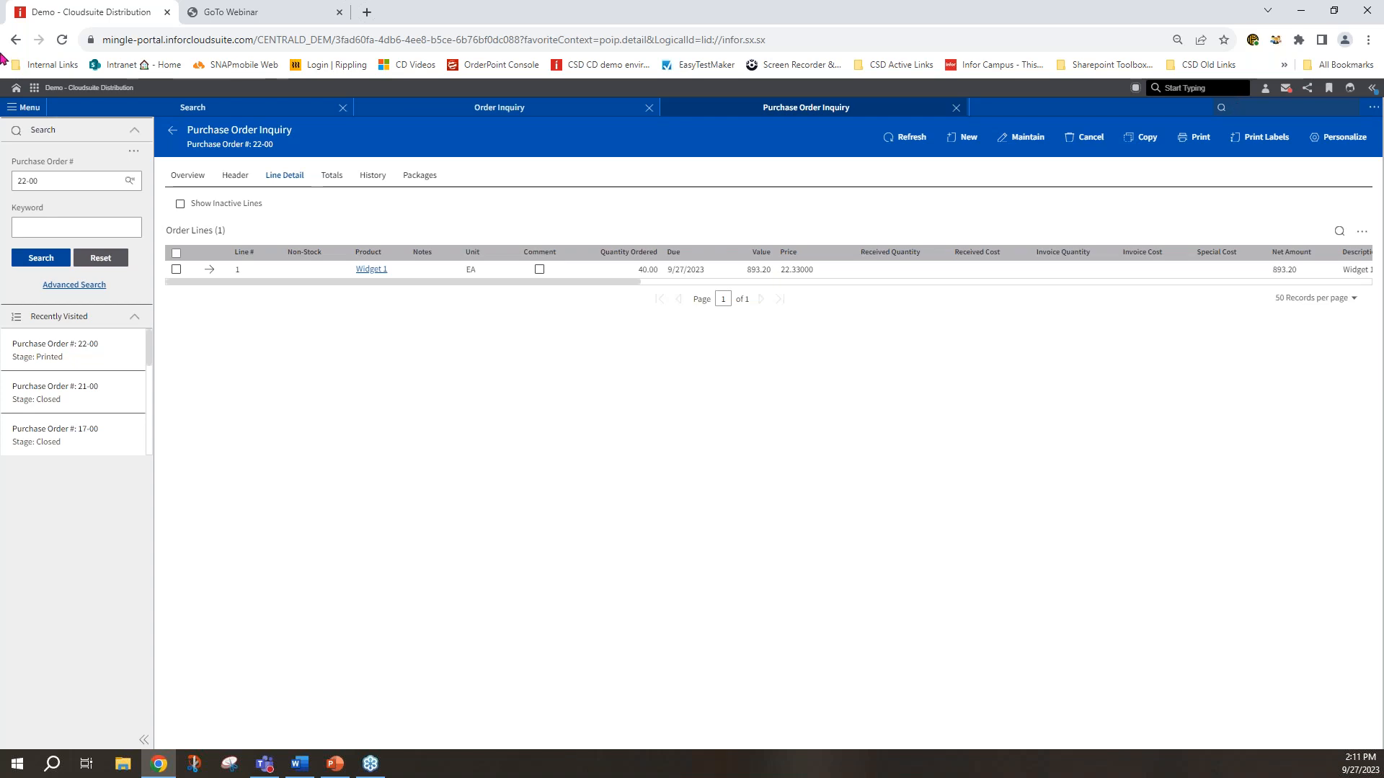
# Open the Adjust Non-Stock/Direct Order function from the product entry functions.
pyautogui.click(28, 107)
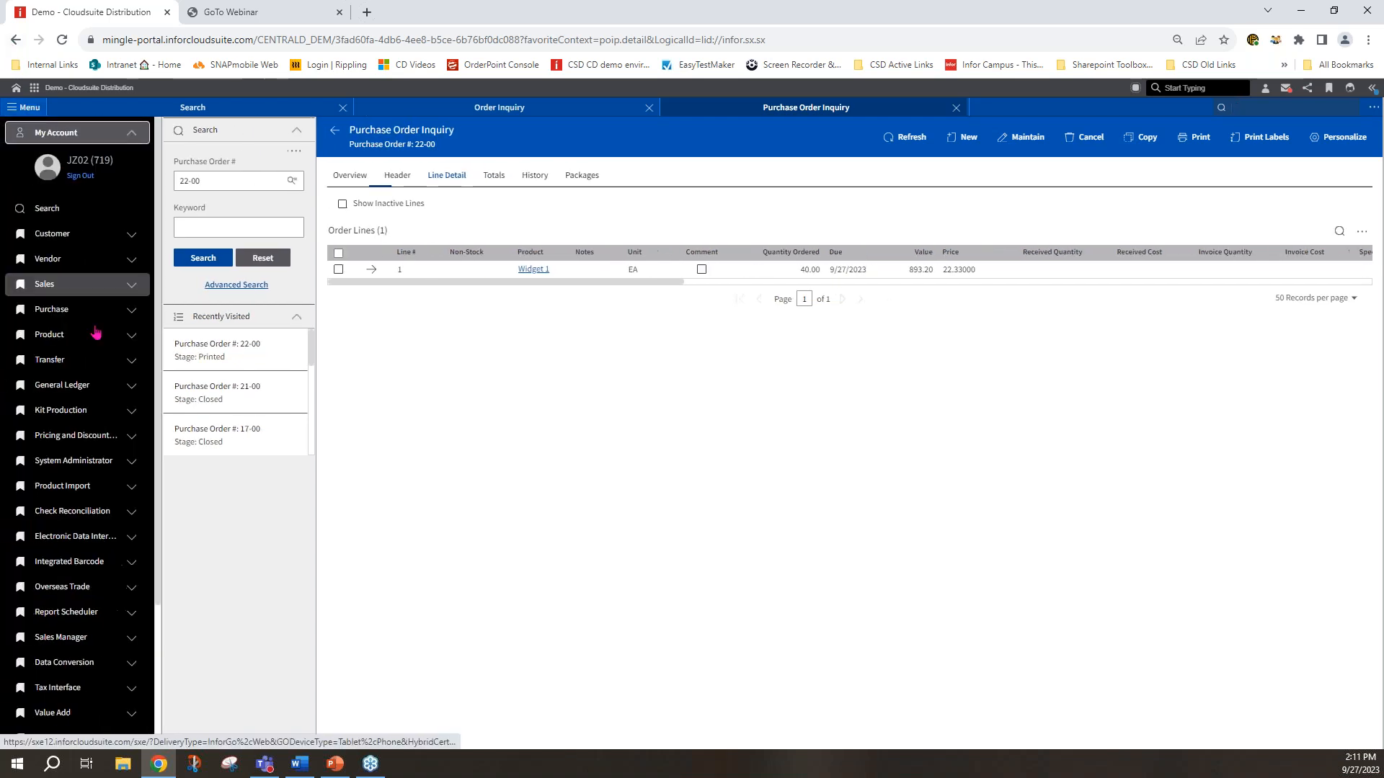
pyautogui.click(56, 335)
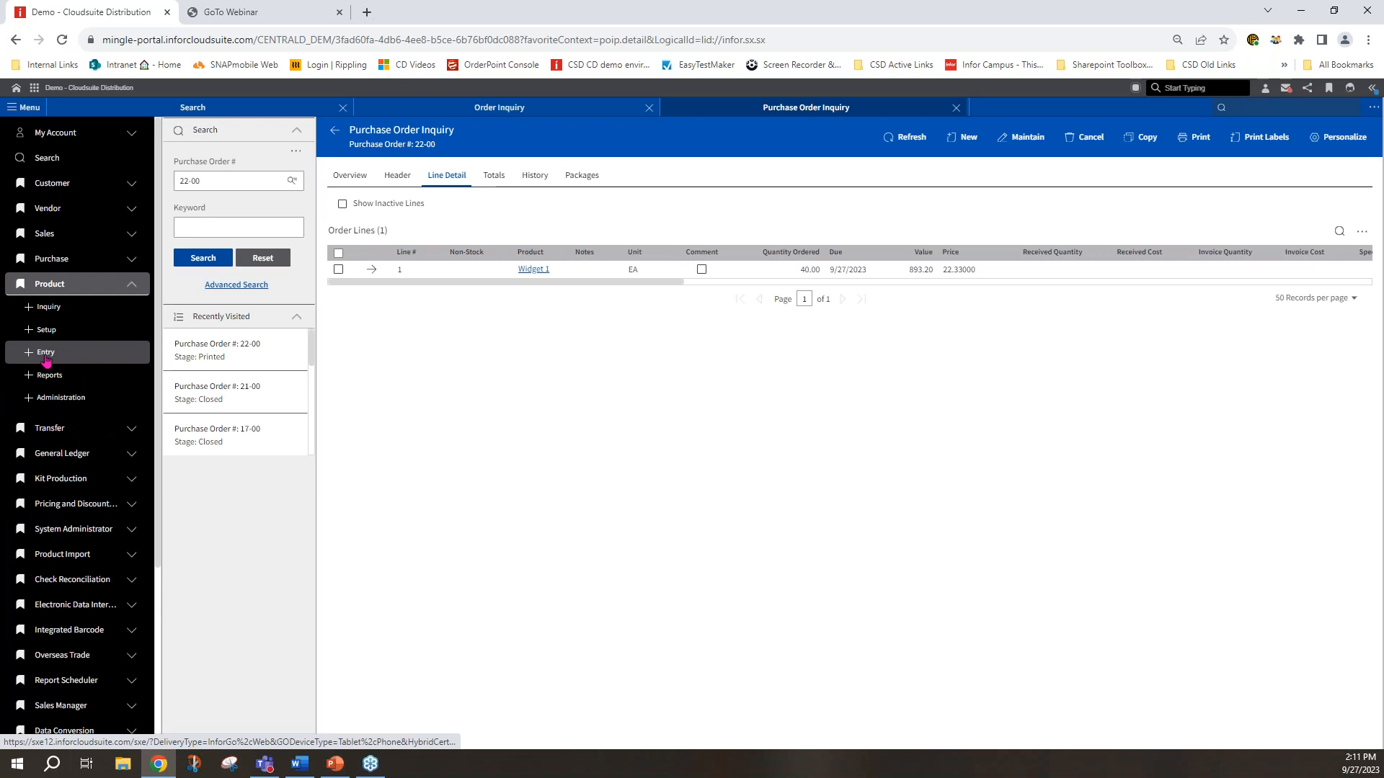
pyautogui.click(47, 358)
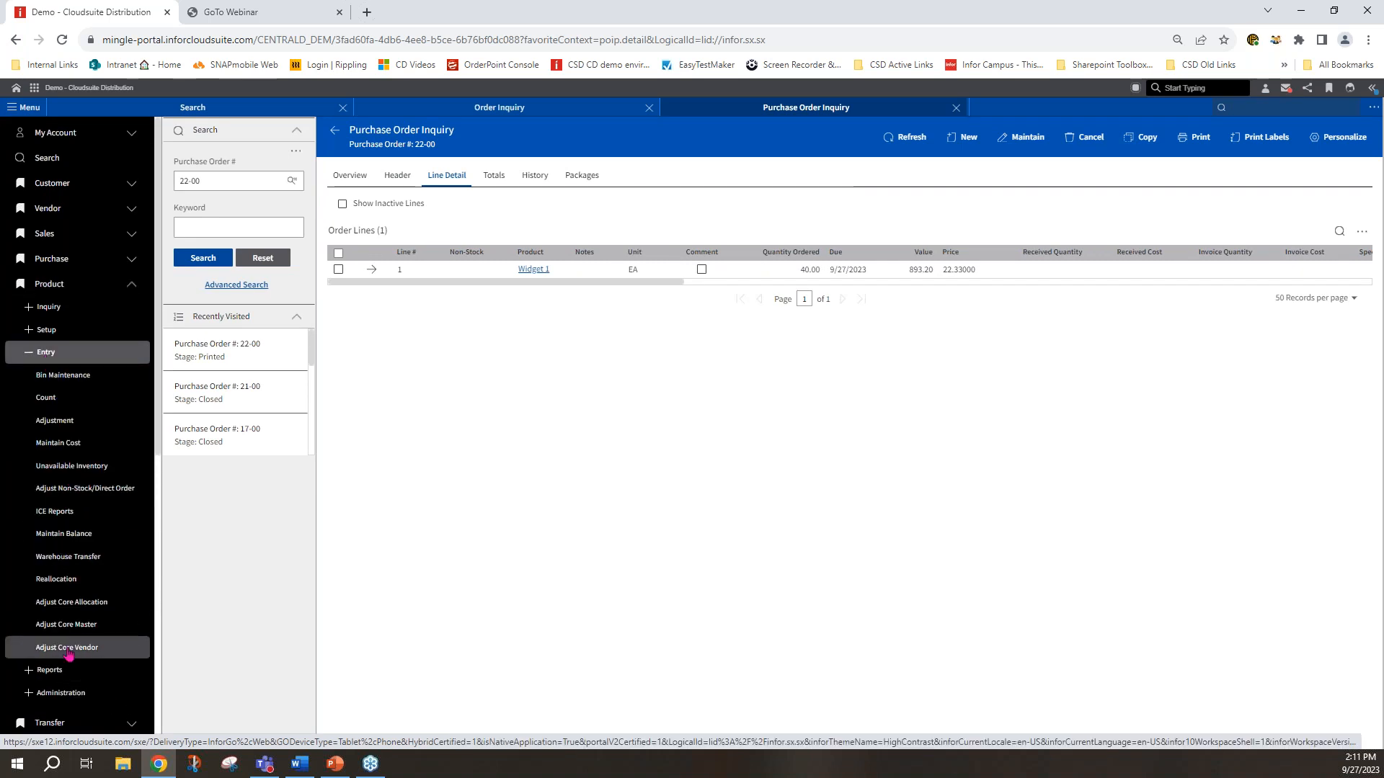
pyautogui.click(97, 496)
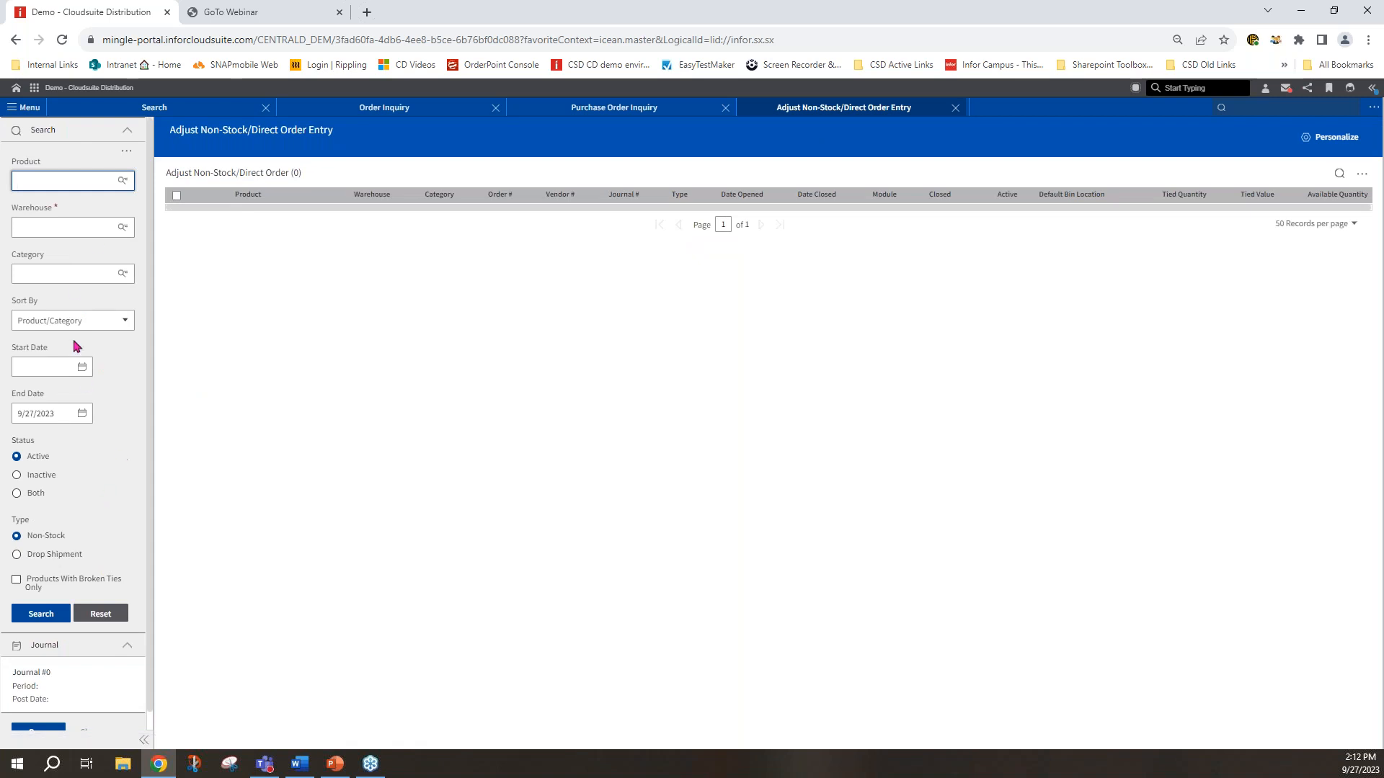
# Search for active Drop Shipment records in warehouse 10 - Michigan Warehouse.
pyautogui.click(33, 231)
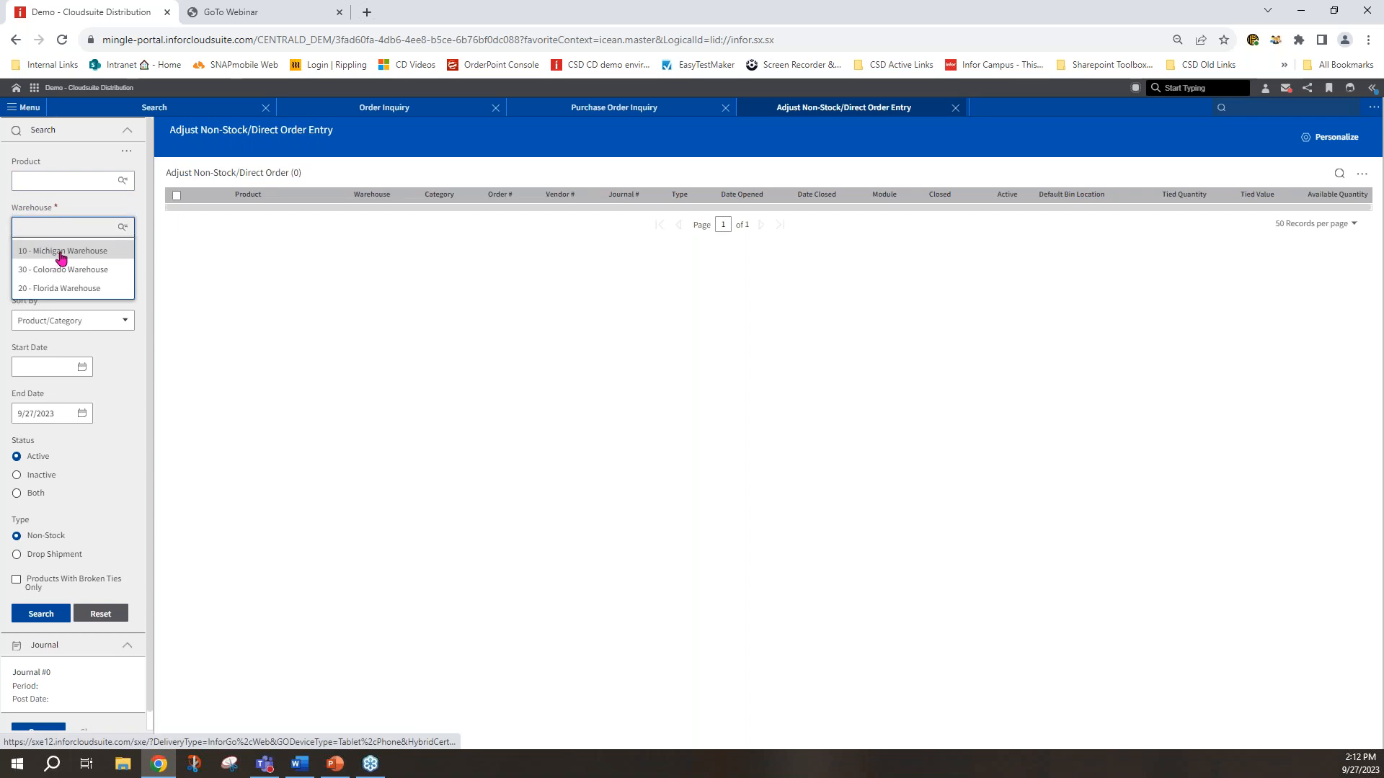
pyautogui.click(61, 252)
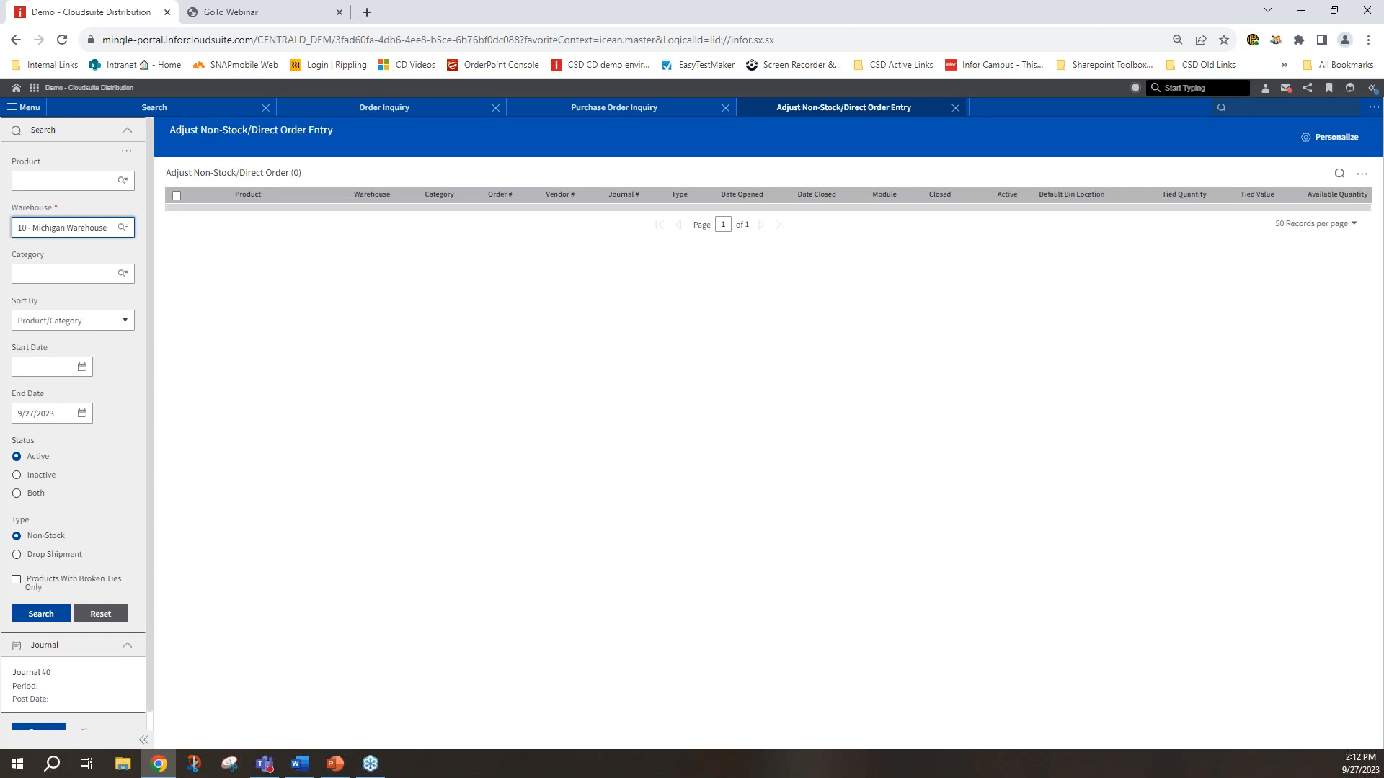
pyautogui.click(18, 556)
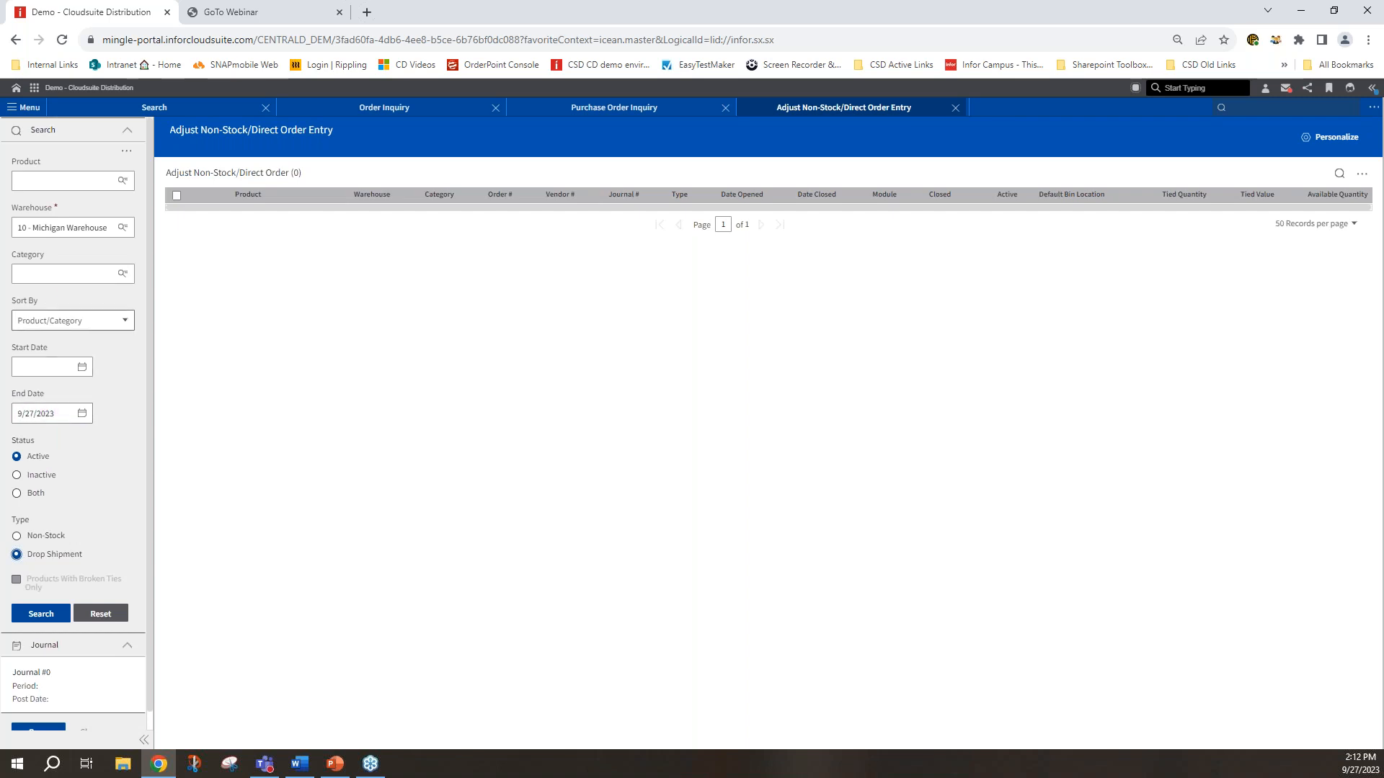
pyautogui.click(38, 619)
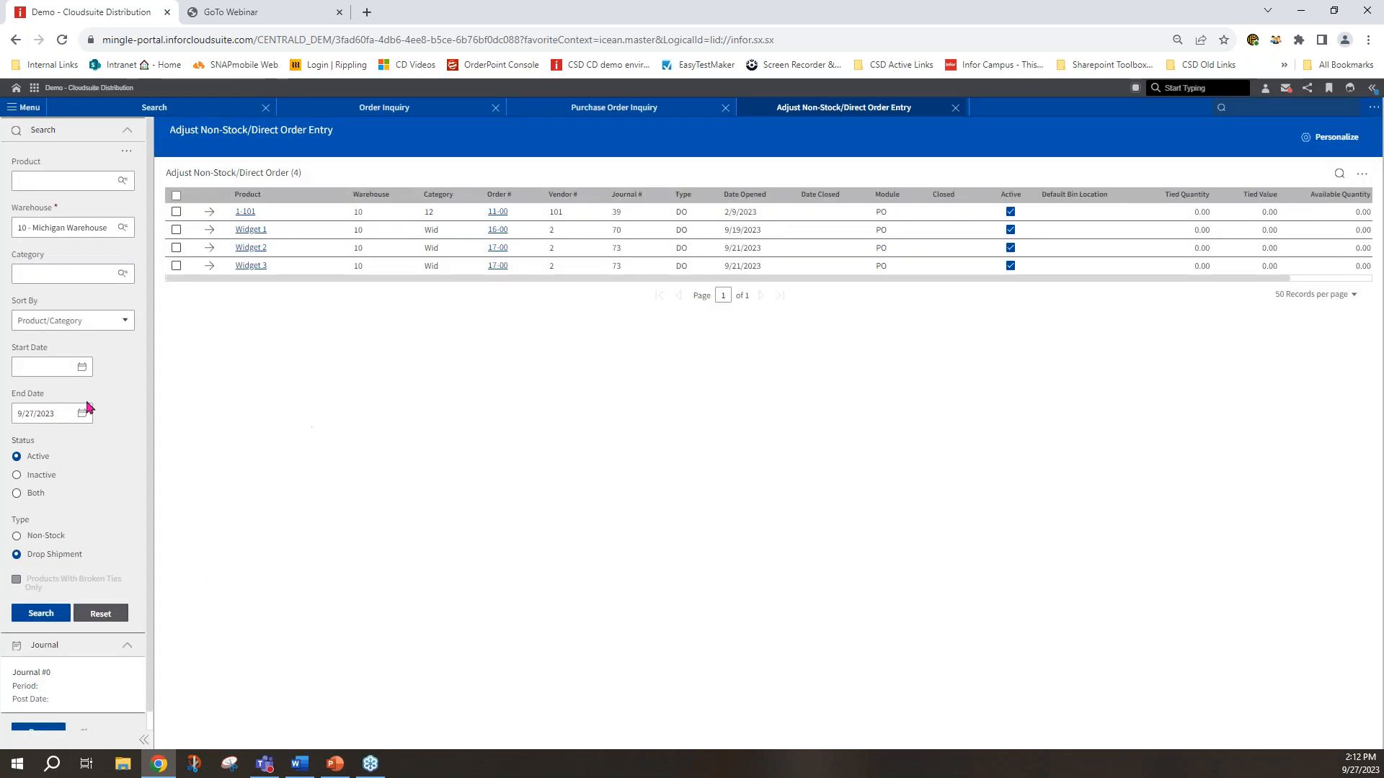
# Review the detail transactions and current levels of the Widget 3 drop shipment record, then return to the record list.
pyautogui.hotkey('alt', 'Tab')
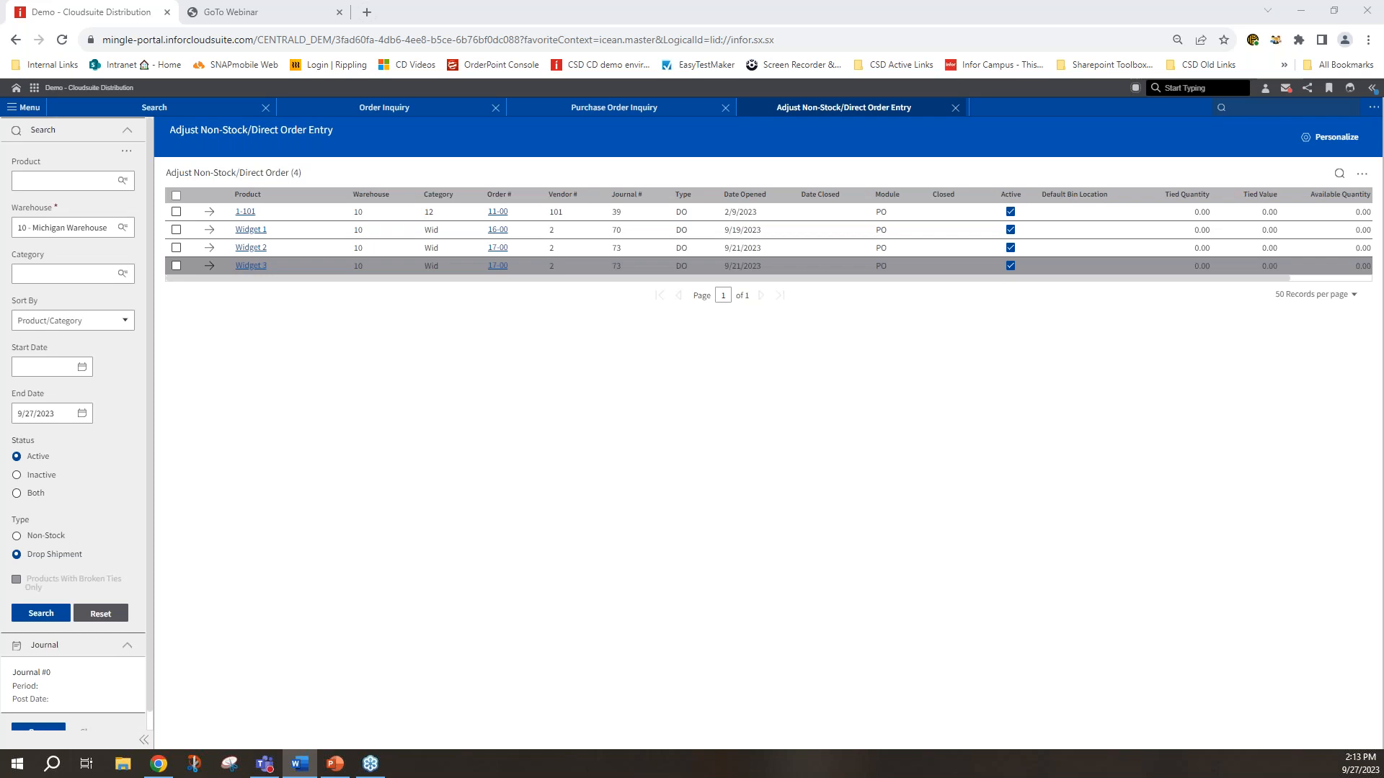
pyautogui.click(209, 265)
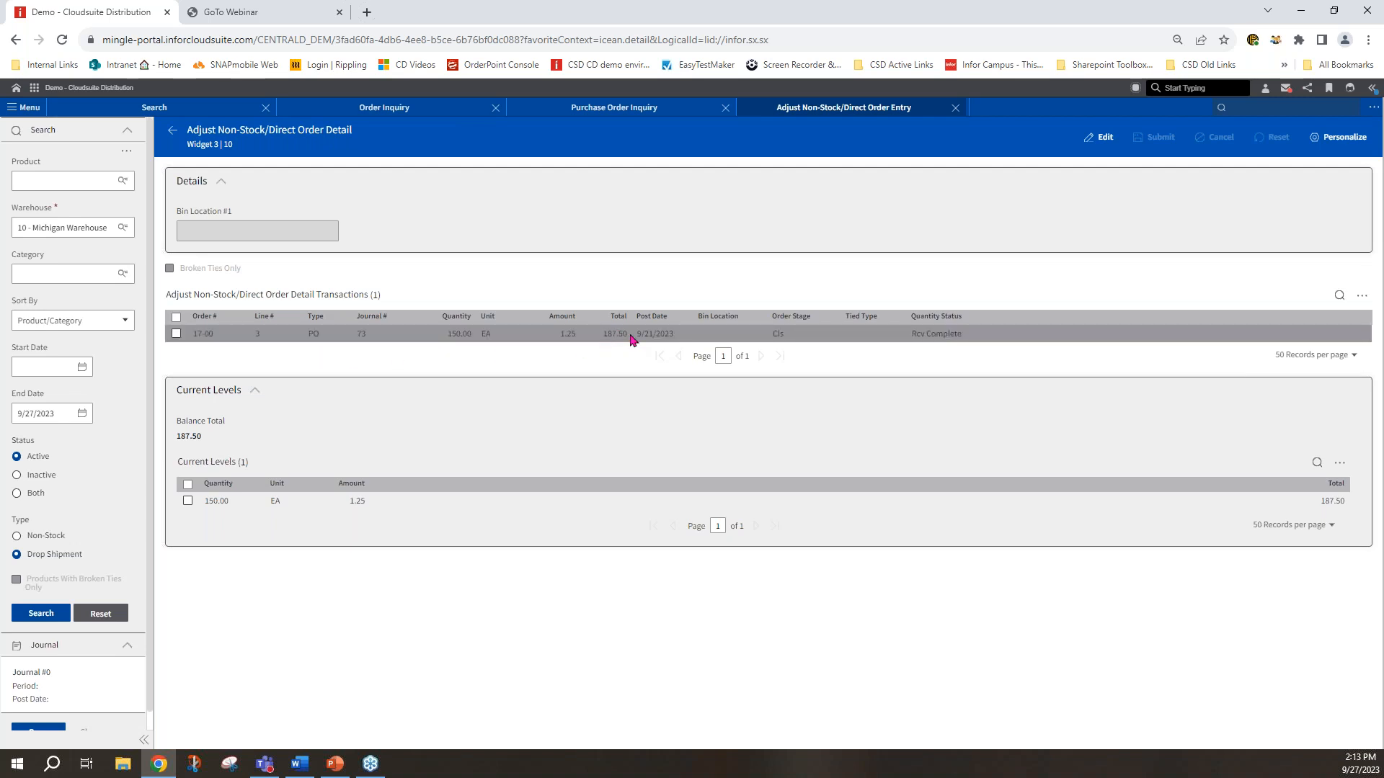
pyautogui.click(172, 130)
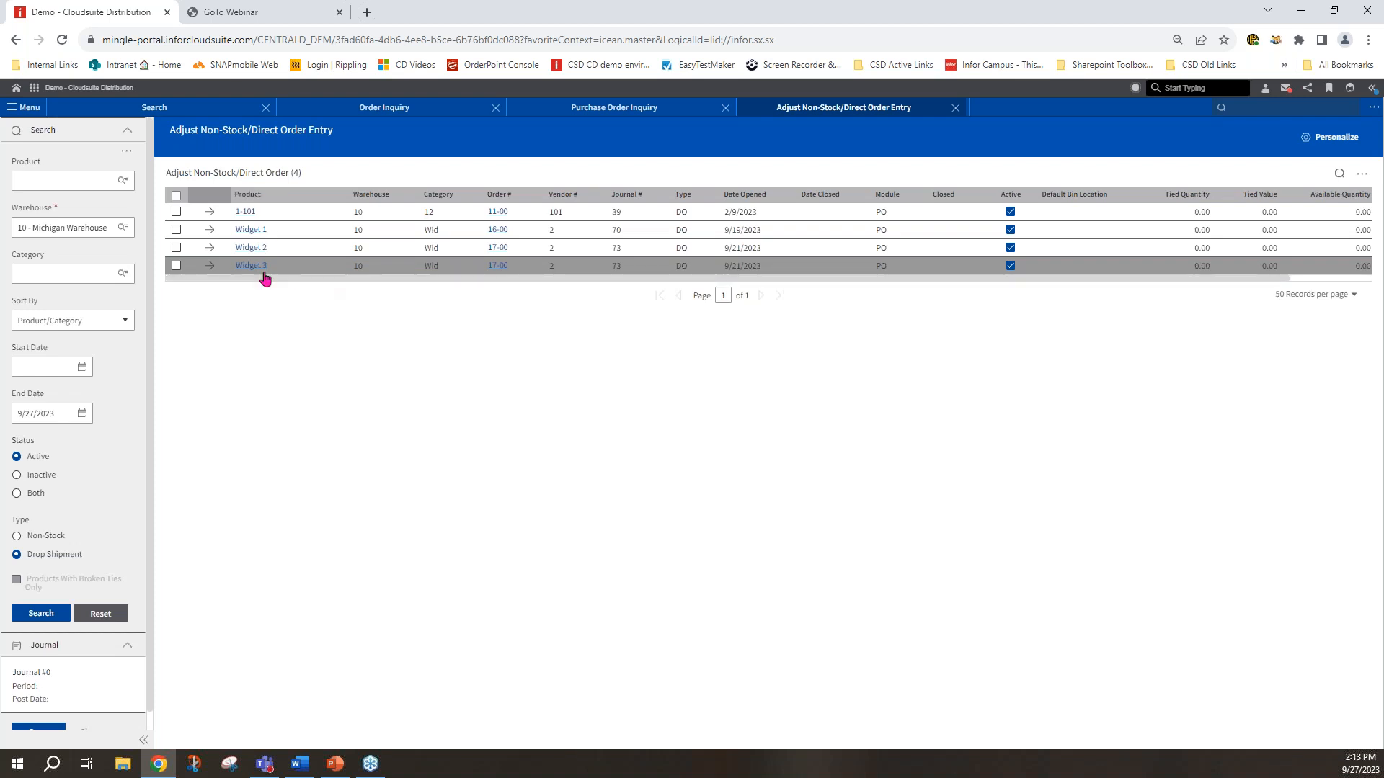
# Open the purchase order behind the Widget 3 drop shipment record and view the ties on its line 3.
pyautogui.click(498, 266)
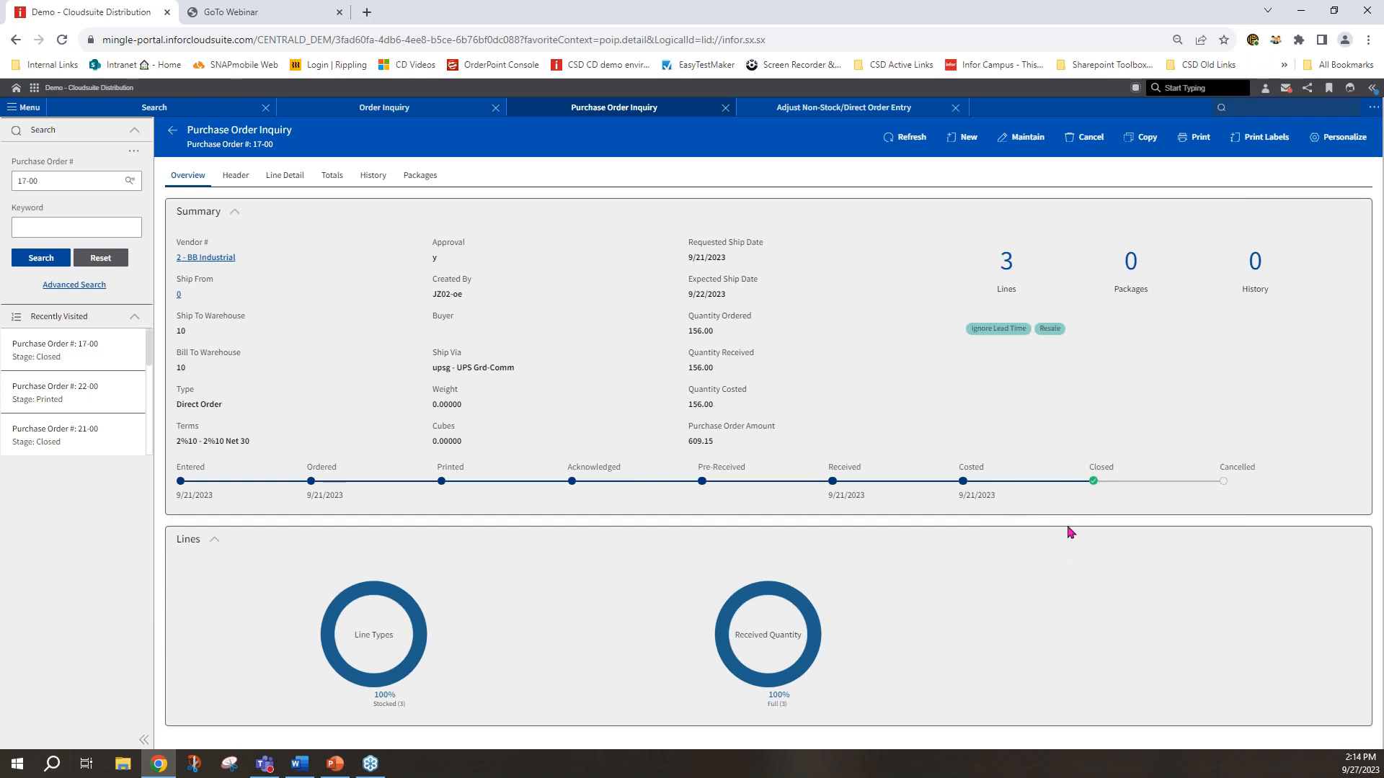
pyautogui.click(288, 180)
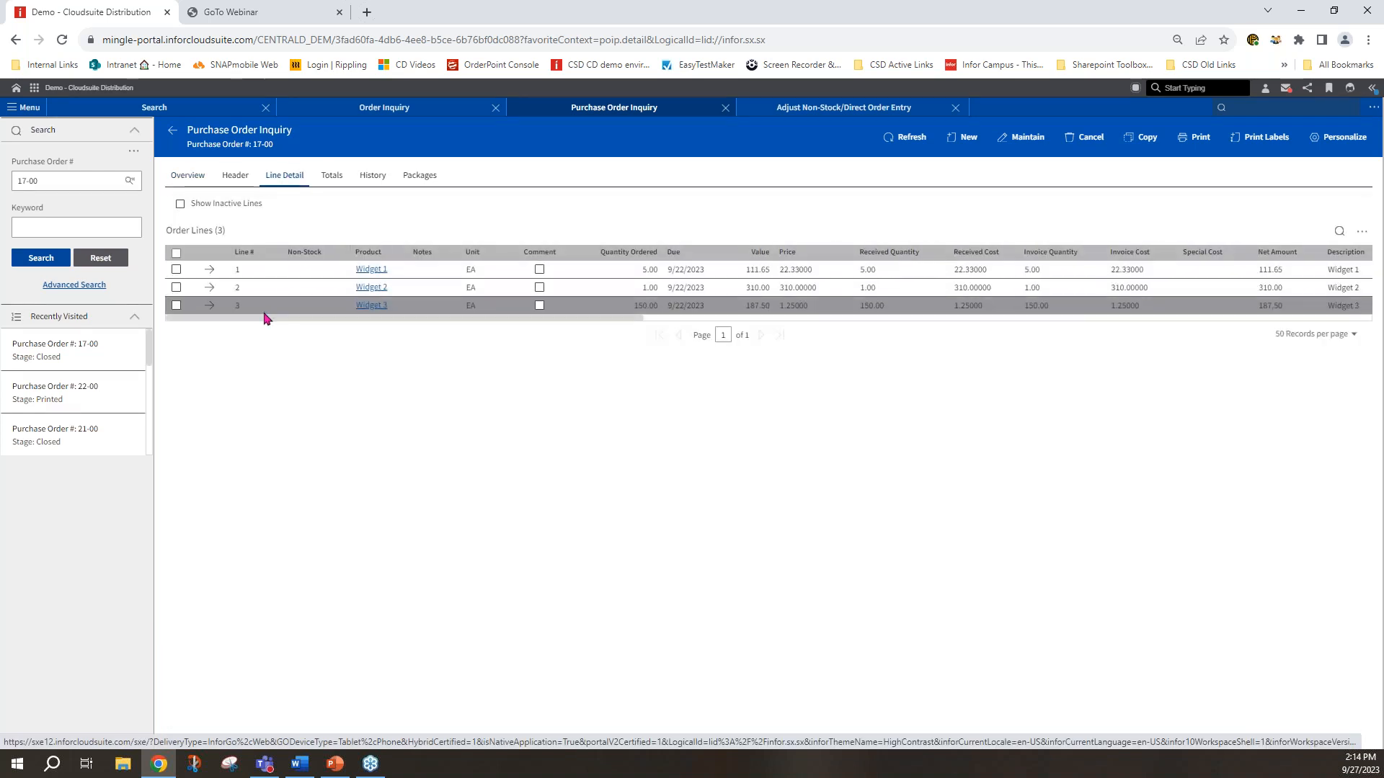
pyautogui.click(209, 307)
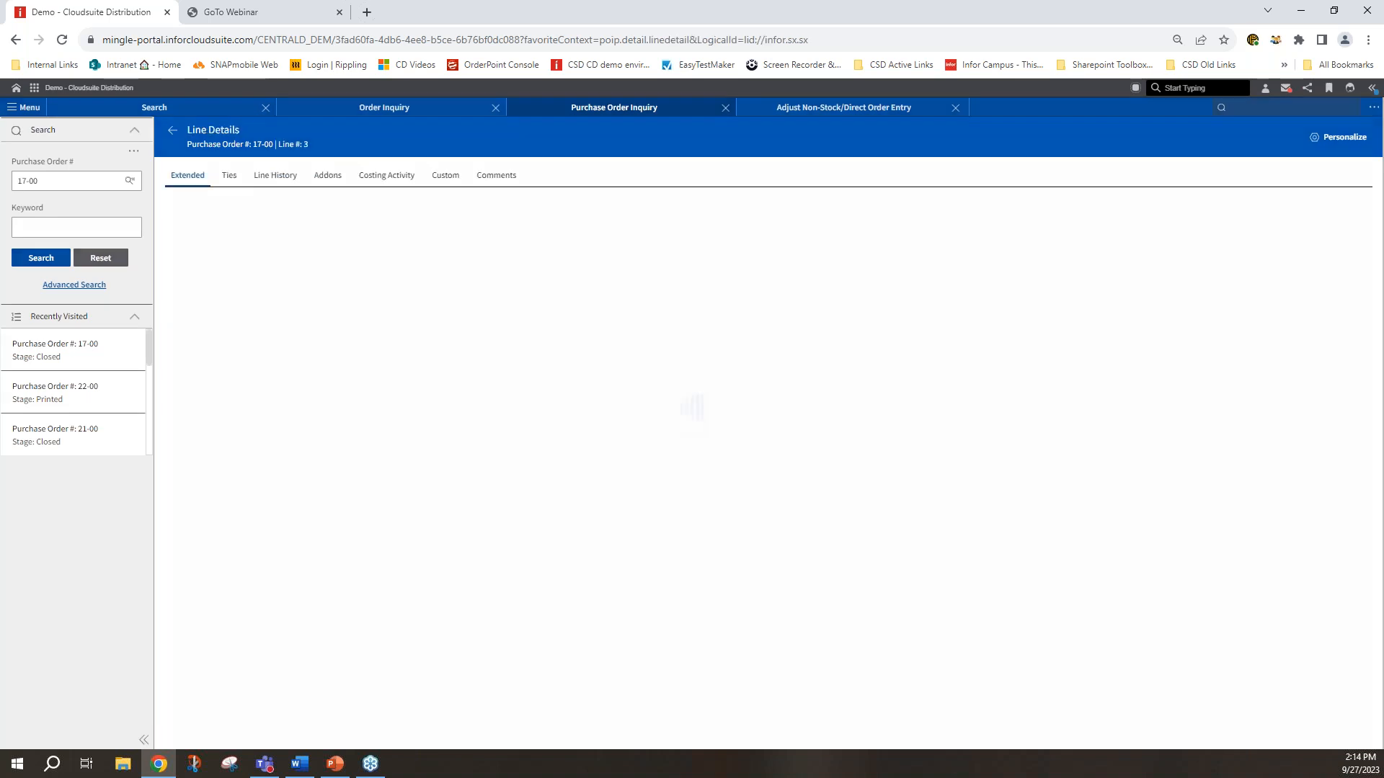
pyautogui.click(229, 177)
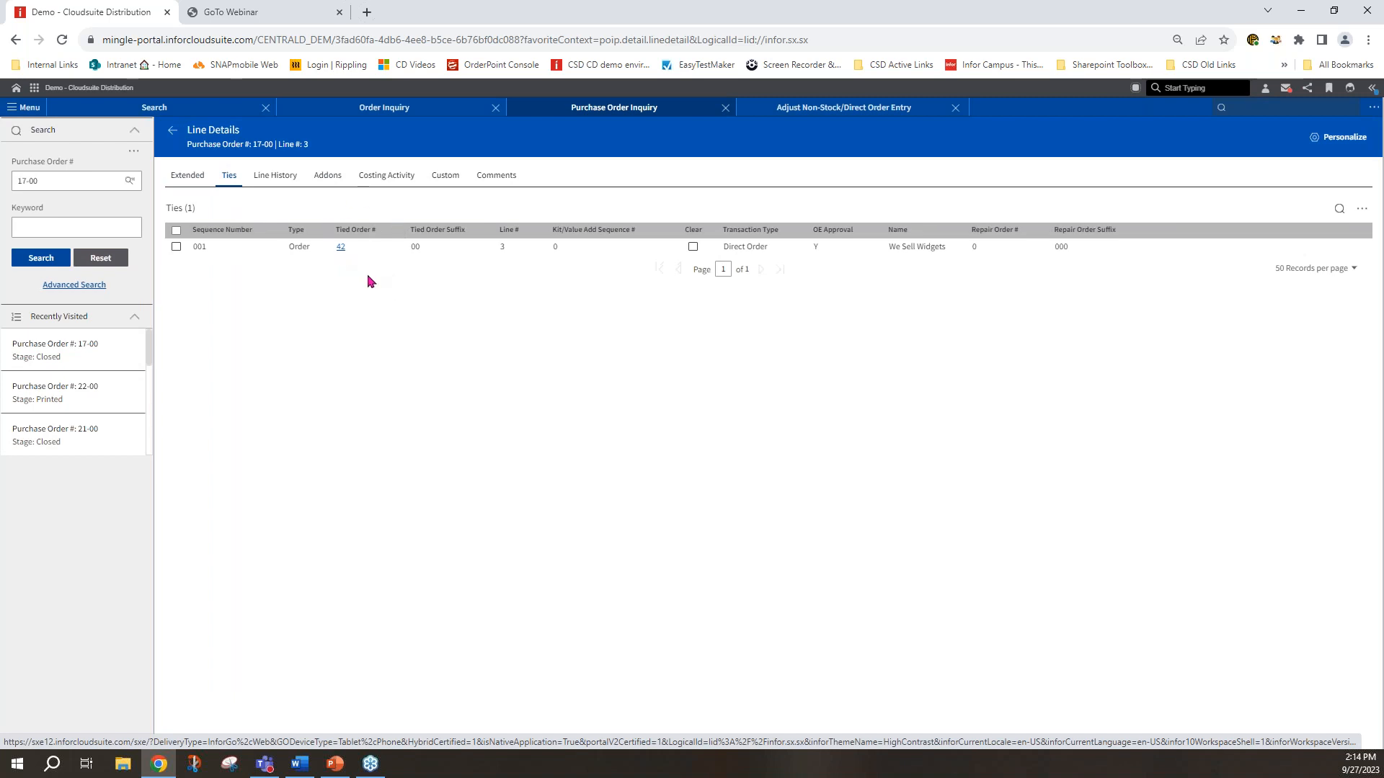
# Open the sales order tied to purchase order line 3 and check its line details against the related purchase order.
pyautogui.click(340, 247)
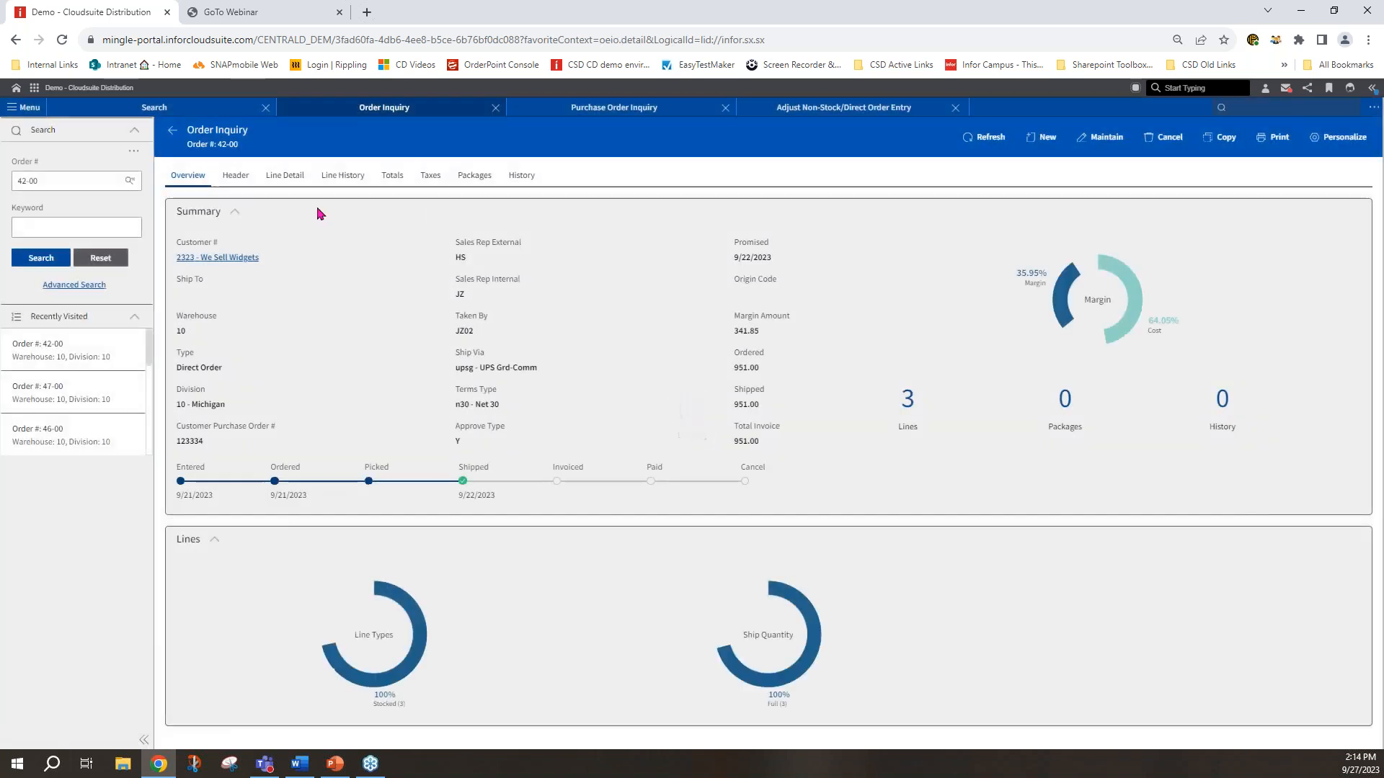
pyautogui.click(278, 179)
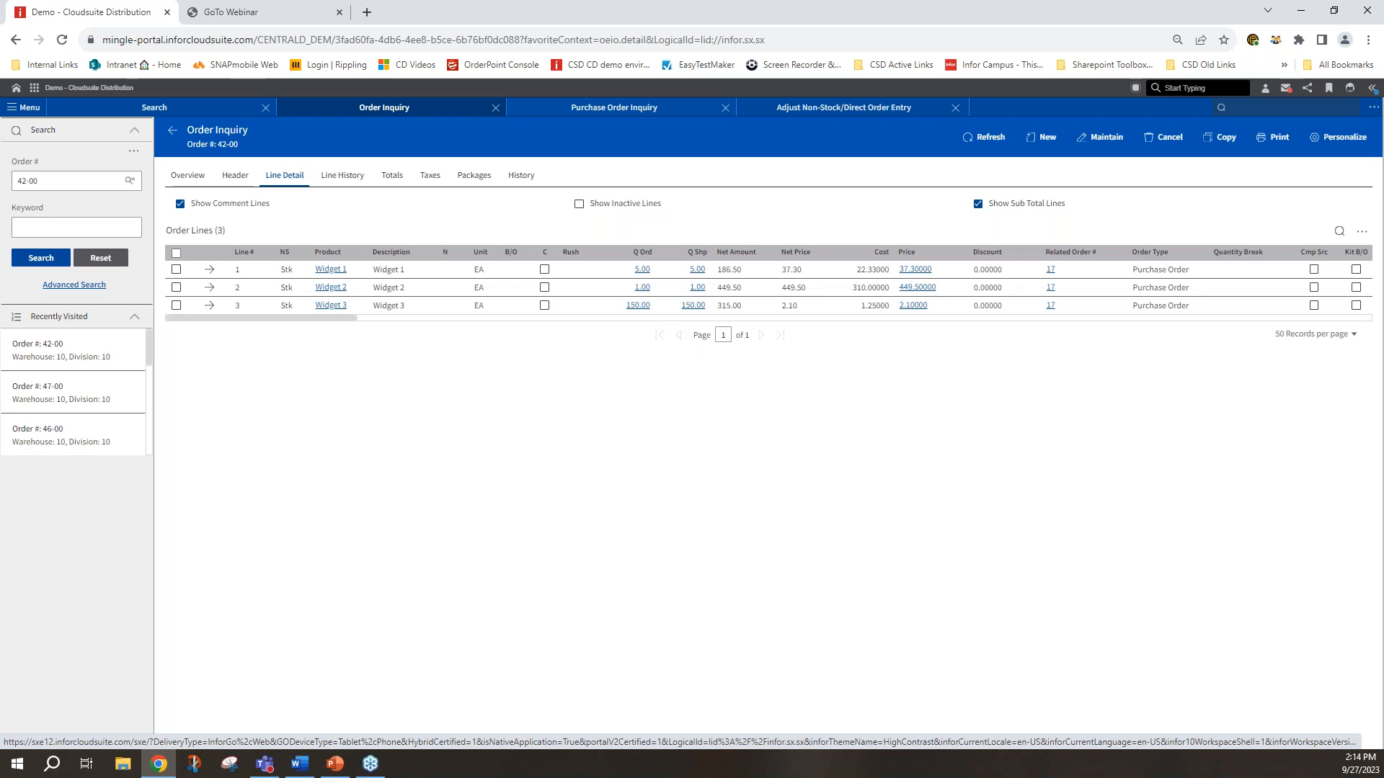
pyautogui.click(1051, 269)
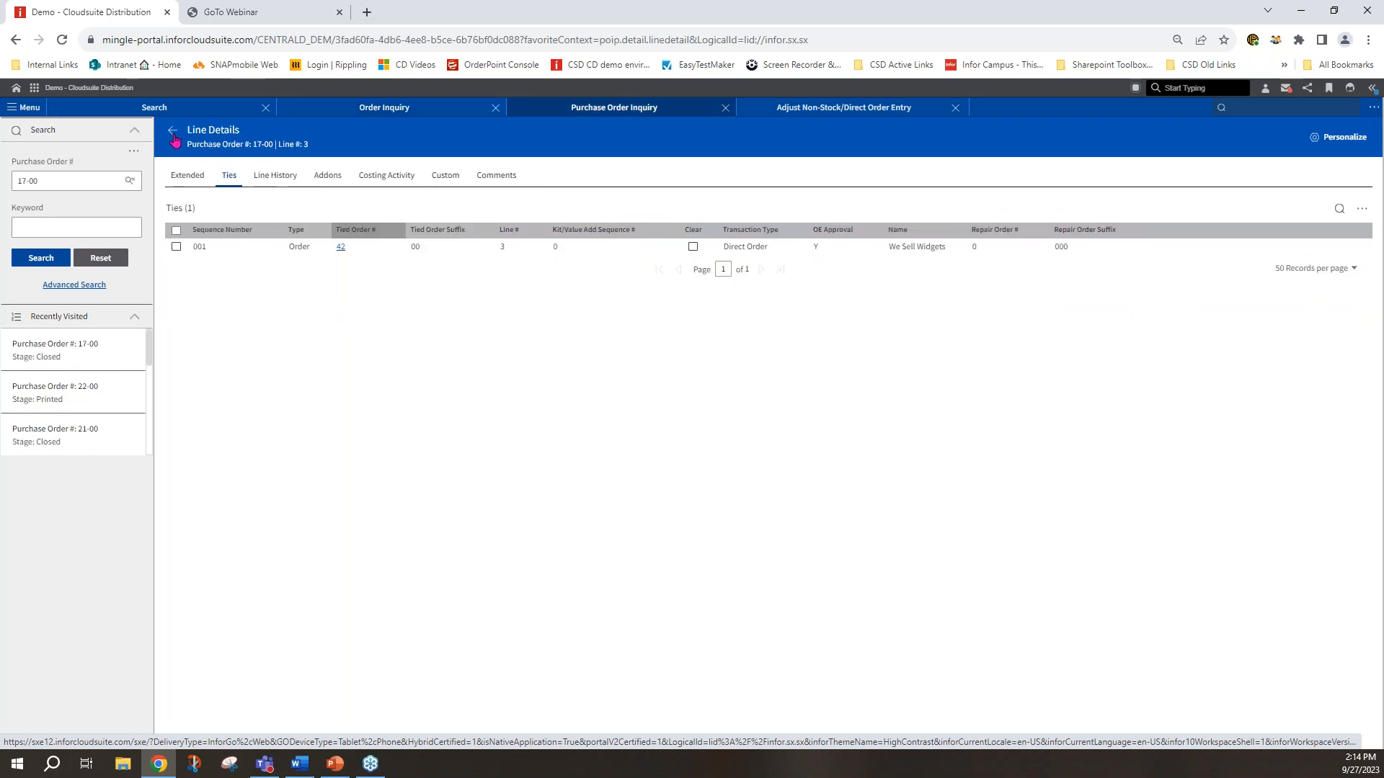
pyautogui.click(439, 113)
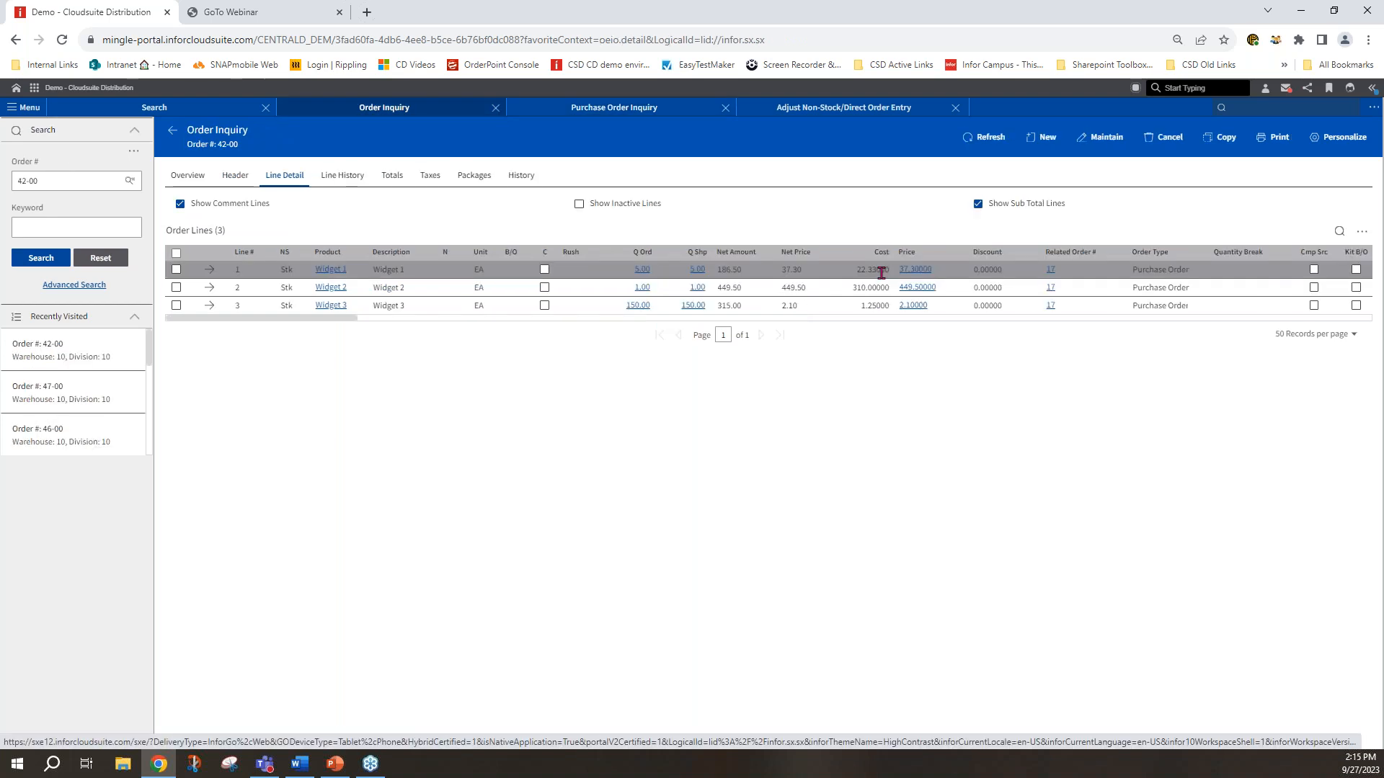
# Compare the tied order's stage overview and shipped line quantities with the open drop shipment records.
pyautogui.click(192, 180)
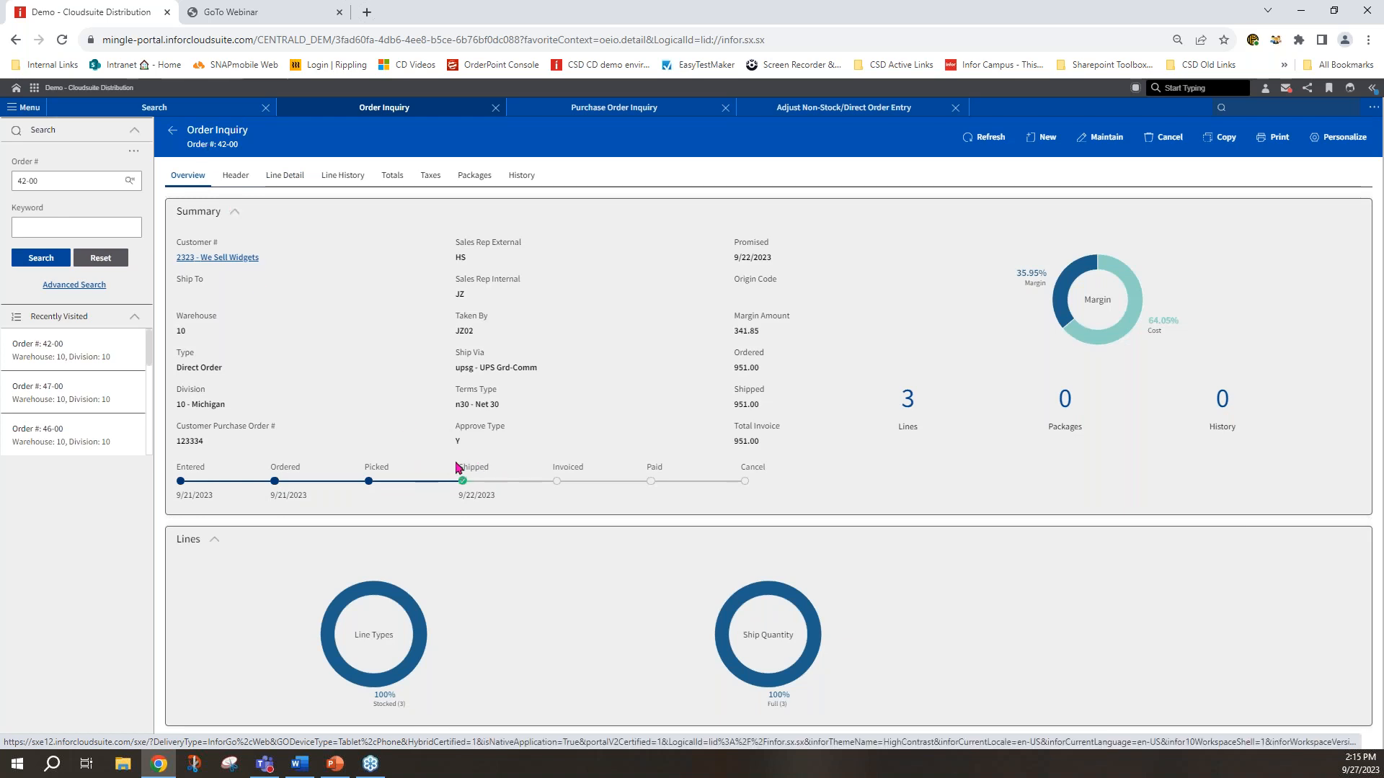
pyautogui.click(270, 178)
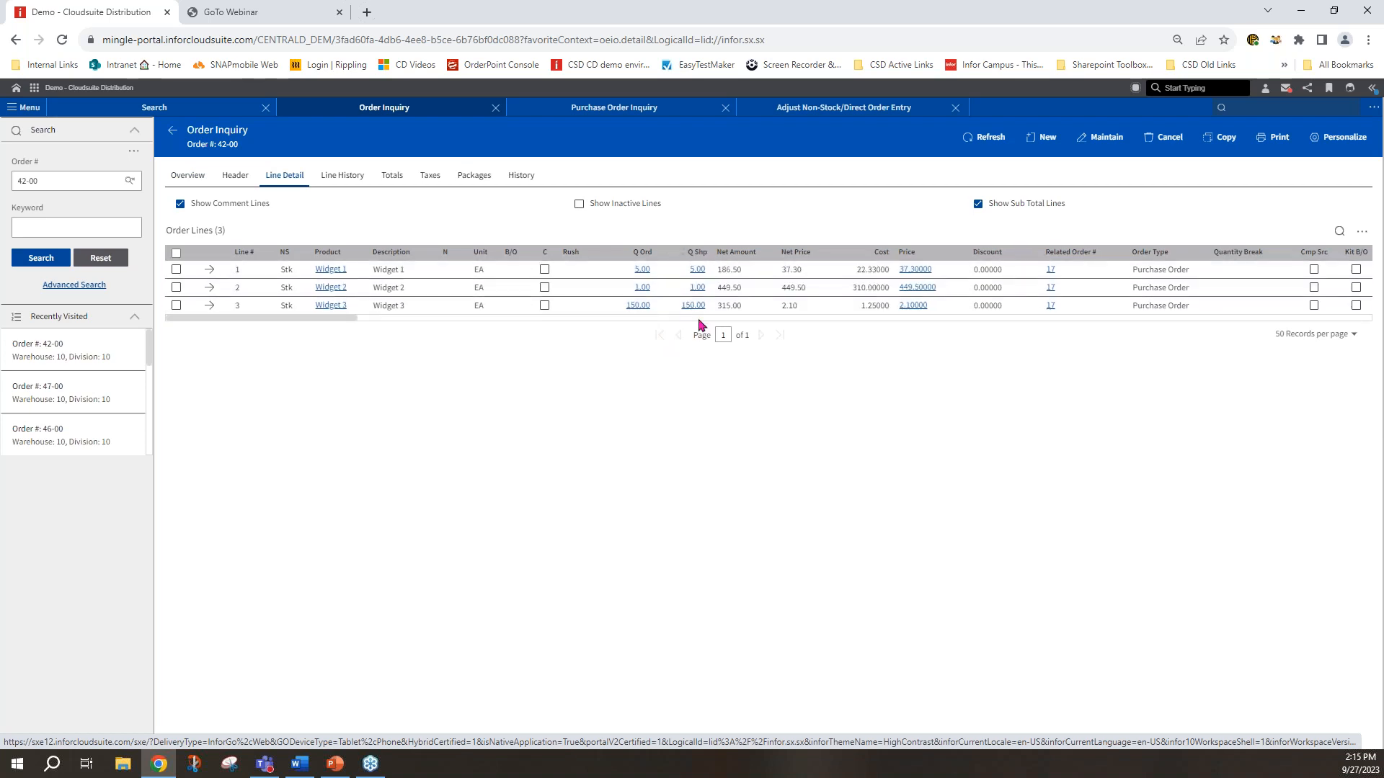
pyautogui.click(184, 178)
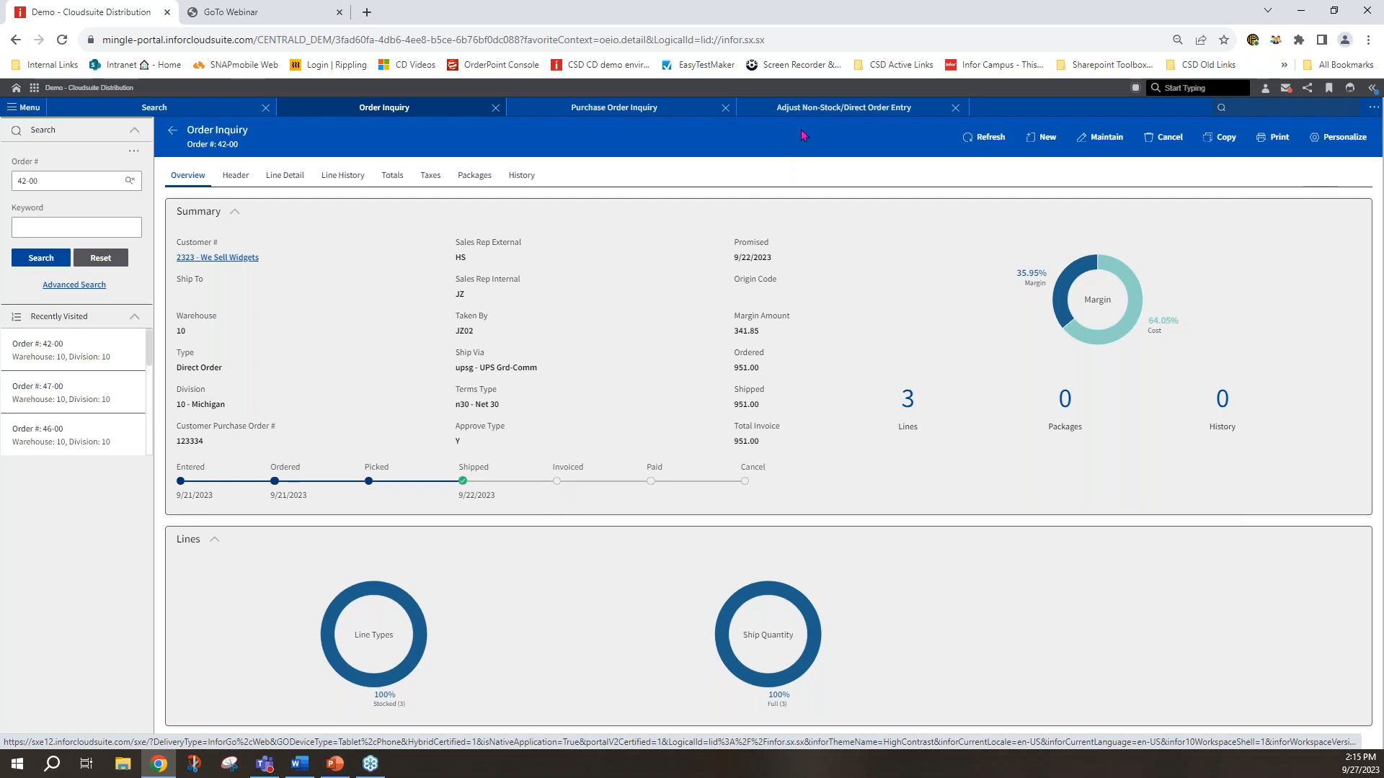
pyautogui.click(811, 108)
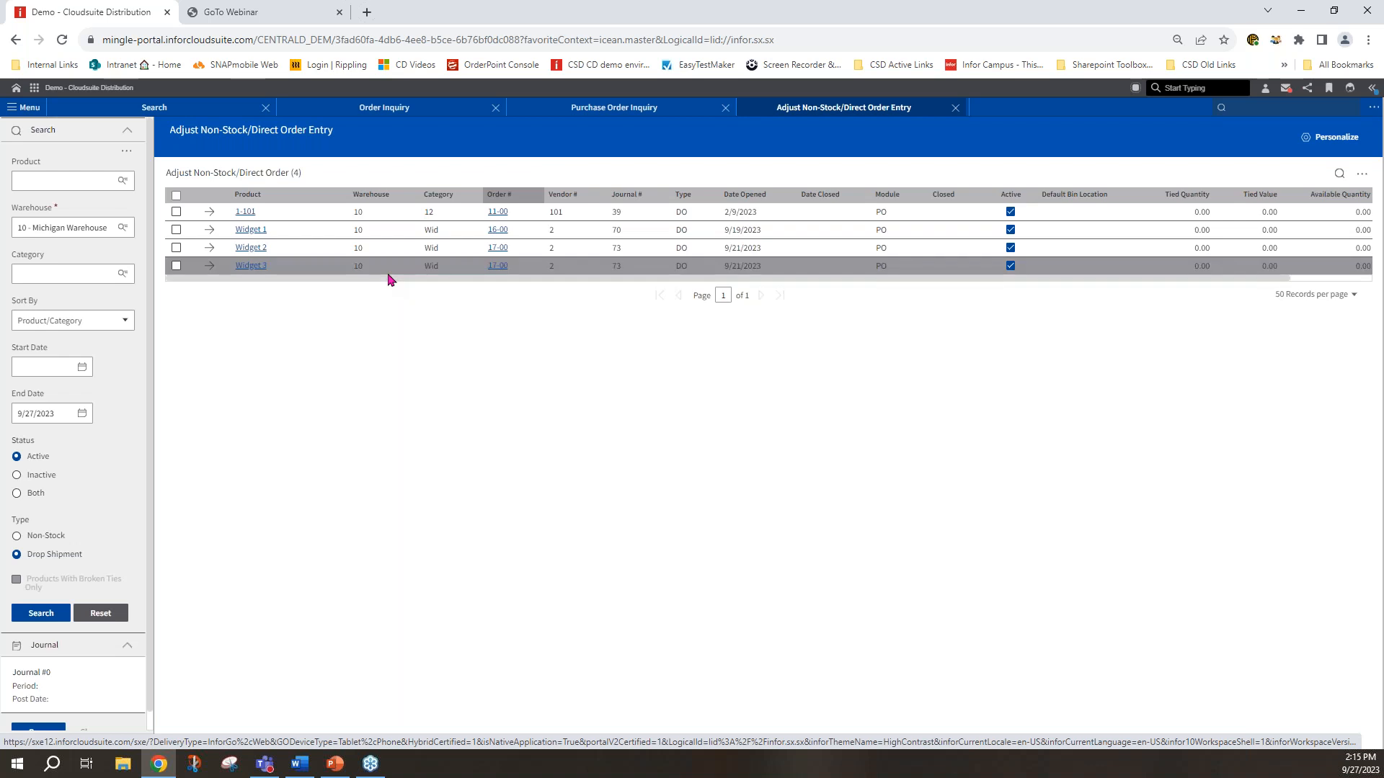
pyautogui.click(402, 111)
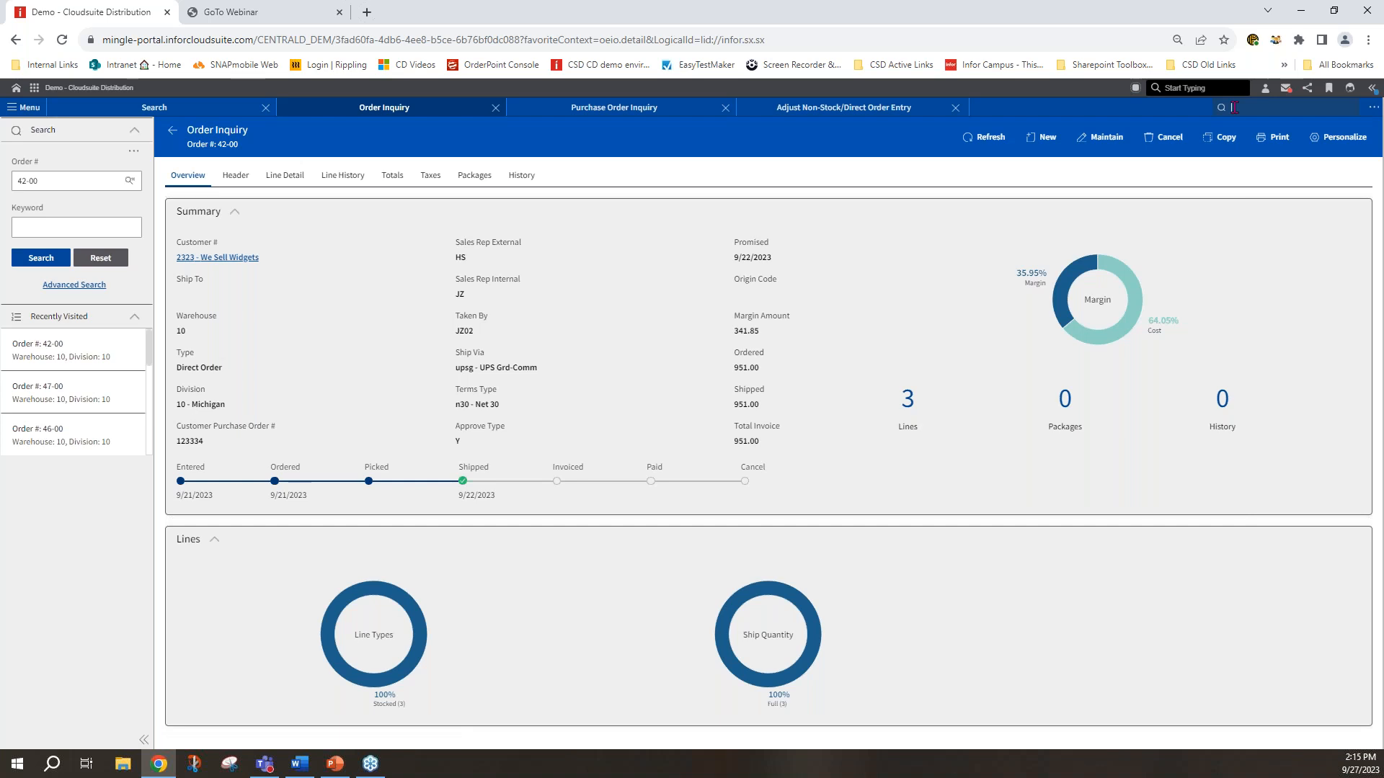
# Open OE Entry Processing Invoice Processing (oeepi) and create a one-time report with the print type View.
pyautogui.write('oeepi')
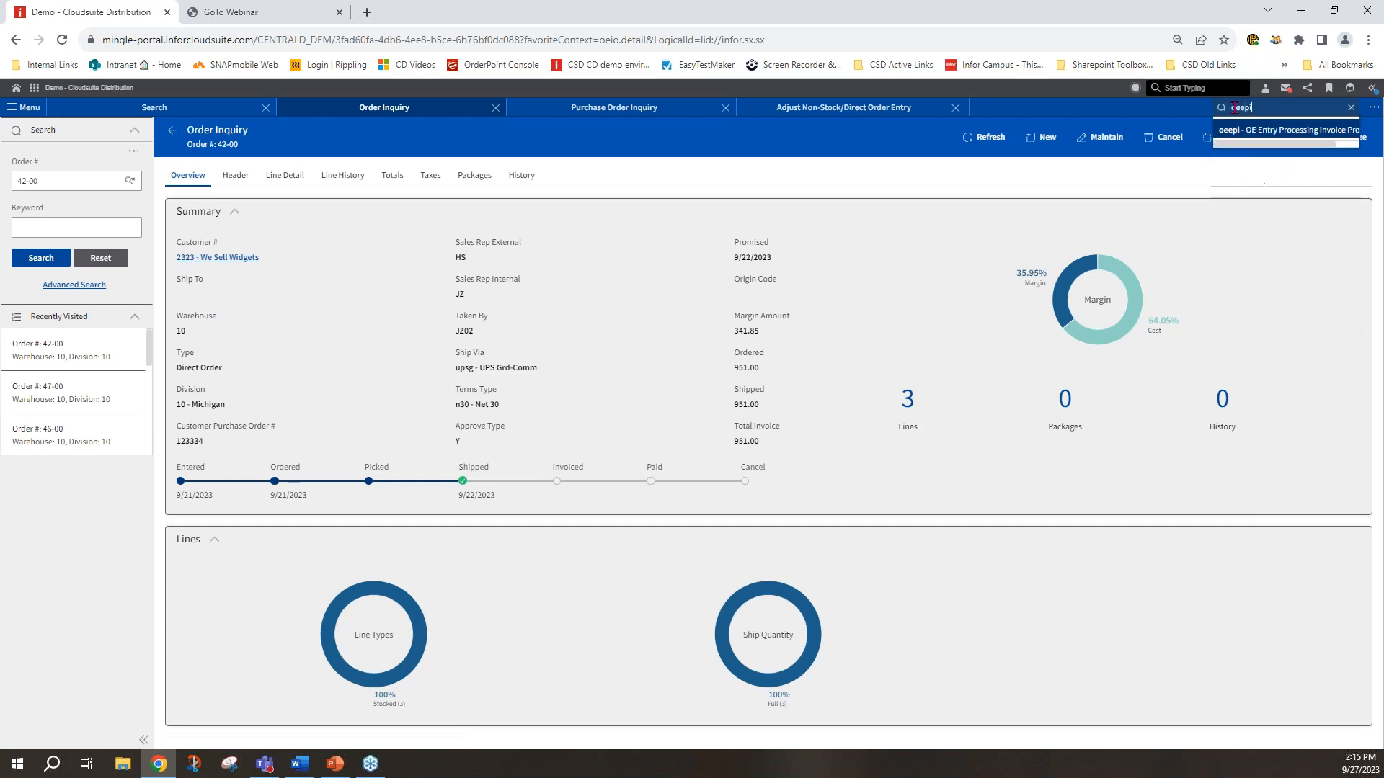
pyautogui.click(1233, 132)
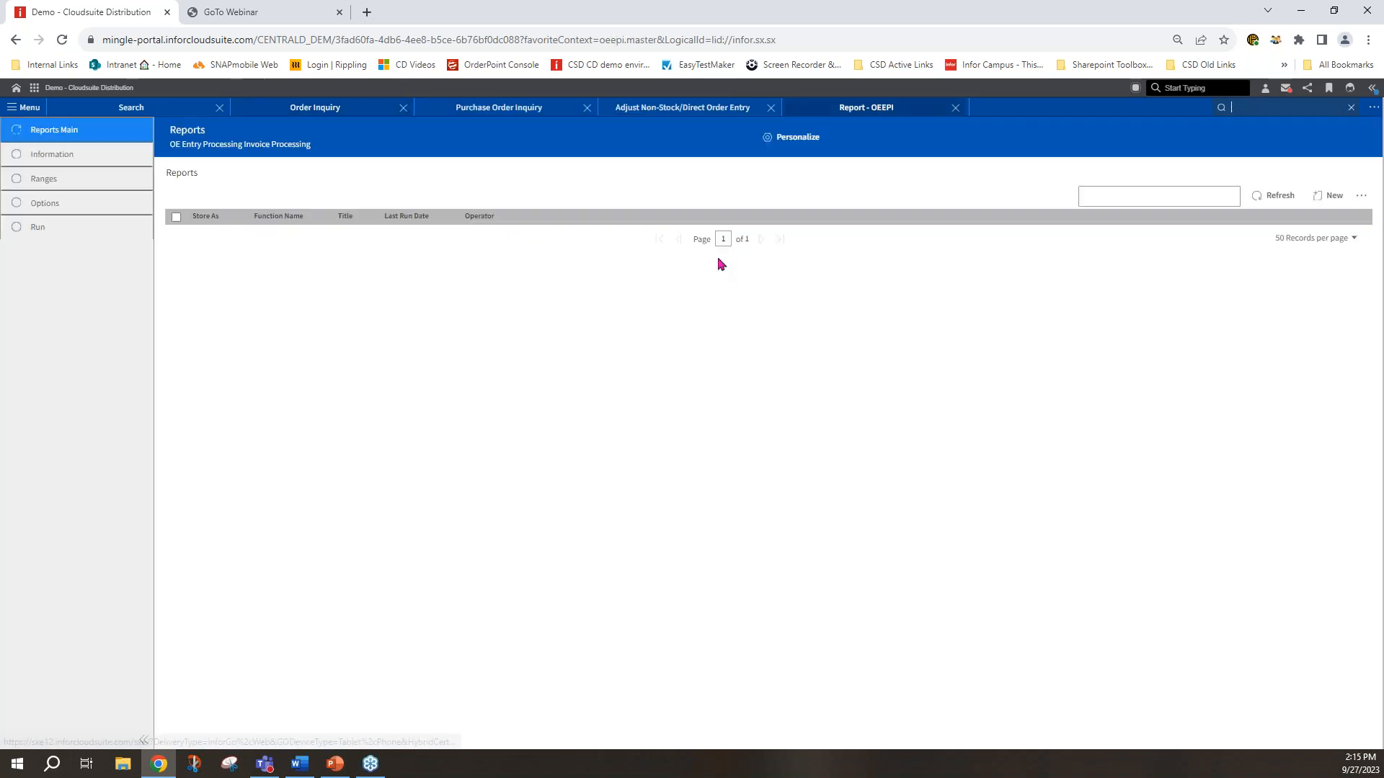
pyautogui.click(1323, 176)
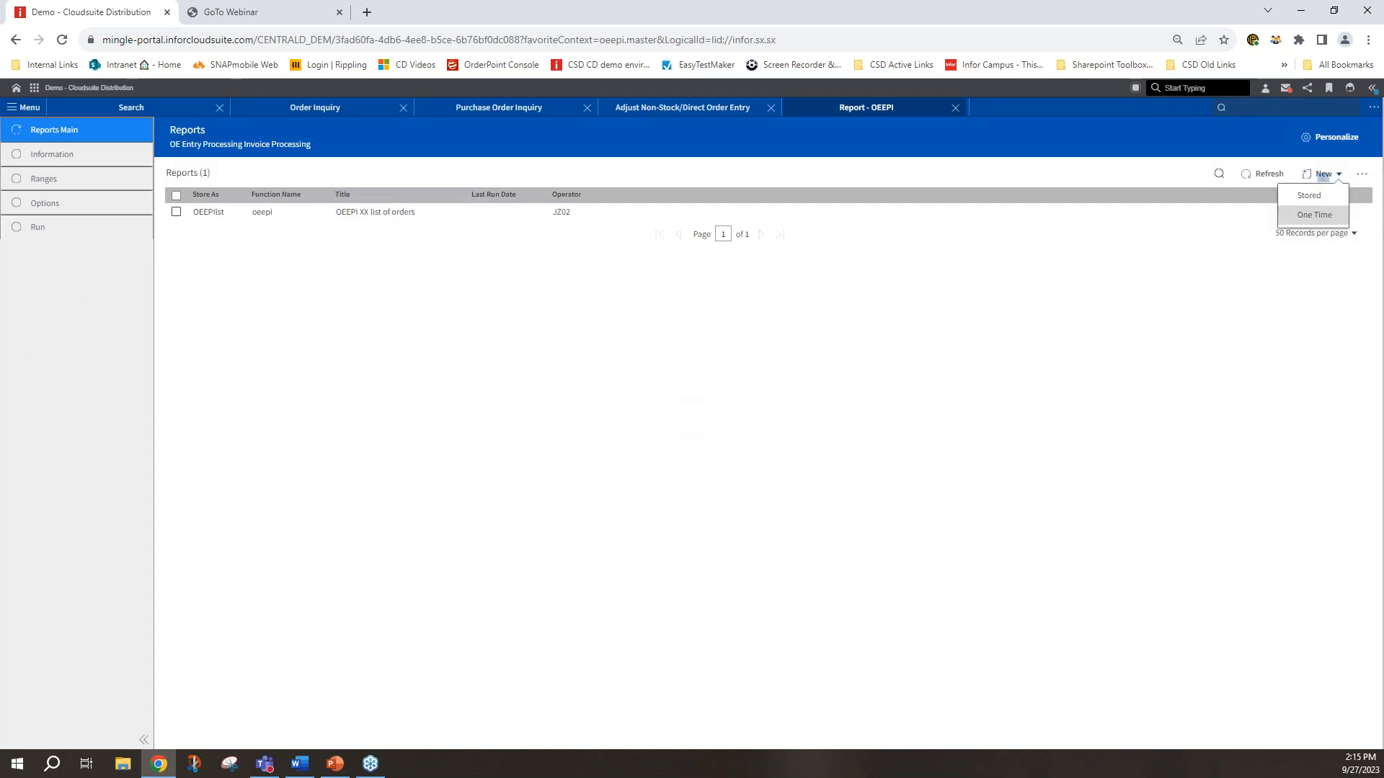
pyautogui.click(1301, 219)
pyautogui.click(273, 374)
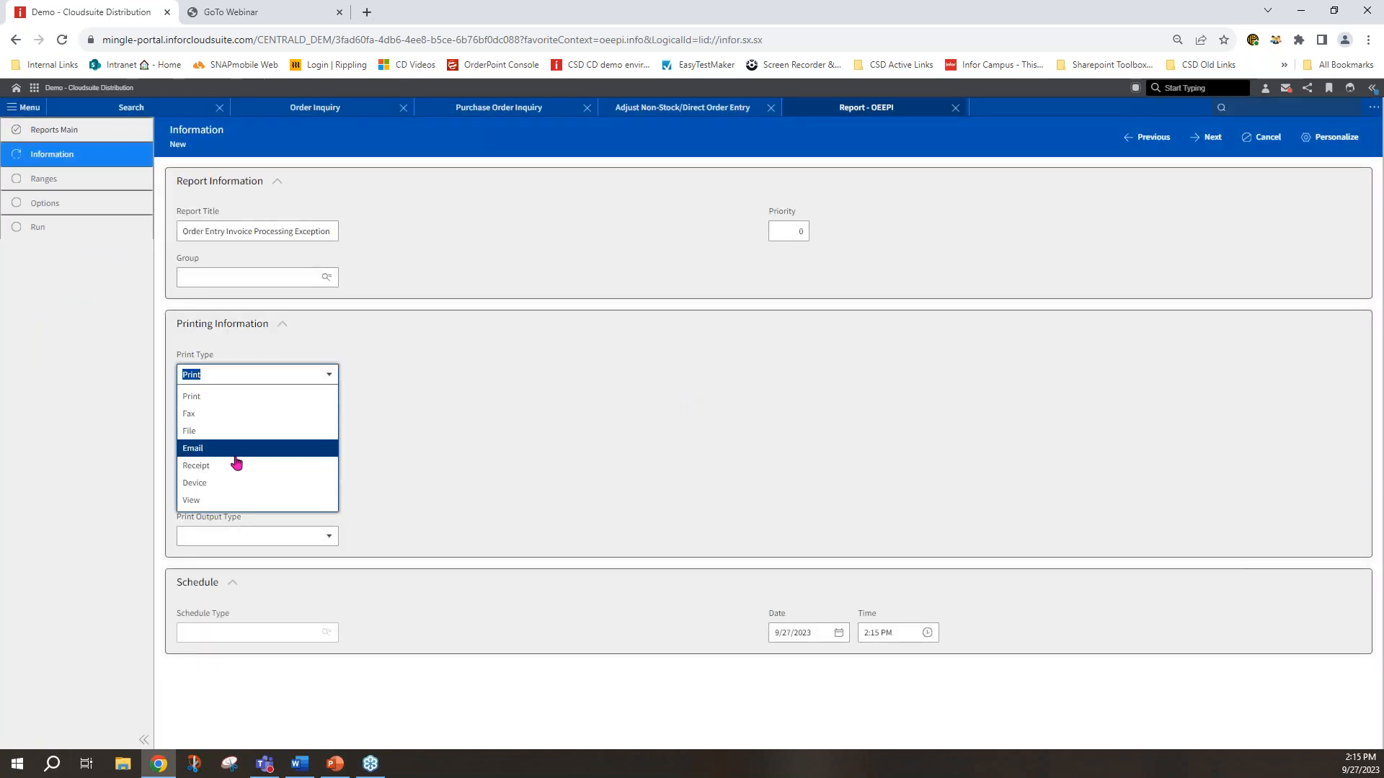
pyautogui.click(204, 500)
pyautogui.click(1210, 140)
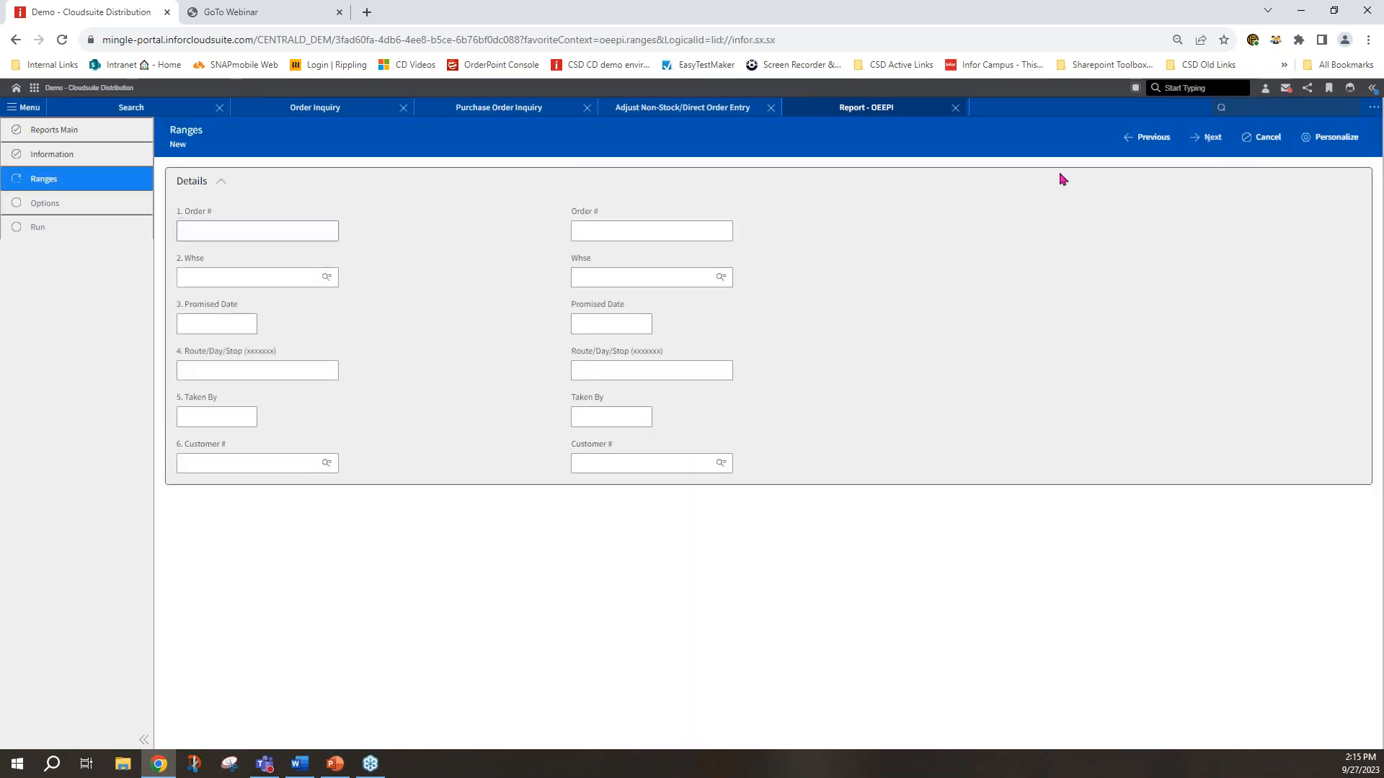
# Leave the report ranges blank, add the tied direct order to the report's order list, and save the list.
pyautogui.click(1209, 139)
pyautogui.click(291, 467)
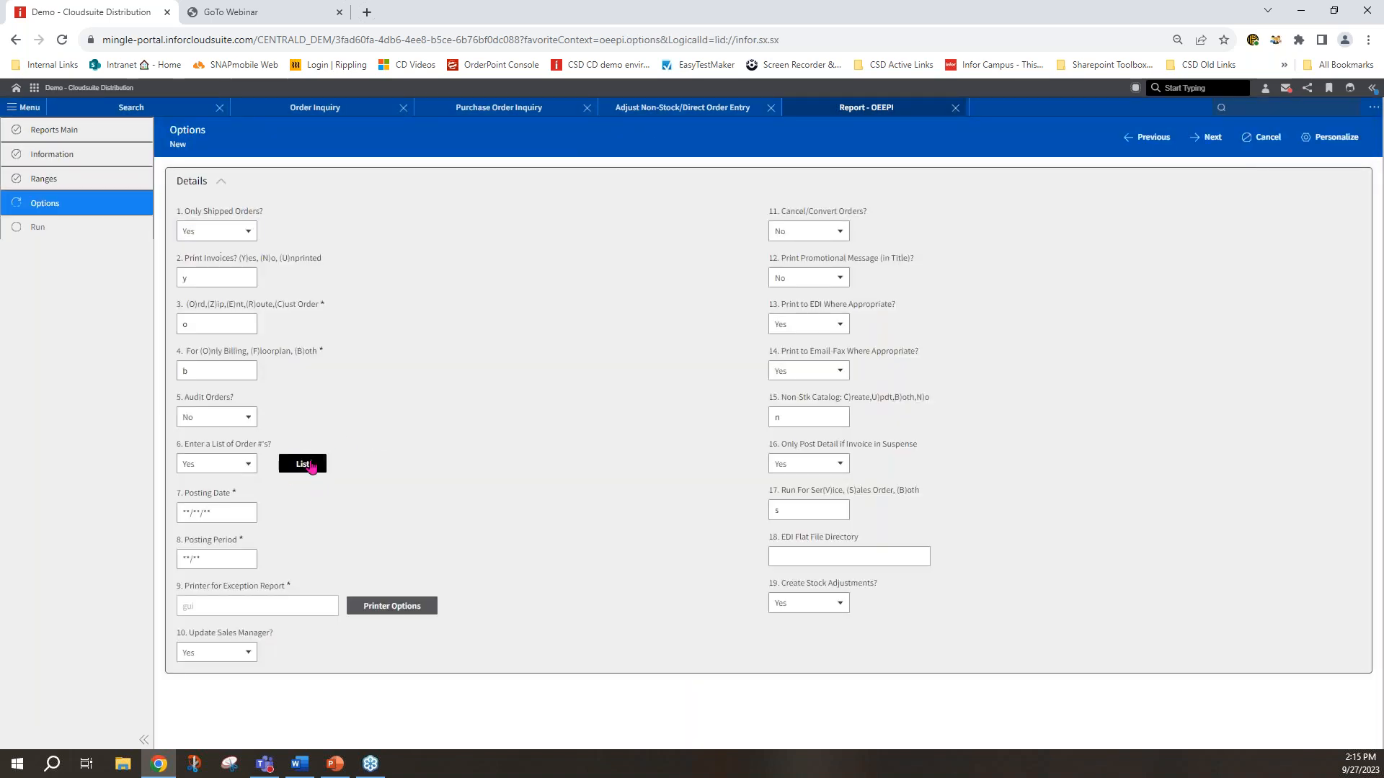
pyautogui.click(210, 231)
pyautogui.write('42-00')
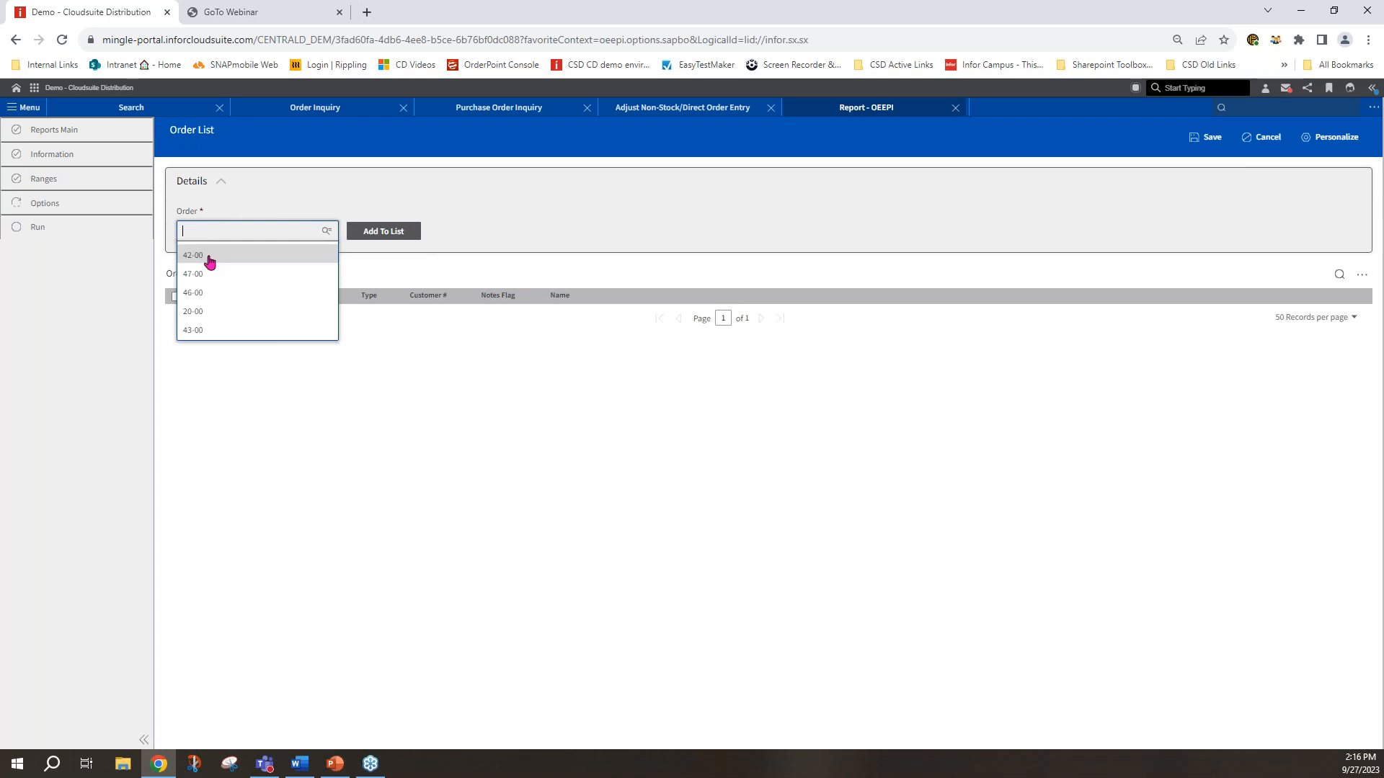
pyautogui.click(382, 247)
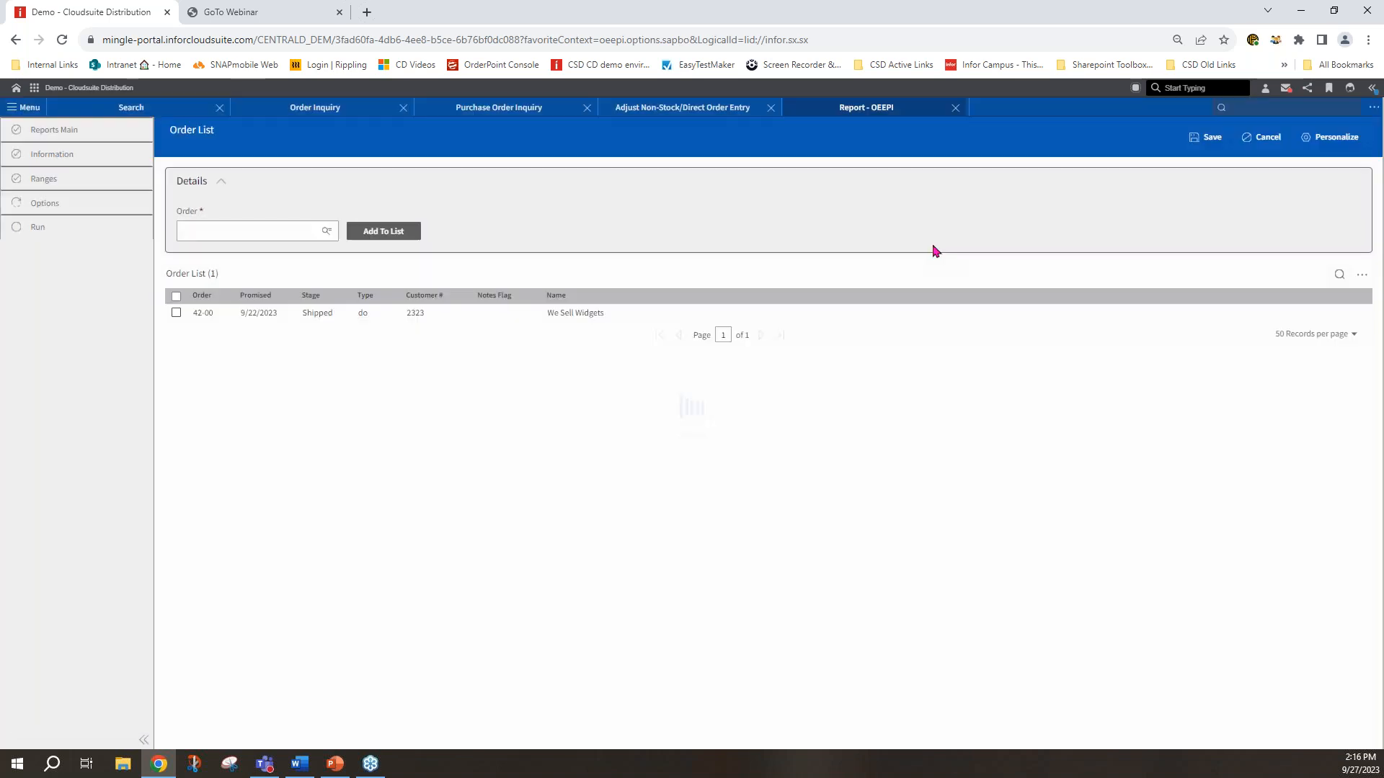
pyautogui.click(1197, 138)
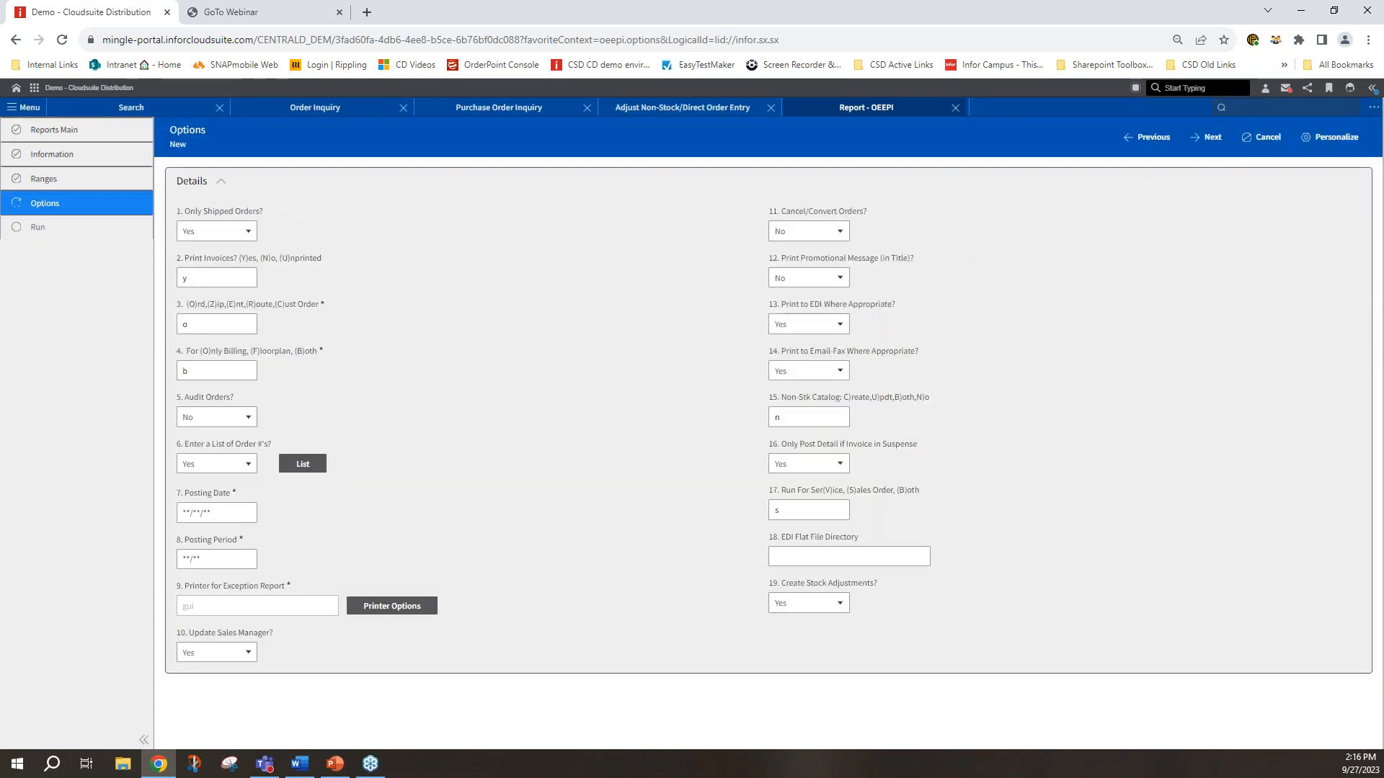
# Set Print to Email-Fax, Print to EDI, Only Post Detail if Invoice in Suspense, and Create Stock Adjustments to No.
pyautogui.click(805, 372)
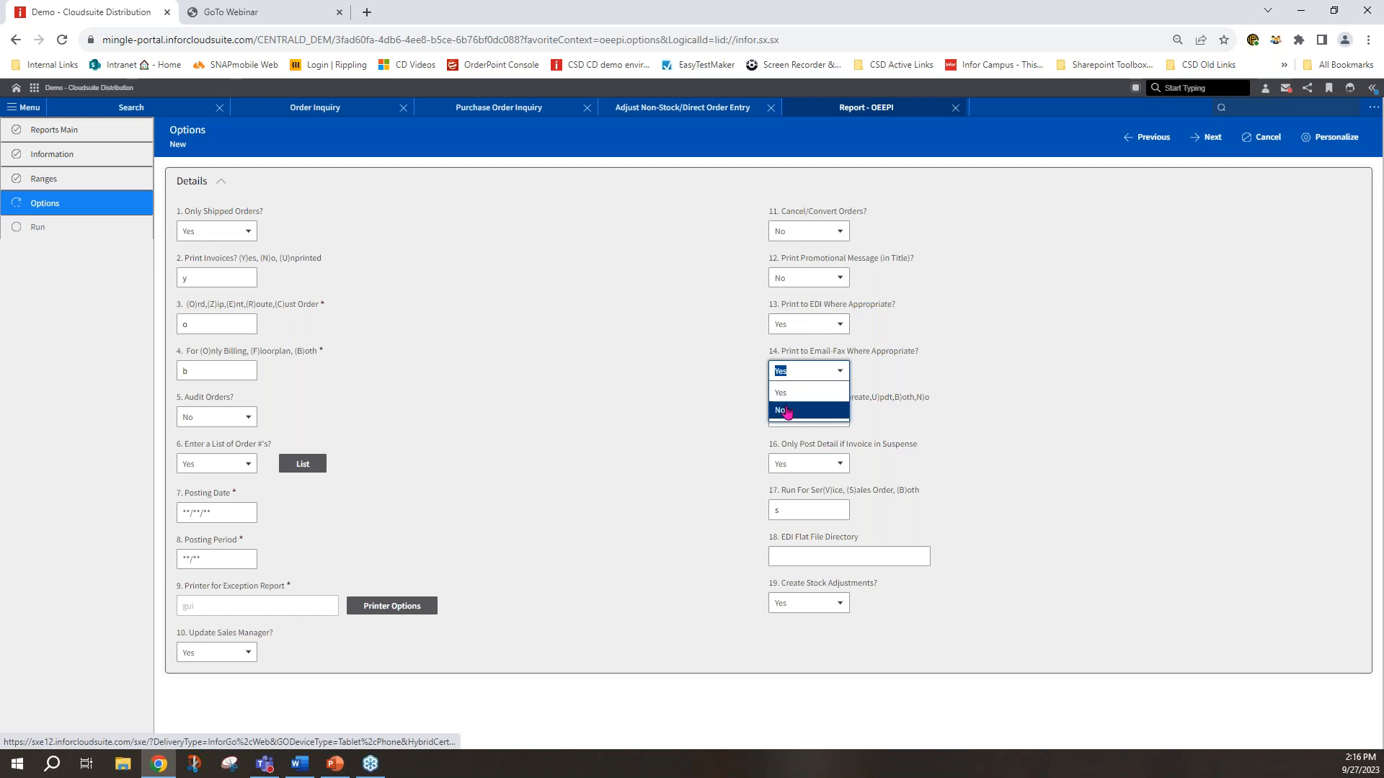
pyautogui.click(785, 414)
pyautogui.click(798, 324)
pyautogui.click(791, 361)
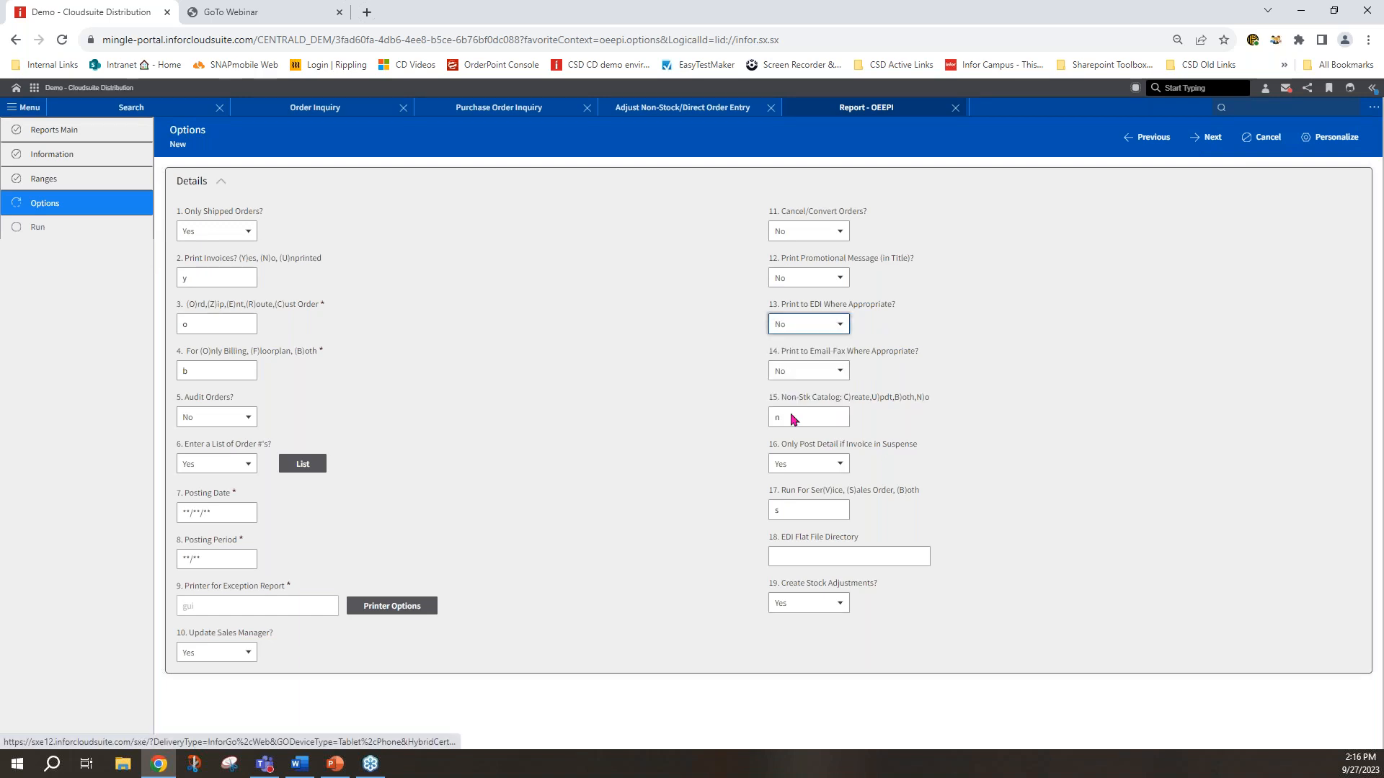
pyautogui.click(803, 463)
pyautogui.click(785, 503)
pyautogui.click(783, 604)
pyautogui.click(785, 642)
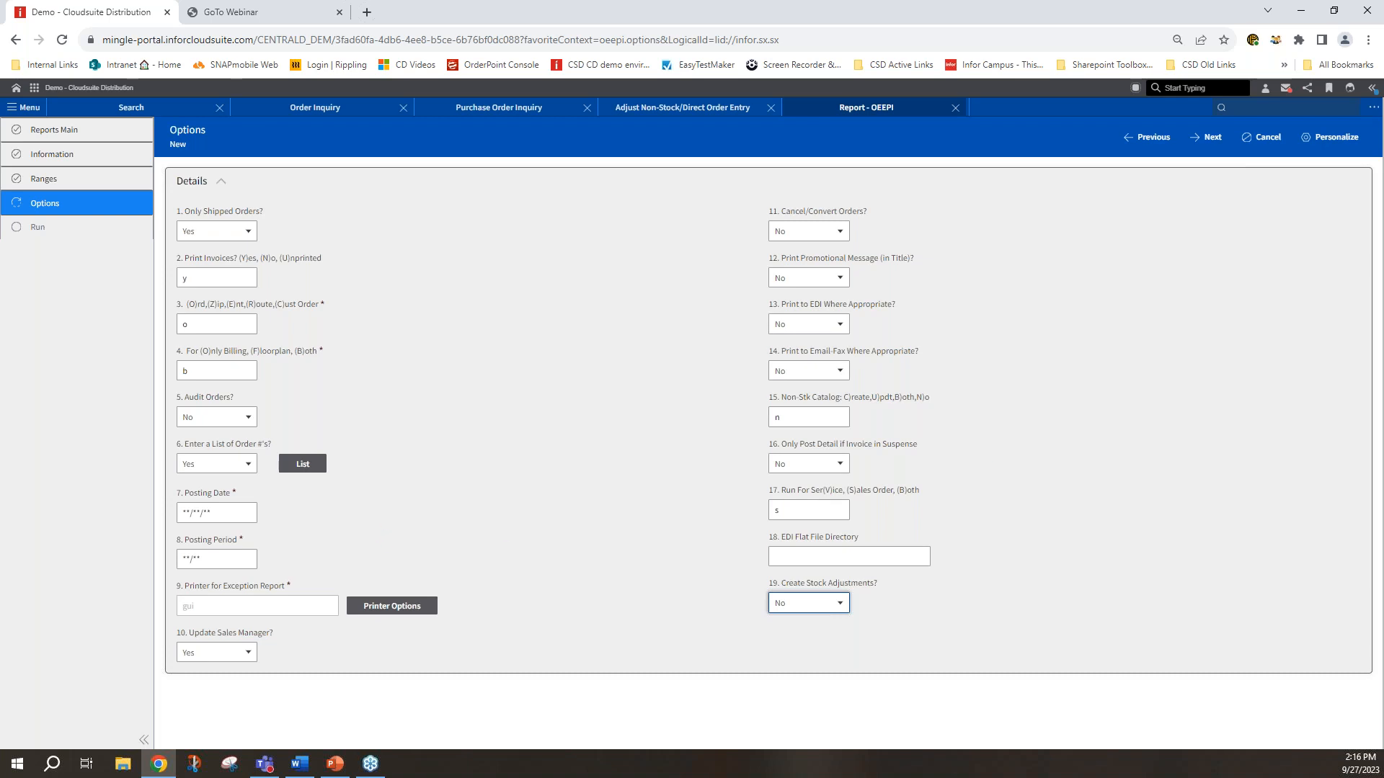
# Save the invoice processing job to run it, and refresh the report list.
pyautogui.click(1207, 141)
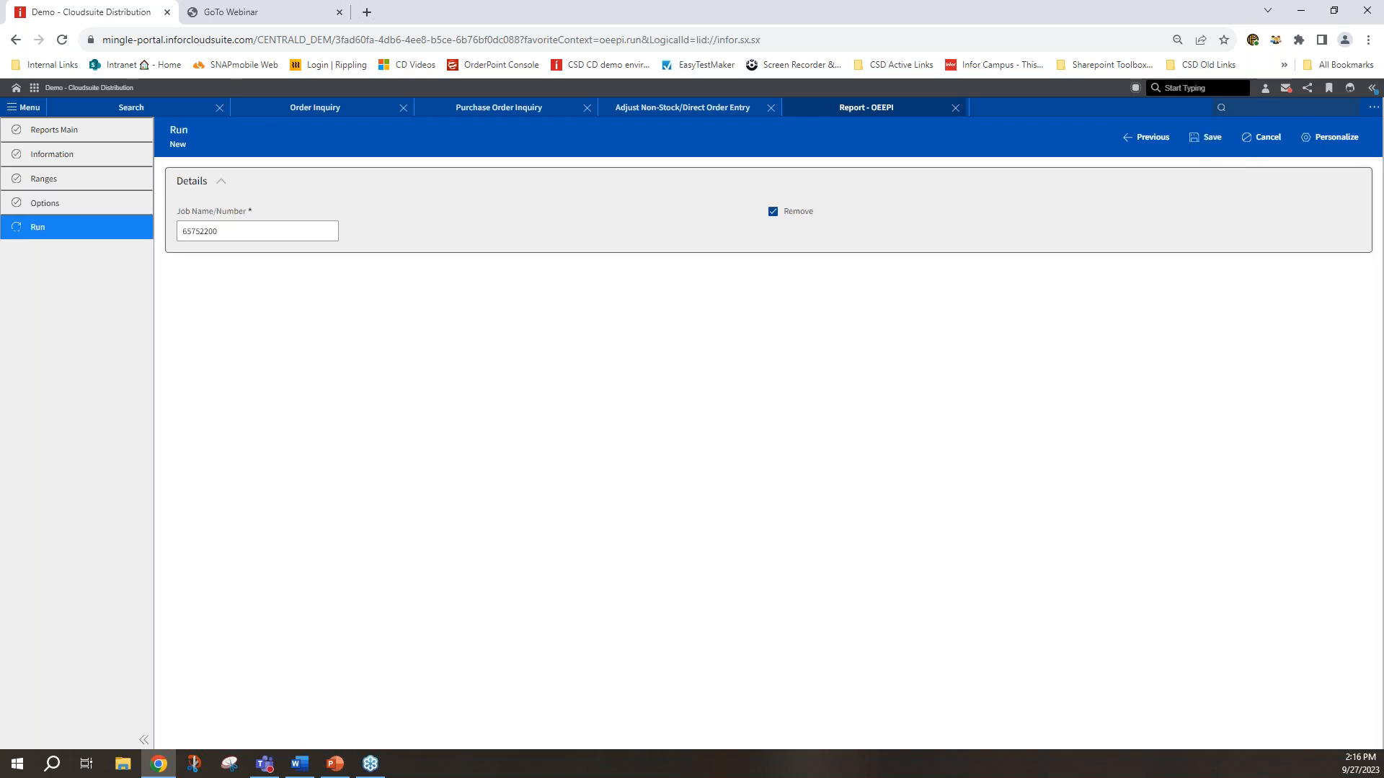
pyautogui.click(1208, 138)
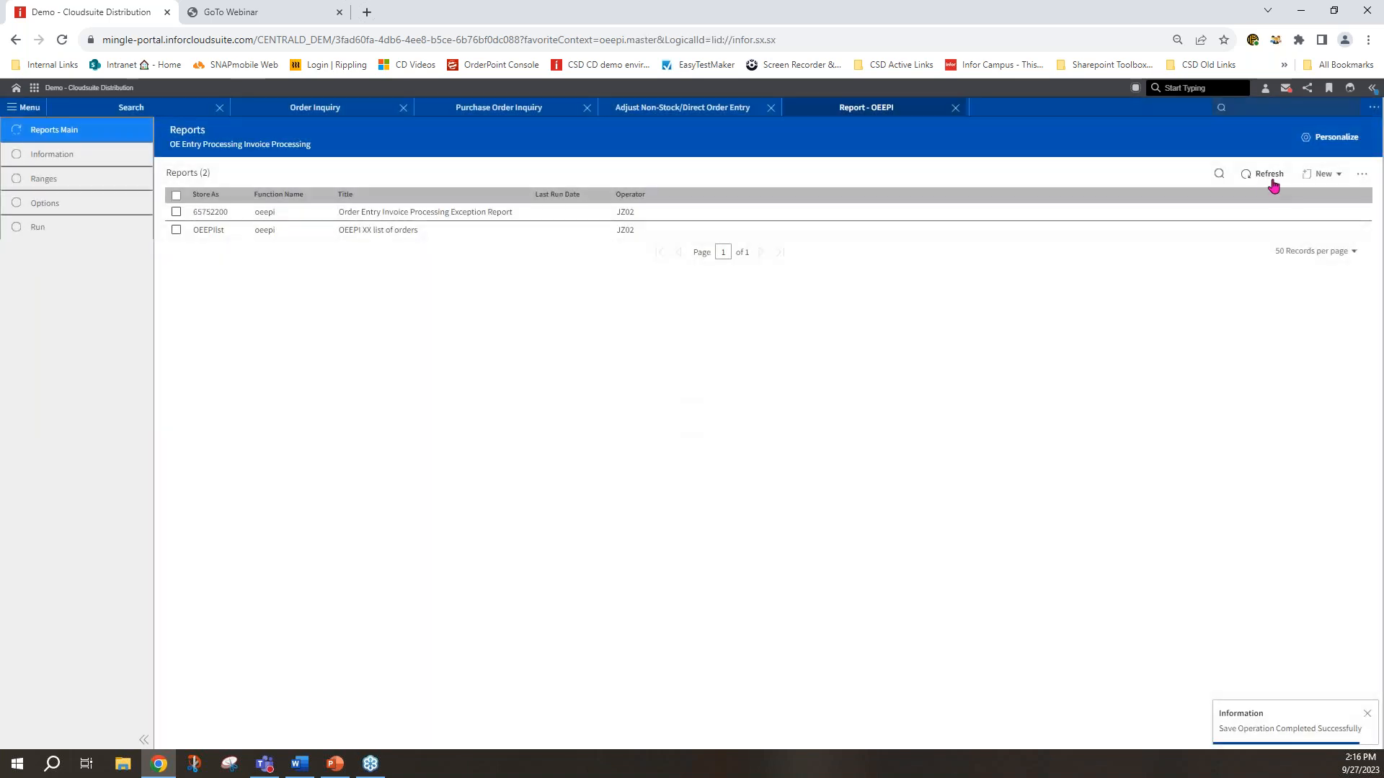
pyautogui.click(1263, 175)
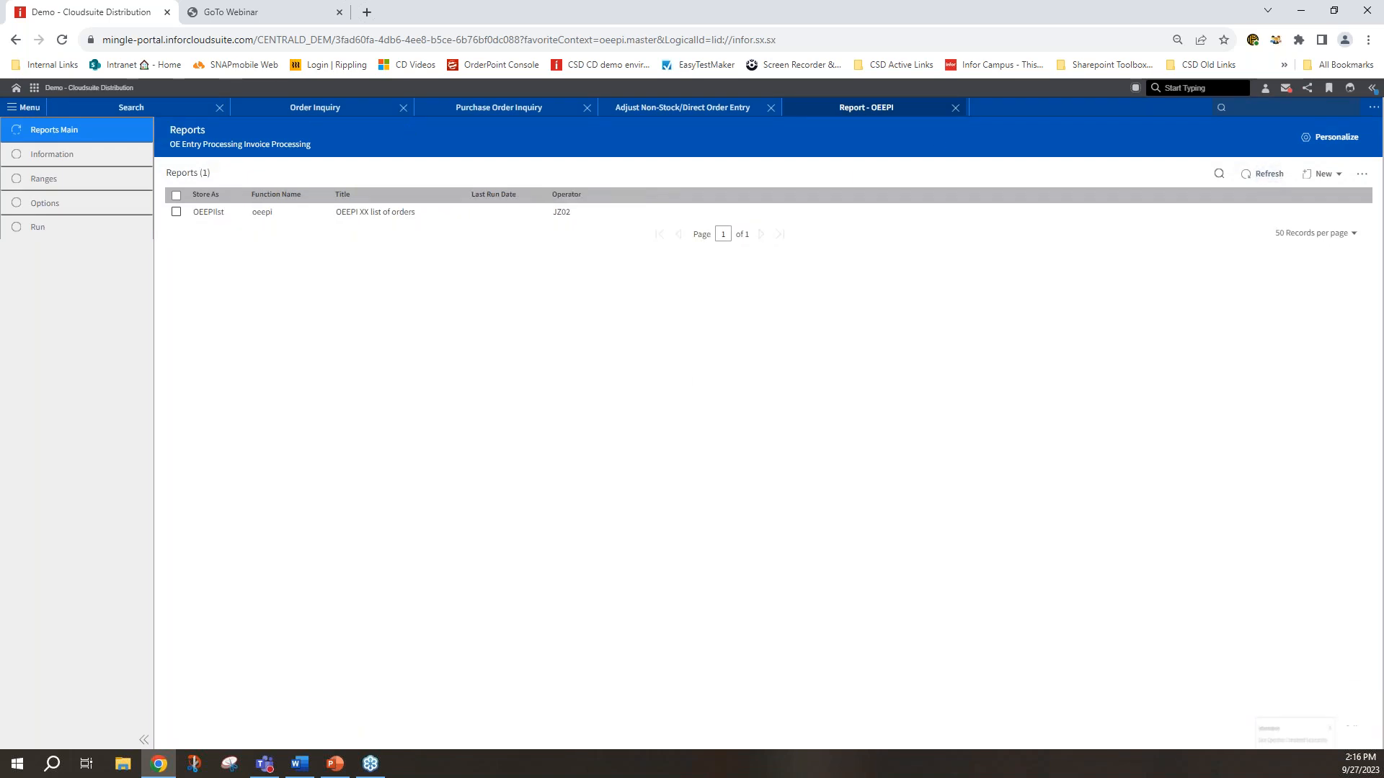
# Reload the direct order's inquiry to check its stage, and rerun the active Drop Shipment search for warehouse 10.
pyautogui.click(315, 108)
pyautogui.click(32, 259)
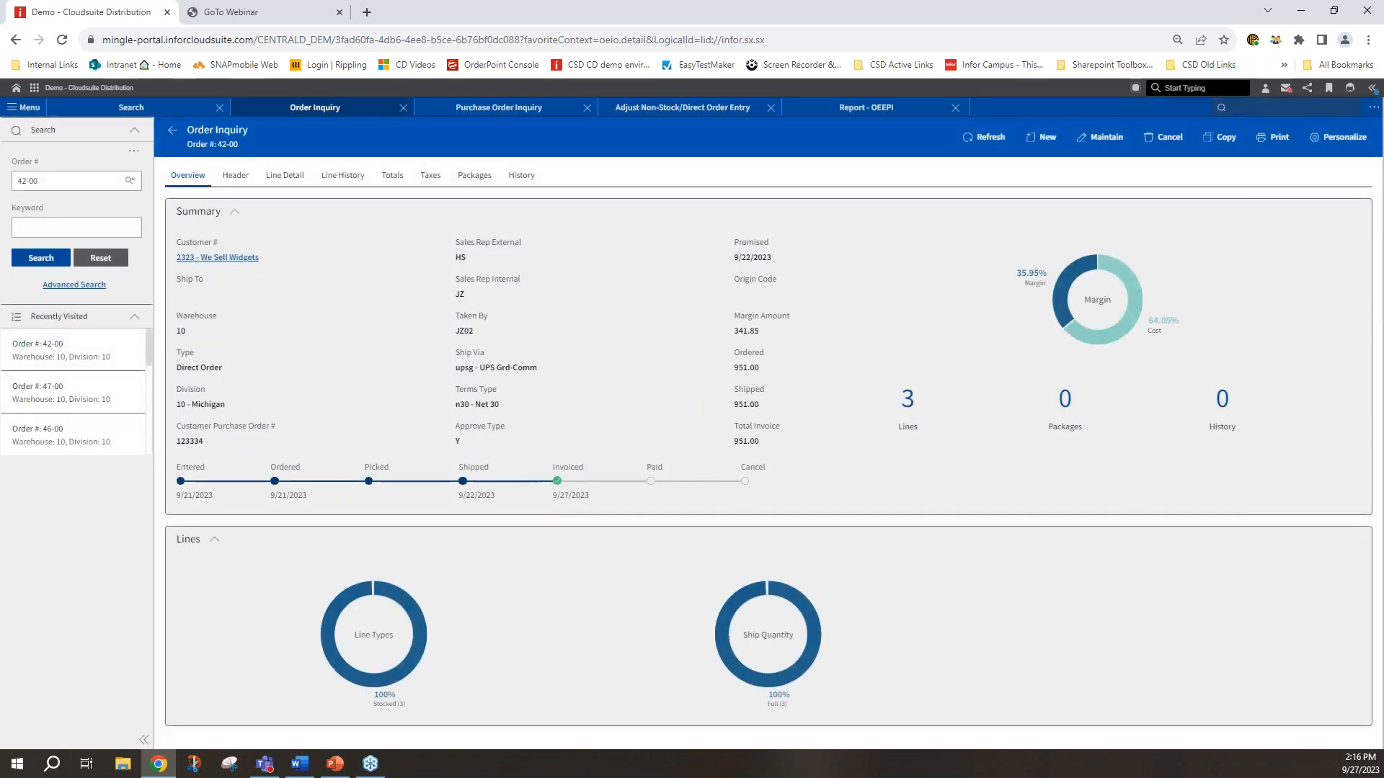
pyautogui.click(643, 109)
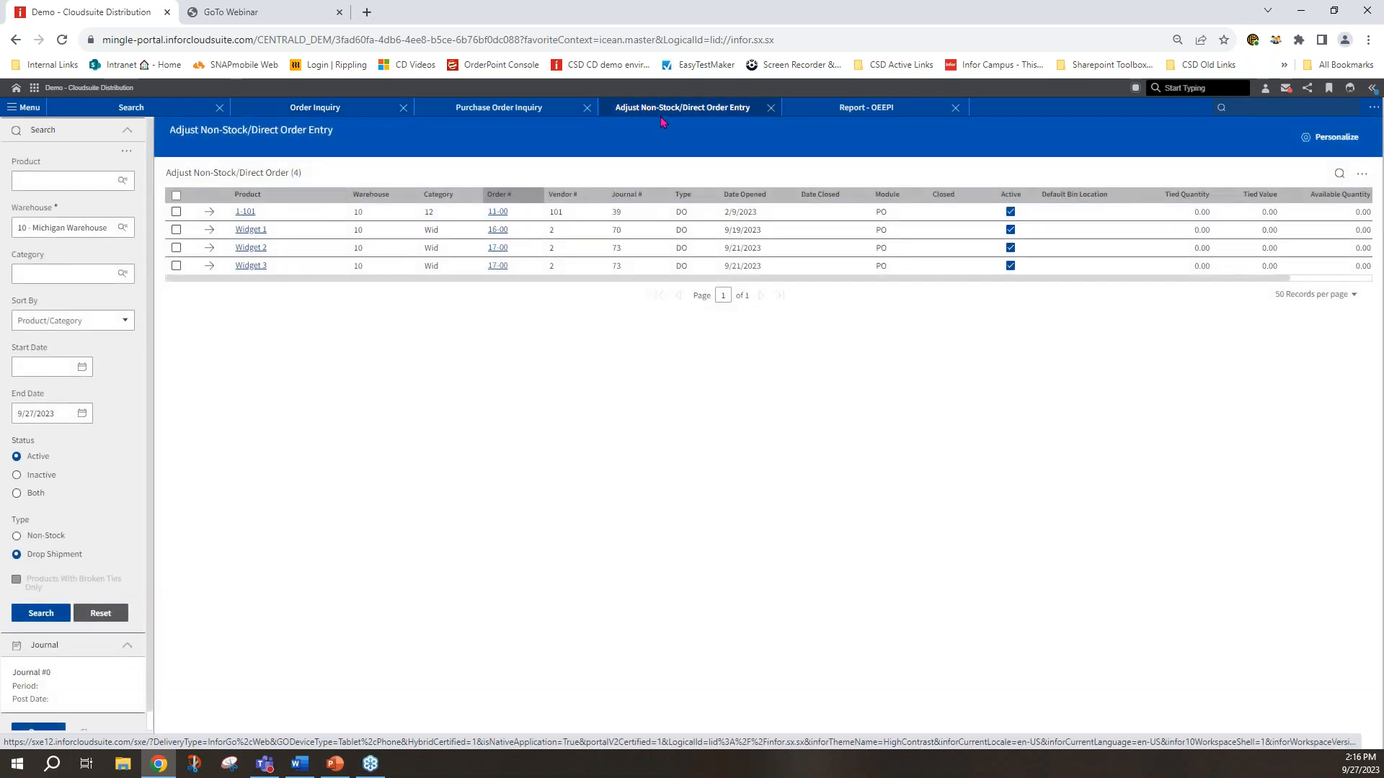
pyautogui.click(41, 613)
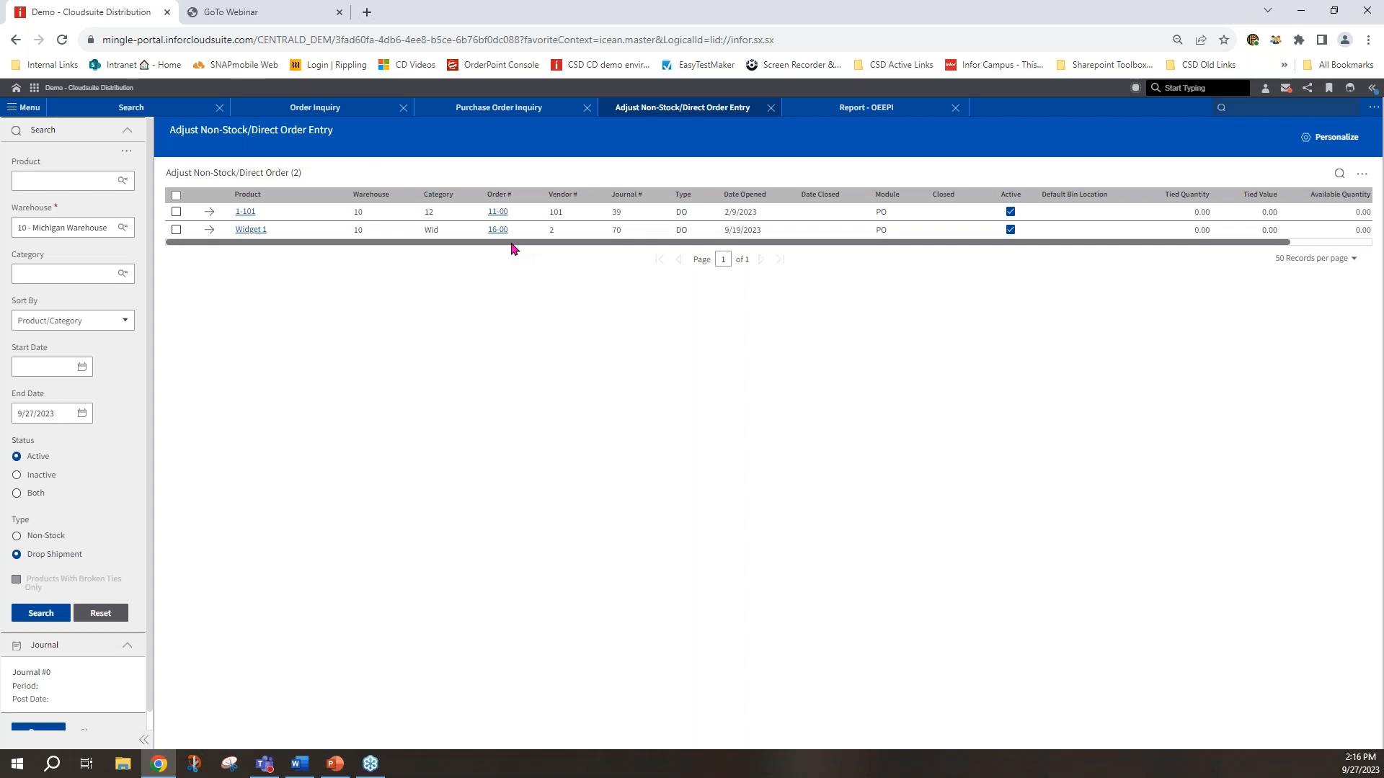
# Search warehouse 10 for active Non-Stock records, and examine the detail transactions and current levels of Special Tool ABC.
pyautogui.click(50, 541)
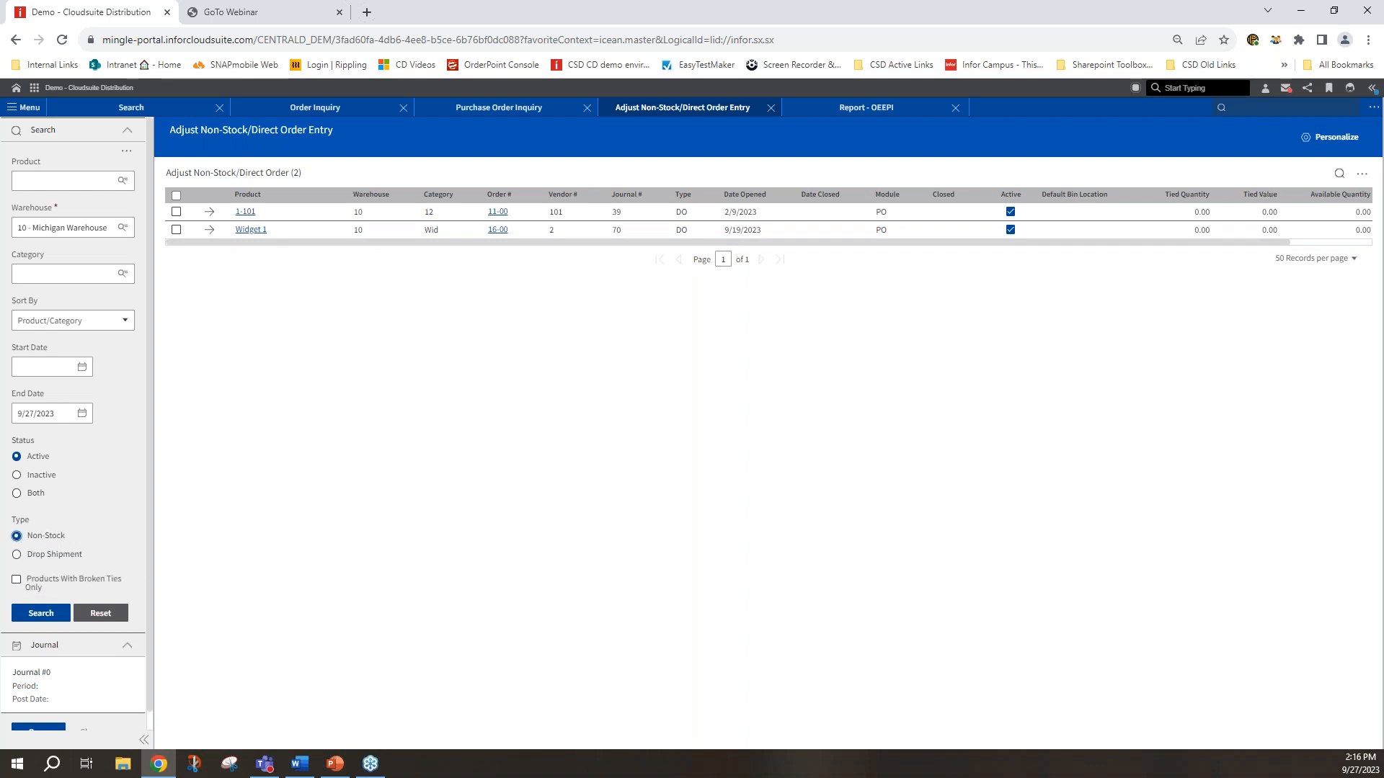
pyautogui.click(41, 613)
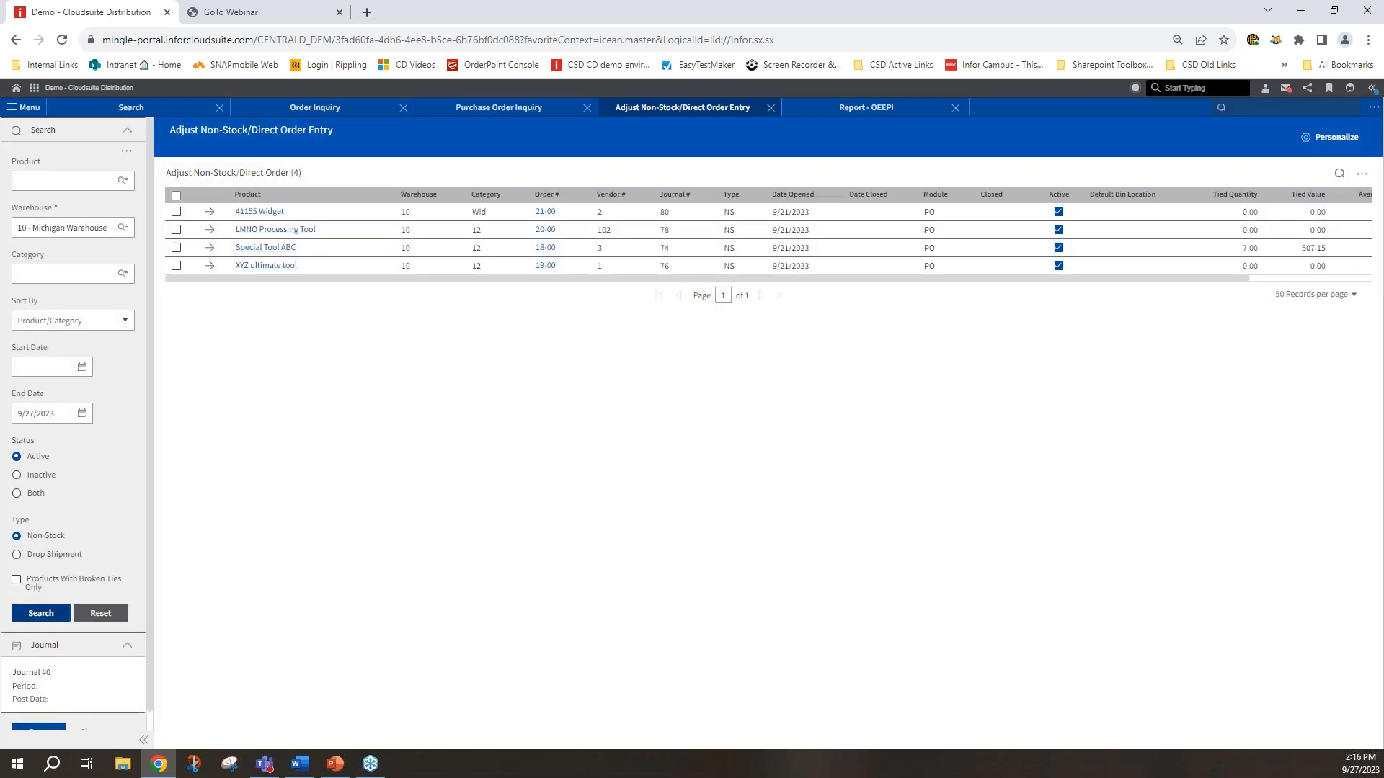
pyautogui.click(47, 614)
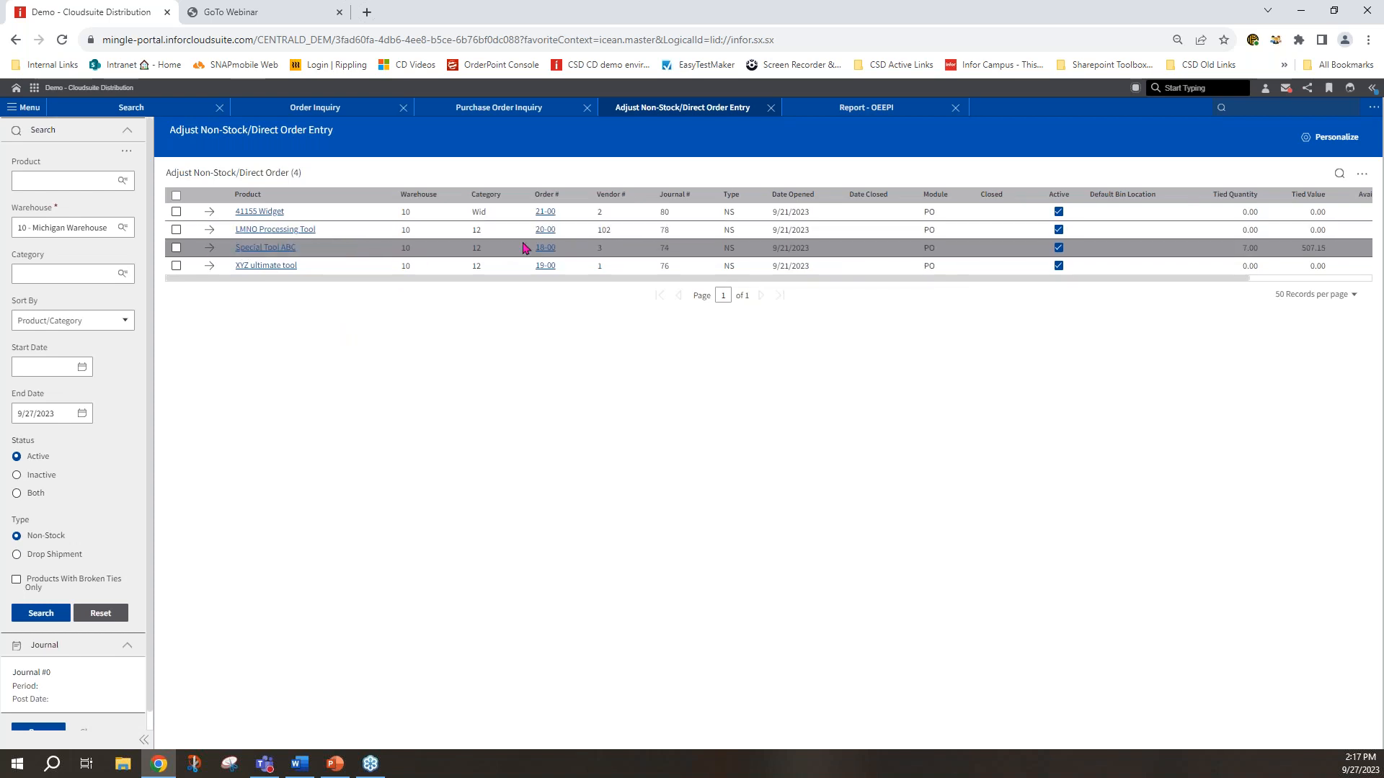
pyautogui.click(210, 249)
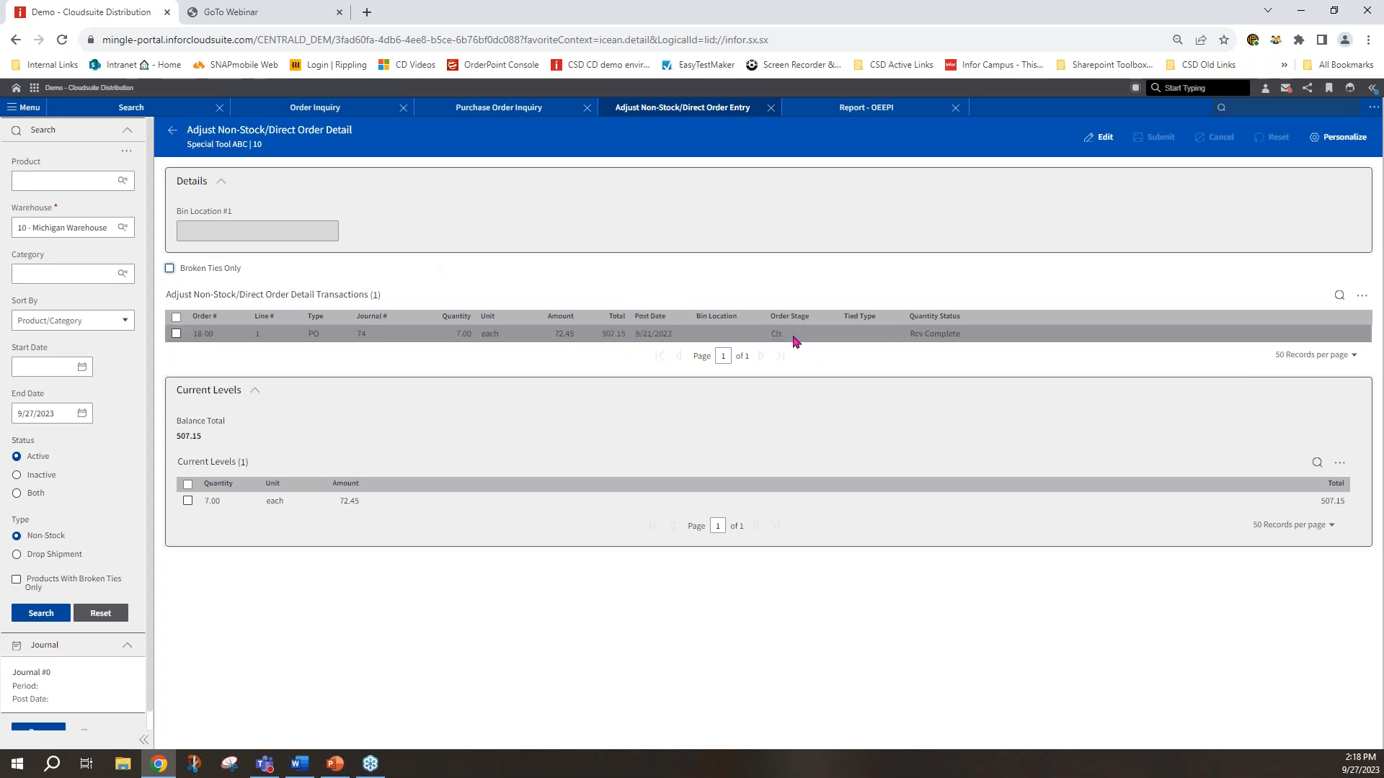
pyautogui.click(172, 130)
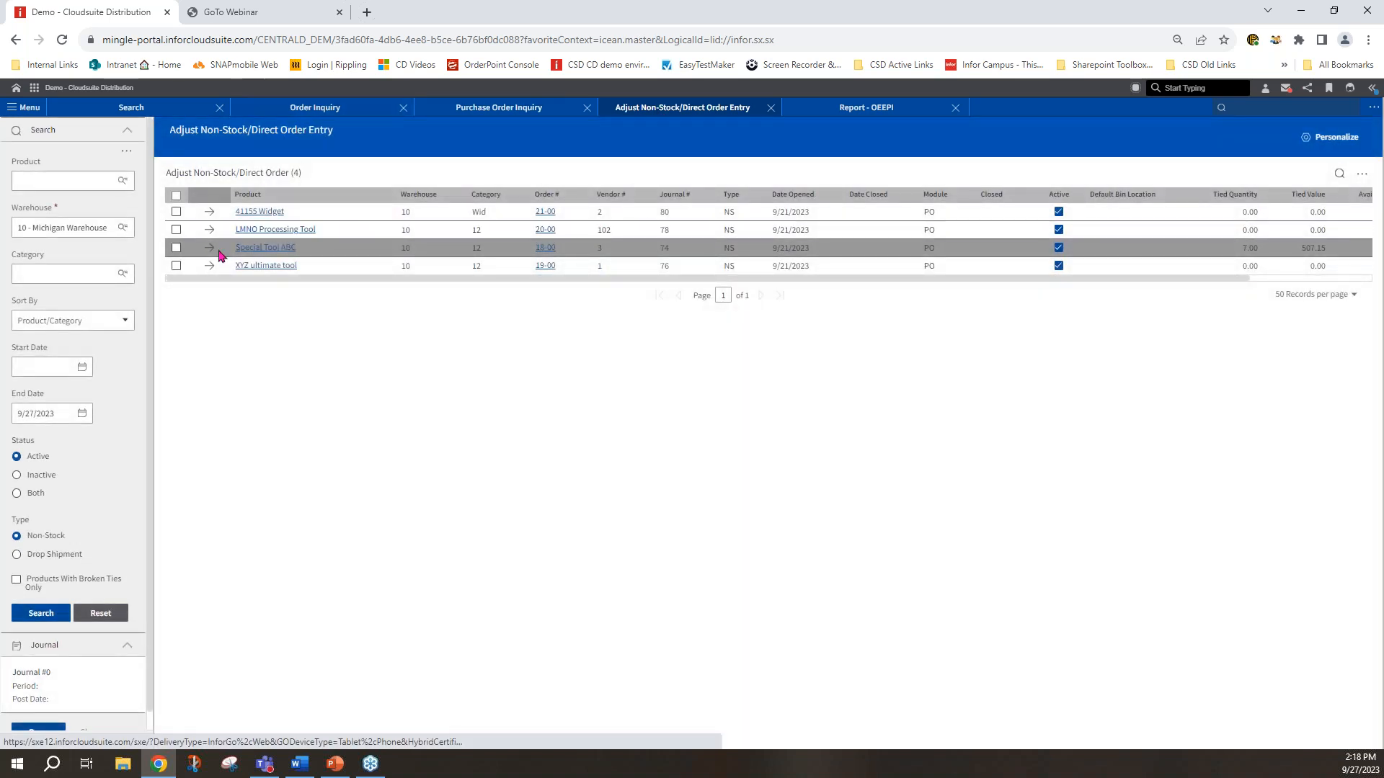
# Trace the Special Tool ABC purchase order through its line's ties to the tied sales order, and check that order's stage.
pyautogui.click(545, 249)
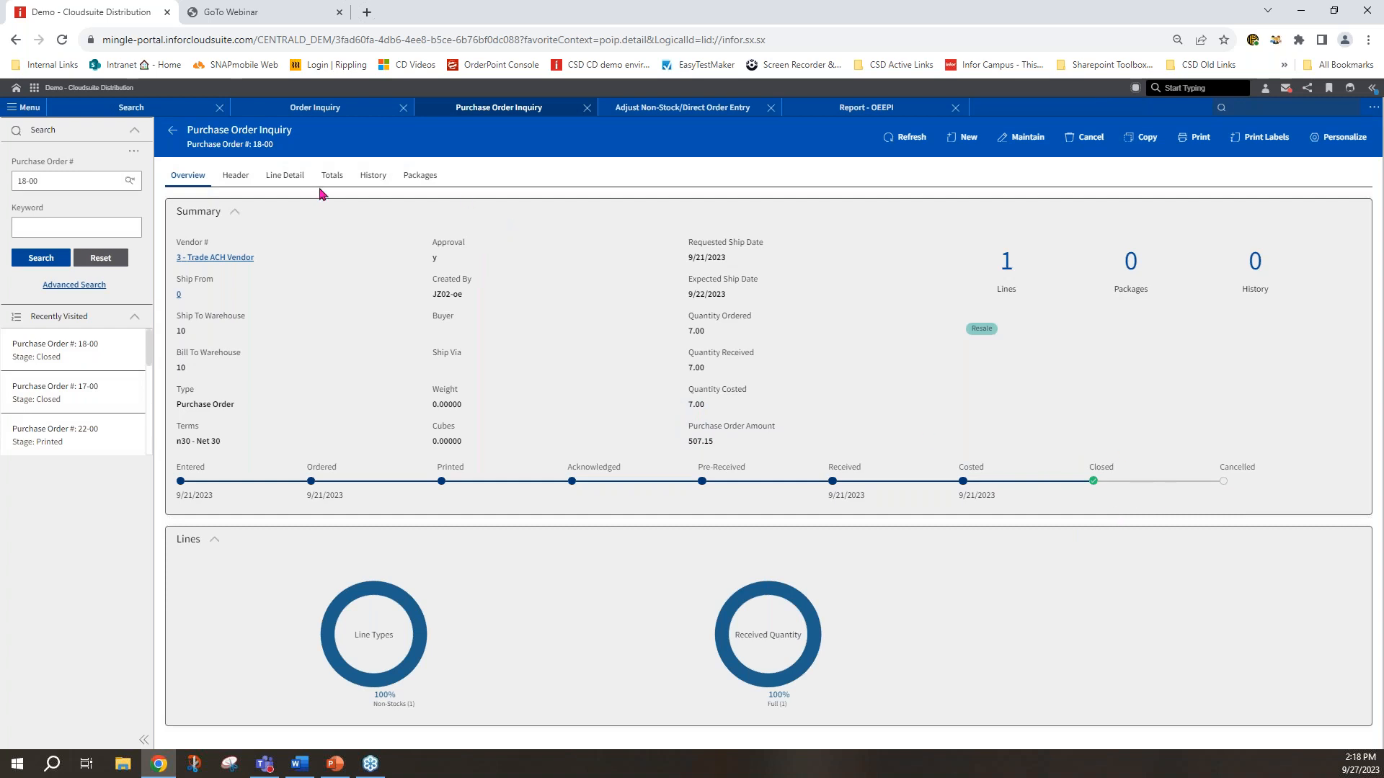
pyautogui.click(293, 180)
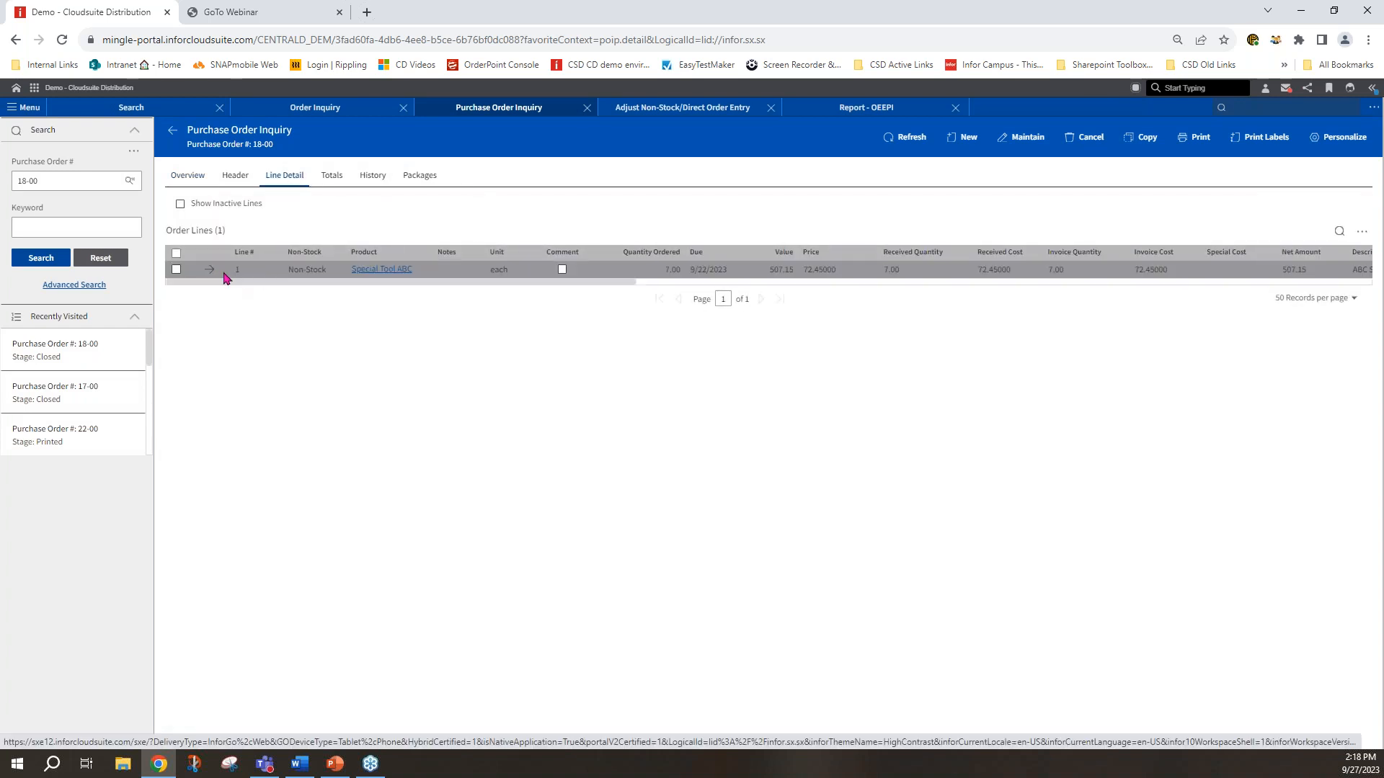
pyautogui.click(209, 269)
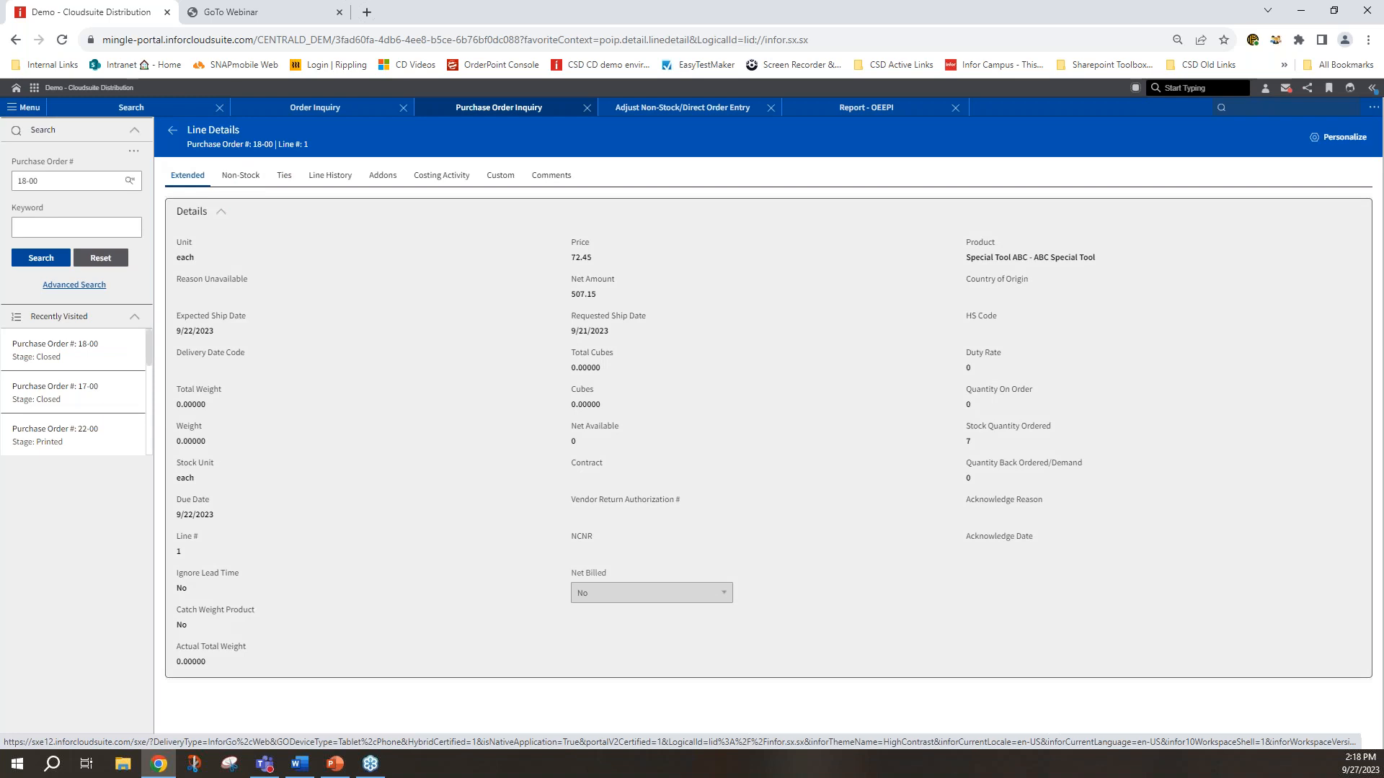
pyautogui.click(284, 176)
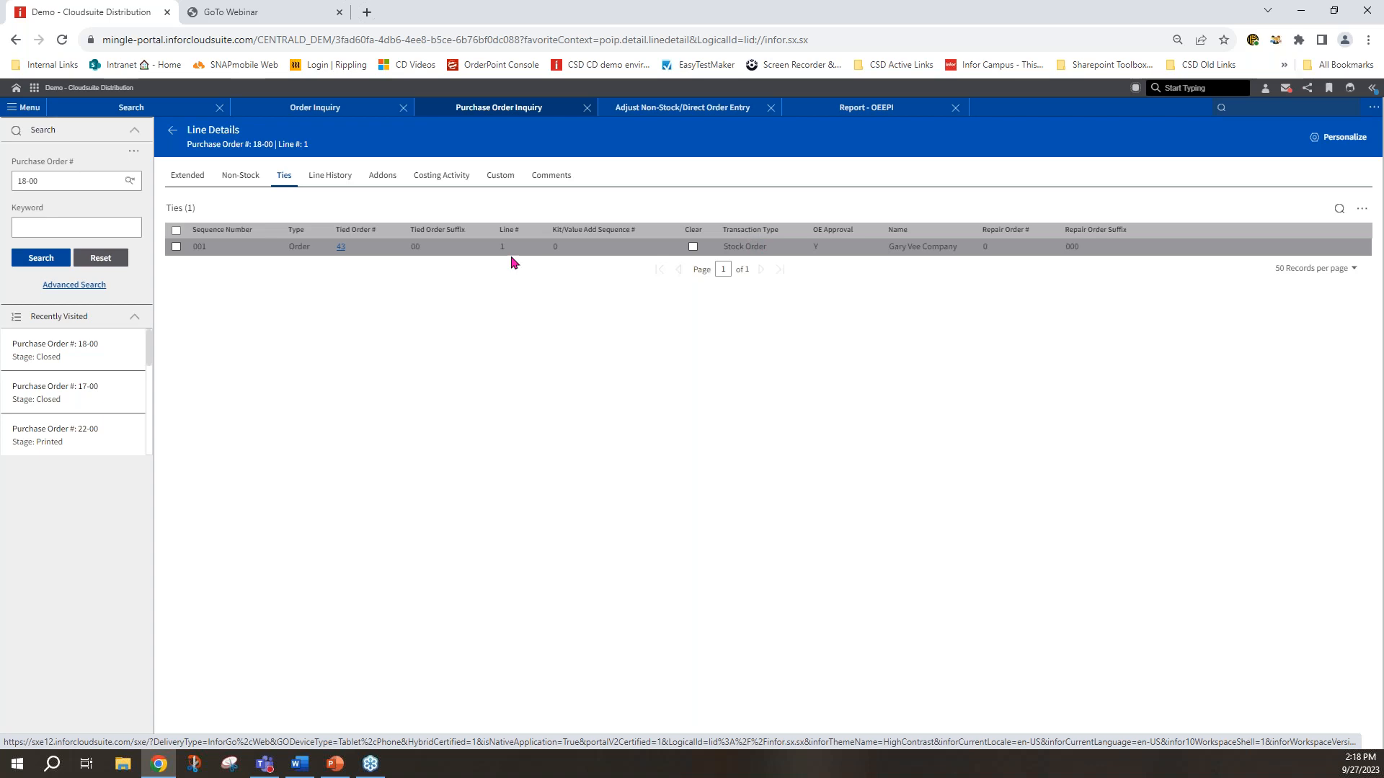
pyautogui.click(341, 247)
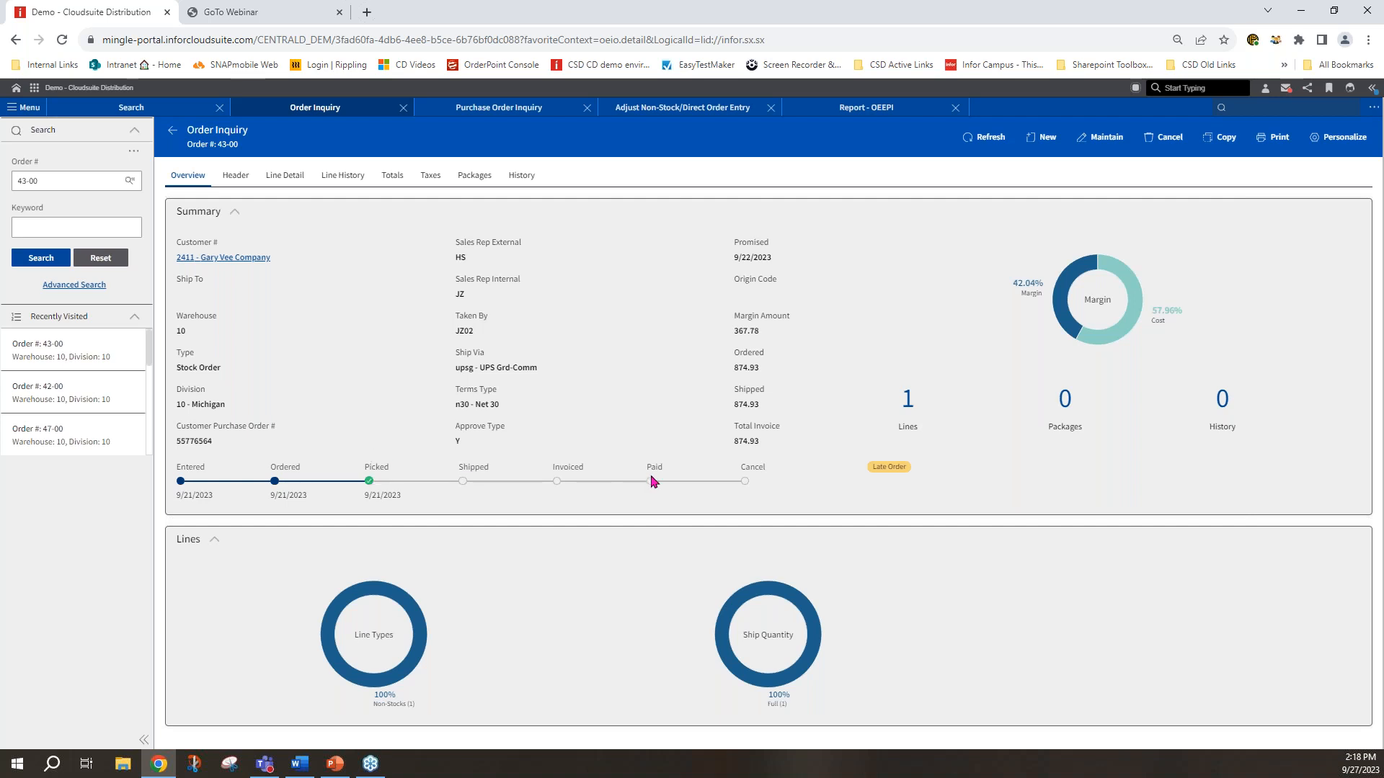
# Search again for active Drop Shipment records in Adjust Non-Stock/Direct Order Entry, and examine the detail transactions of Widget 1.
pyautogui.click(655, 110)
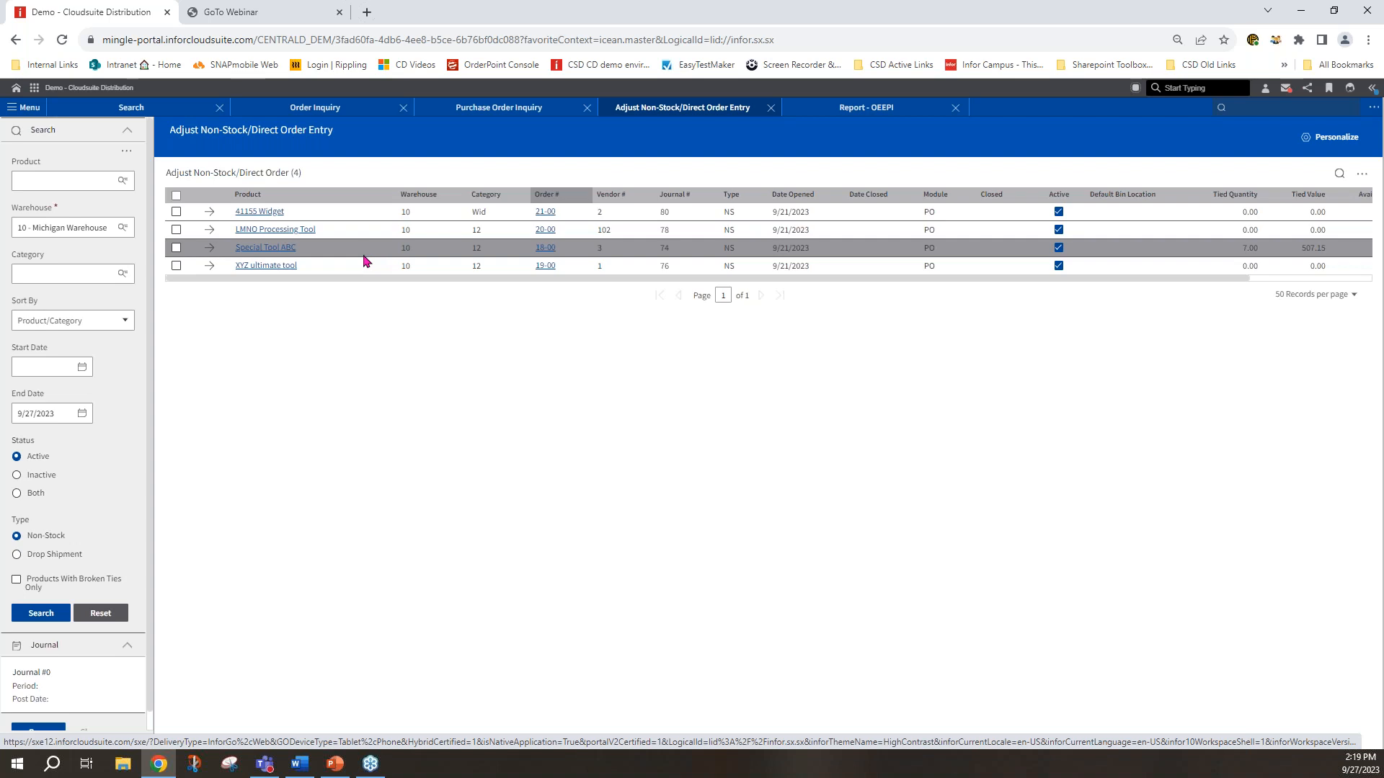
pyautogui.click(56, 560)
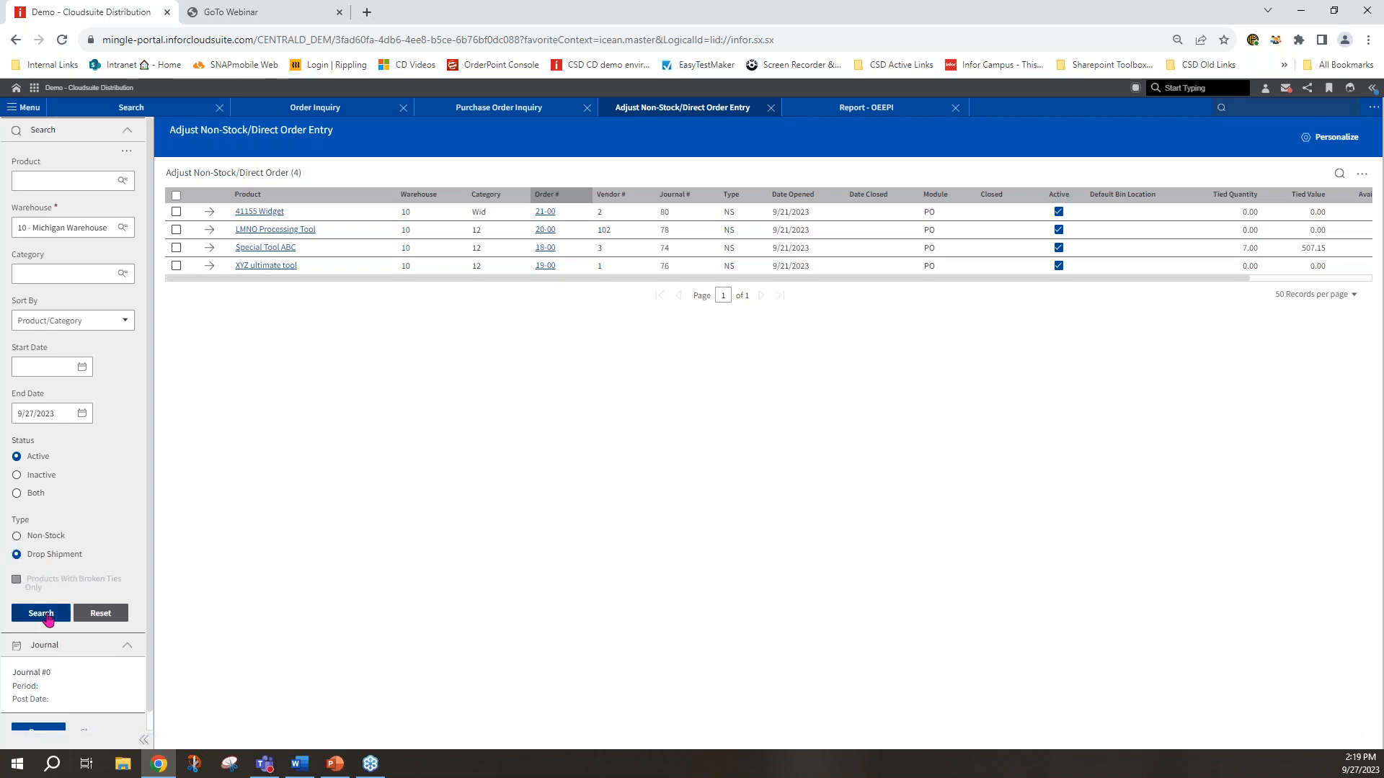
pyautogui.click(41, 613)
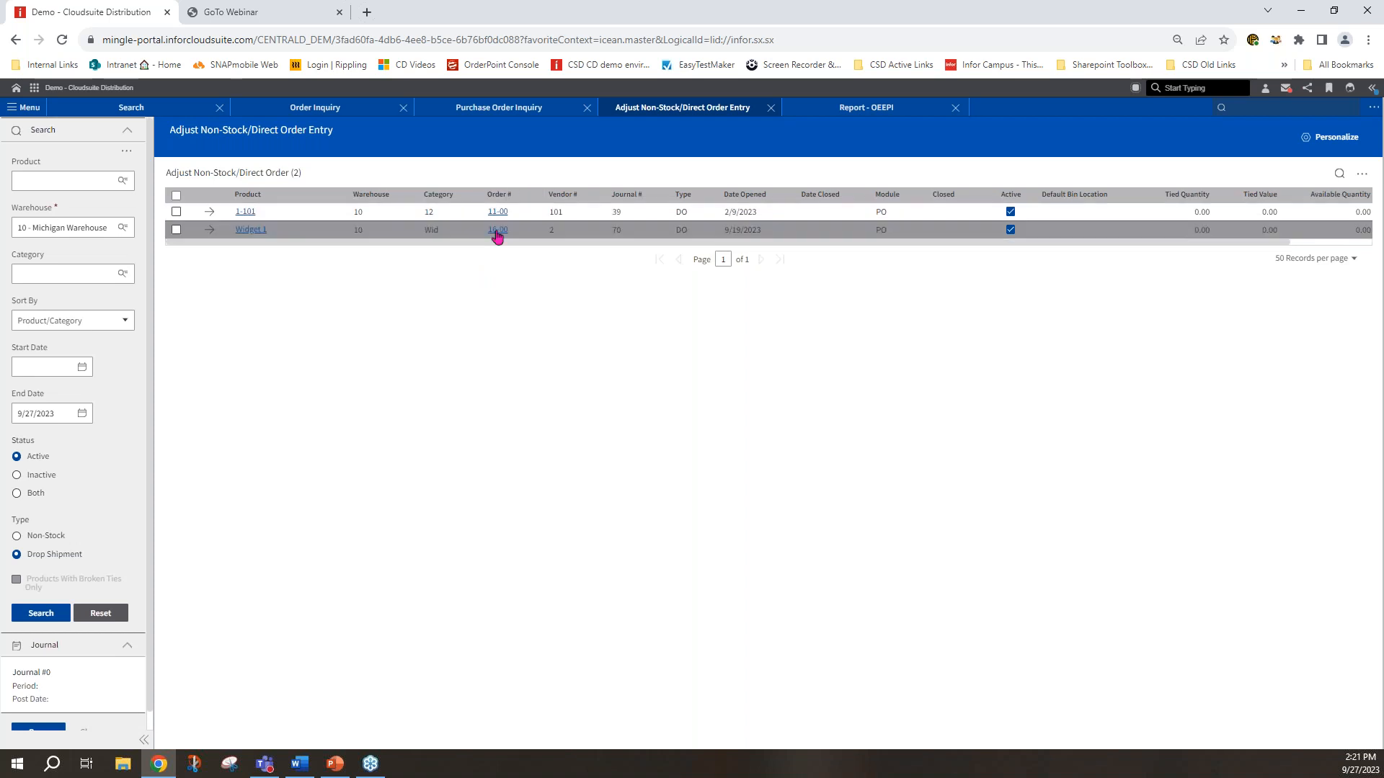
pyautogui.click(209, 230)
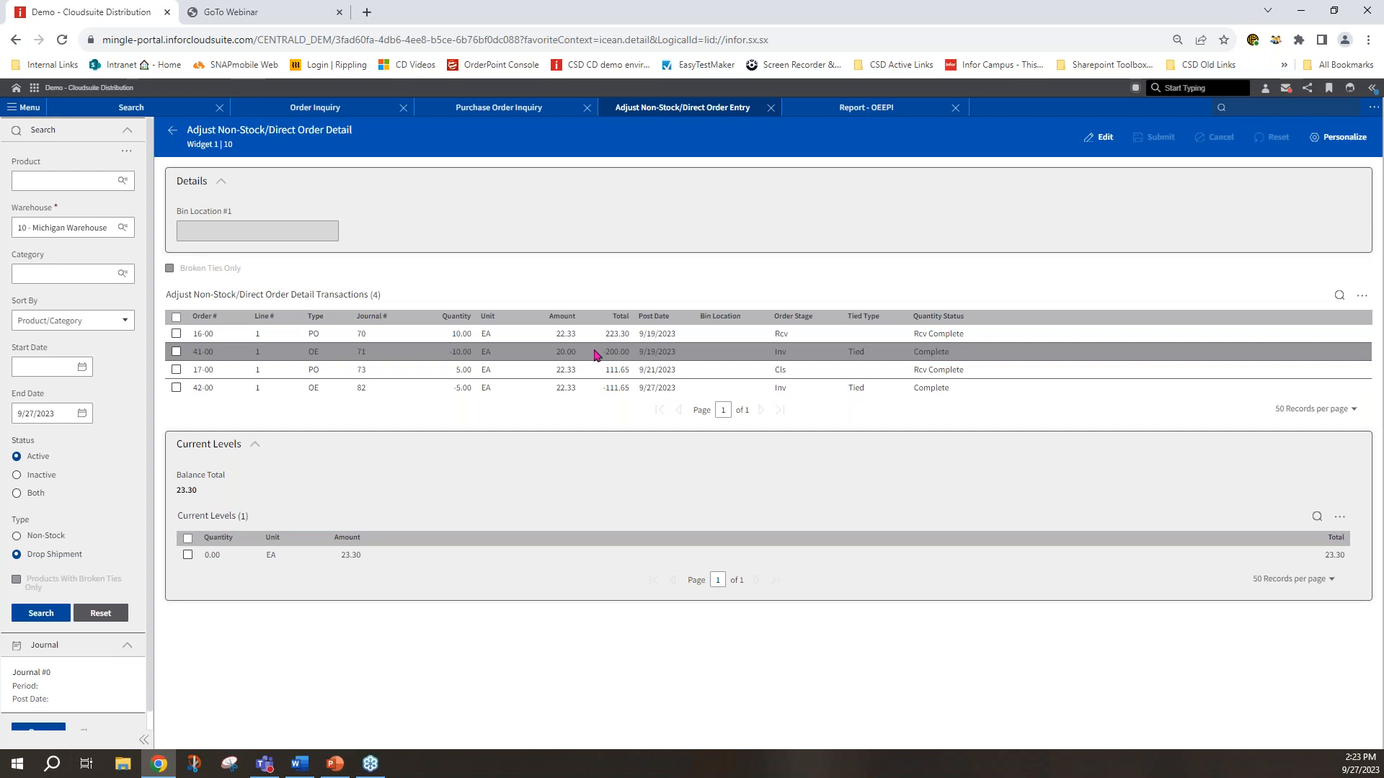
pyautogui.click(171, 136)
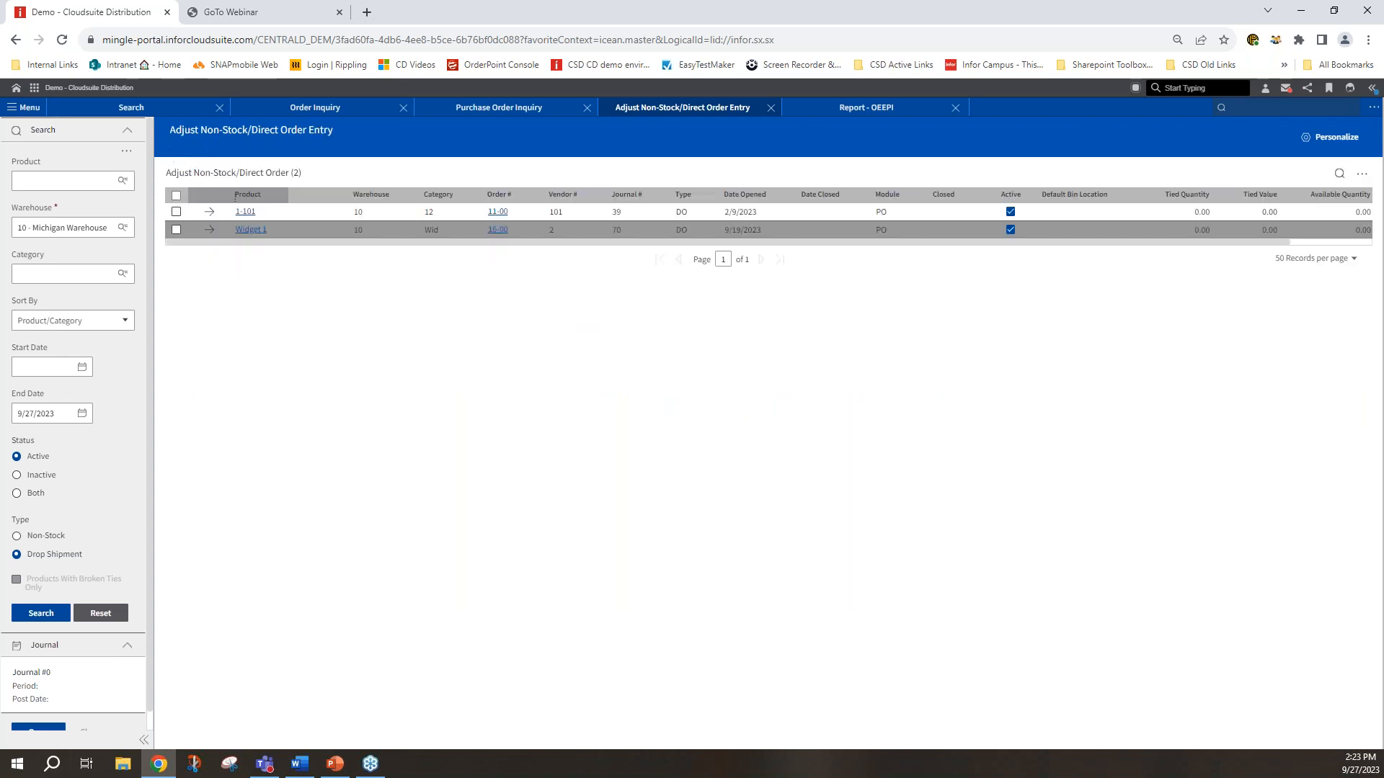
# Start a write-off for the Widget 1 record, opening a journal with period 09/23 and post date 9/27/2023.
pyautogui.click(176, 231)
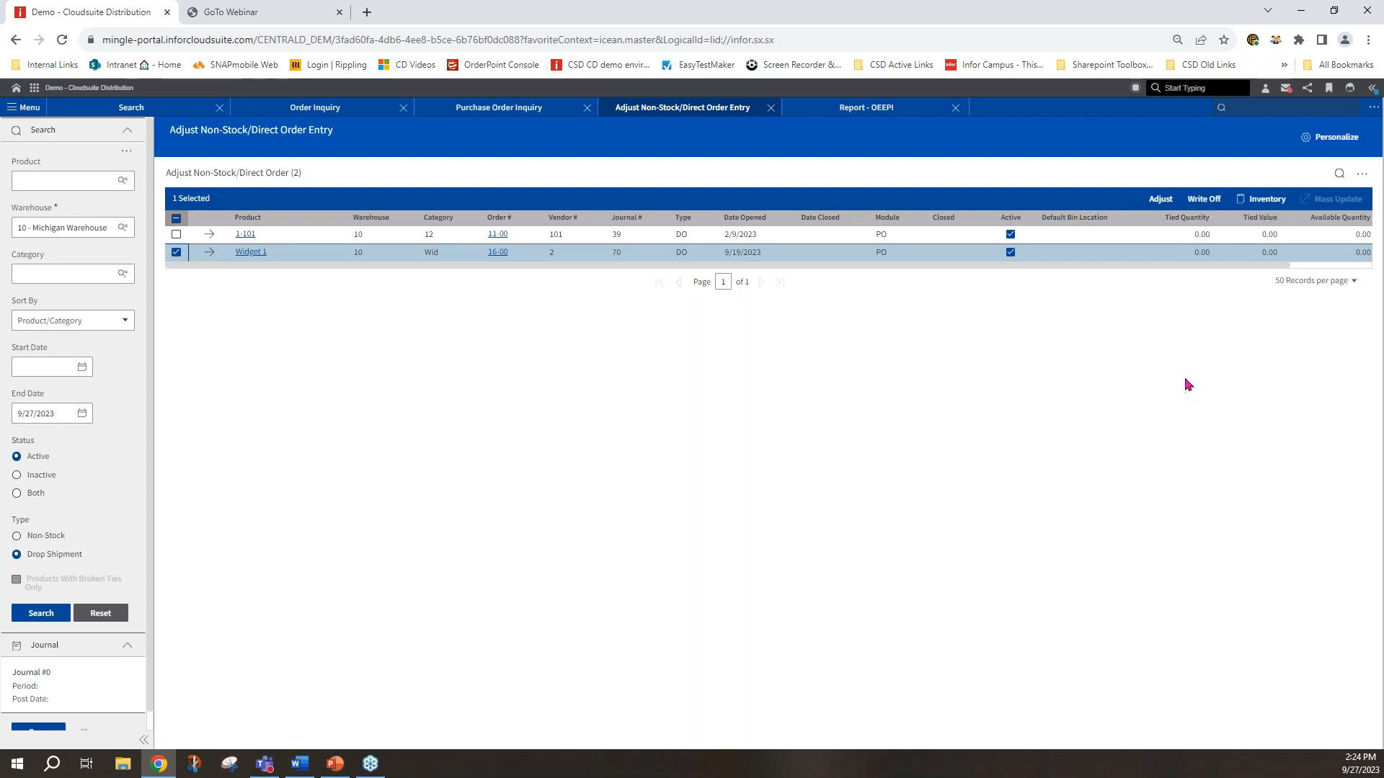
pyautogui.click(1199, 207)
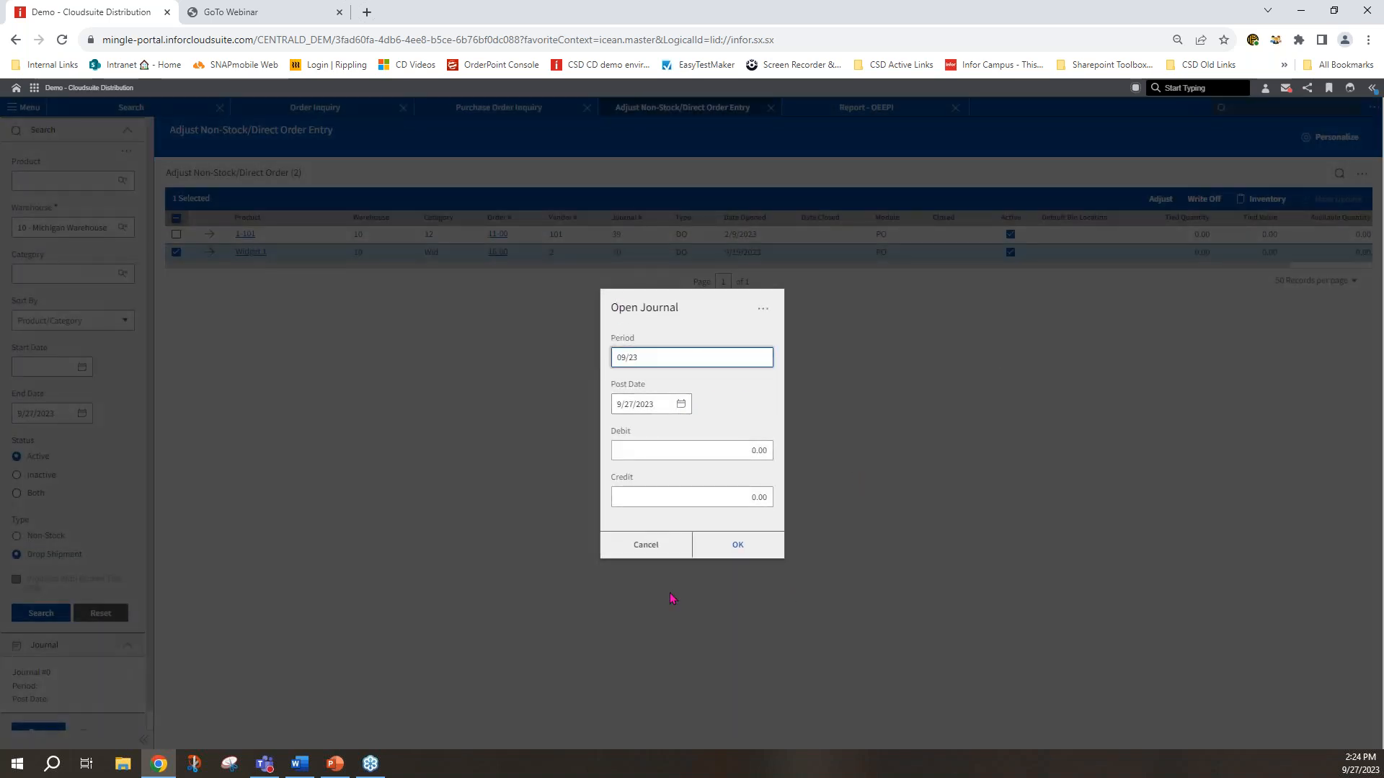
pyautogui.click(734, 547)
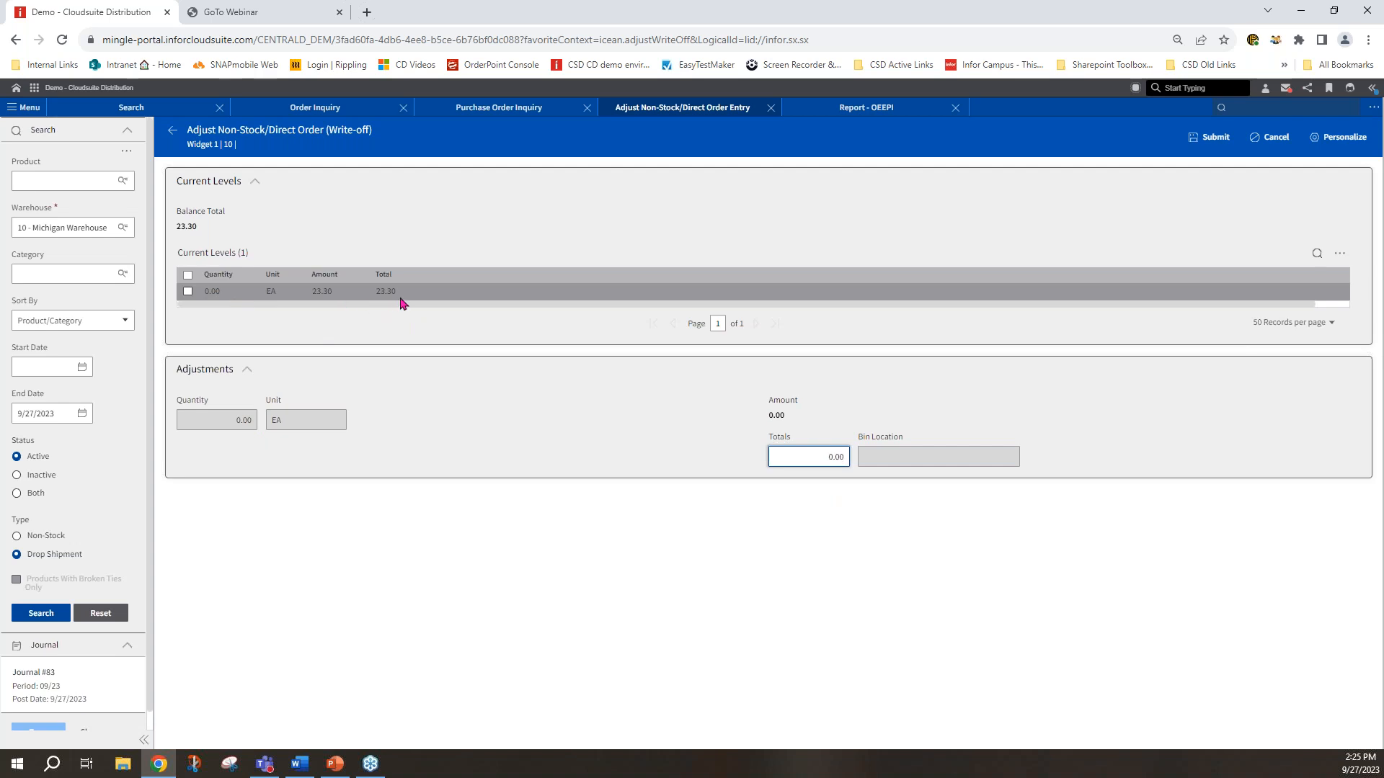
# Set the write-off total for Widget 1 to -23.30, submit it, and agree to close the item.
pyautogui.moveTo(820, 457); pyautogui.dragTo(884, 459)
pyautogui.write('-23.30')
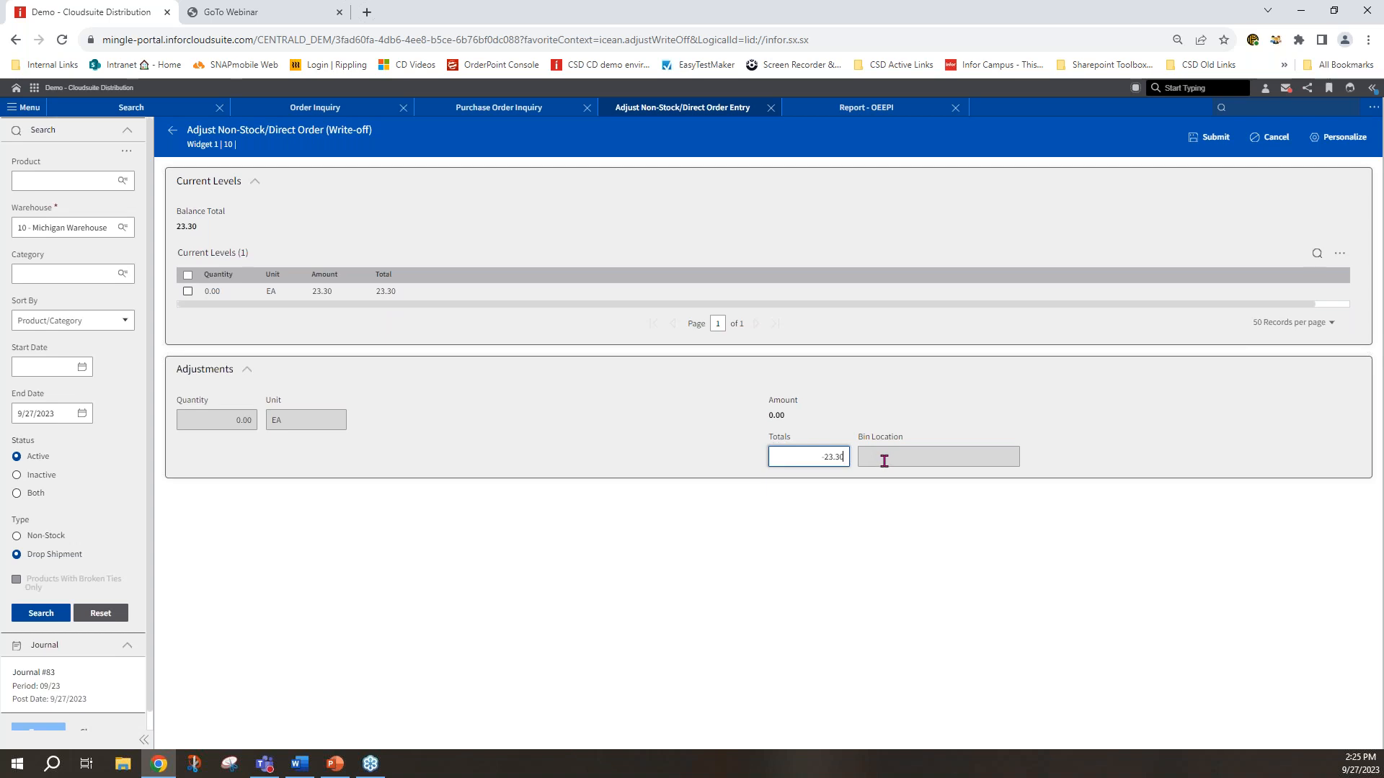
pyautogui.click(1198, 139)
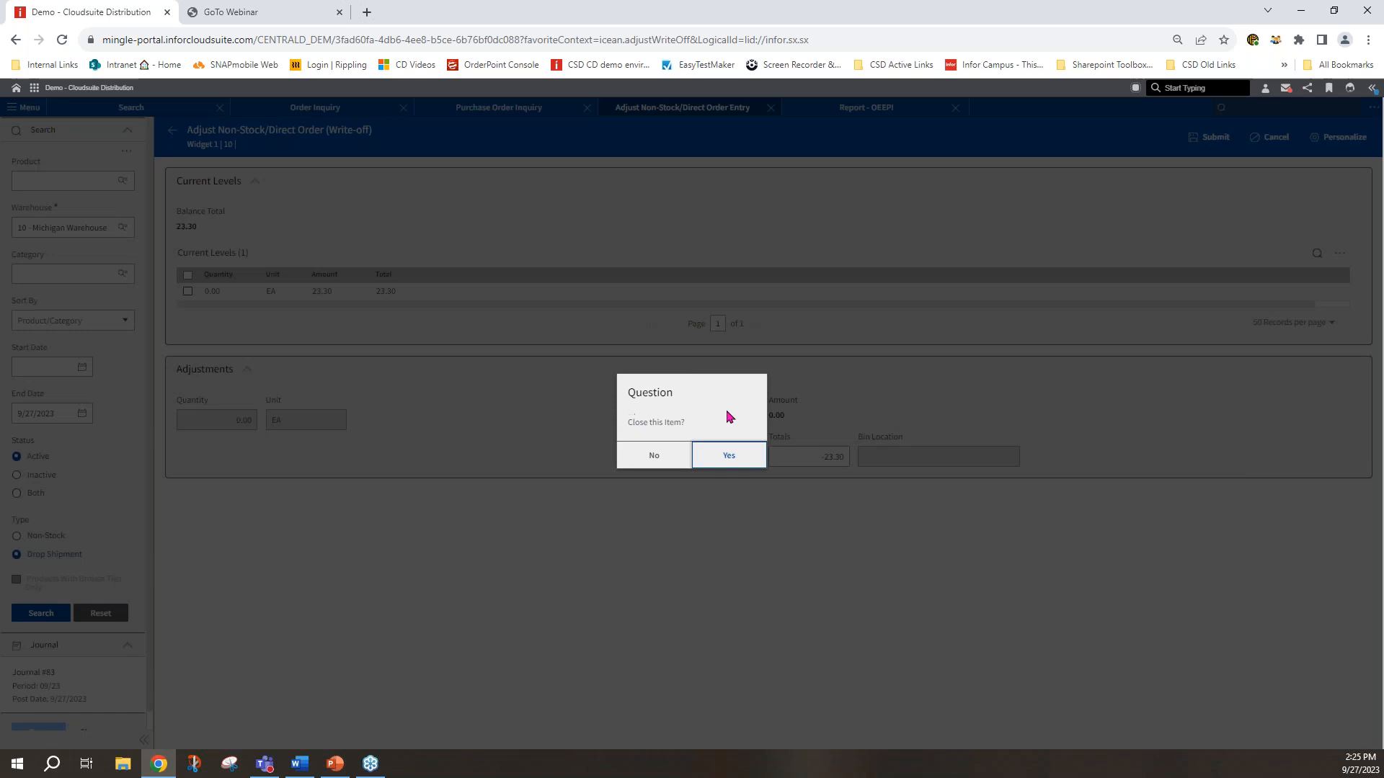
pyautogui.click(728, 455)
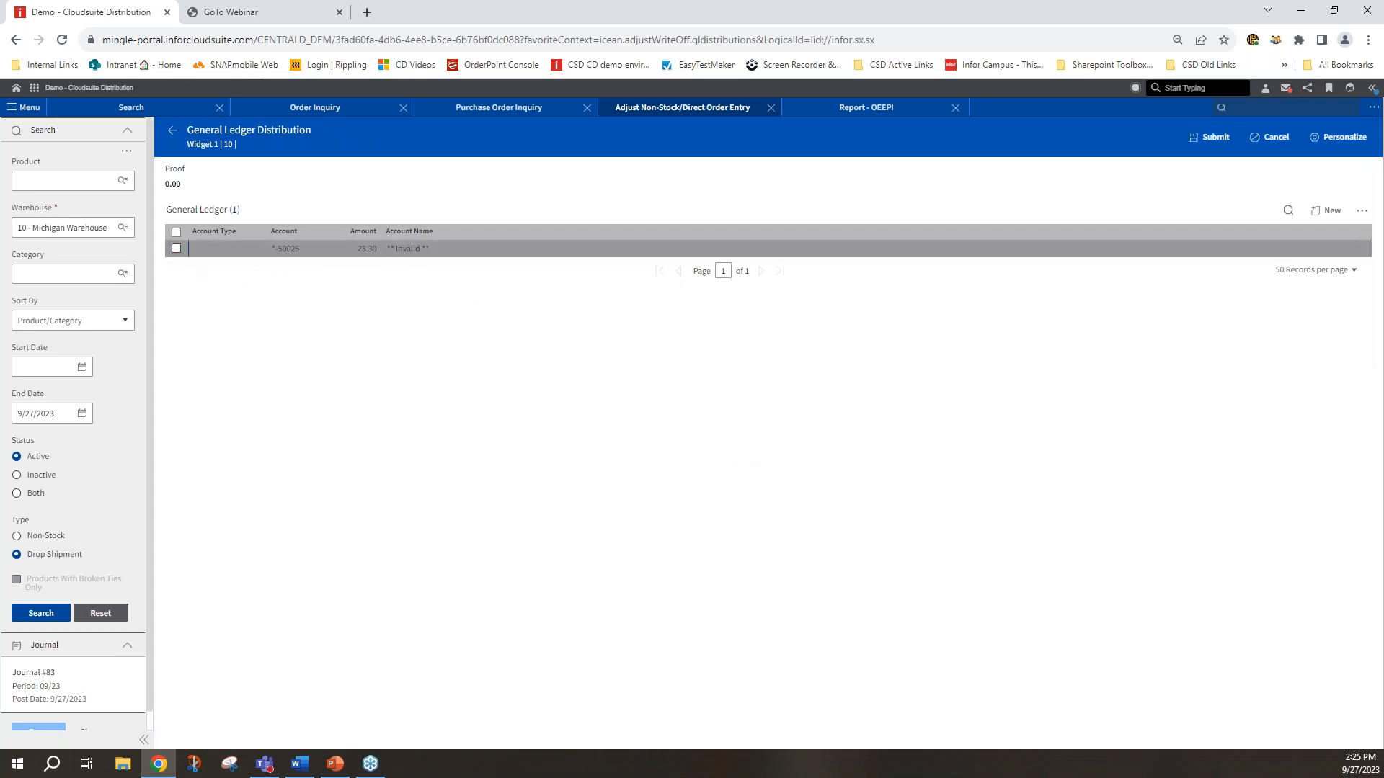
# Replace the write-off's general ledger account with the Cost Adjustments account prefixed 10, save the line, and submit the distribution.
pyautogui.click(176, 249)
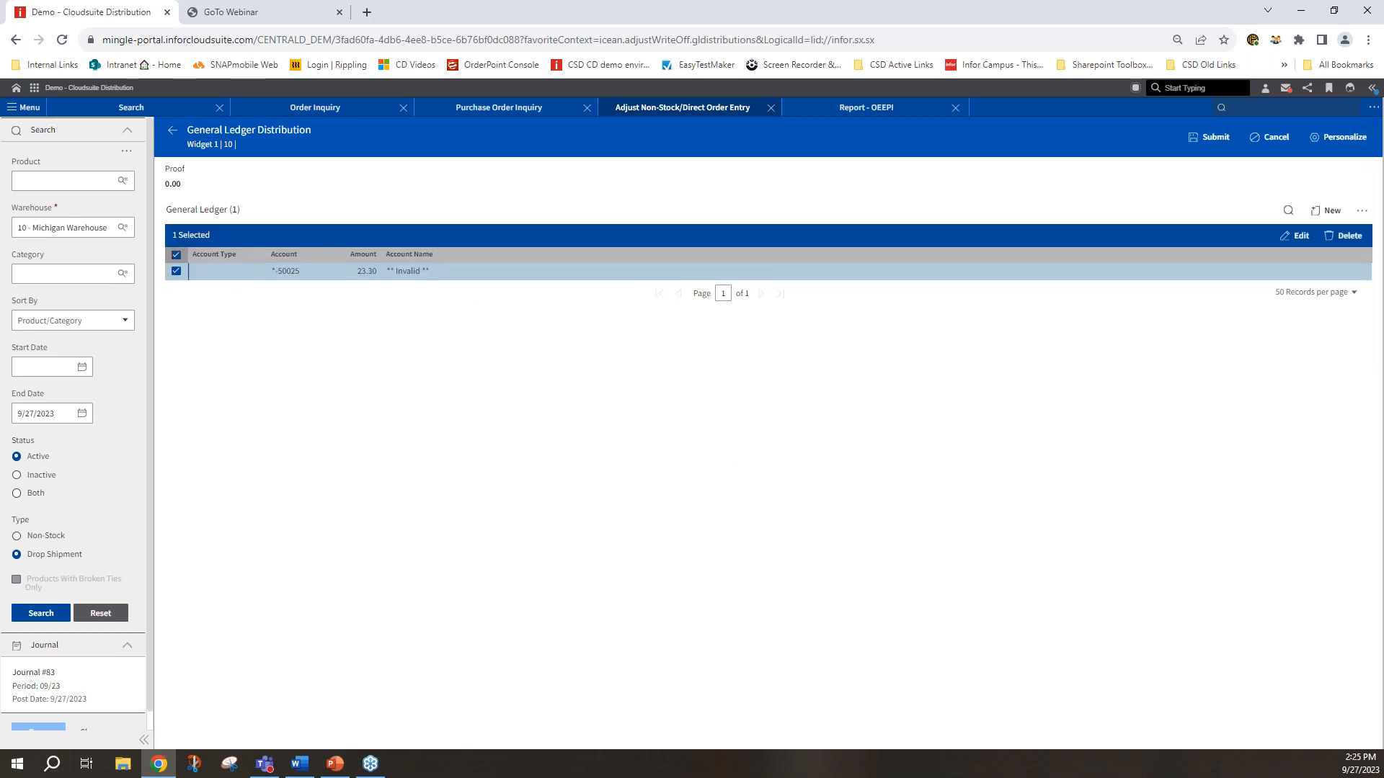
pyautogui.click(1298, 236)
pyautogui.click(727, 459)
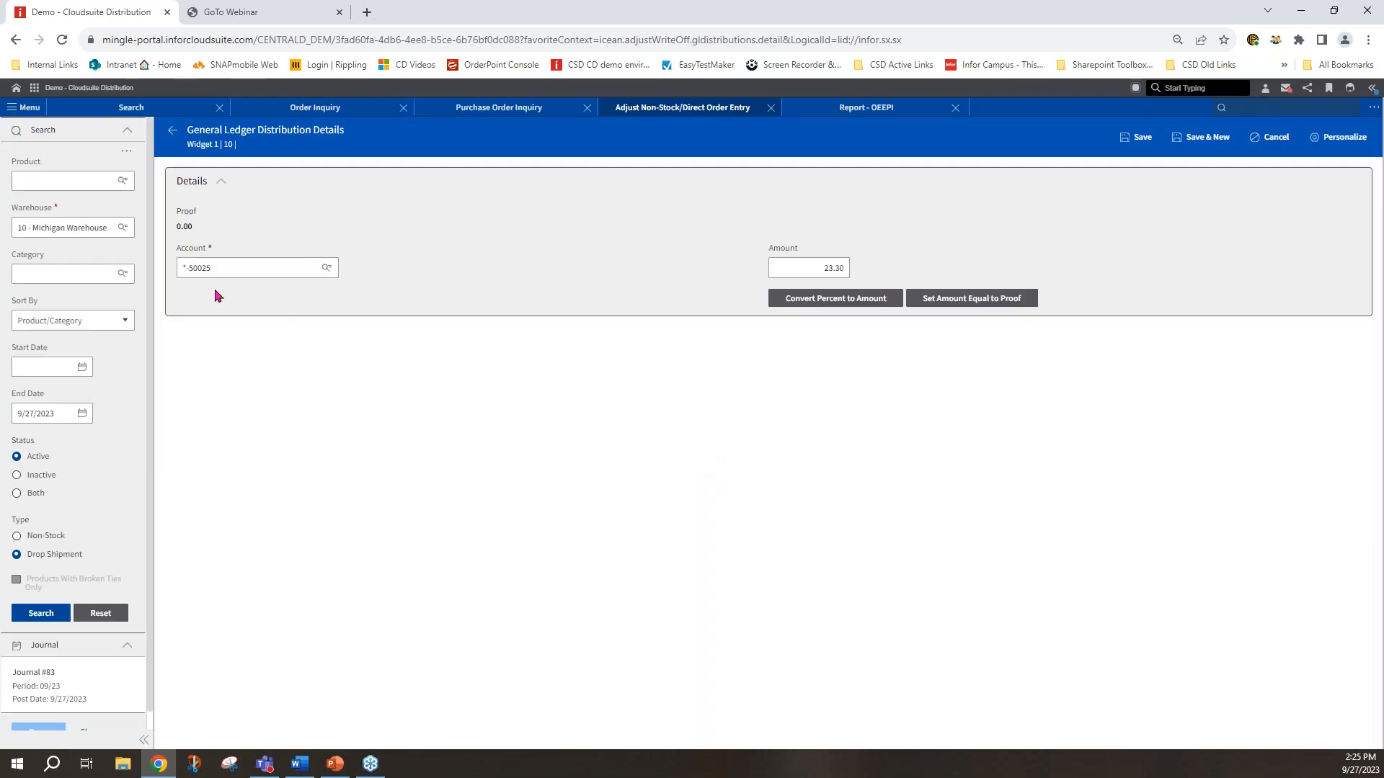
pyautogui.moveTo(236, 267); pyautogui.dragTo(151, 271)
pyautogui.write('10-50025')
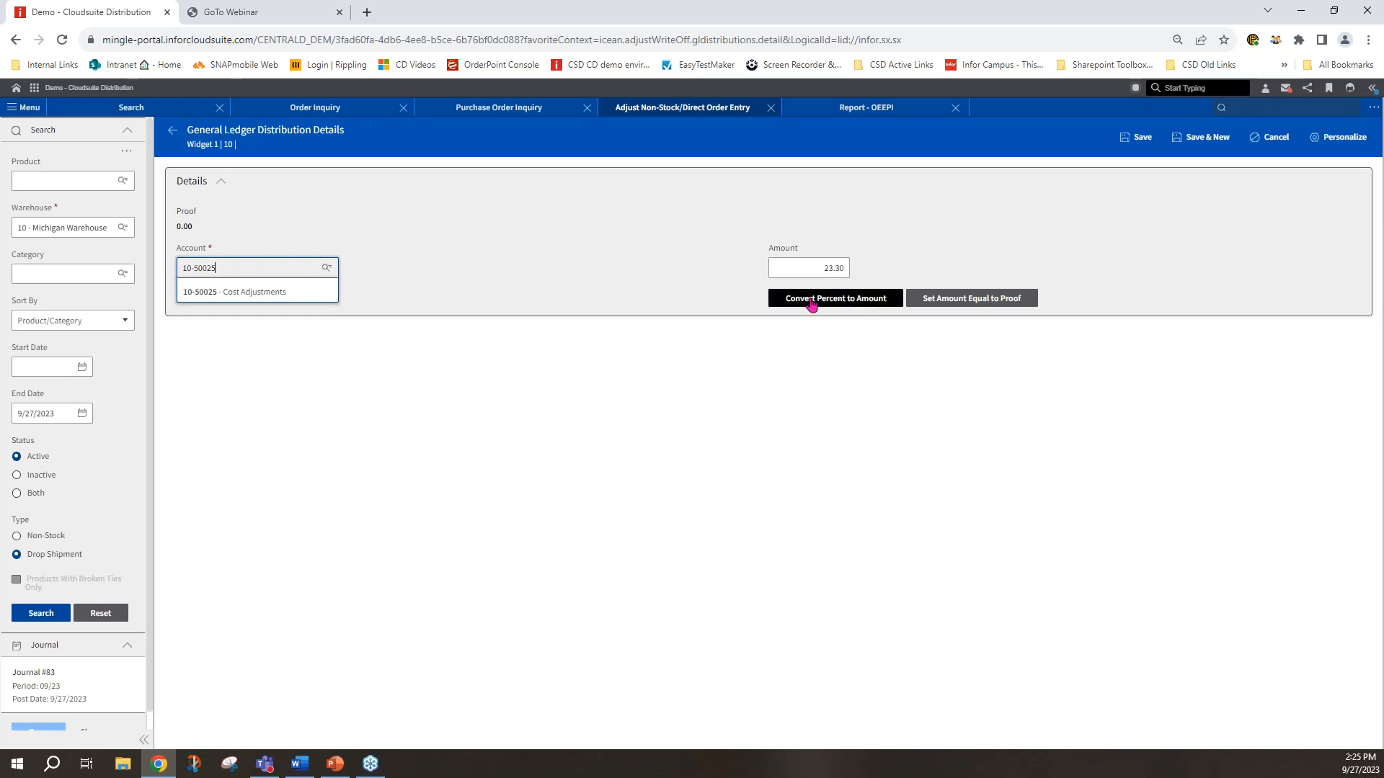
pyautogui.click(235, 298)
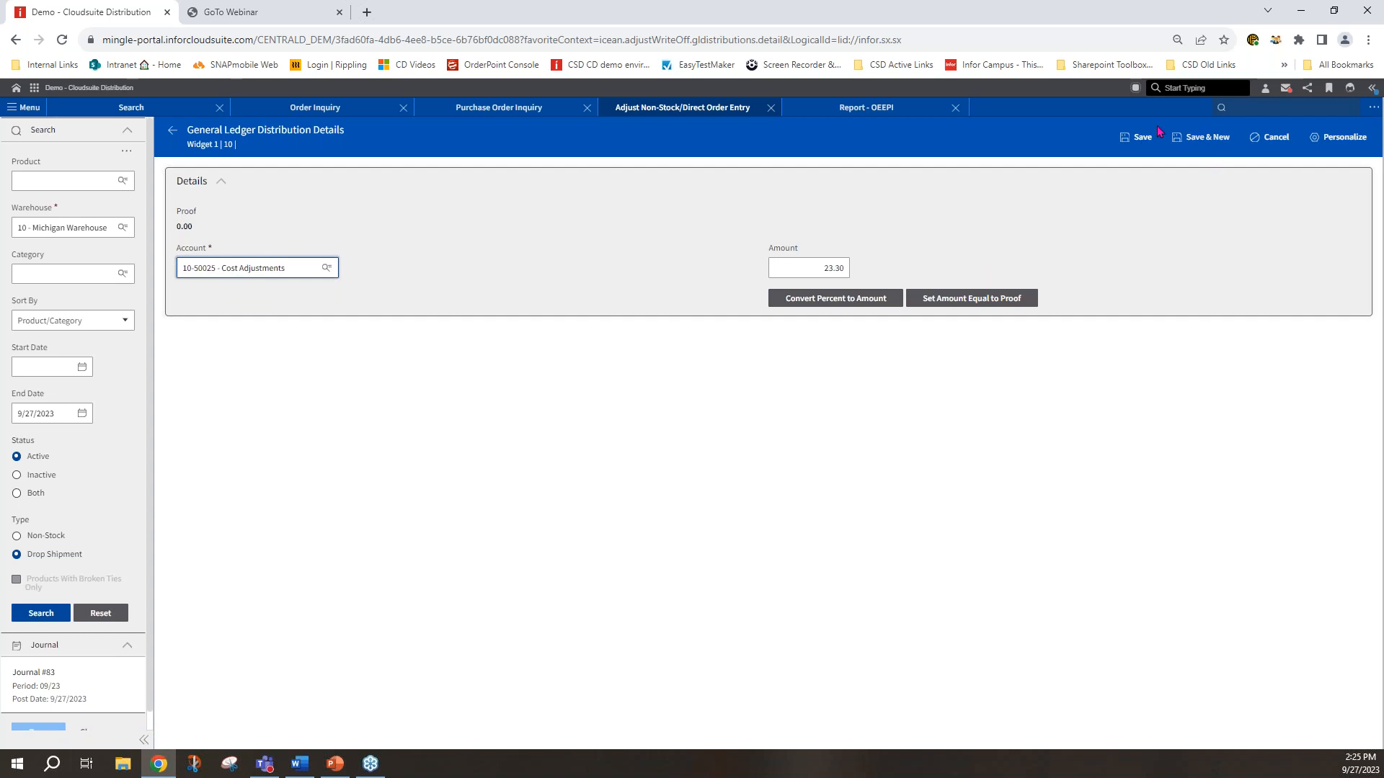
pyautogui.click(1139, 139)
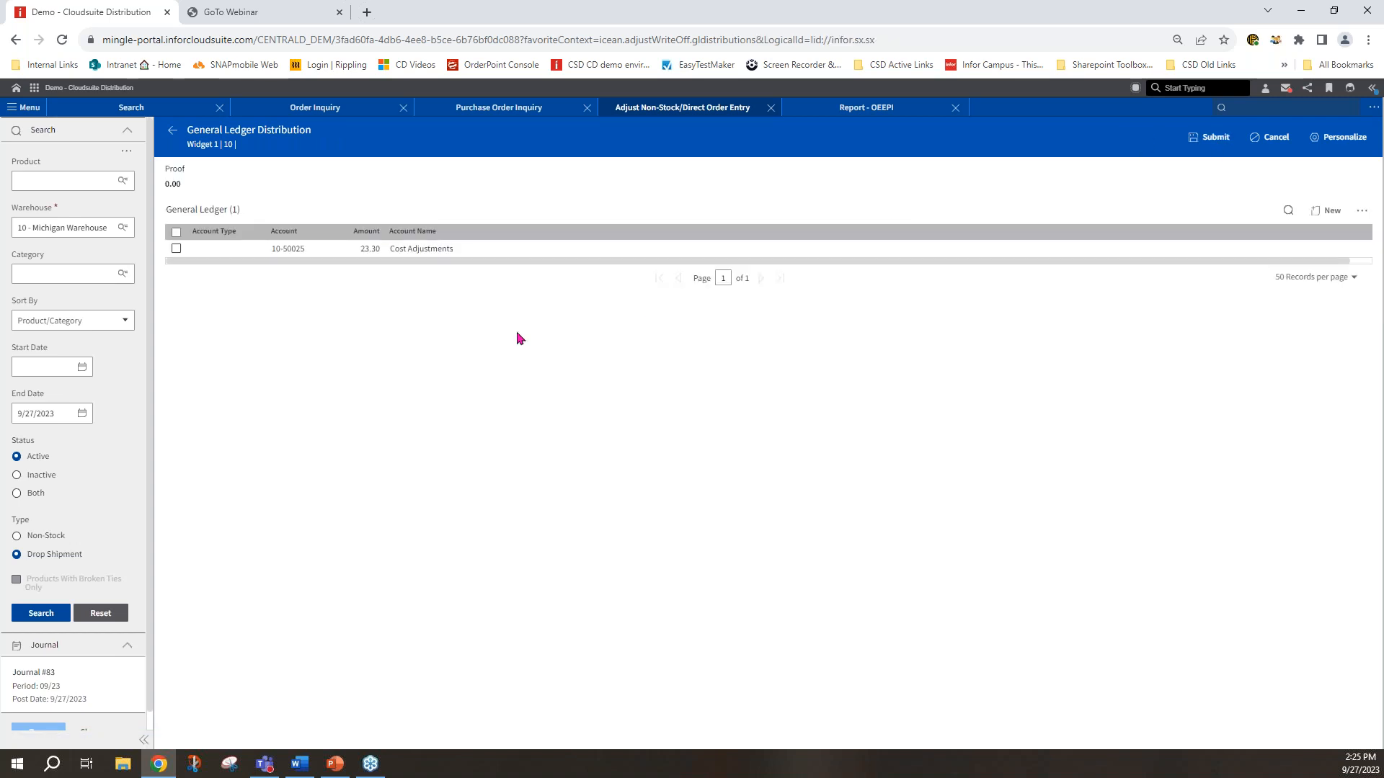
pyautogui.click(1214, 137)
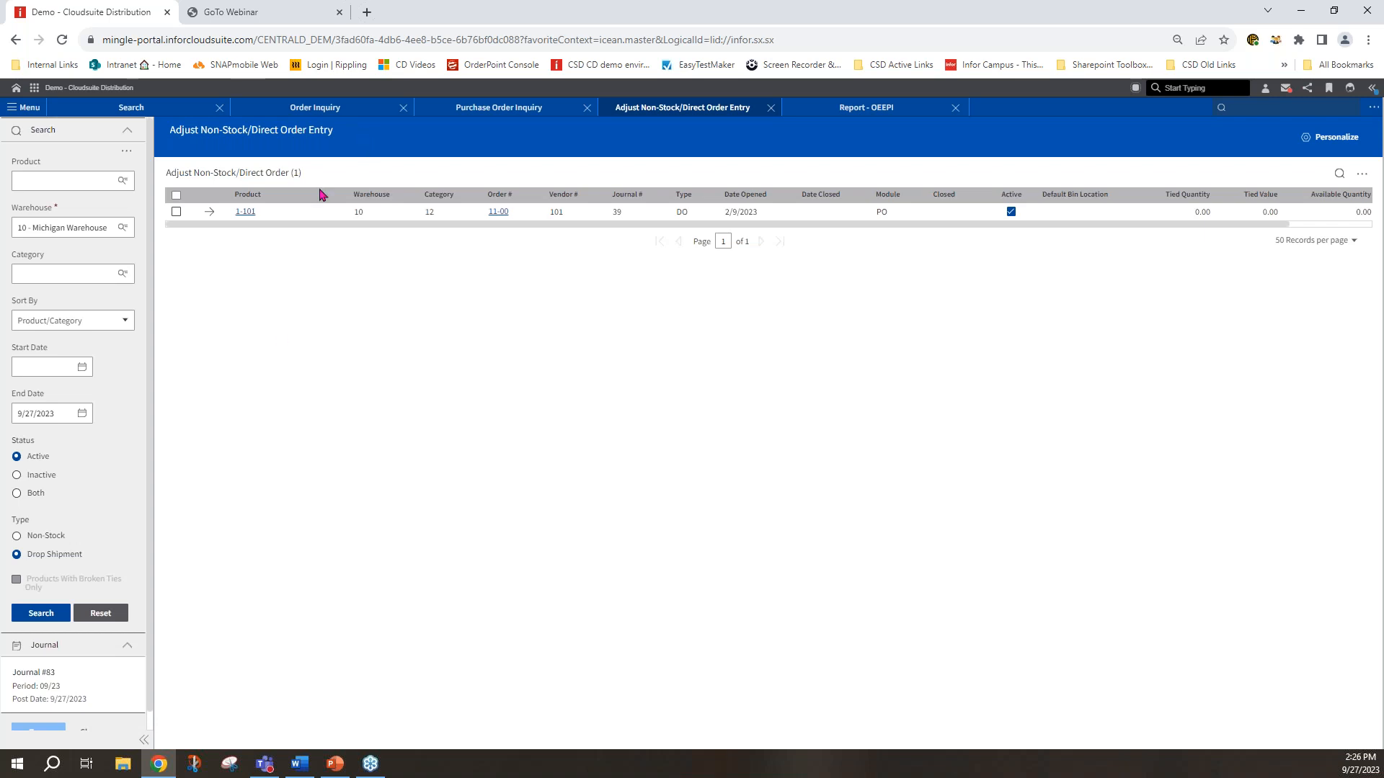
# Search for active Non-Stock records again, and examine the detail transactions and balance of XYZ ultimate tool.
pyautogui.click(17, 536)
pyautogui.click(41, 614)
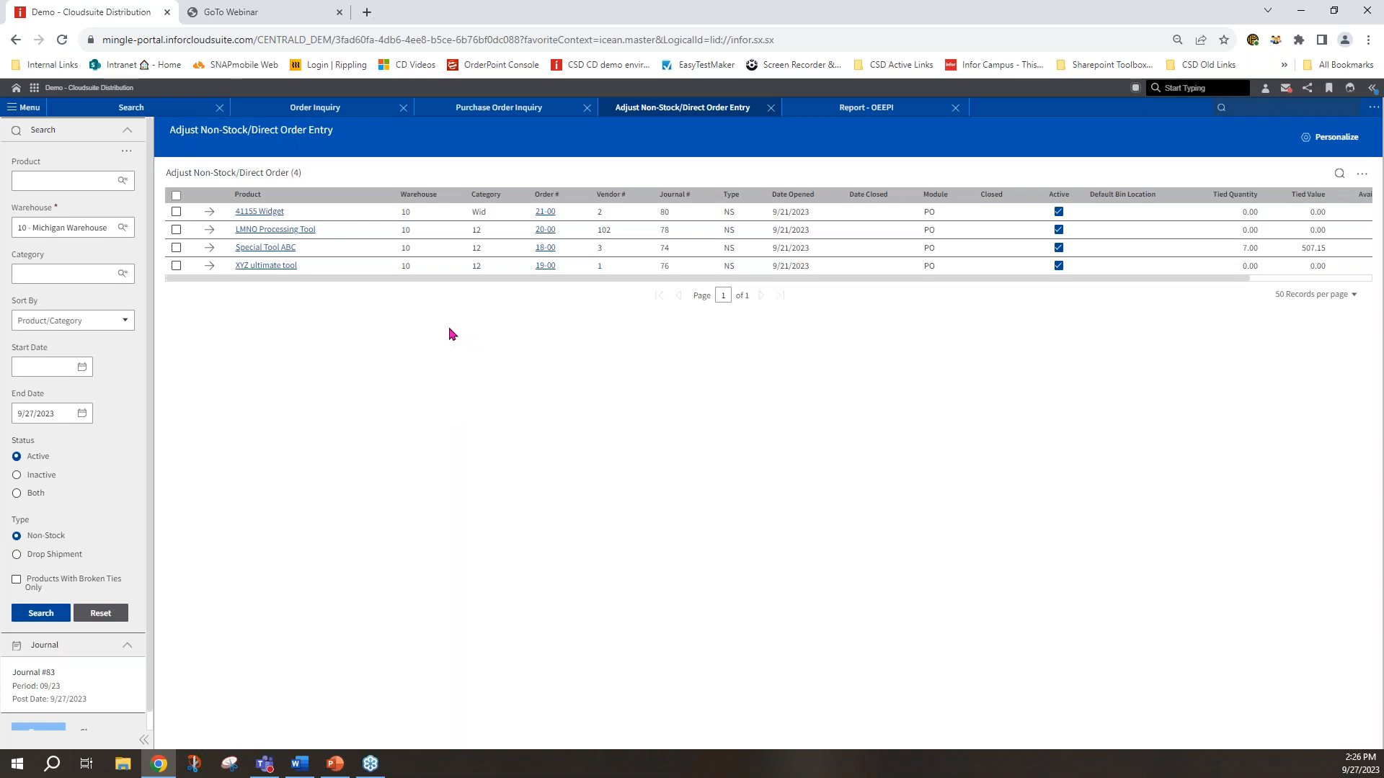
pyautogui.click(210, 267)
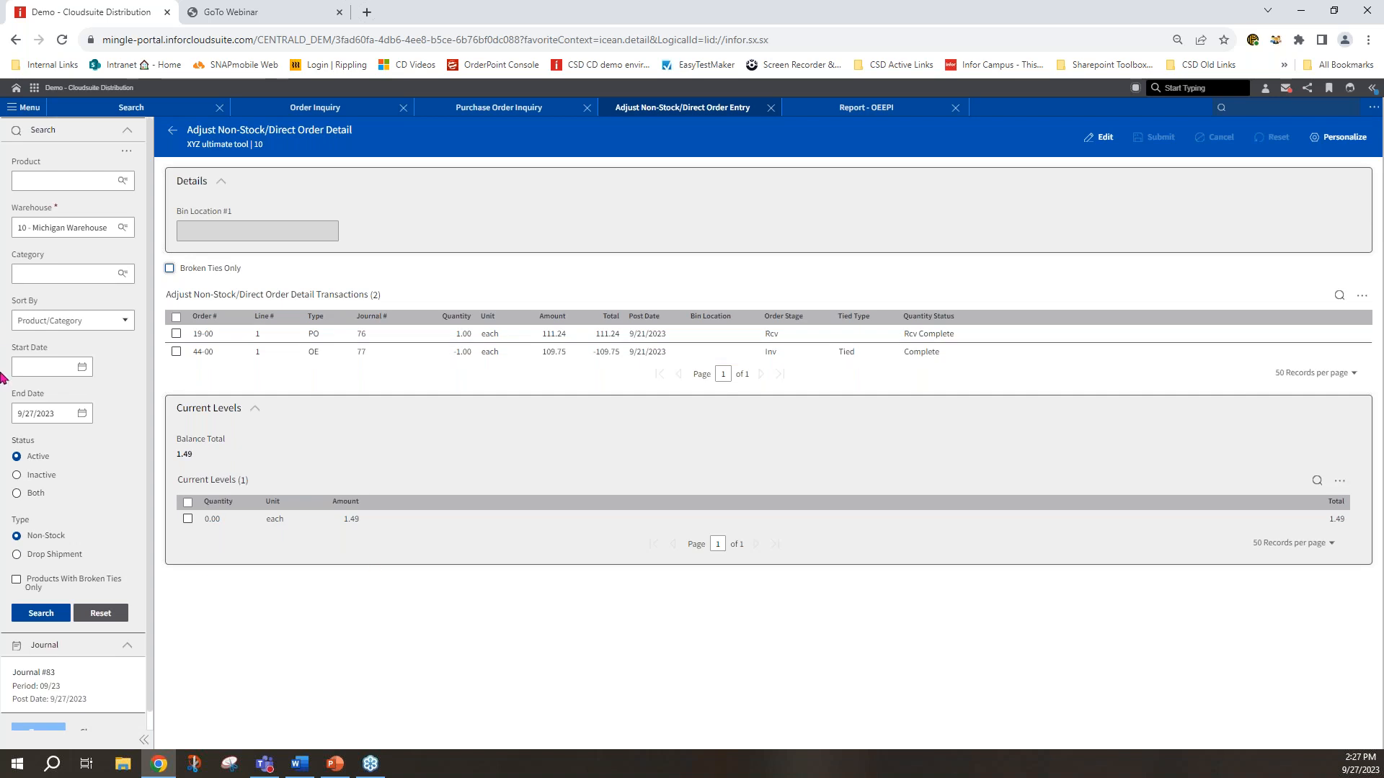
pyautogui.hotkey('alt', 'Tab')
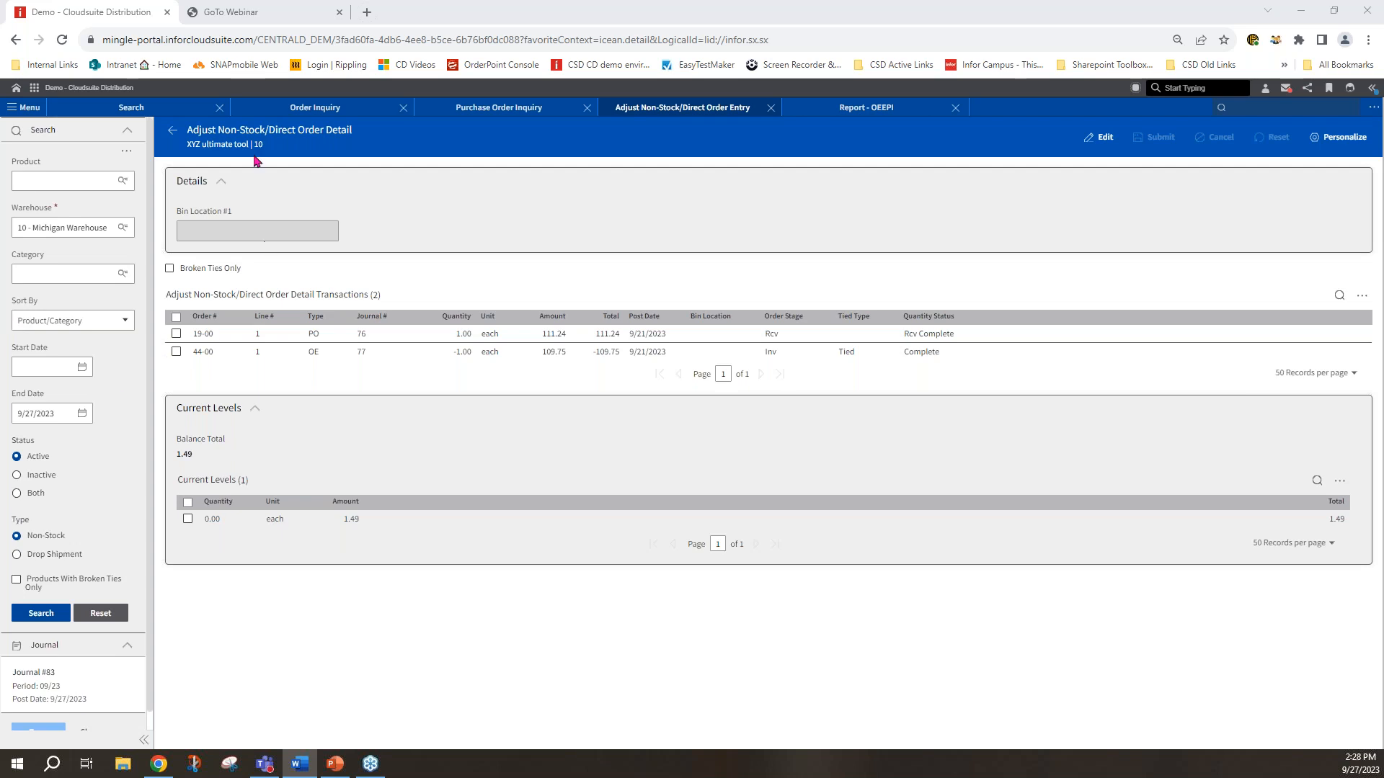
pyautogui.click(172, 130)
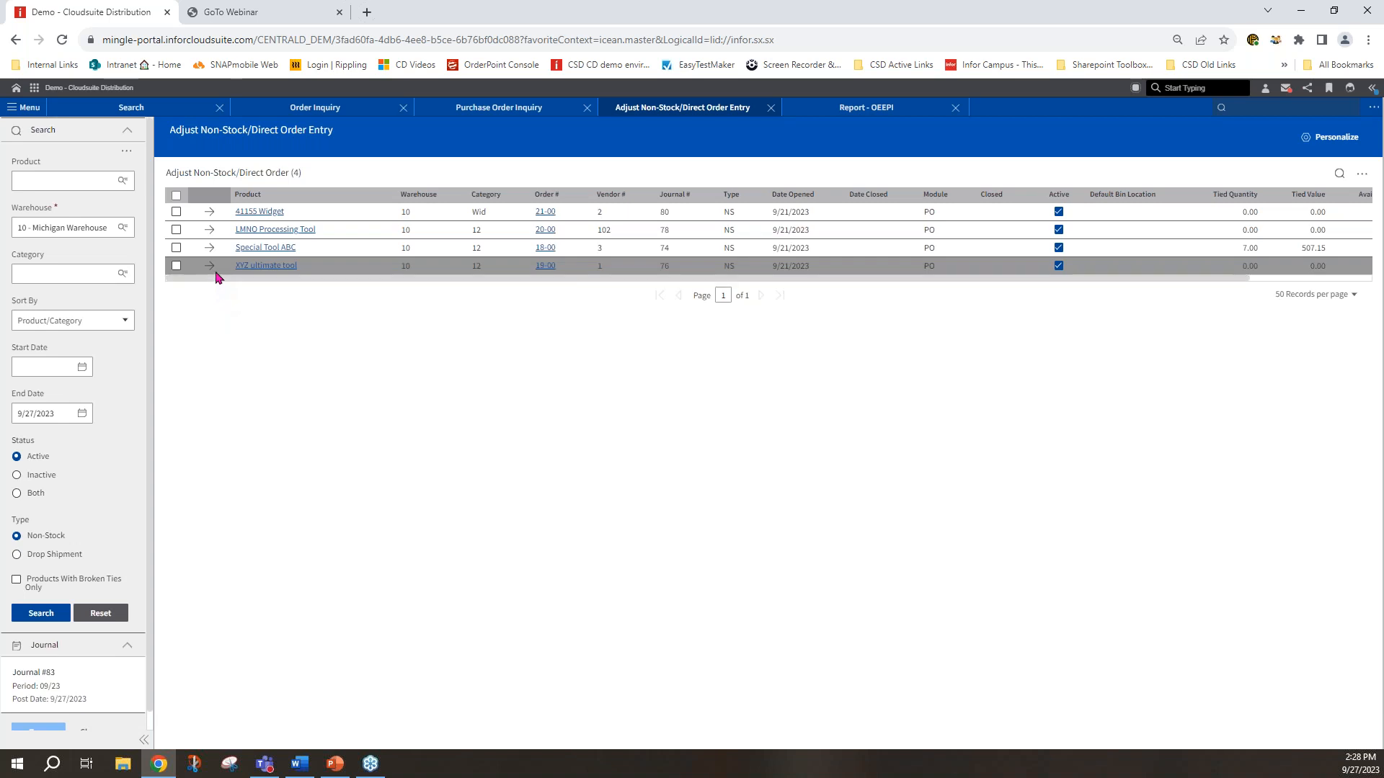
# Review the detail transactions and balance of LMNO Processing Tool, and start moving that record to inventory.
pyautogui.click(210, 229)
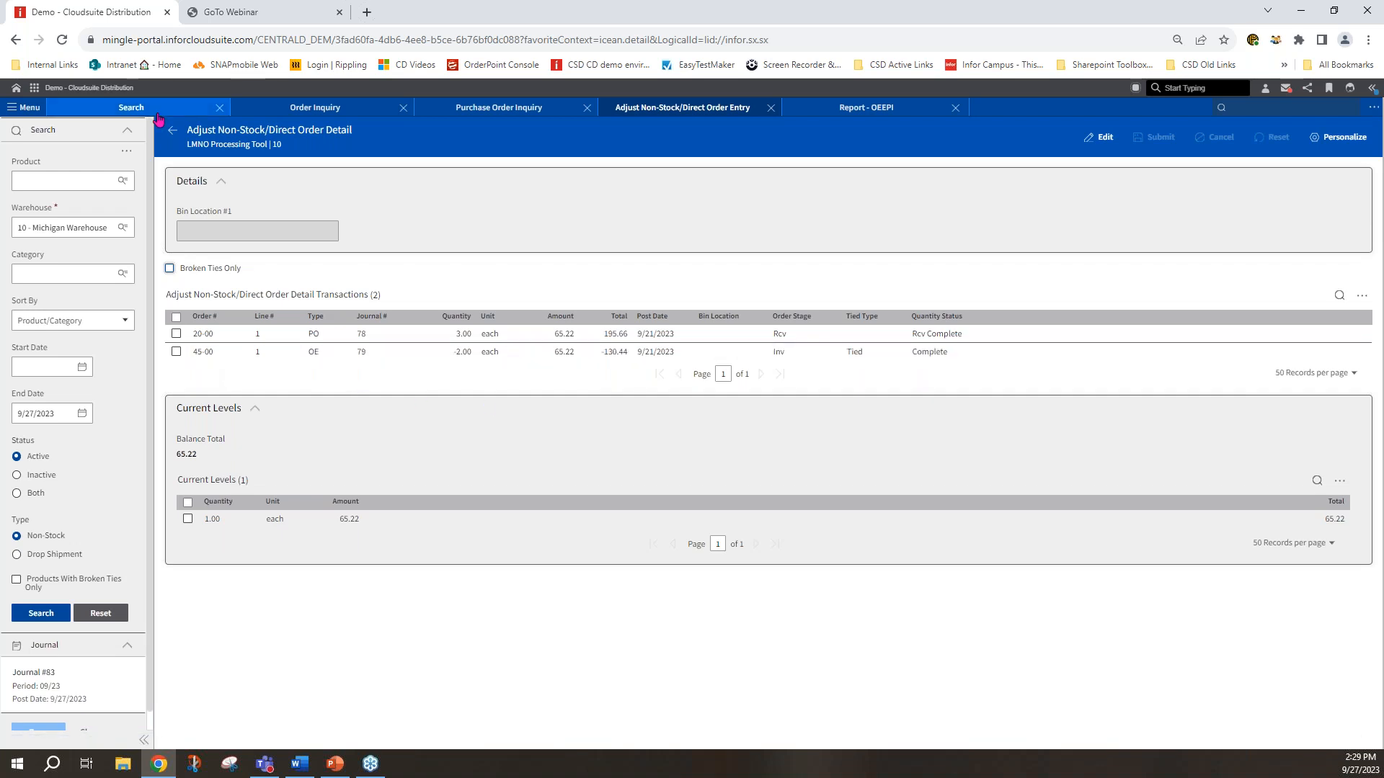
pyautogui.click(169, 135)
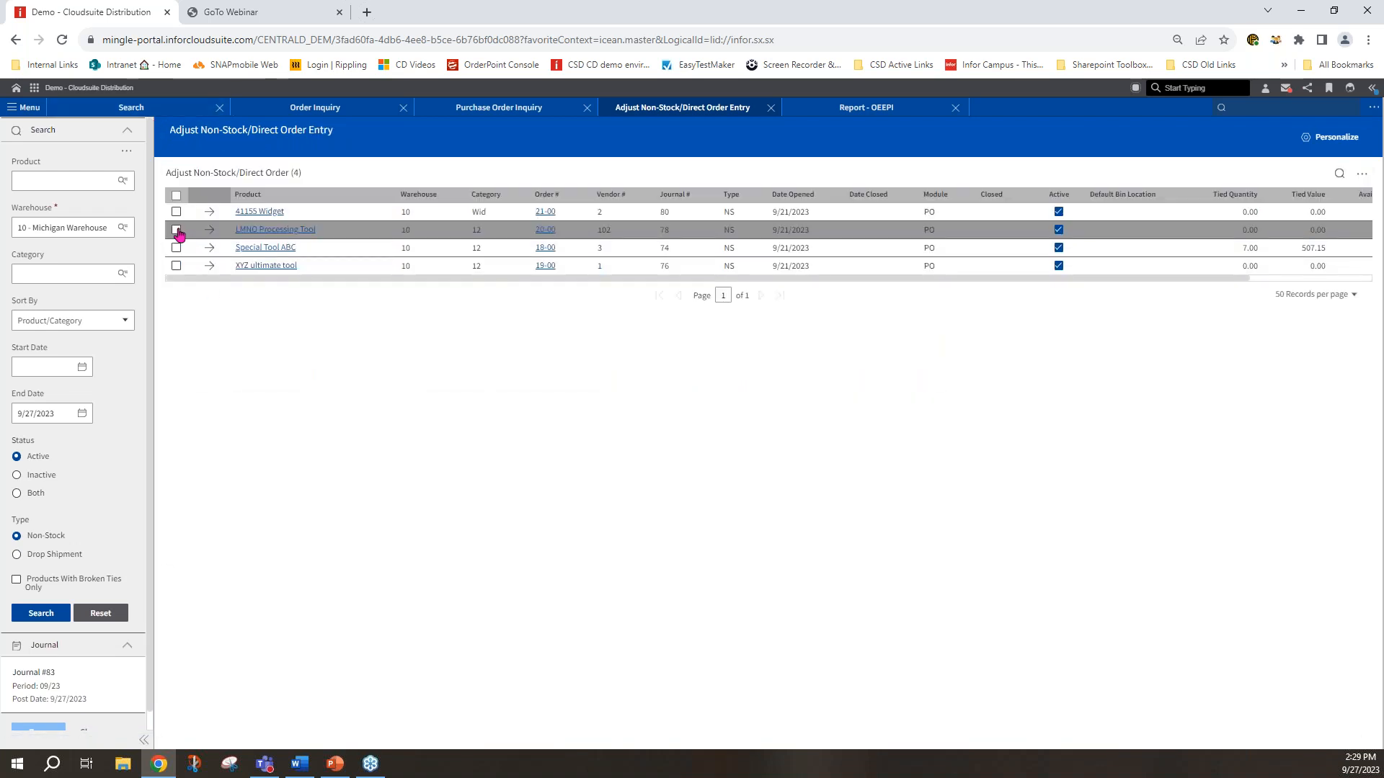
pyautogui.click(177, 234)
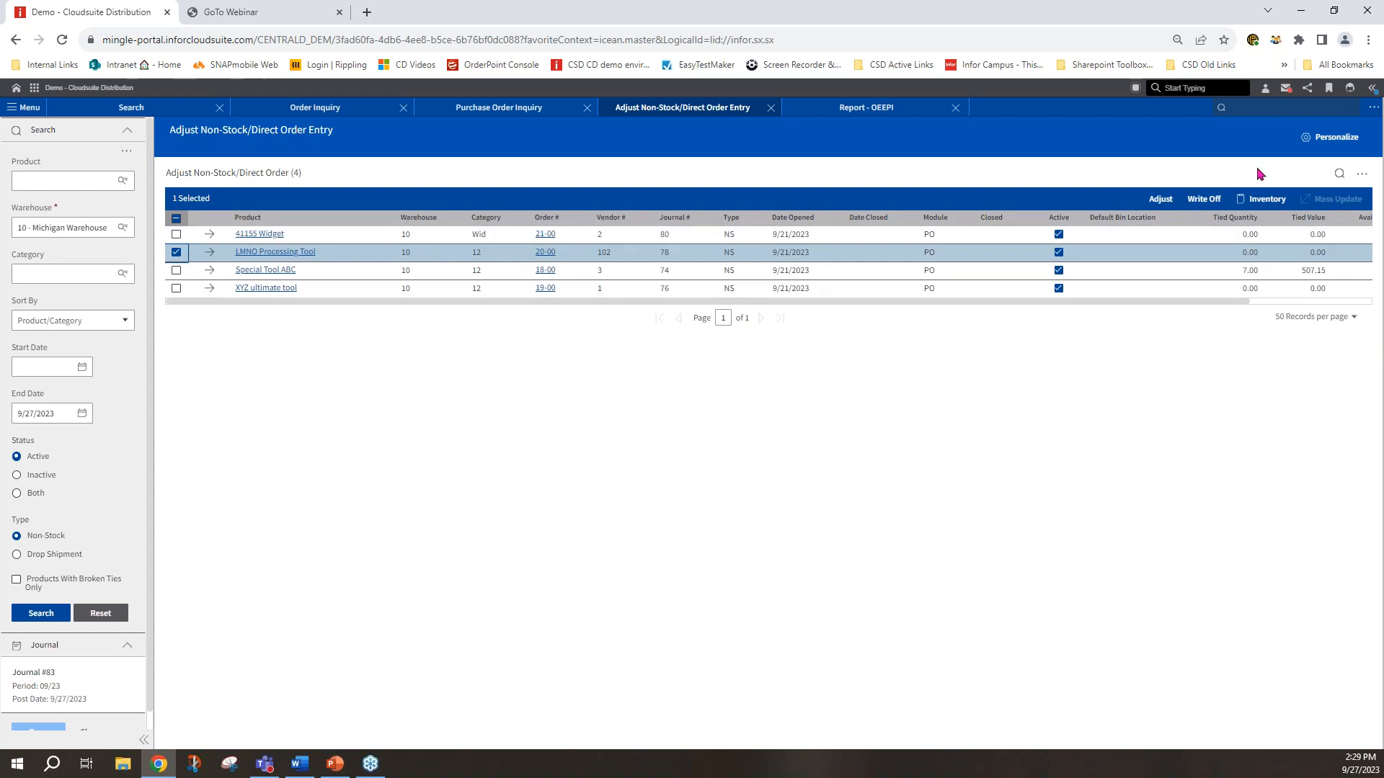
pyautogui.click(1266, 200)
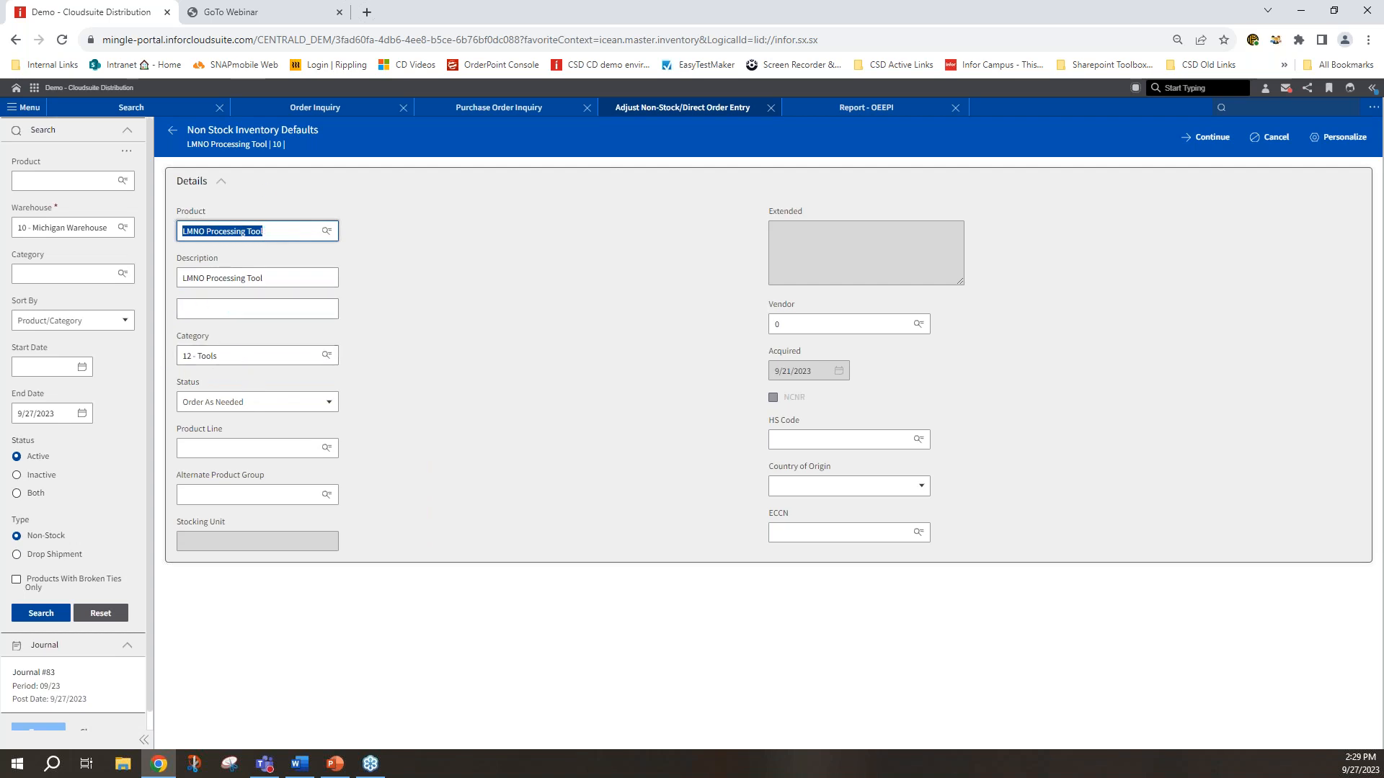
# Choose Order As Needed as the product's status and try to continue past the inventory defaults.
pyautogui.click(325, 408)
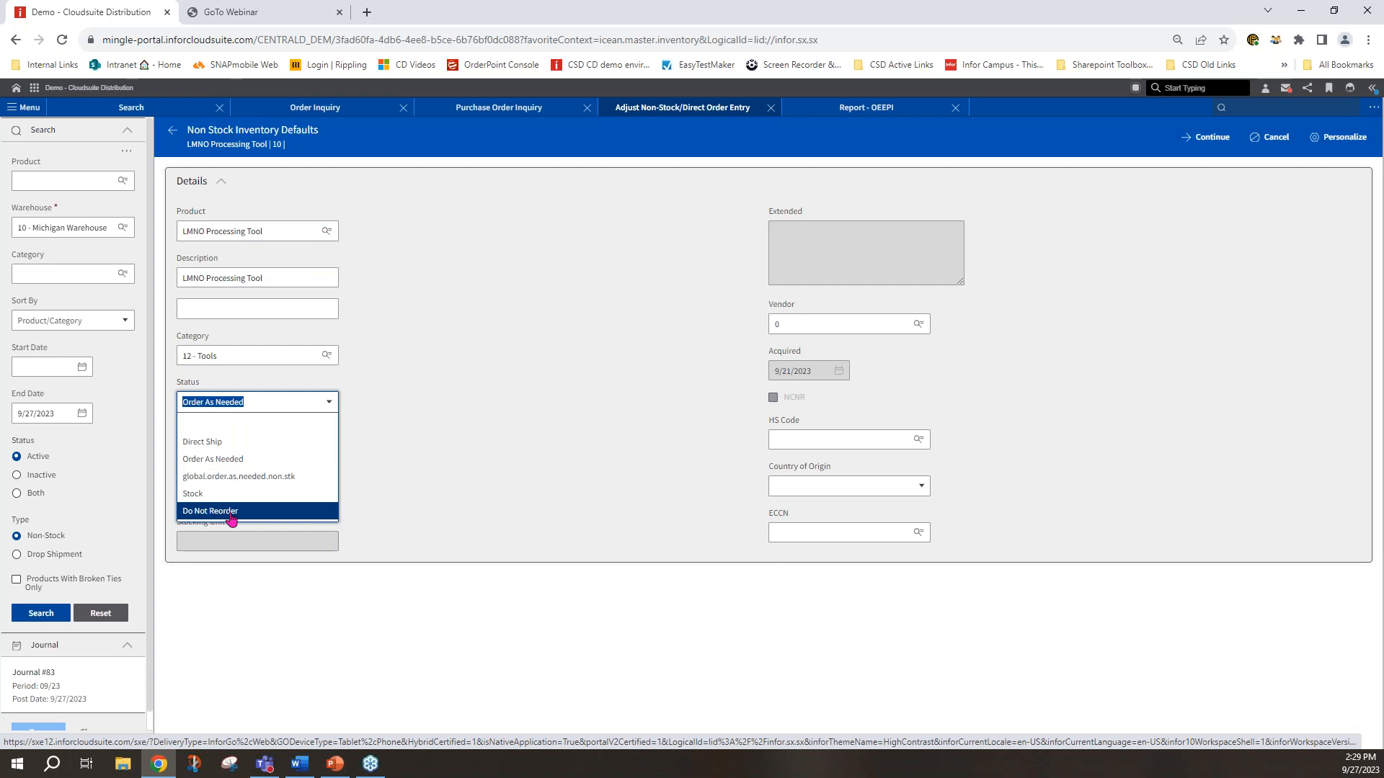
pyautogui.click(213, 459)
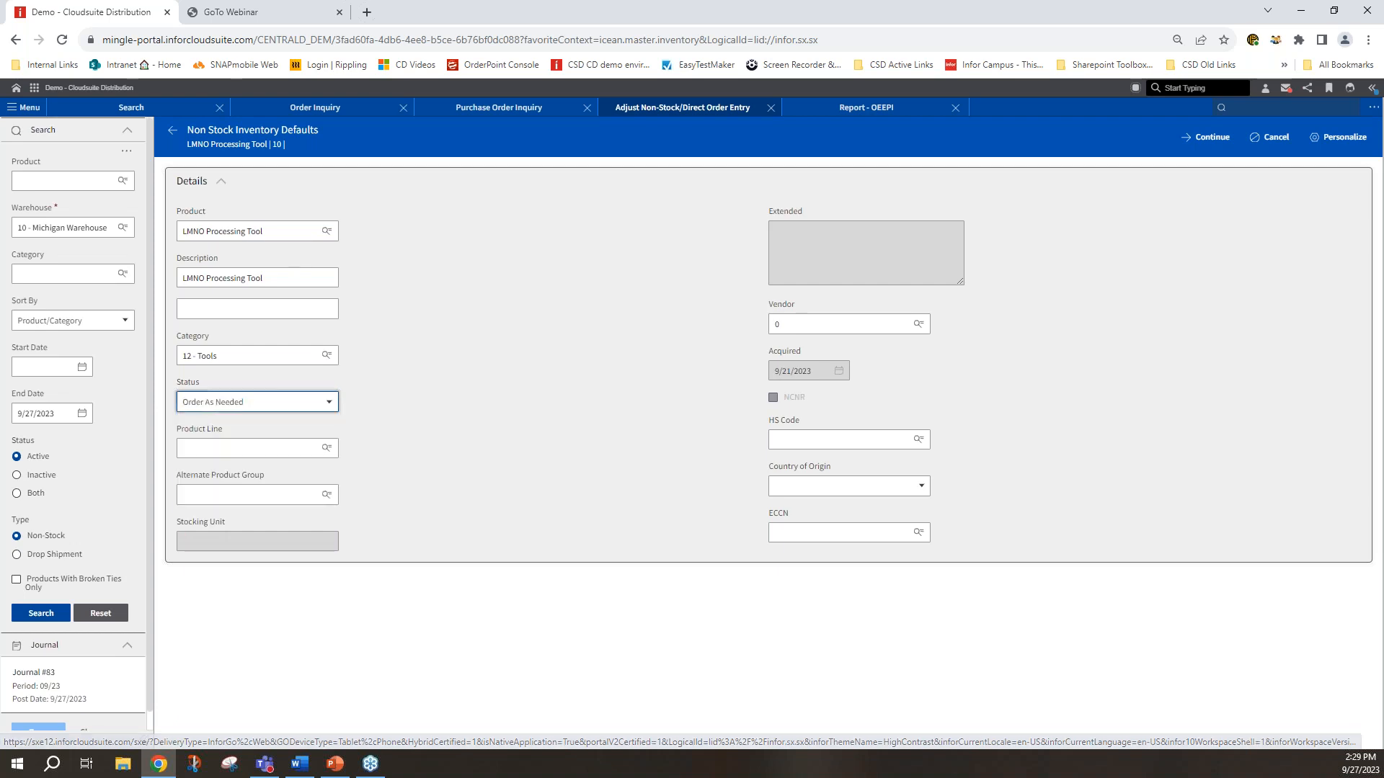
pyautogui.click(319, 402)
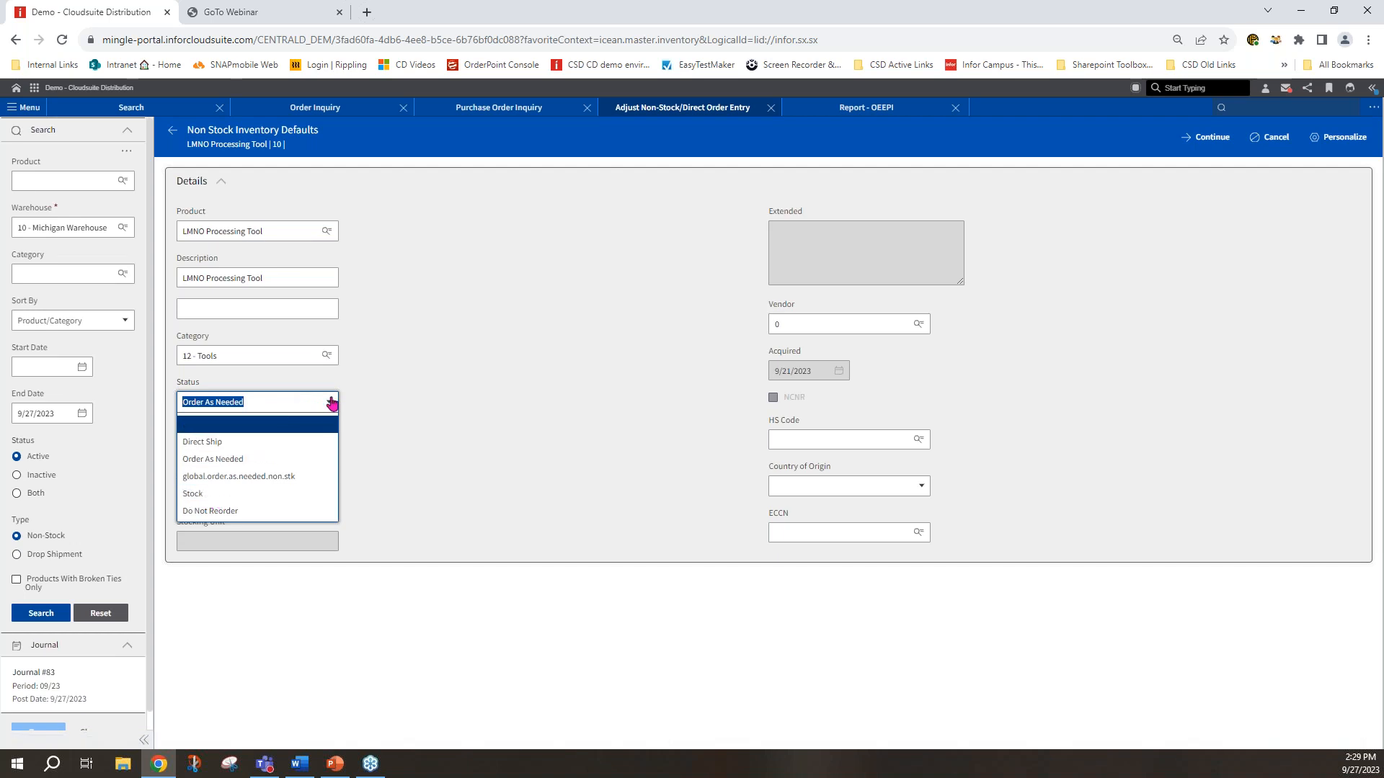
pyautogui.click(223, 459)
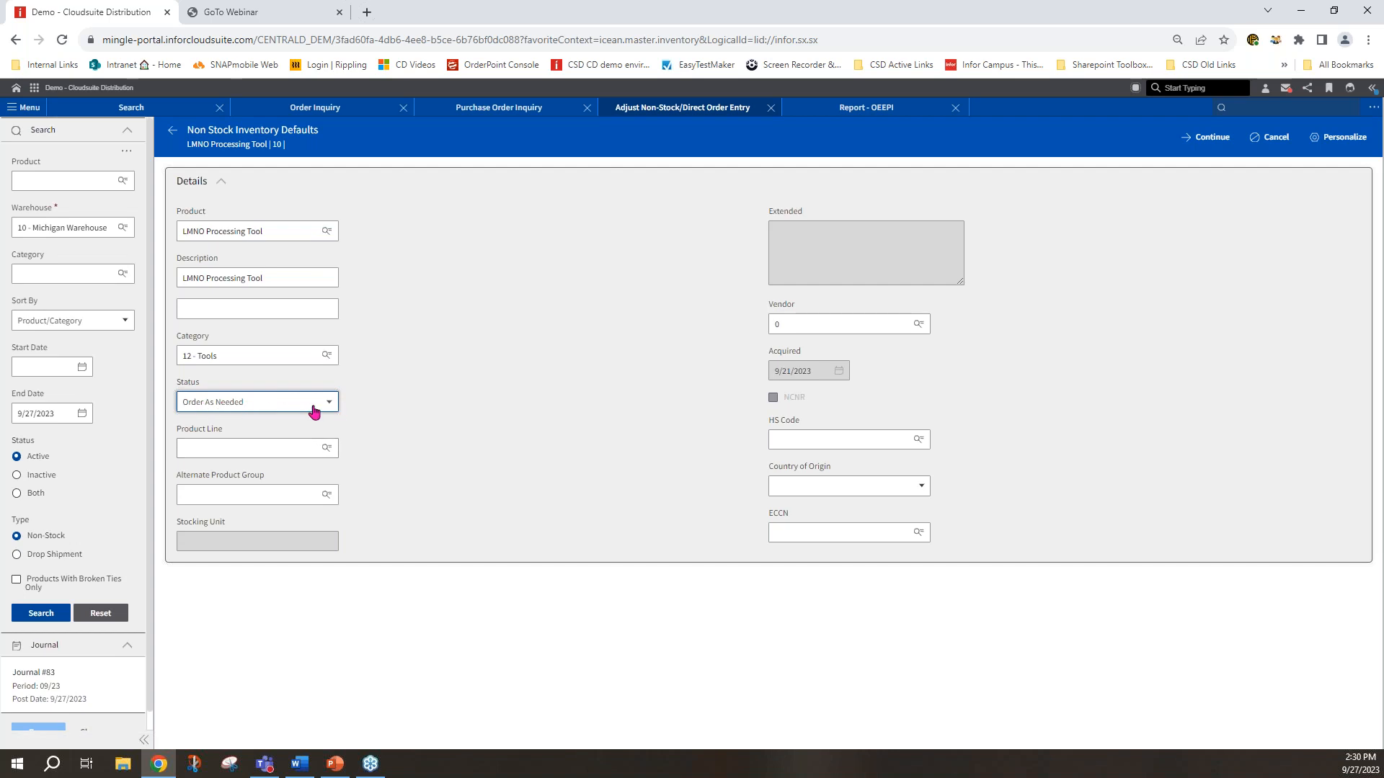
pyautogui.click(1215, 145)
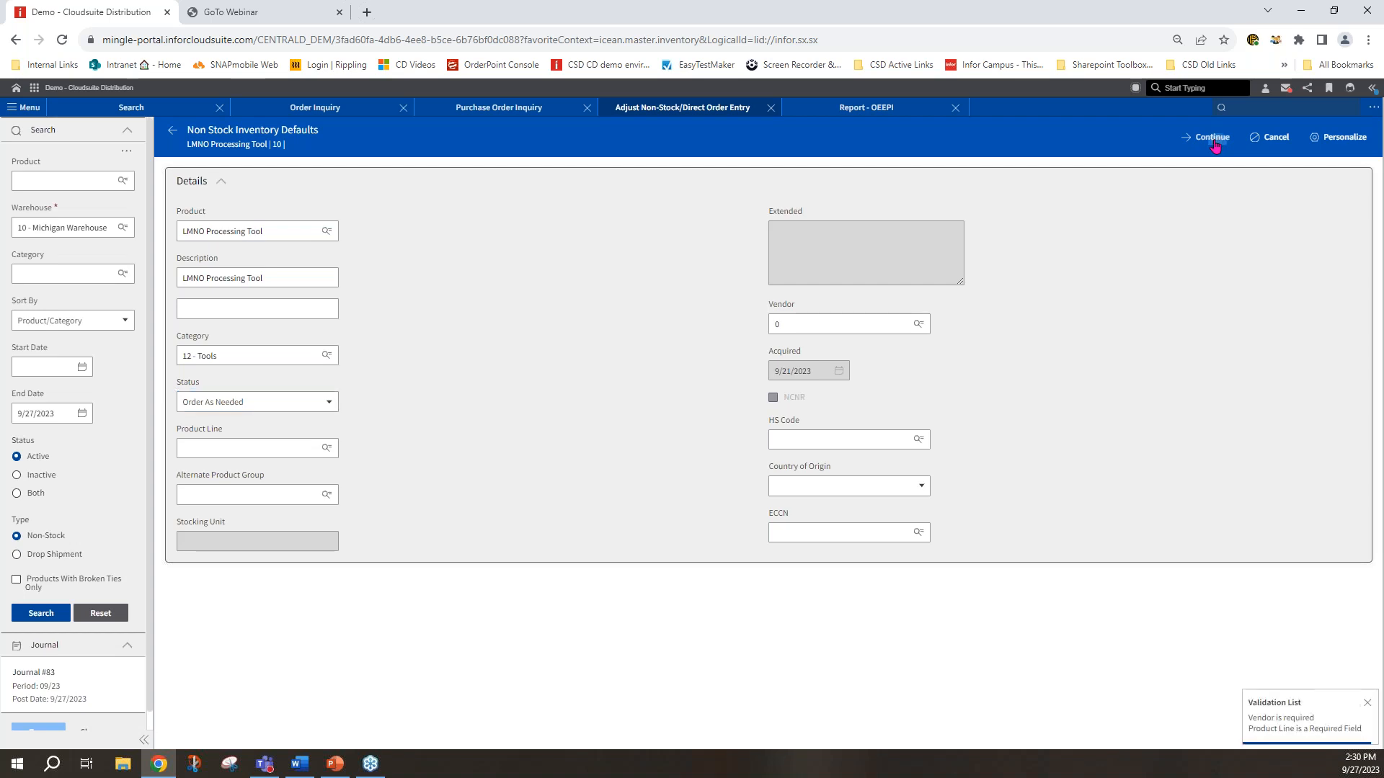
pyautogui.click(1210, 144)
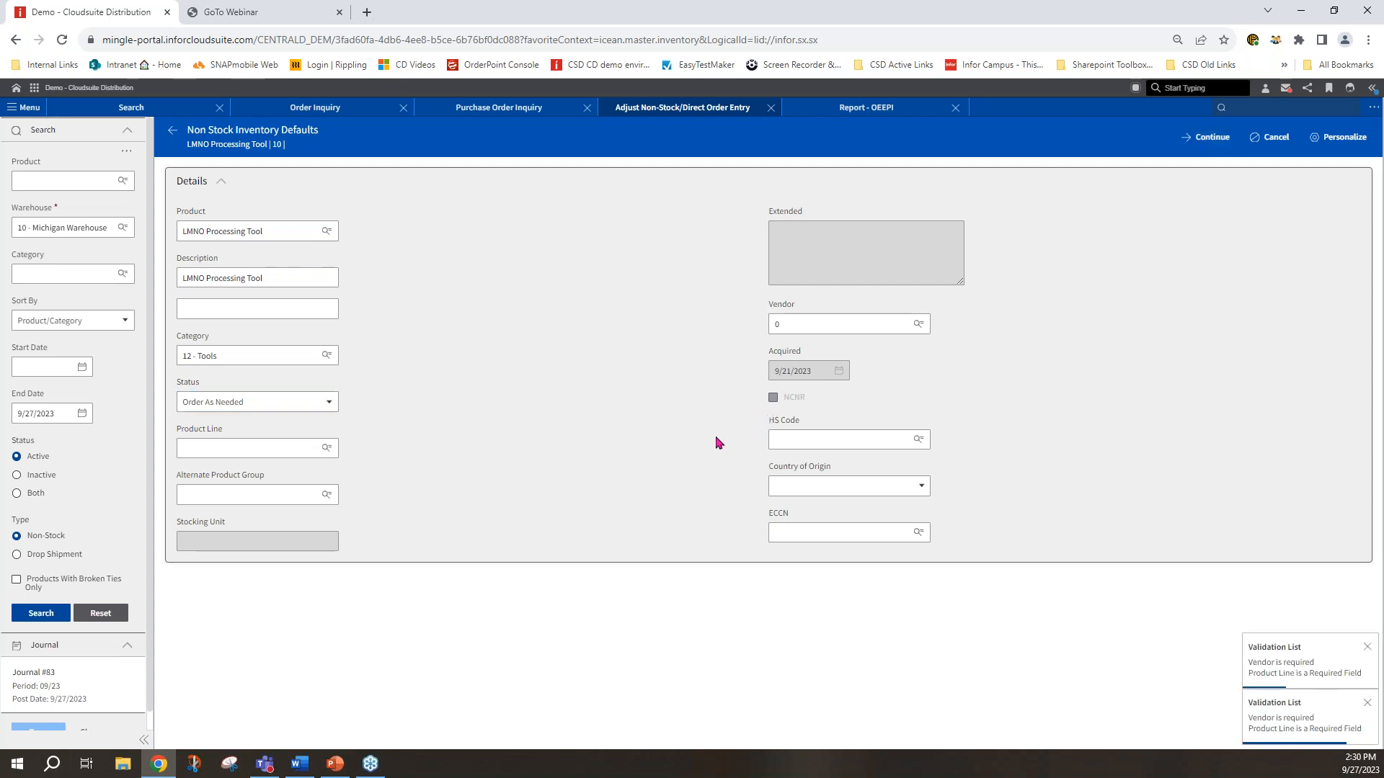
pyautogui.click(289, 448)
pyautogui.click(1211, 144)
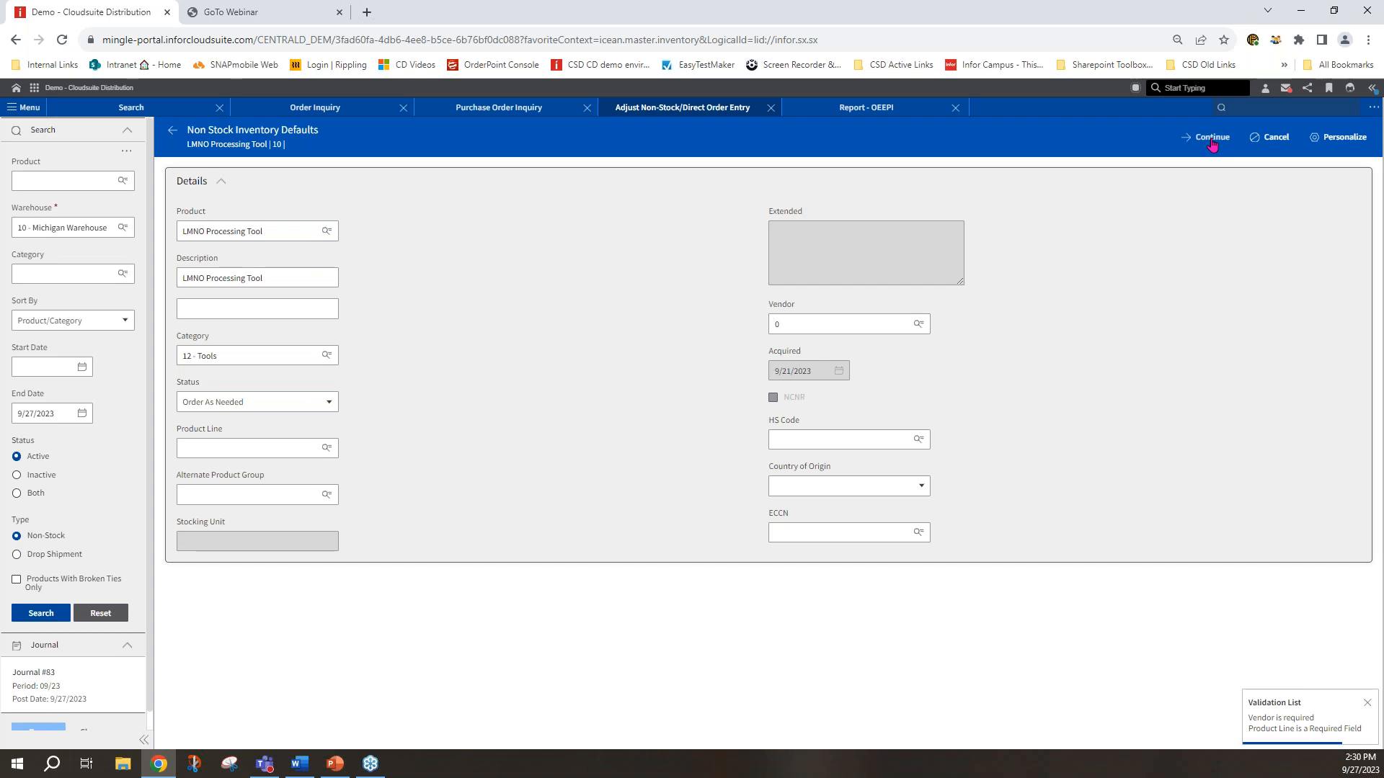
# Look up purchase order 20-00 in Purchase Order Inquiry to check the vendor for LMNO Processing Tool.
pyautogui.click(793, 324)
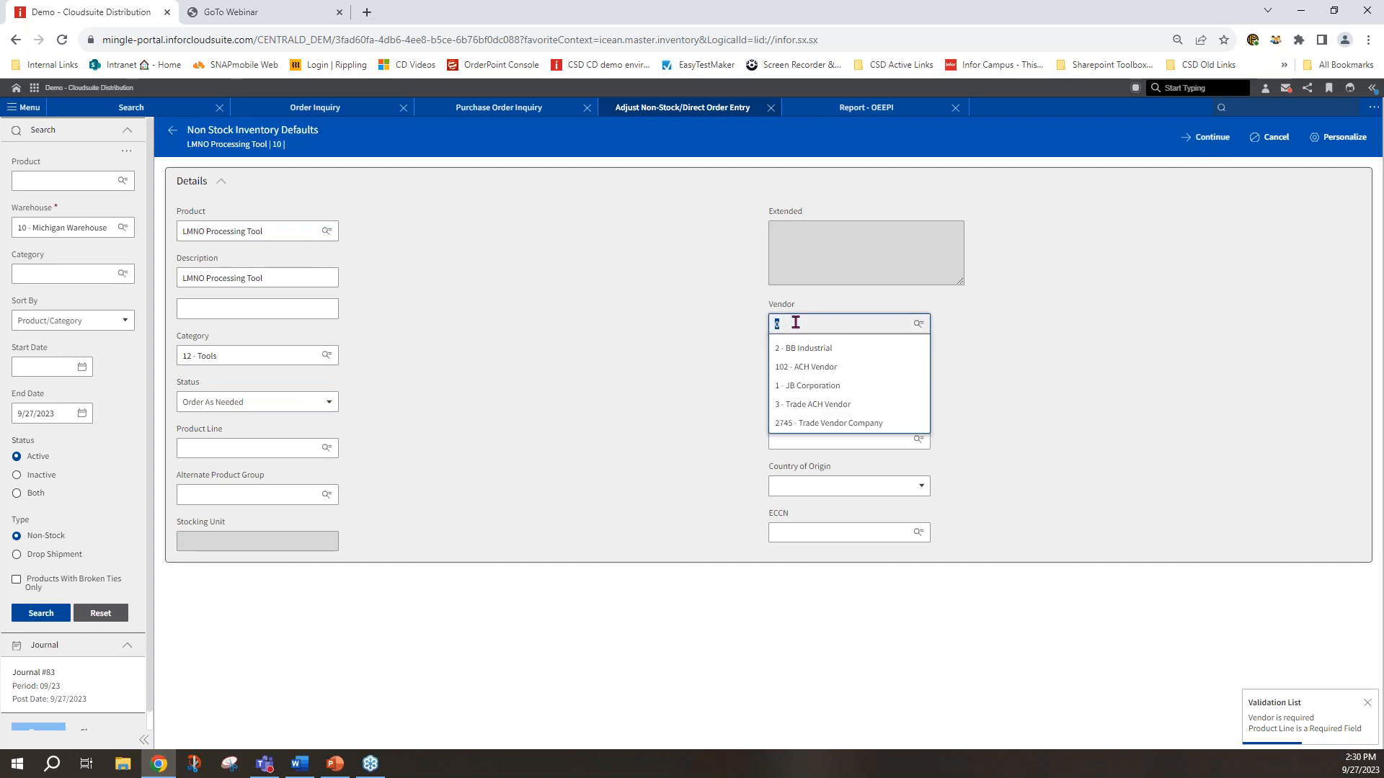
pyautogui.click(508, 108)
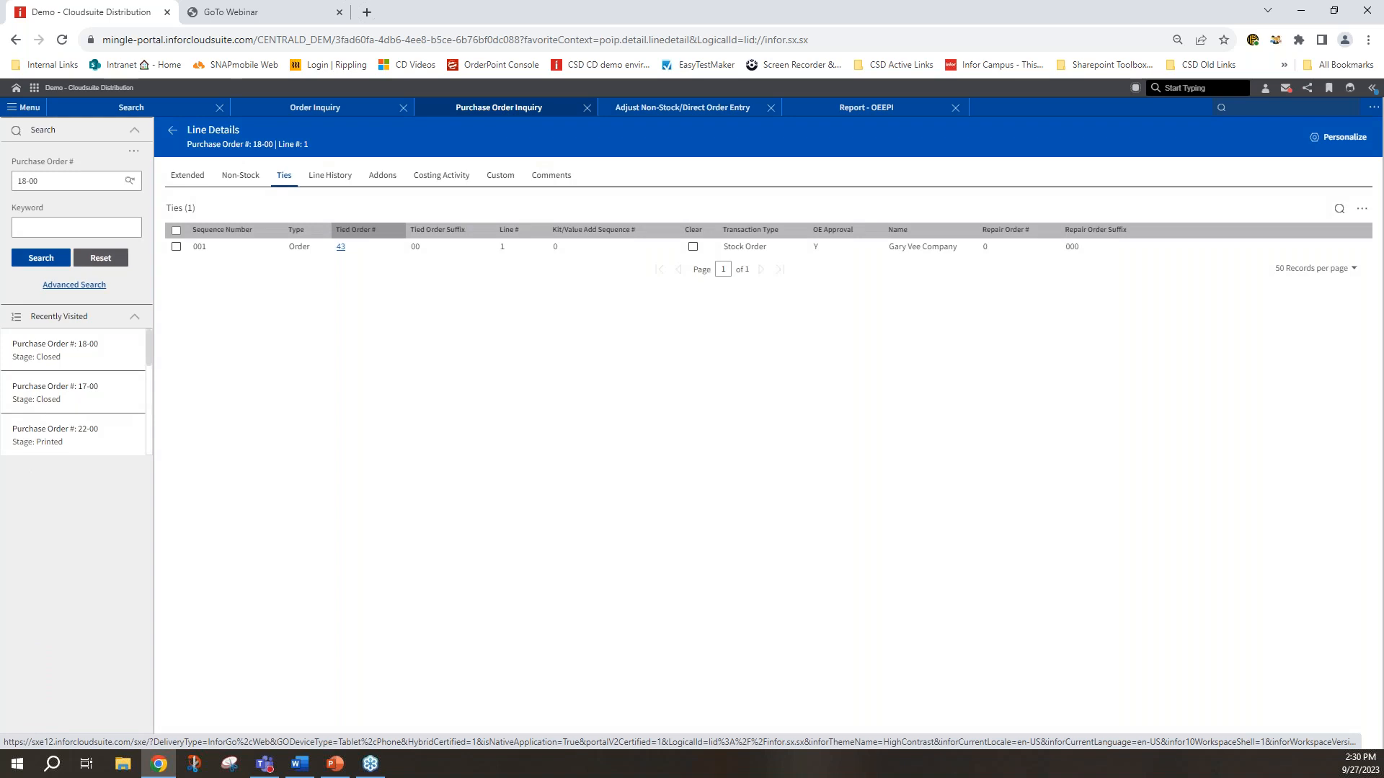
pyautogui.click(59, 180)
pyautogui.write('20-00')
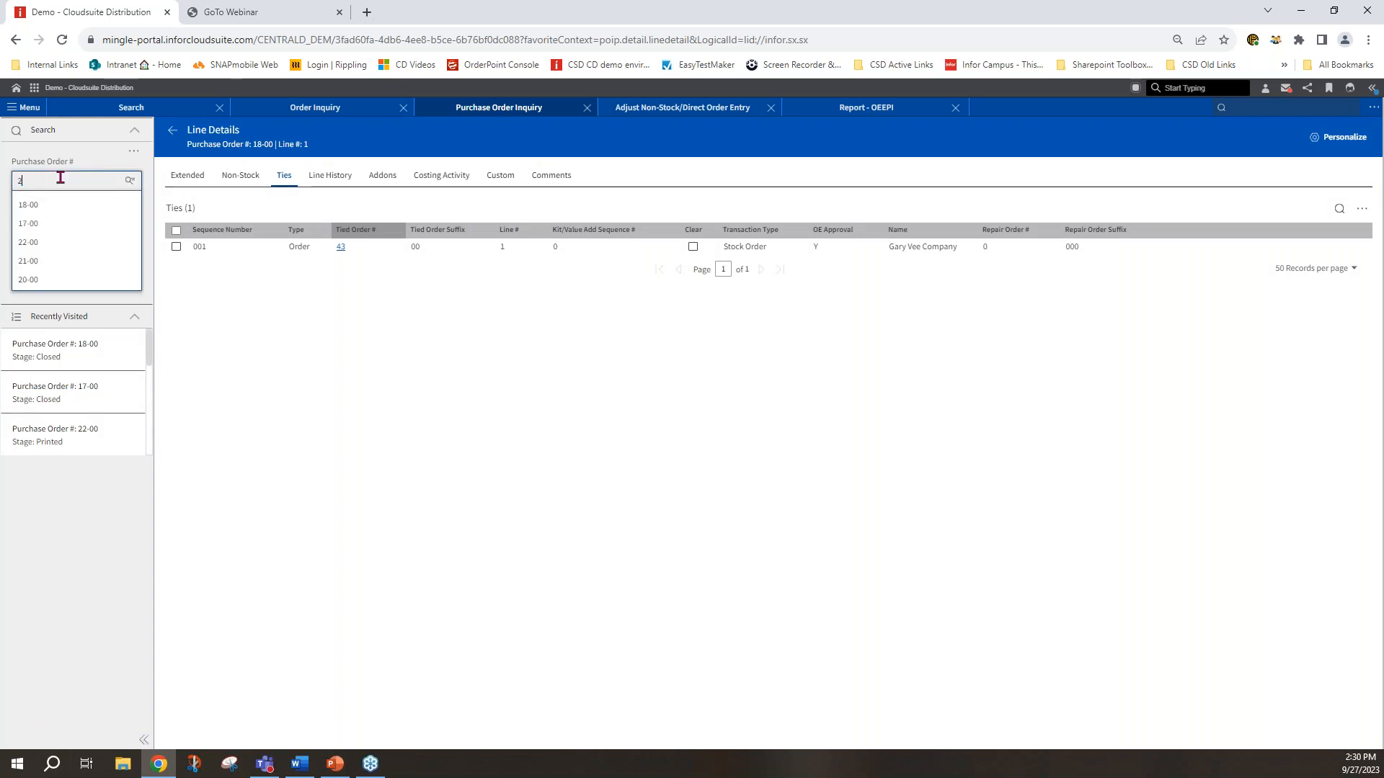
pyautogui.click(42, 258)
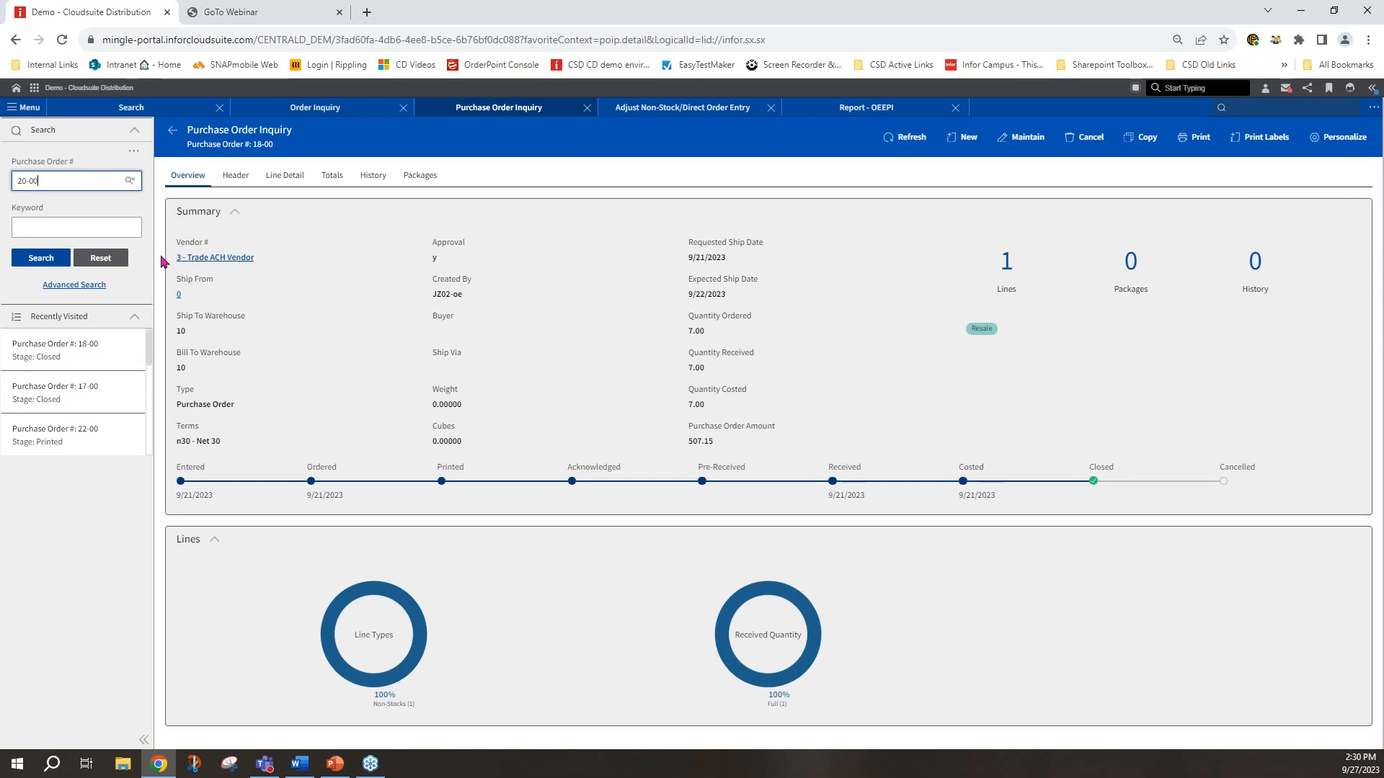
# Set LMNO Processing Tool's vendor to 3 - Trade ACH Vendor and its product line to 1 for warehouse 10, and continue to the inventory adjustment.
pyautogui.click(682, 107)
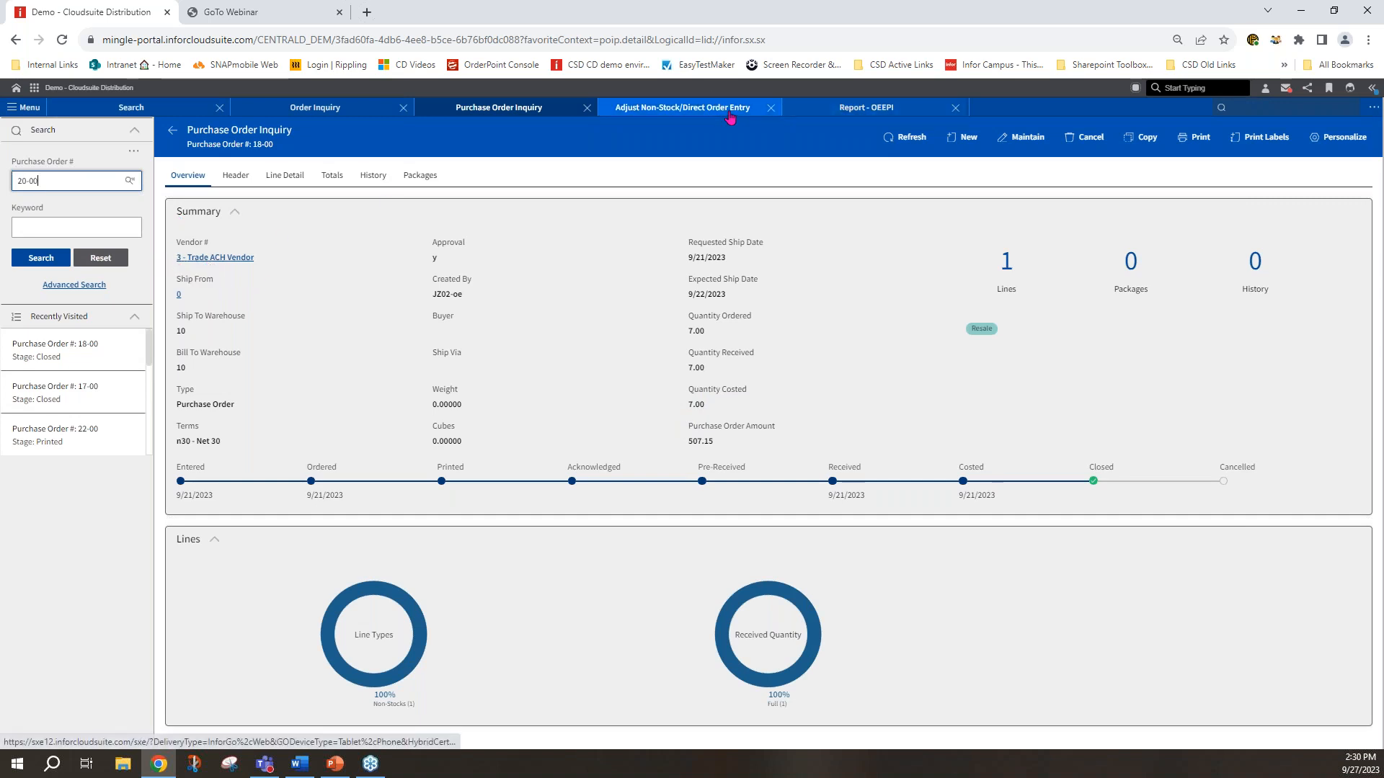
pyautogui.click(812, 324)
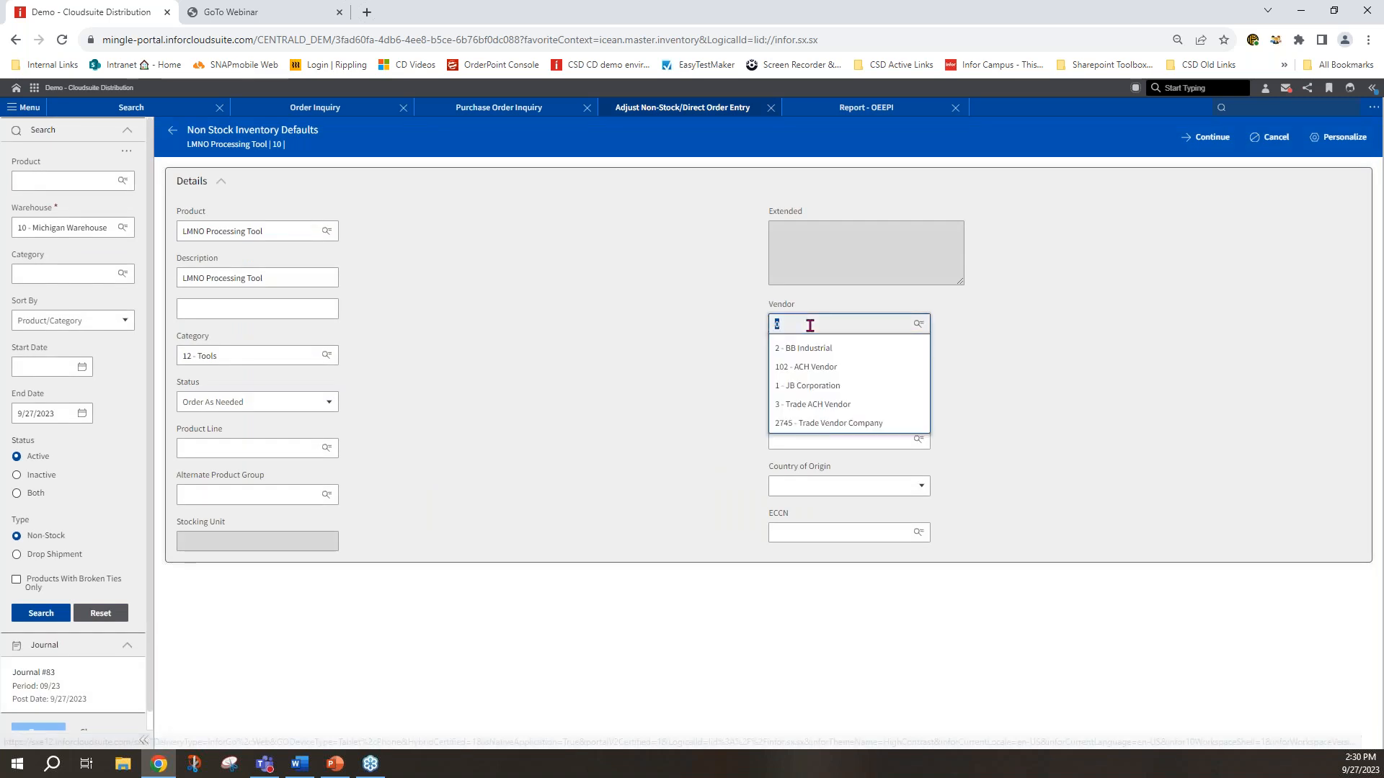
pyautogui.click(806, 404)
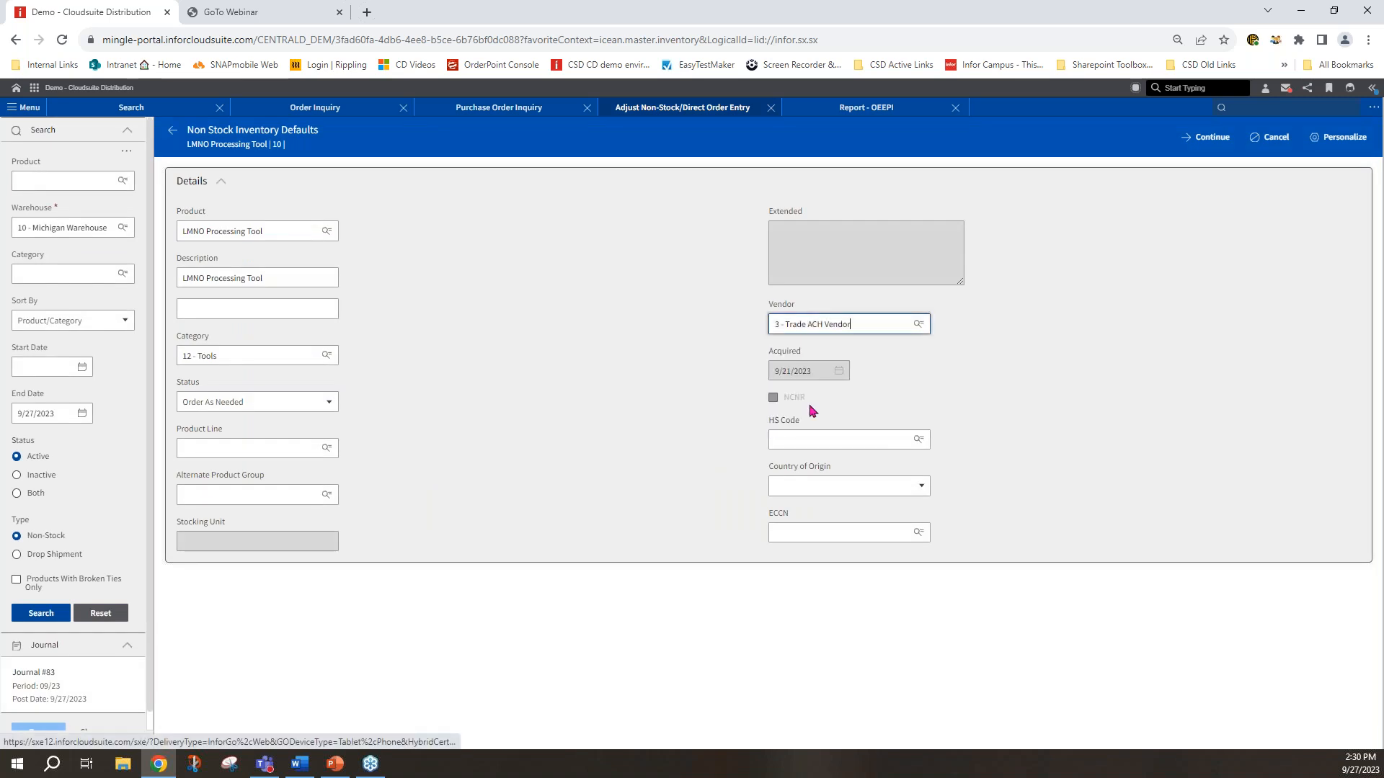
pyautogui.click(1212, 141)
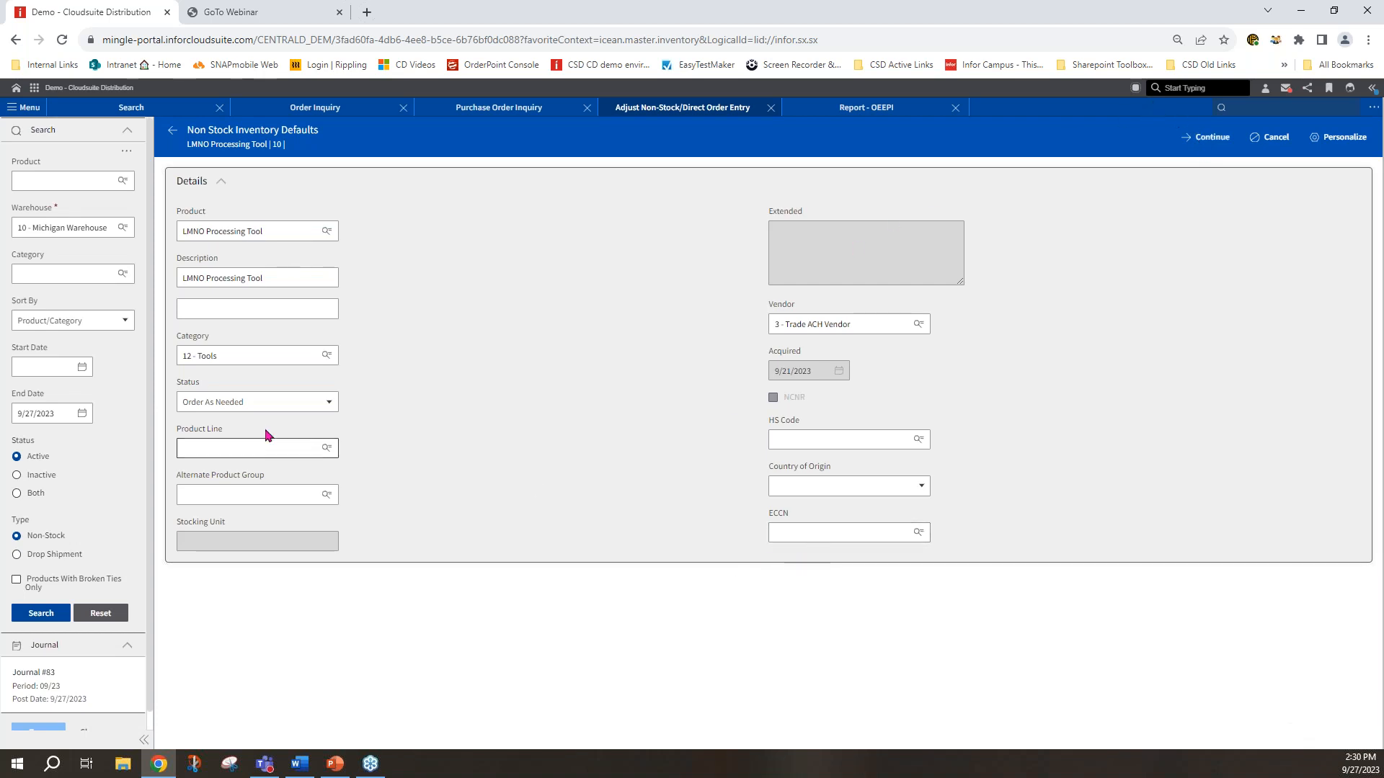
pyautogui.click(234, 451)
pyautogui.click(328, 450)
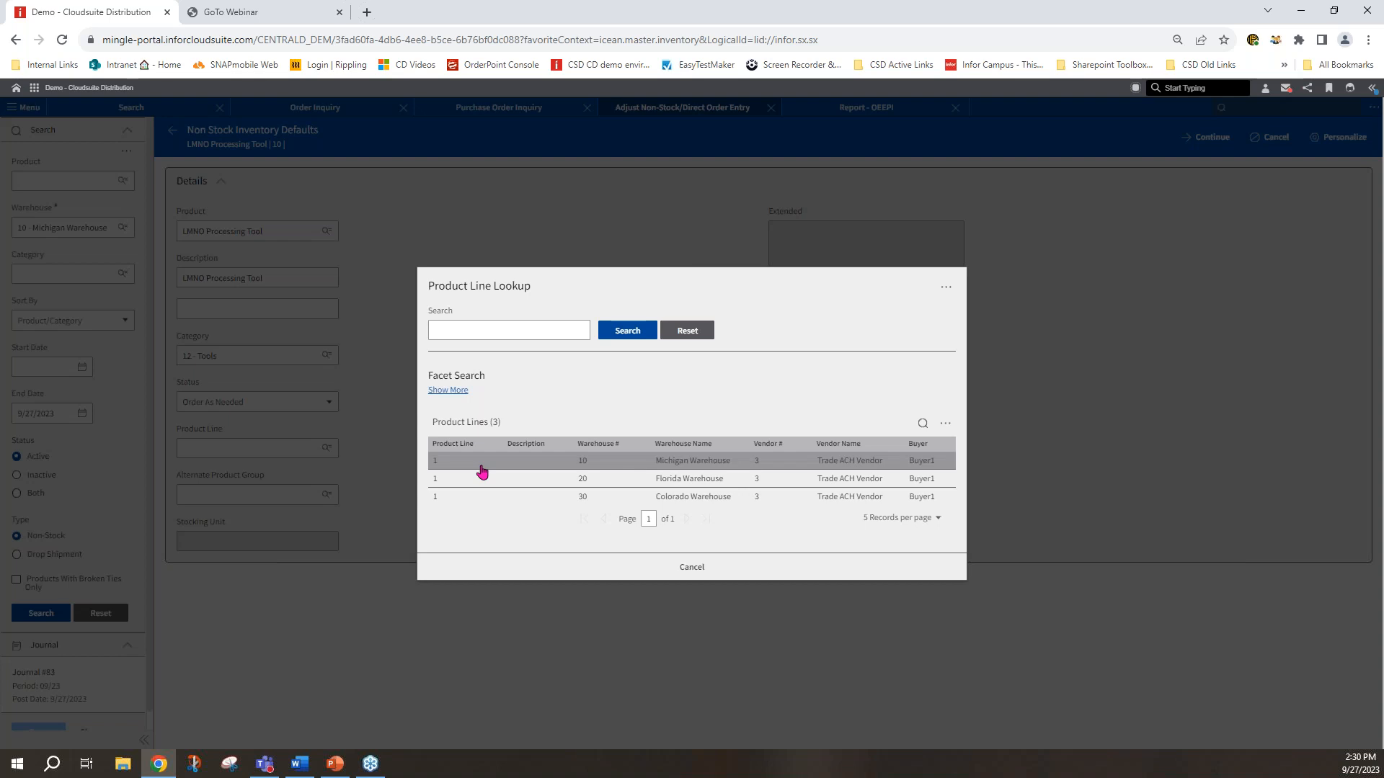
pyautogui.click(483, 465)
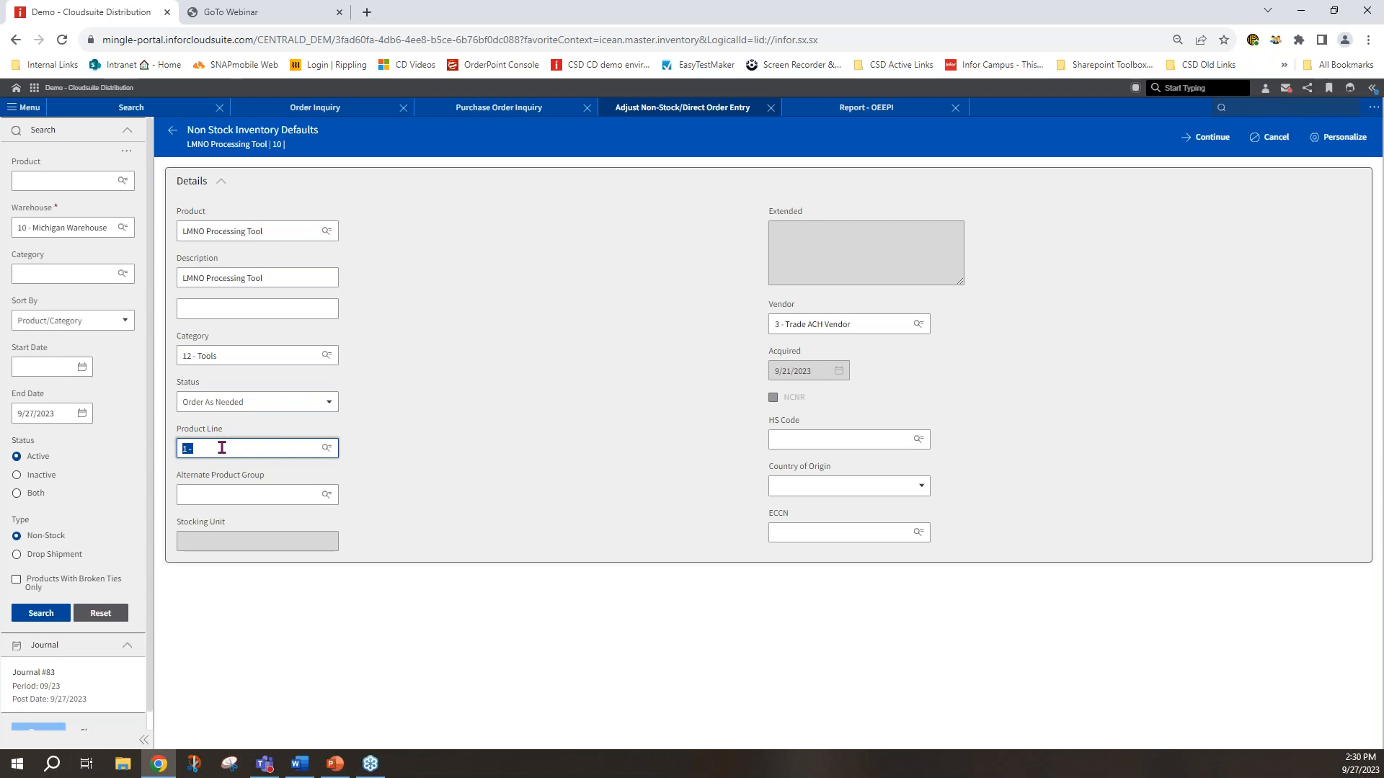
pyautogui.click(1209, 142)
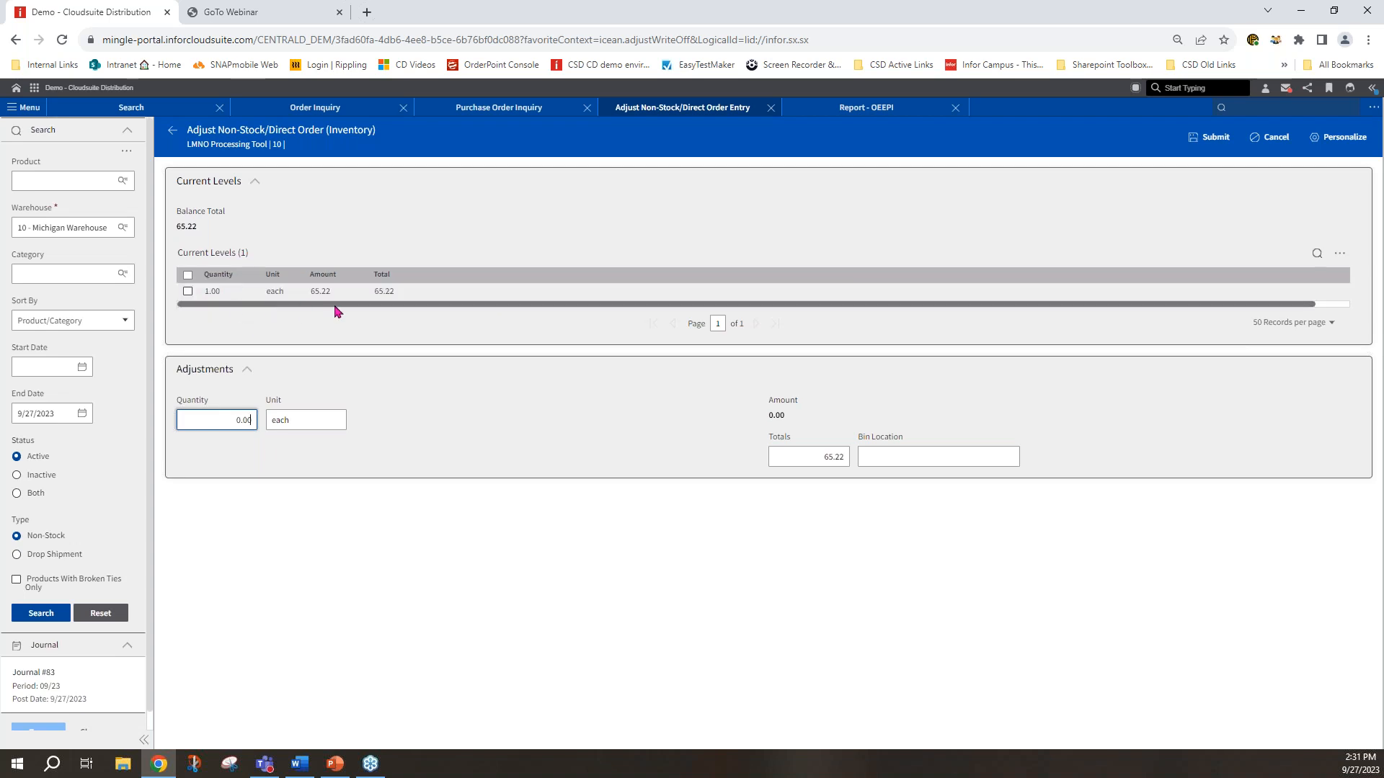
# Set the inventory adjustment quantity for LMNO Processing Tool to -1, submit it, and agree to close the item.
pyautogui.doubleClick(215, 425)
pyautogui.write('1')
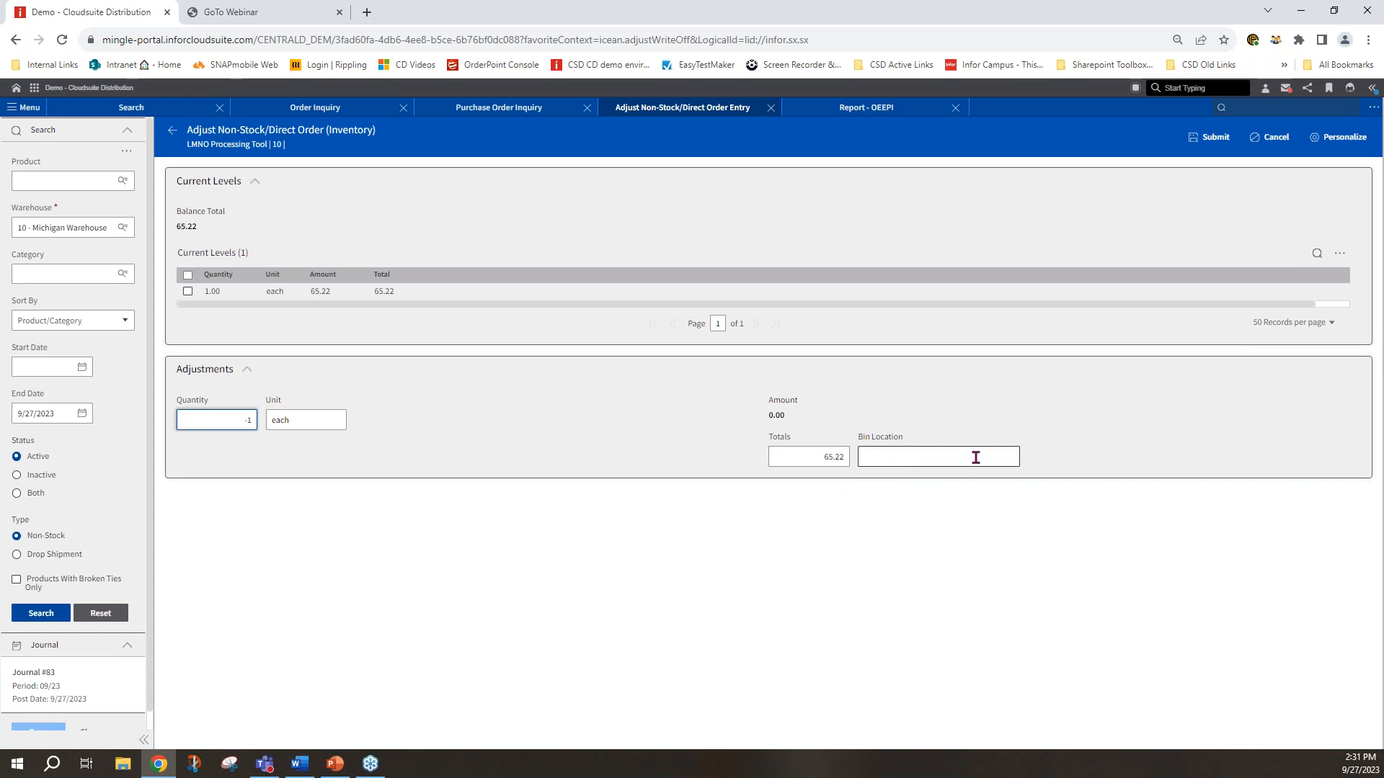
pyautogui.click(1211, 139)
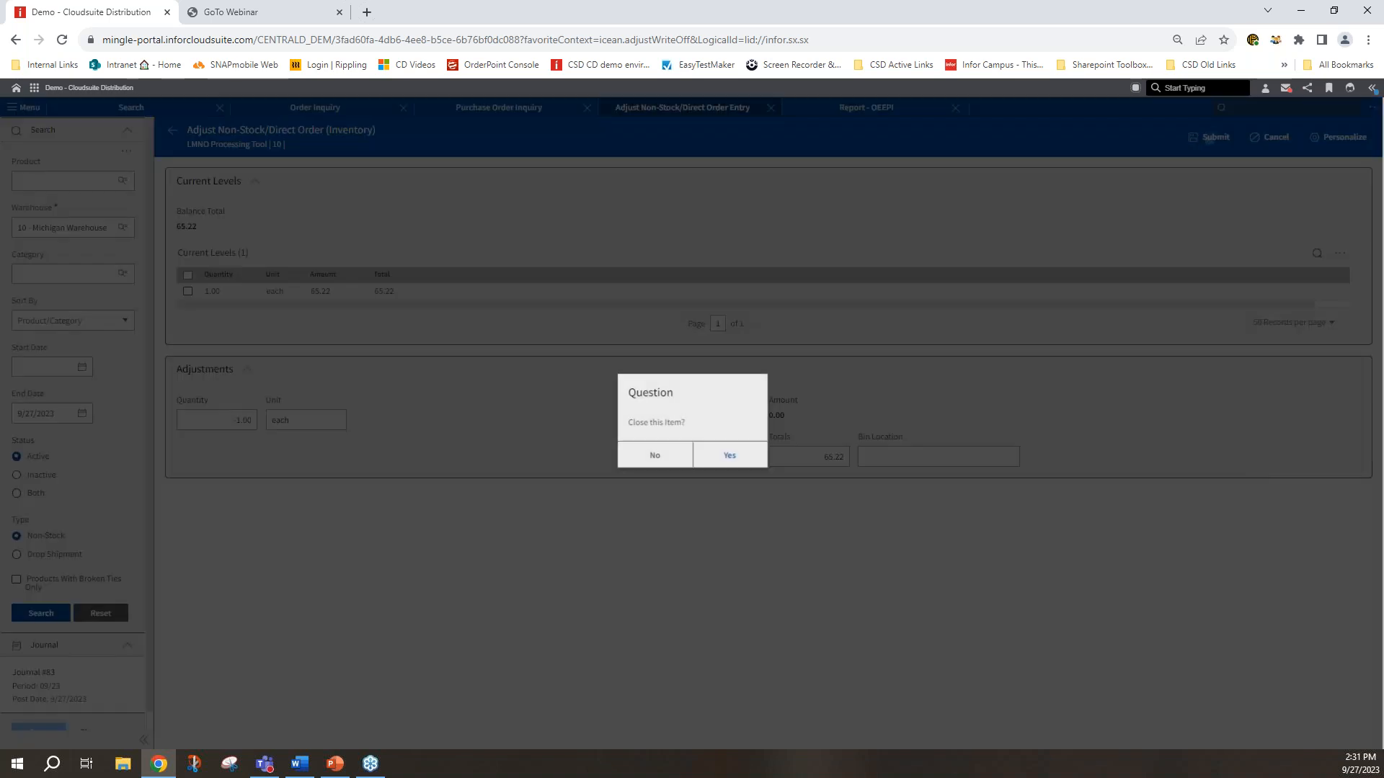
pyautogui.click(714, 465)
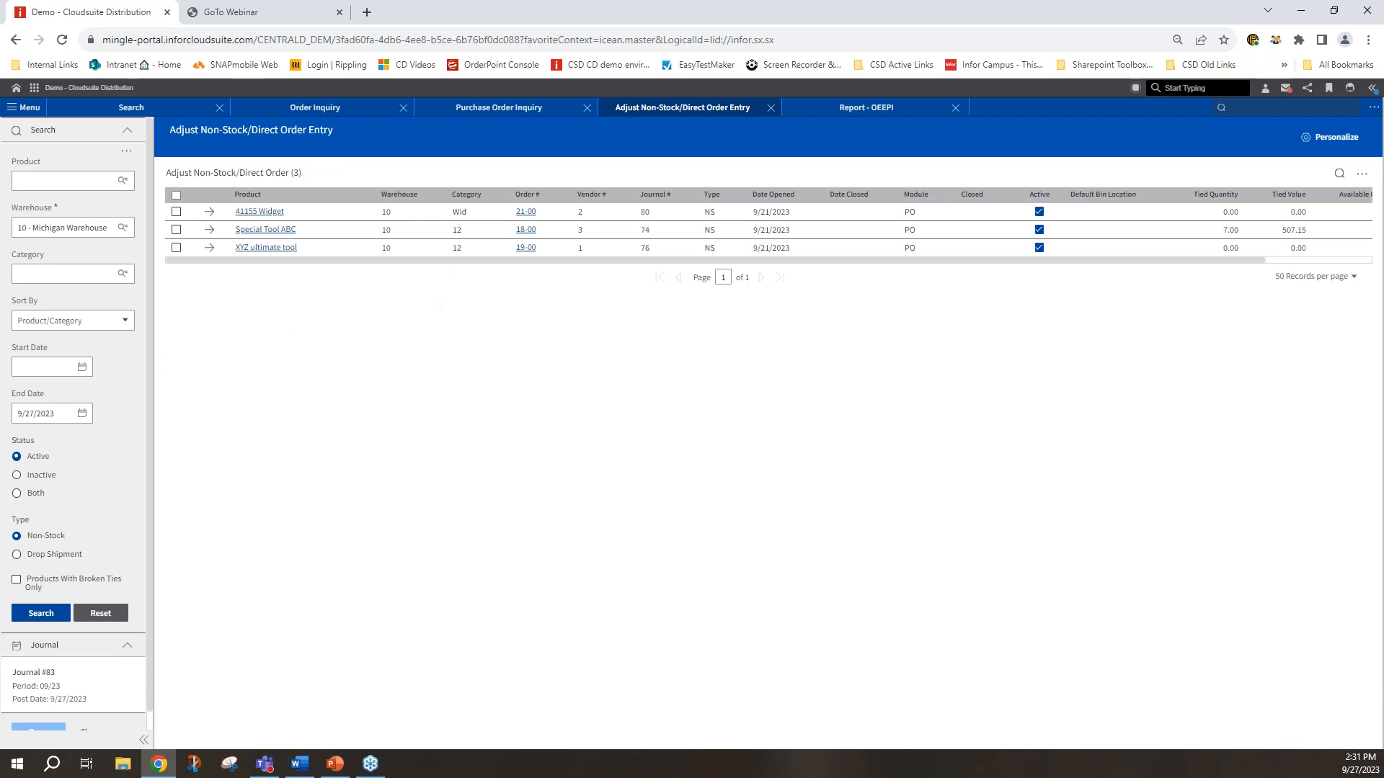
# Search for active Drop Shipment records, and examine the detail transactions and balance of product 1-101.
pyautogui.click(17, 555)
pyautogui.click(40, 612)
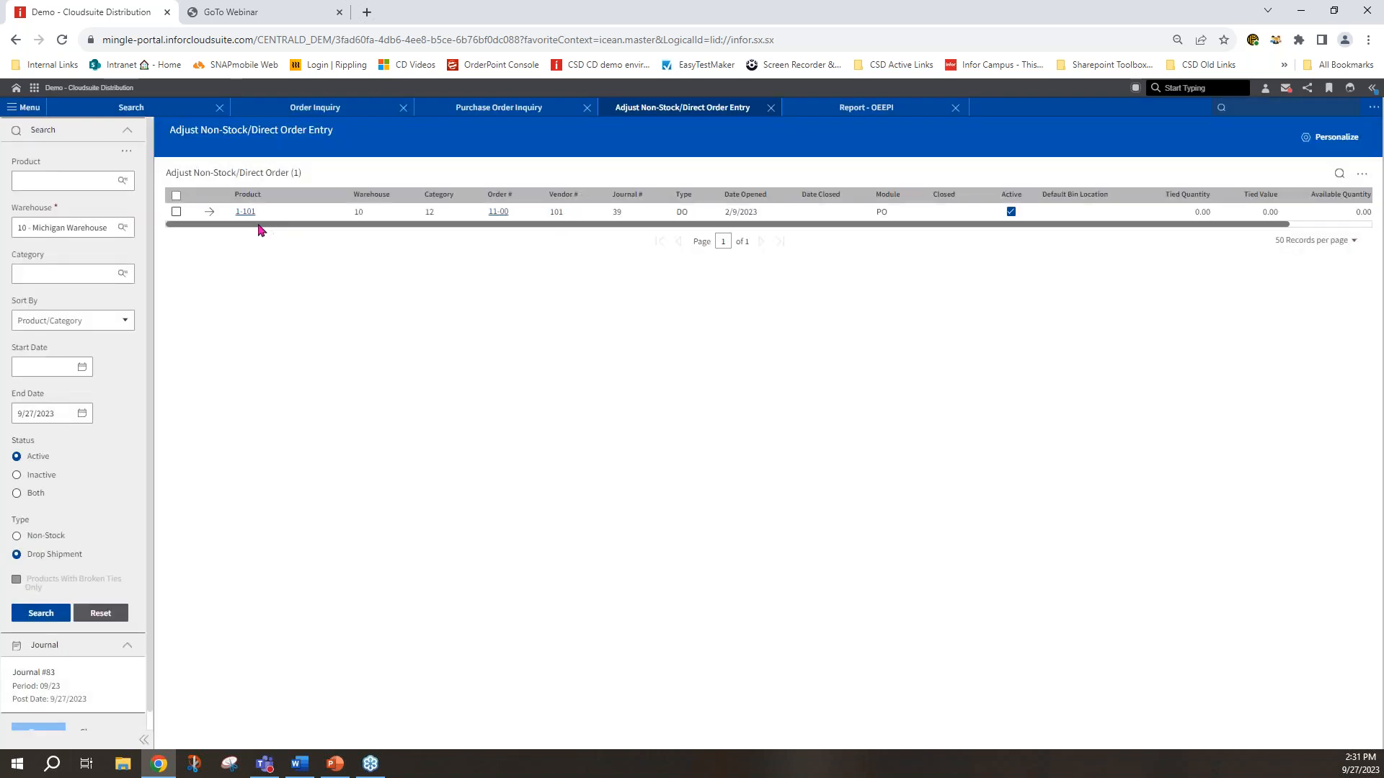
pyautogui.click(211, 214)
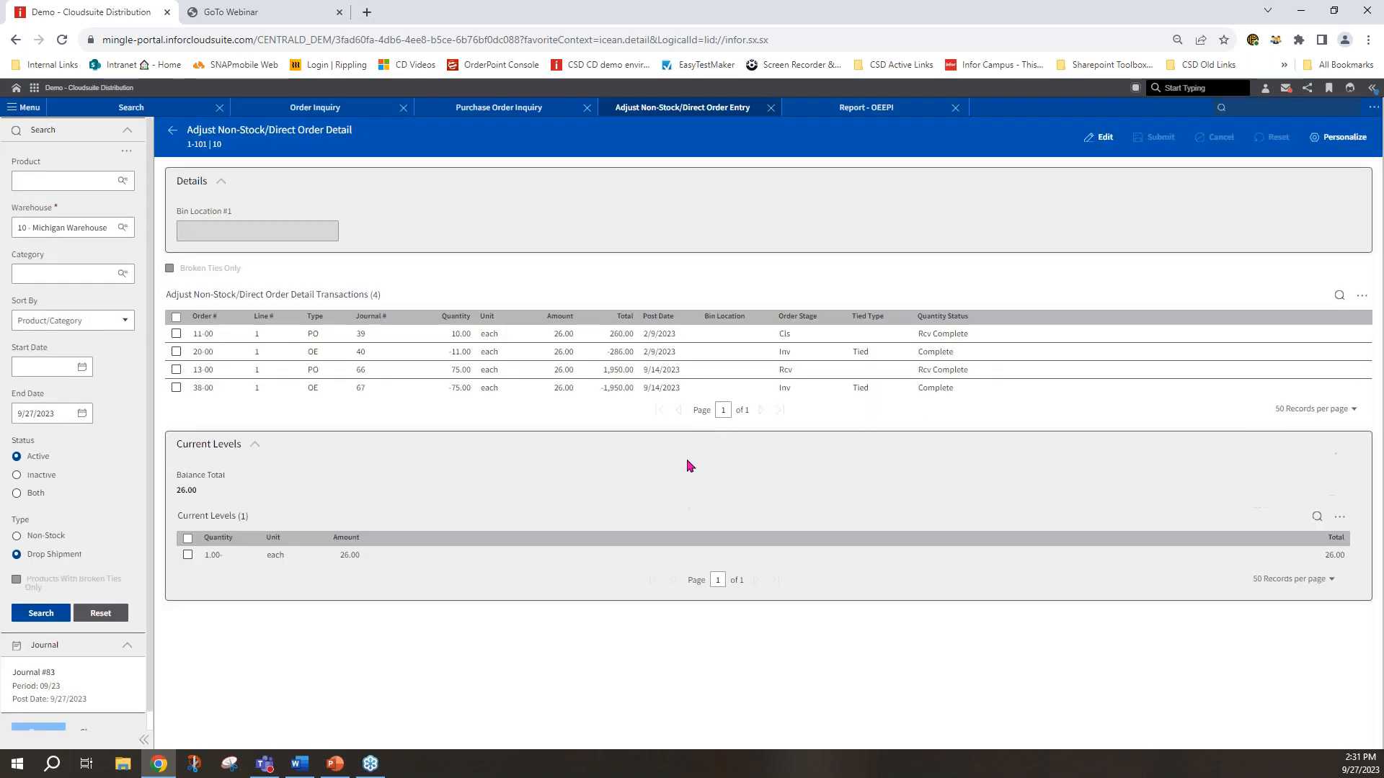
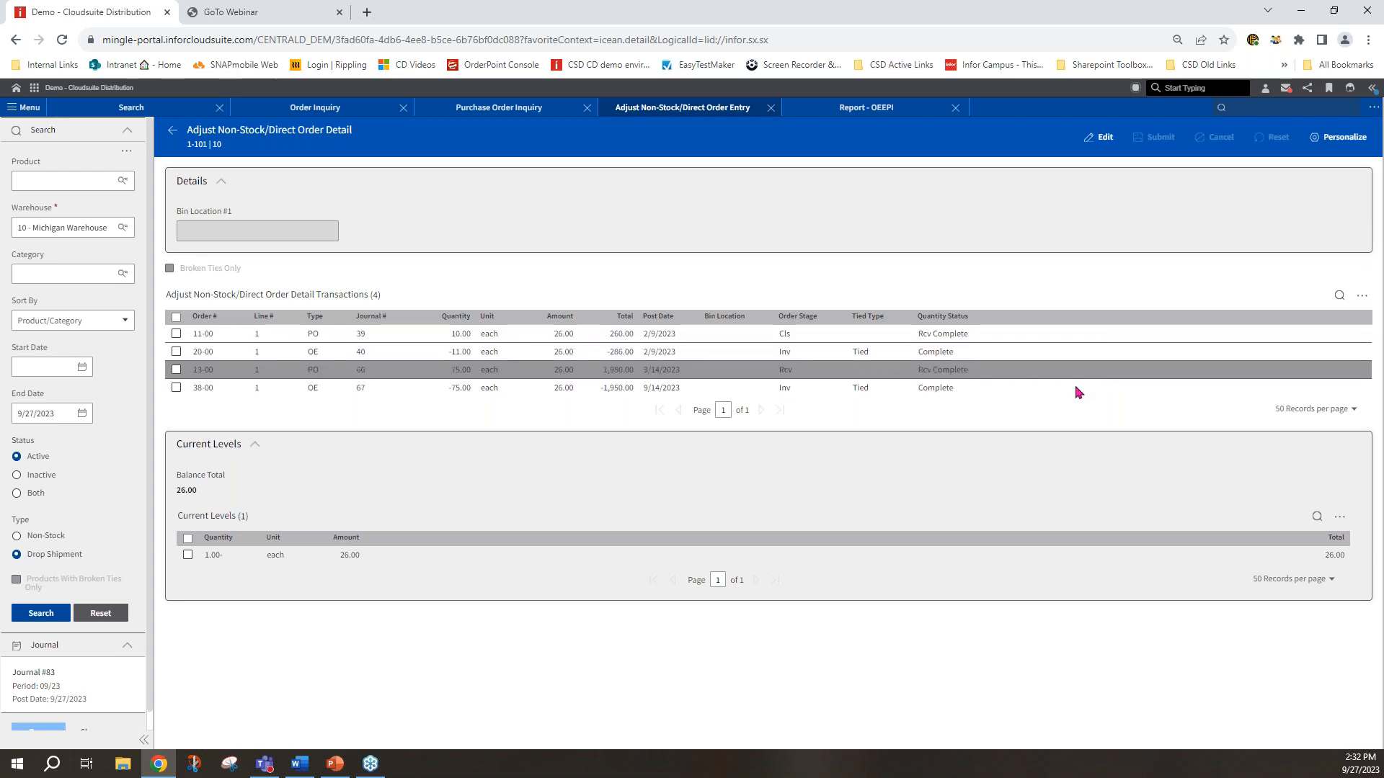
pyautogui.click(173, 134)
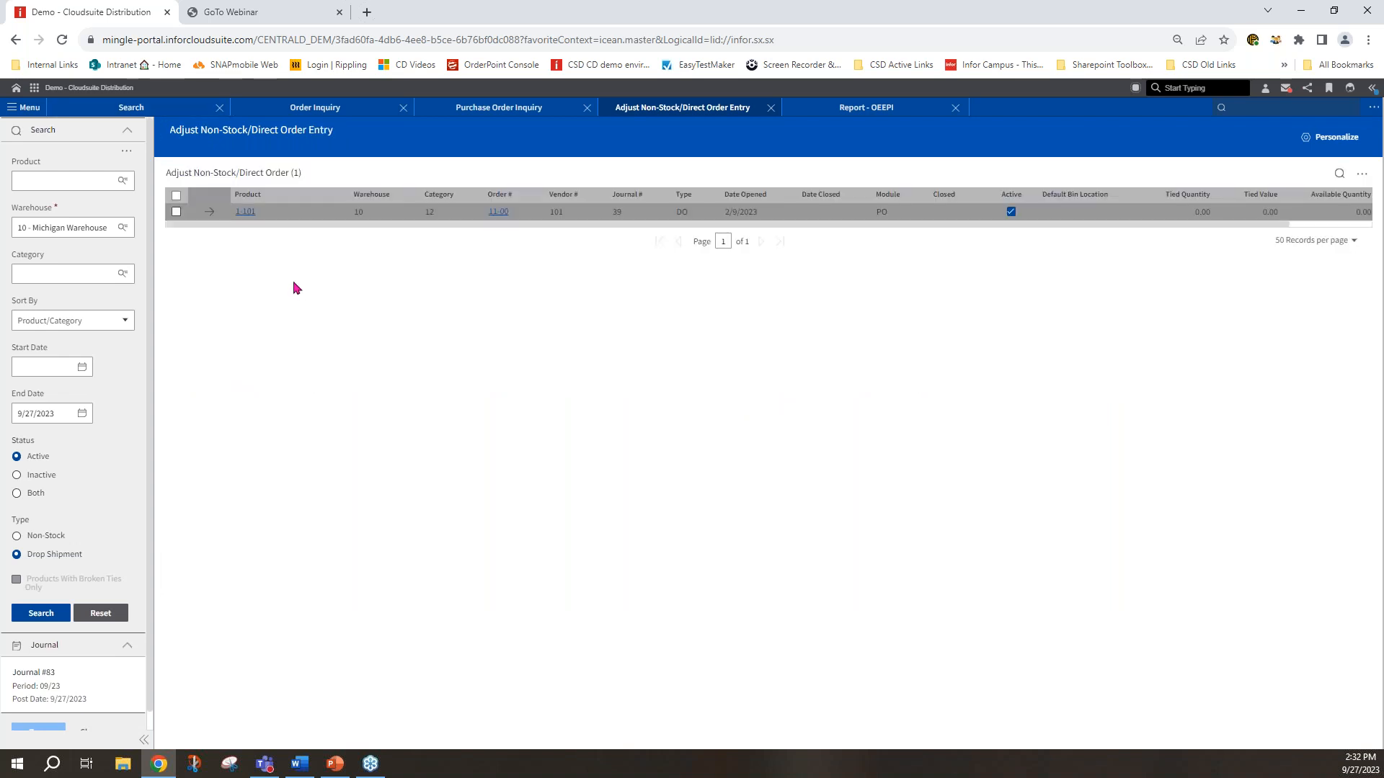
# Adjust the 1-101 drop shipment record with a quantity of 1 and submit the adjustment.
pyautogui.click(176, 213)
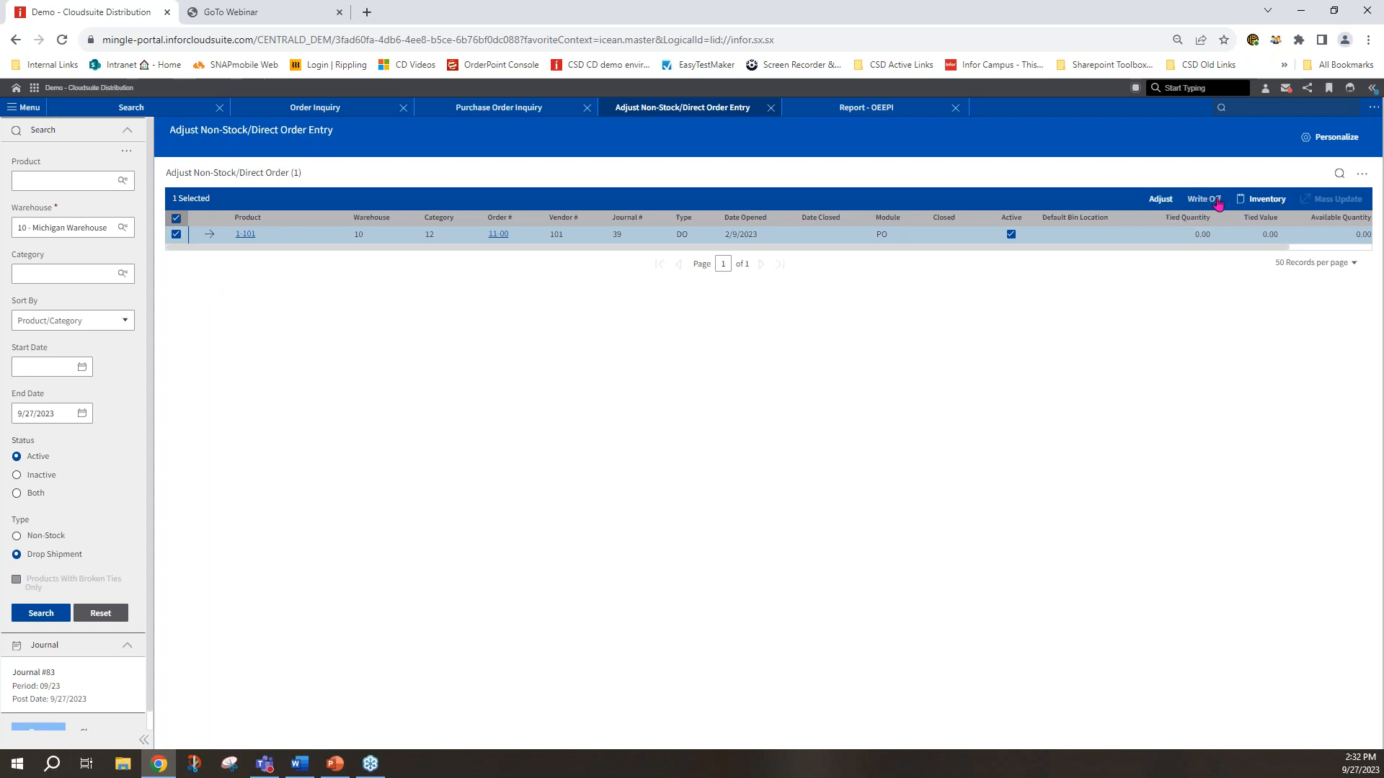
pyautogui.click(1161, 200)
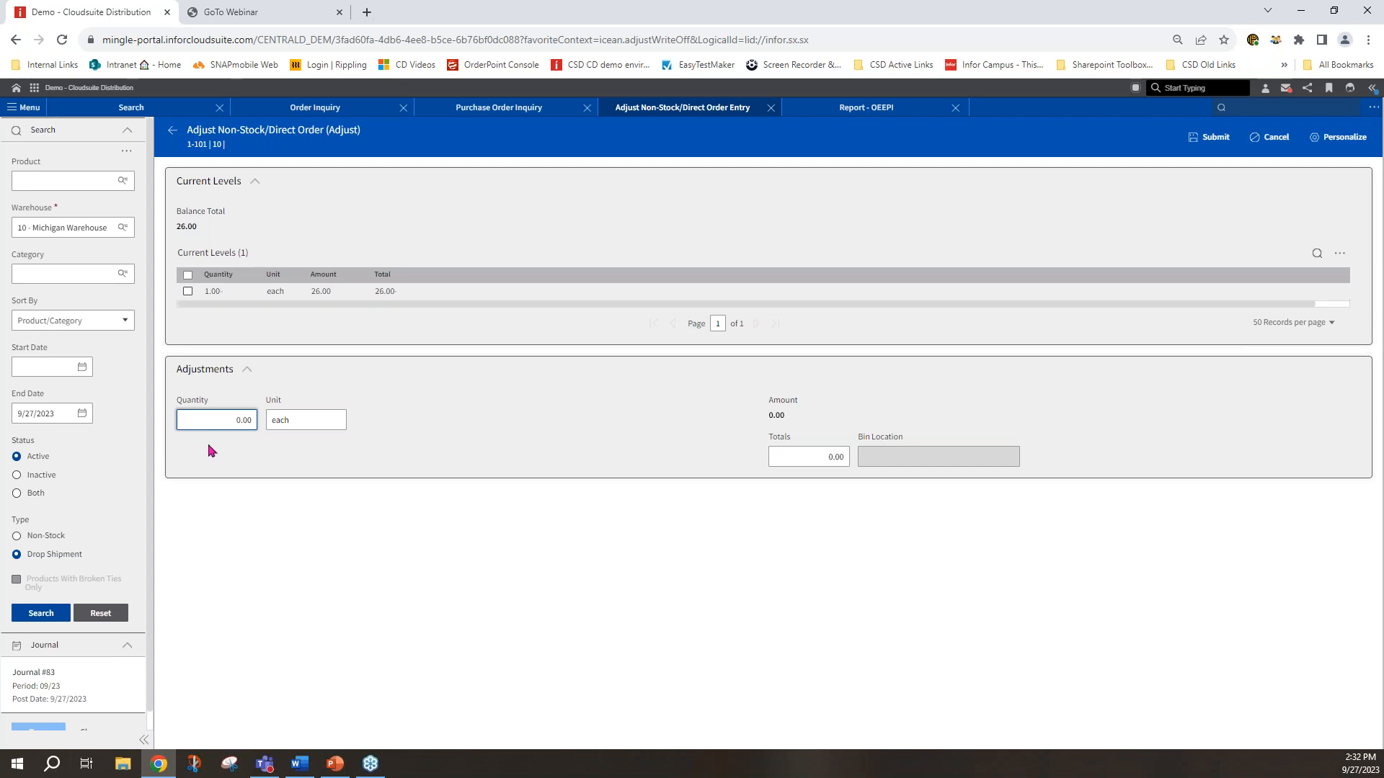
pyautogui.doubleClick(222, 425)
pyautogui.write('1')
pyautogui.click(797, 457)
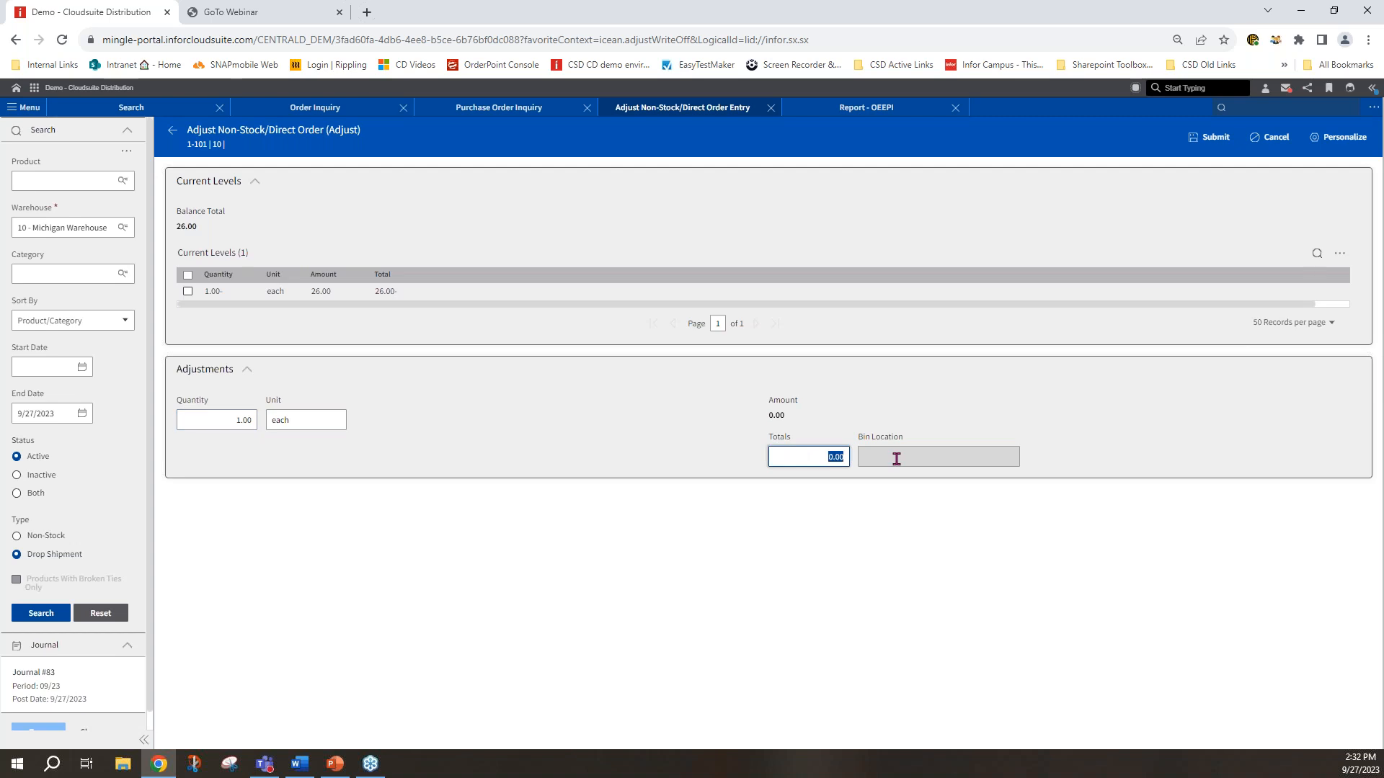
pyautogui.click(1200, 143)
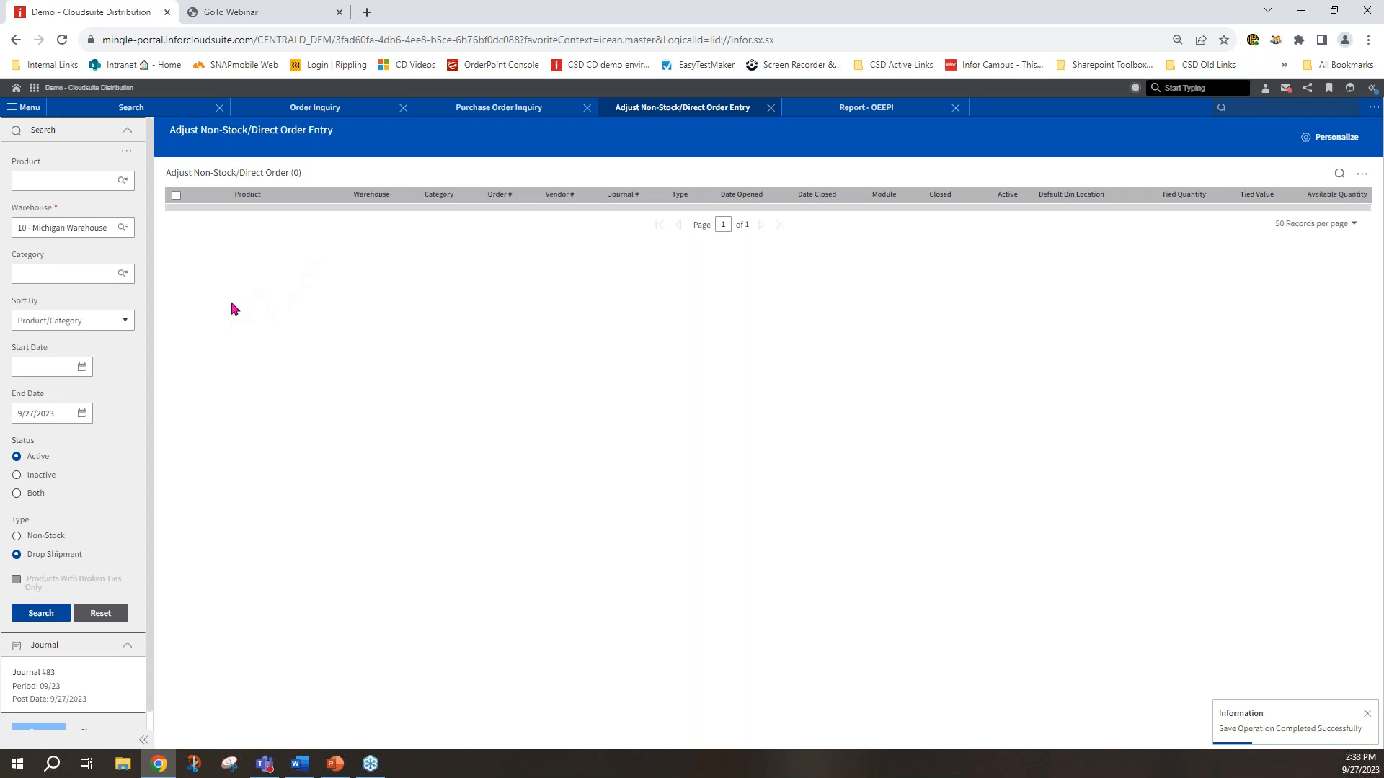
# Search for the remaining active Non-Stock records and switch to Word.
pyautogui.click(43, 537)
pyautogui.click(37, 613)
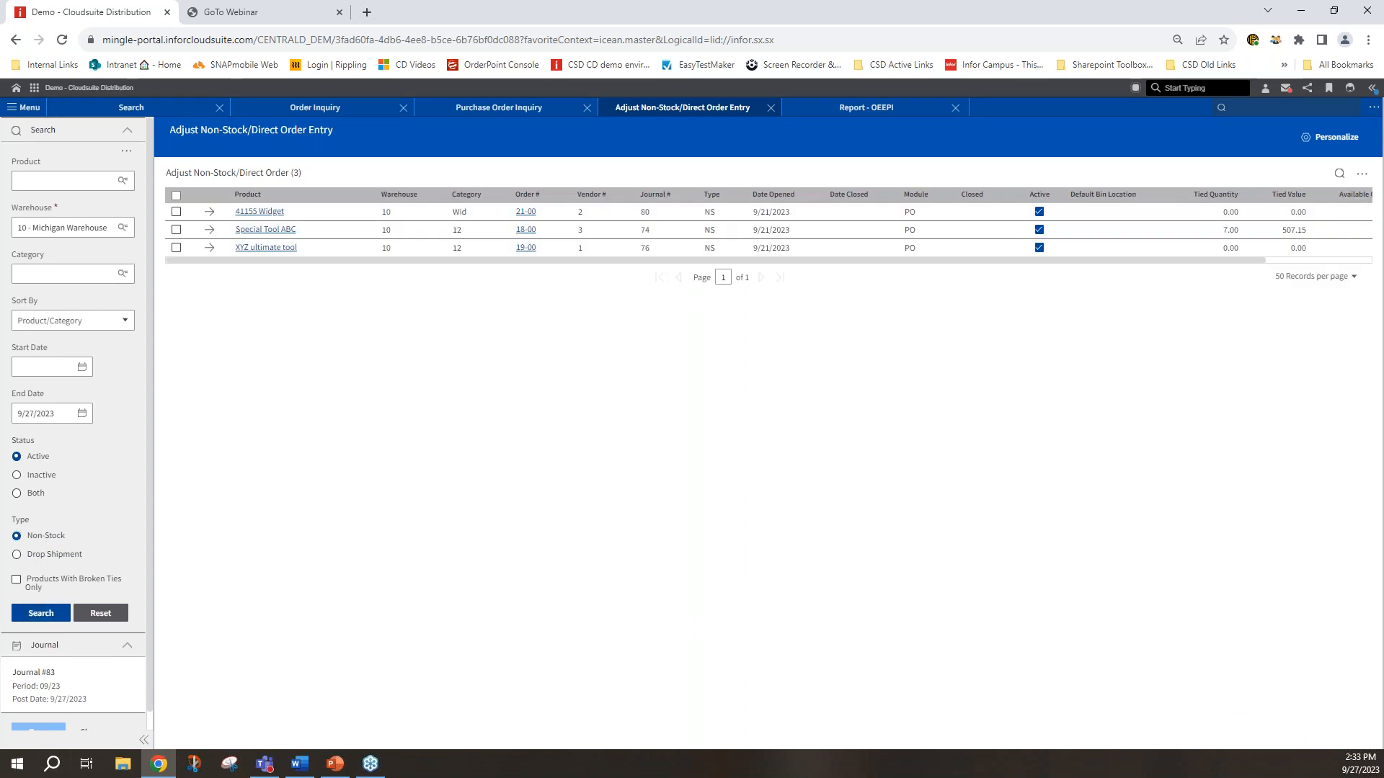
pyautogui.hotkey('alt', 'Tab')
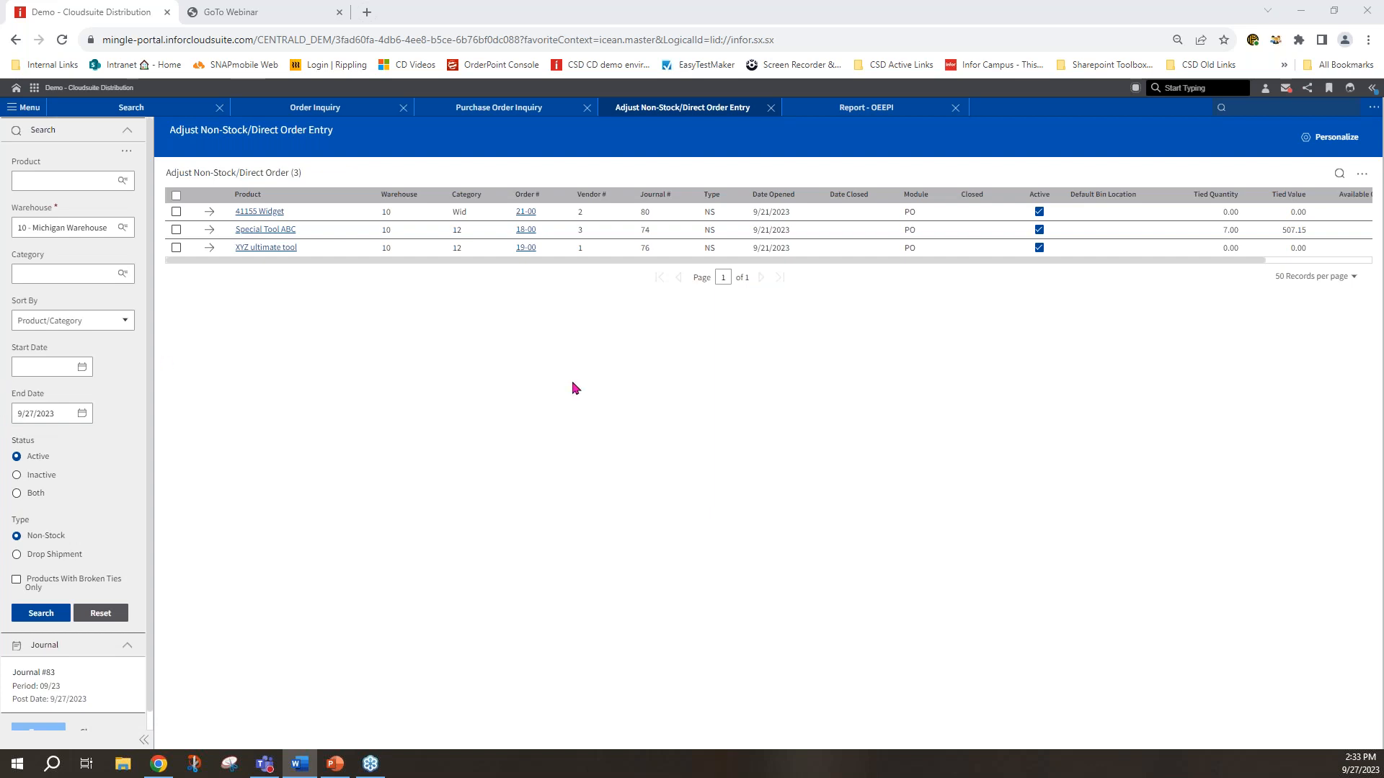
# Examine the broken-tie transactions and current levels of the 41155 Widget non-stock record, and return to the record list.
pyautogui.click(210, 214)
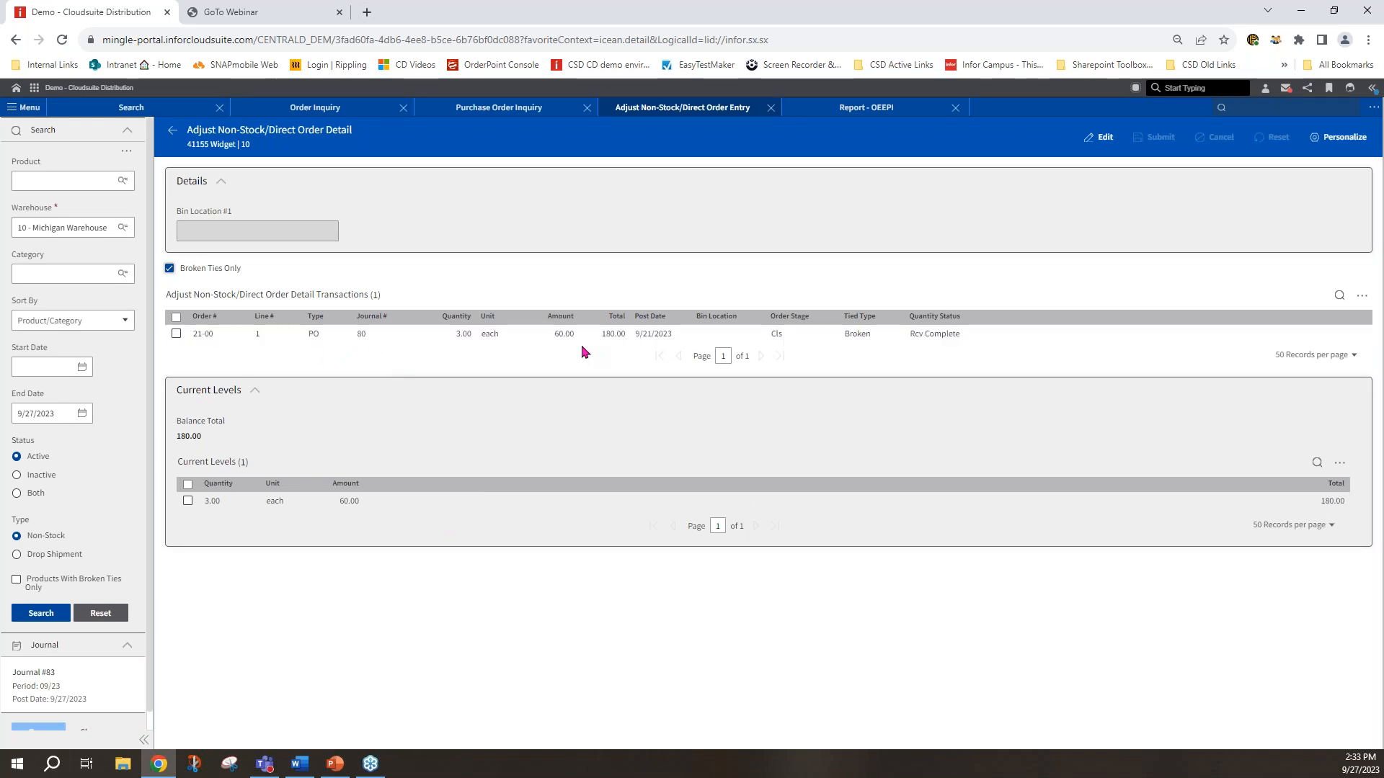
pyautogui.click(172, 131)
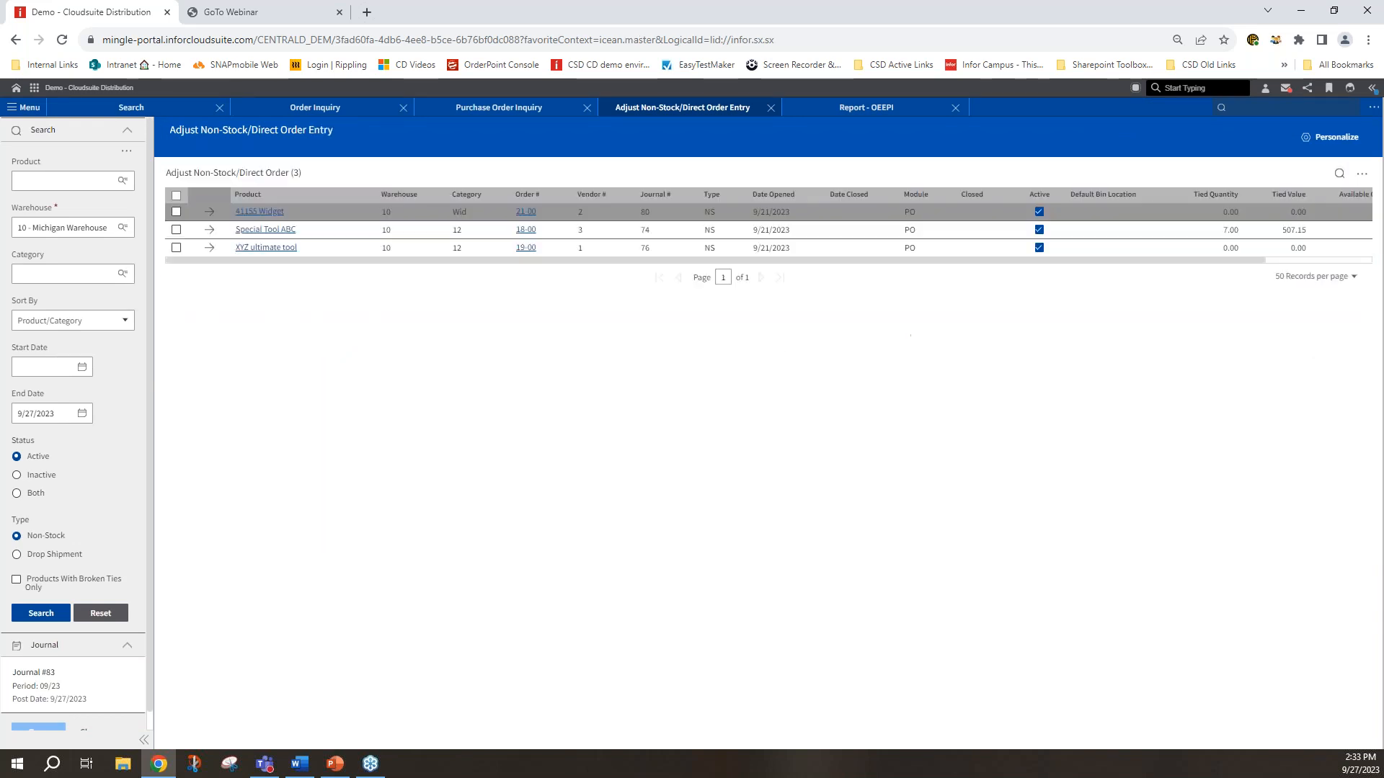
pyautogui.click(211, 214)
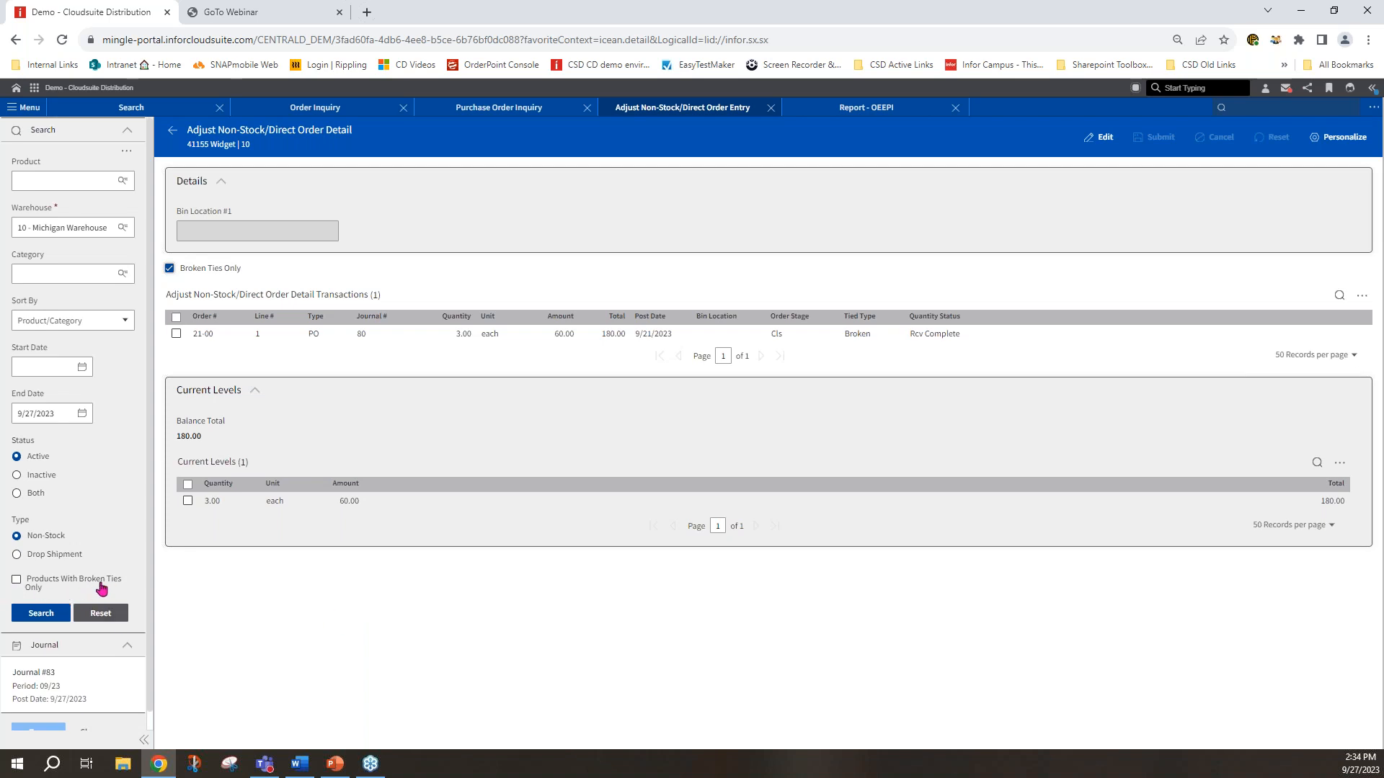
pyautogui.click(172, 130)
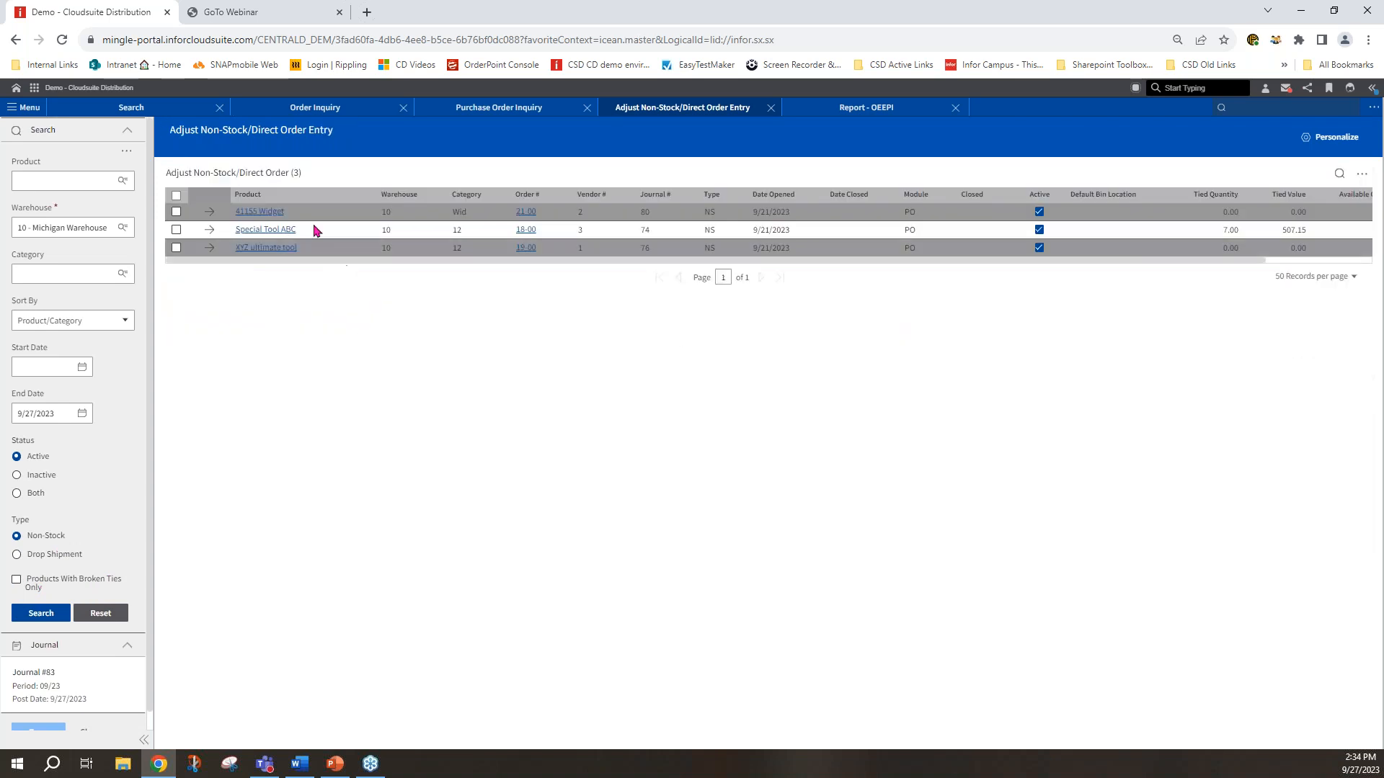
# Restrict the active Non-Stock search to products with broken ties only, and review the 41155 Widget's detail transactions.
pyautogui.click(16, 580)
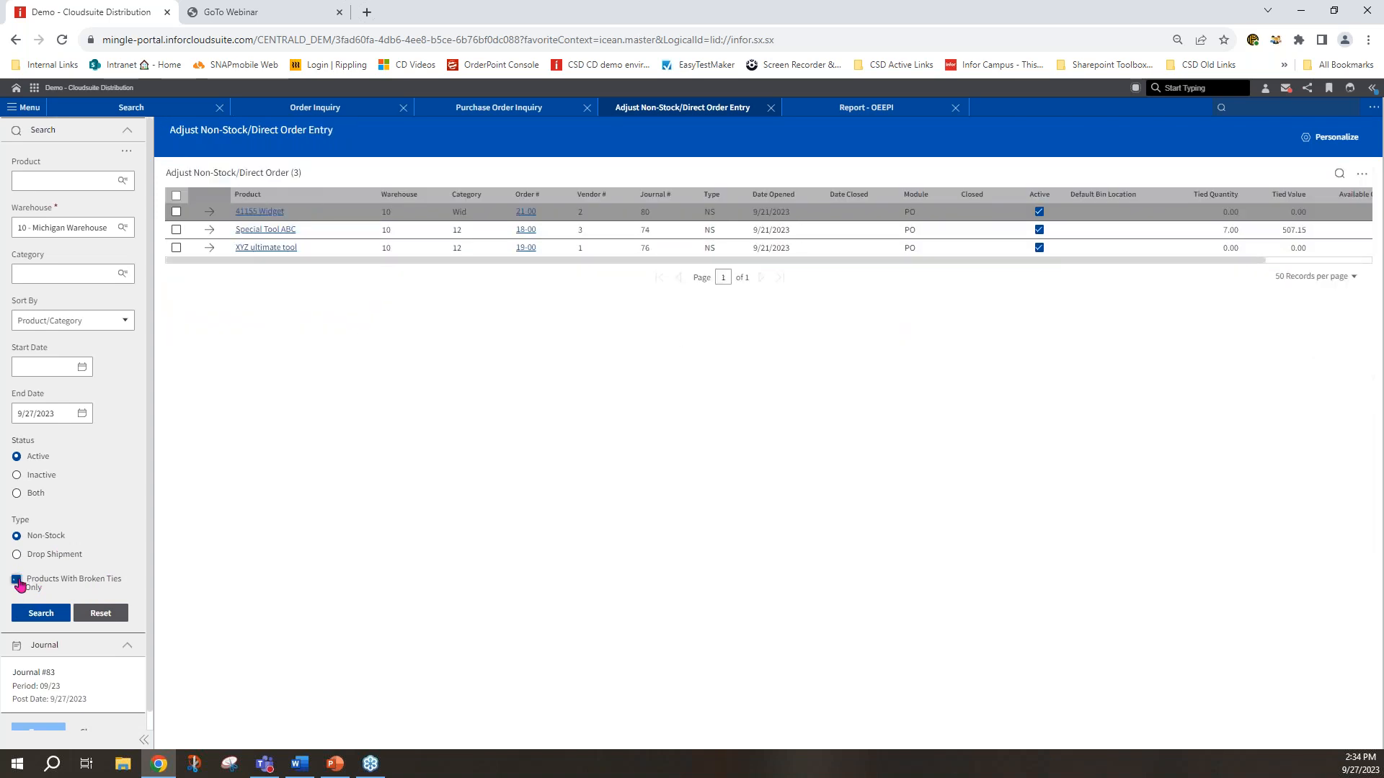
pyautogui.click(41, 613)
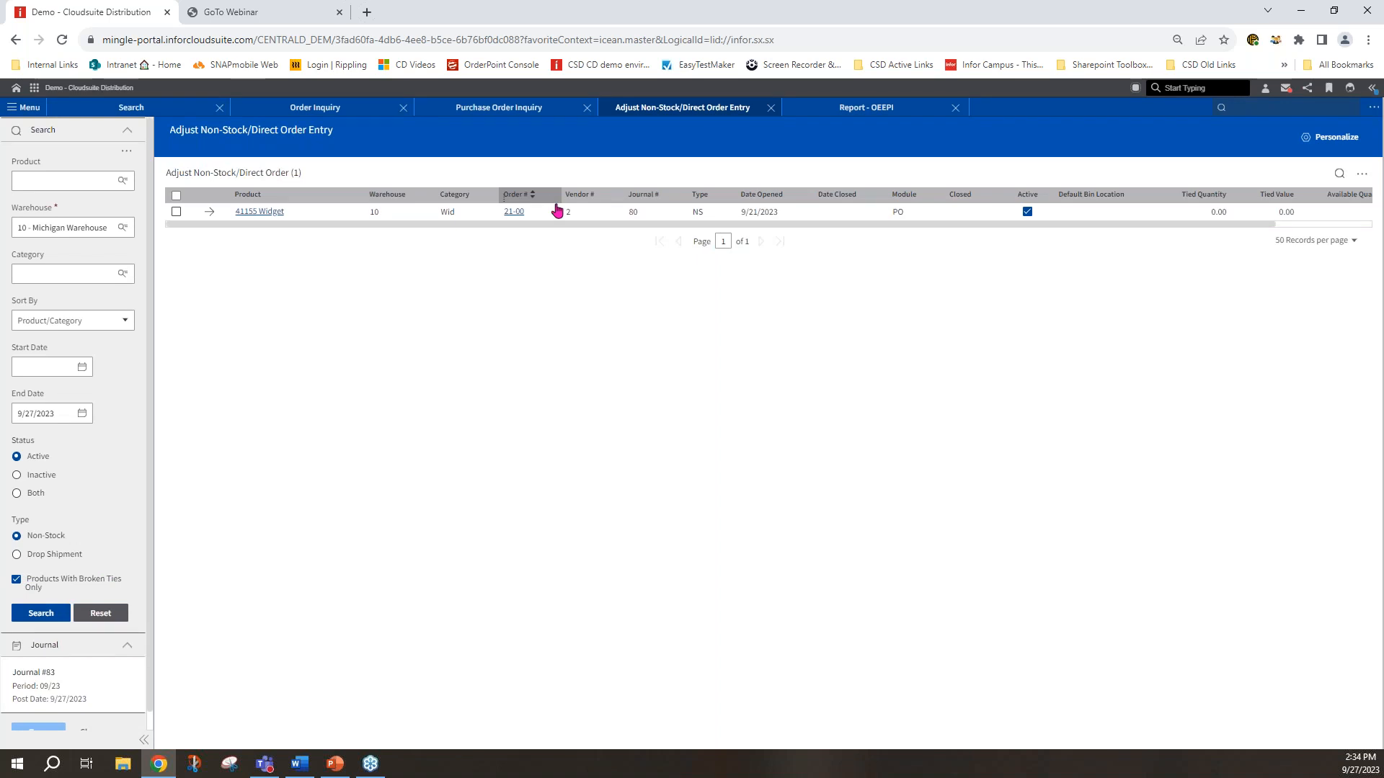
pyautogui.click(213, 213)
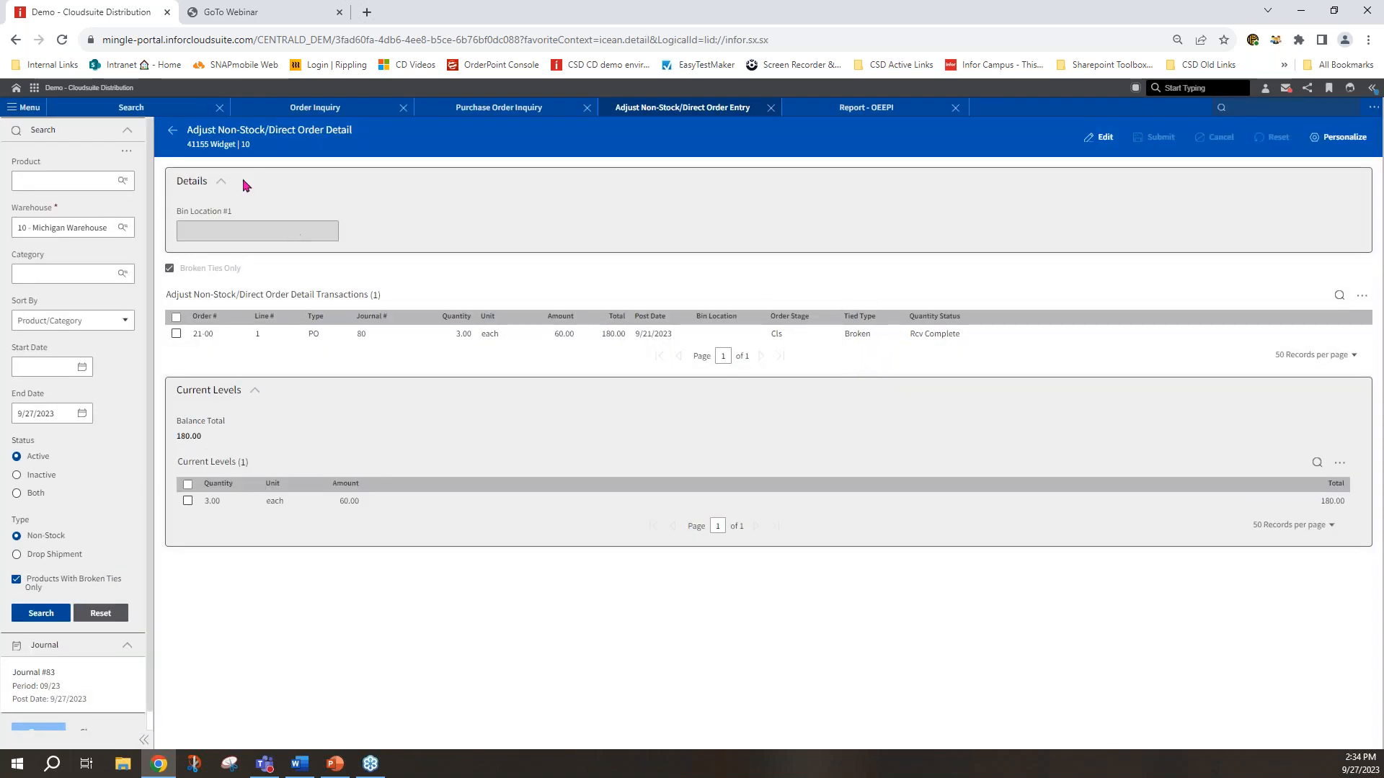
pyautogui.click(174, 131)
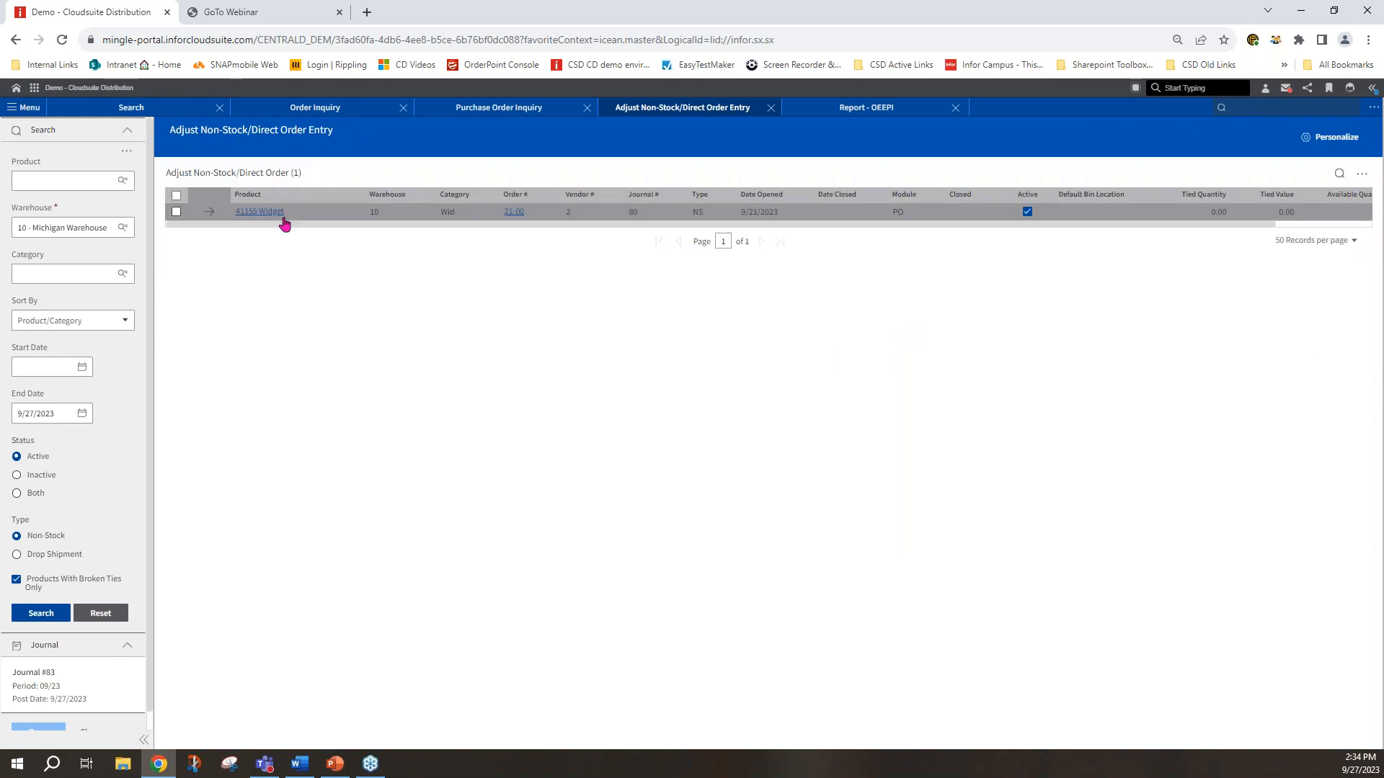
# Trace the 41155 Widget's purchase order line through its ties to the tied sales order.
pyautogui.click(513, 214)
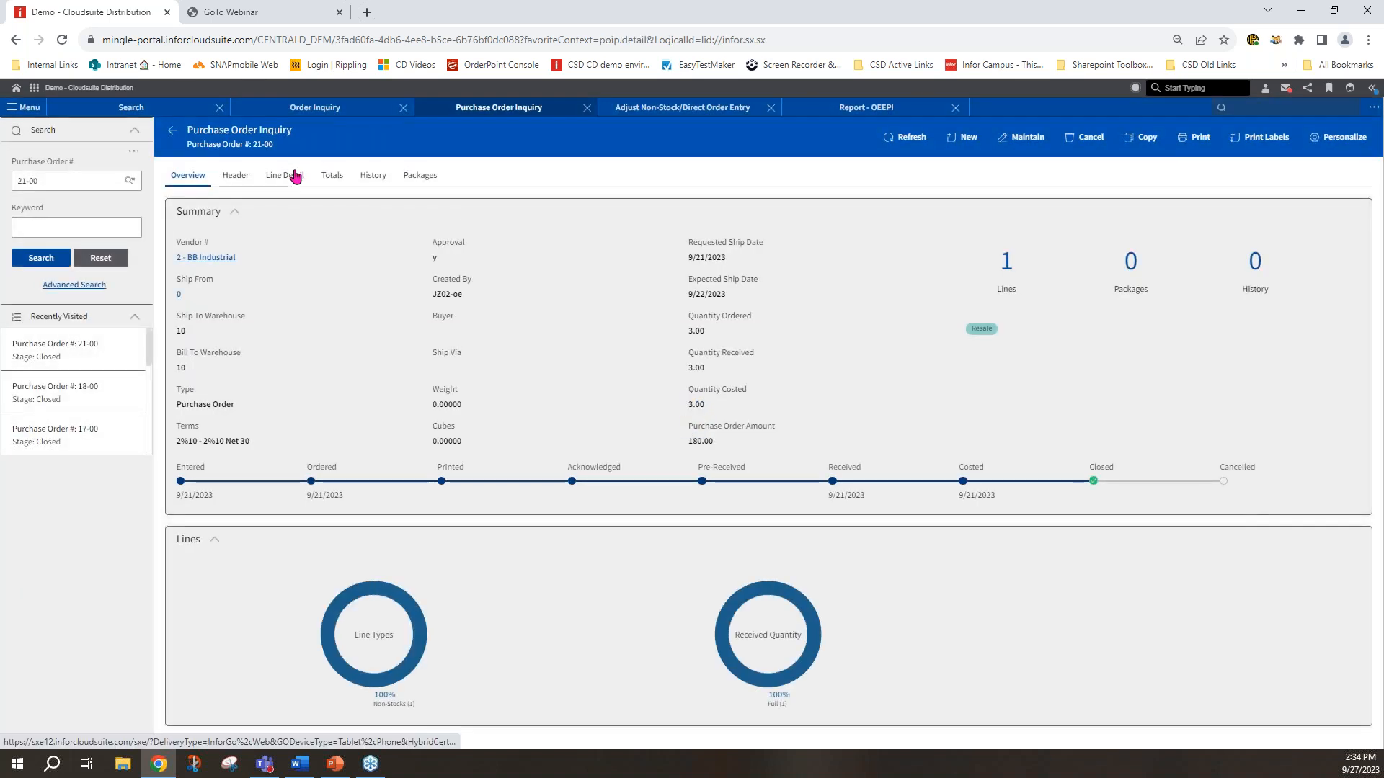
pyautogui.click(295, 176)
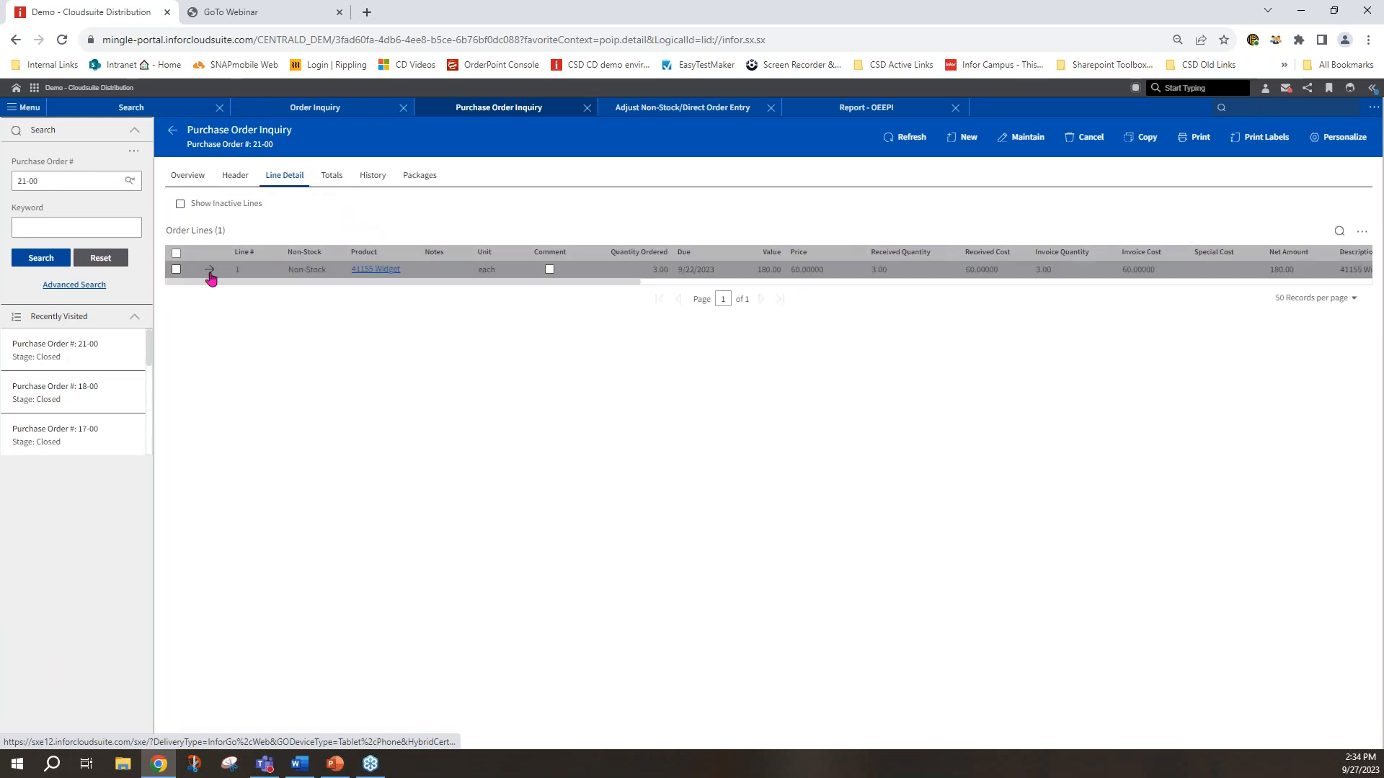
pyautogui.click(210, 271)
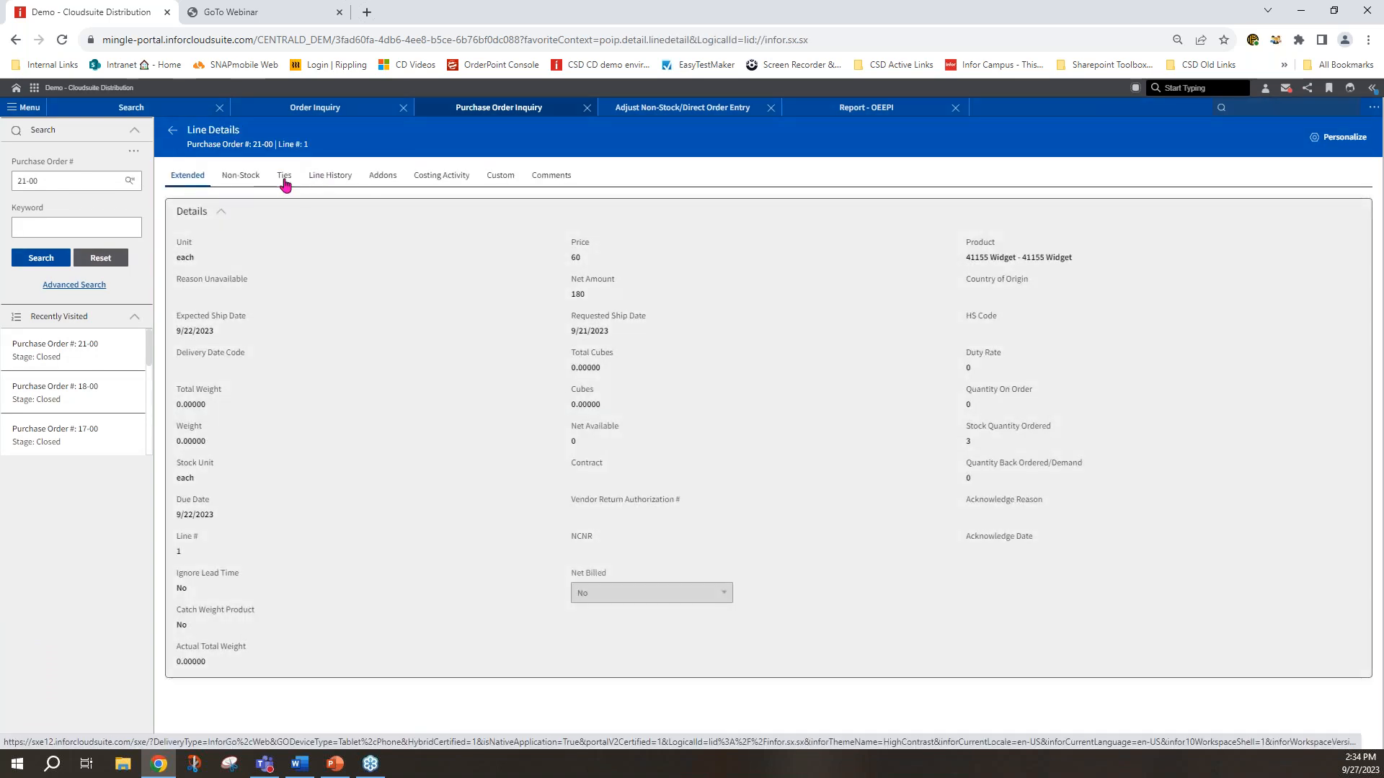
pyautogui.click(285, 178)
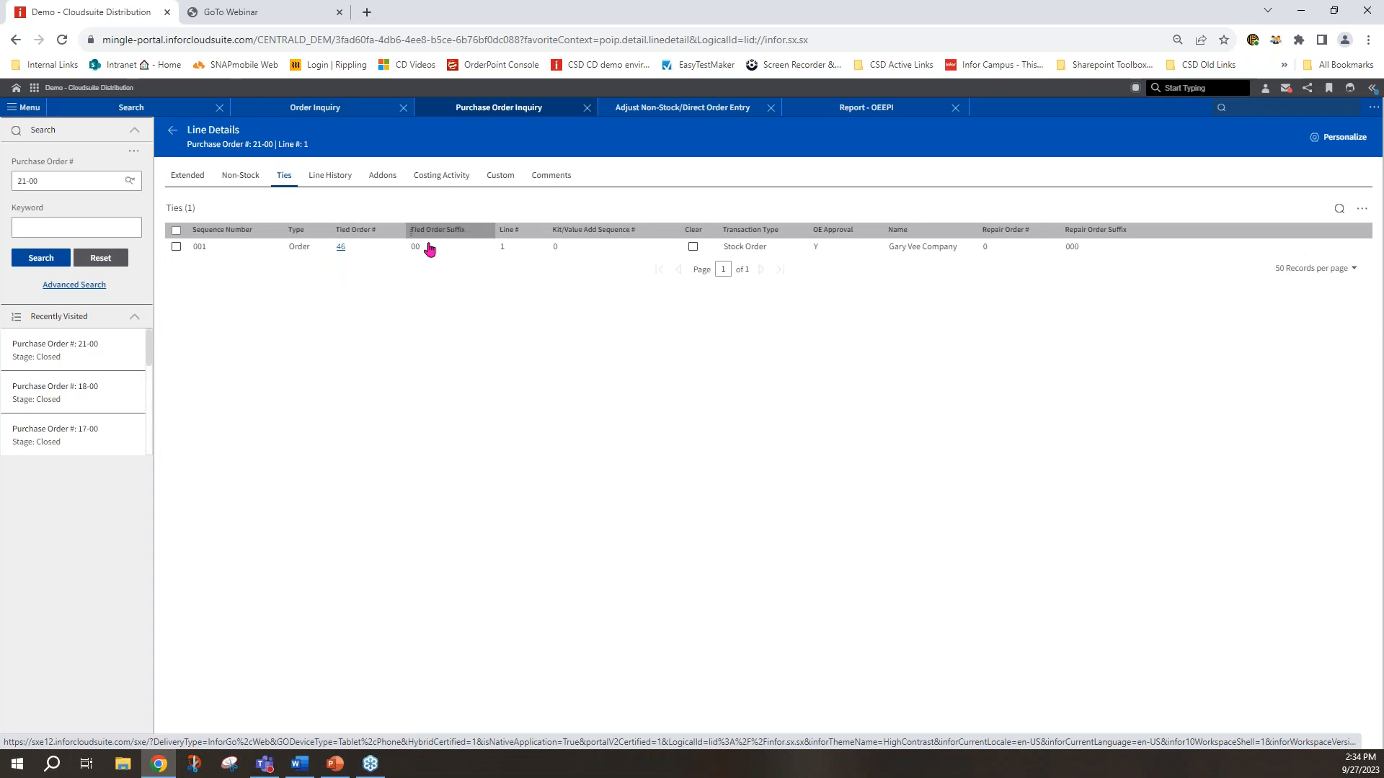
pyautogui.click(423, 251)
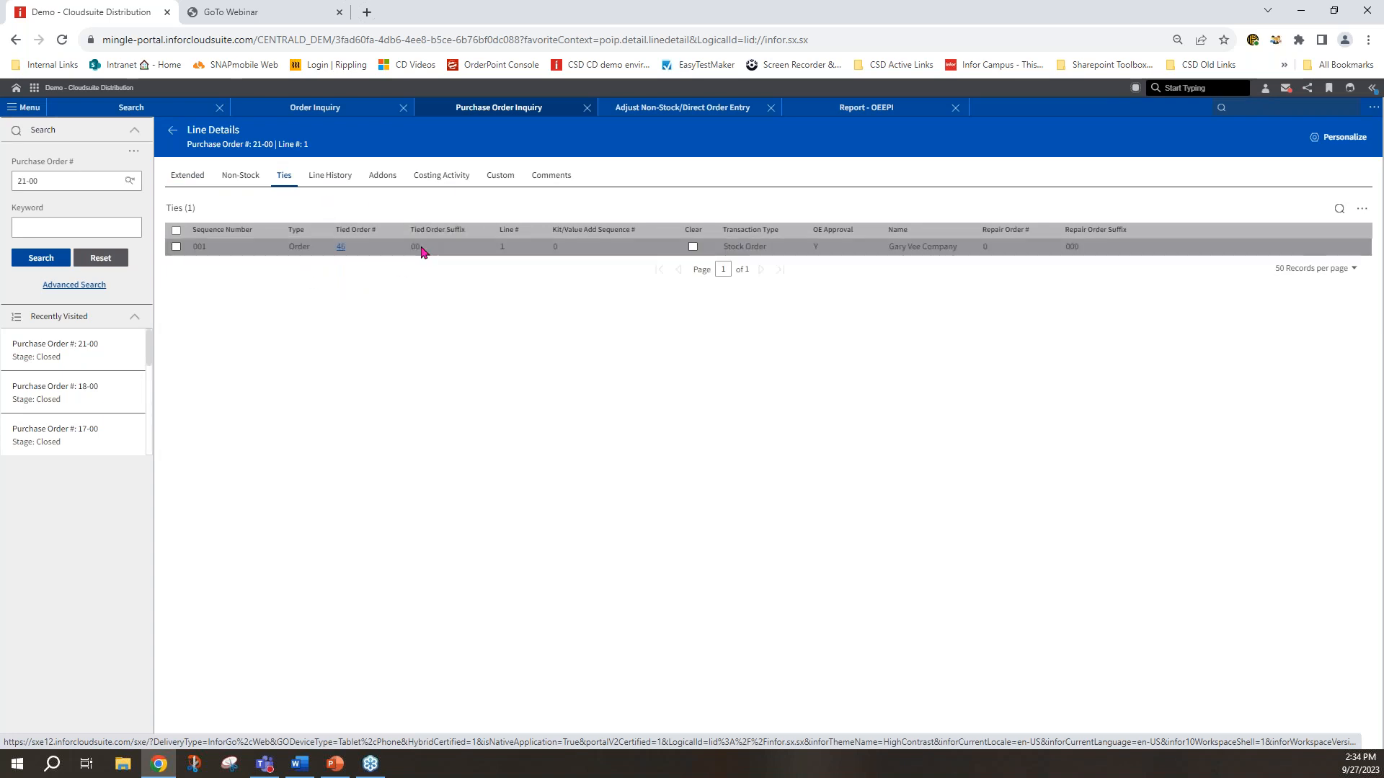
pyautogui.click(341, 248)
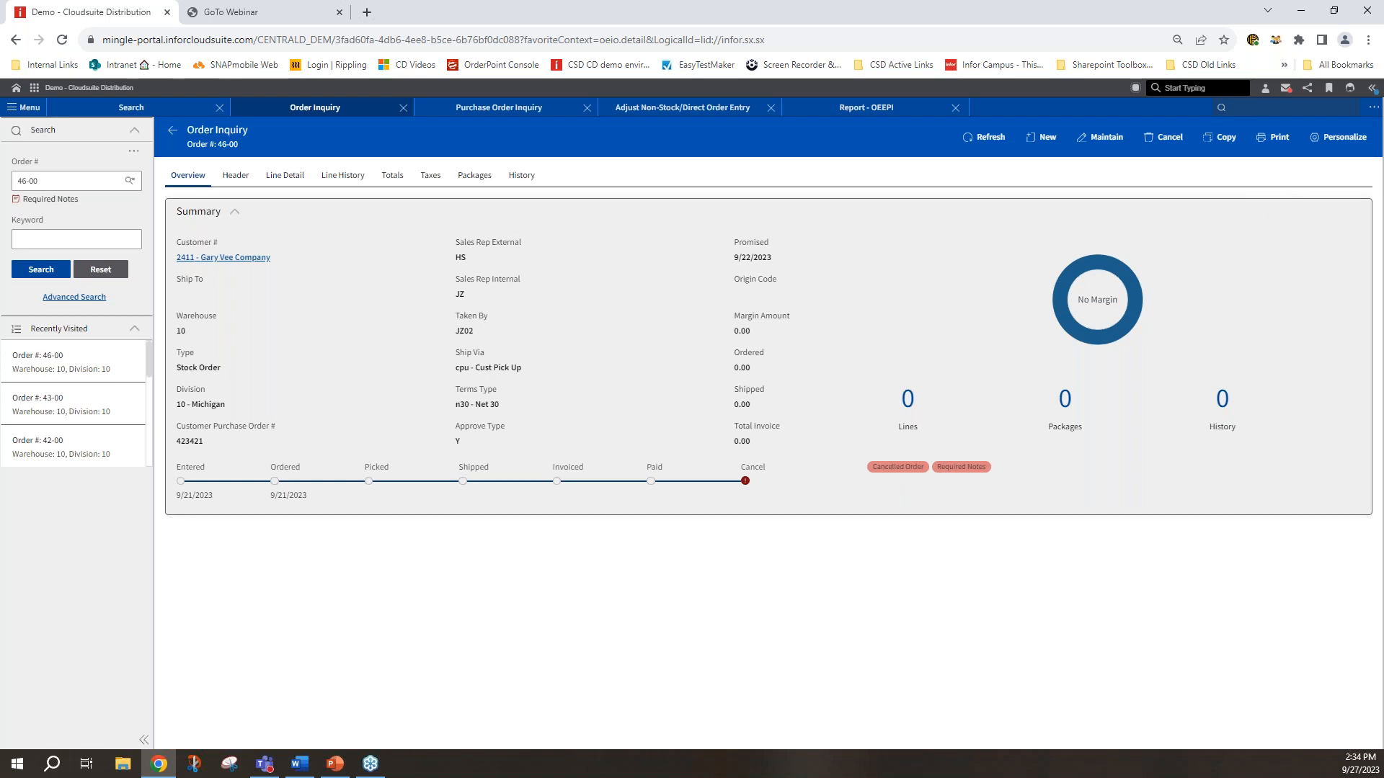
# Show the context apps beside the tied sales order, and read its required order note in full.
pyautogui.click(1371, 87)
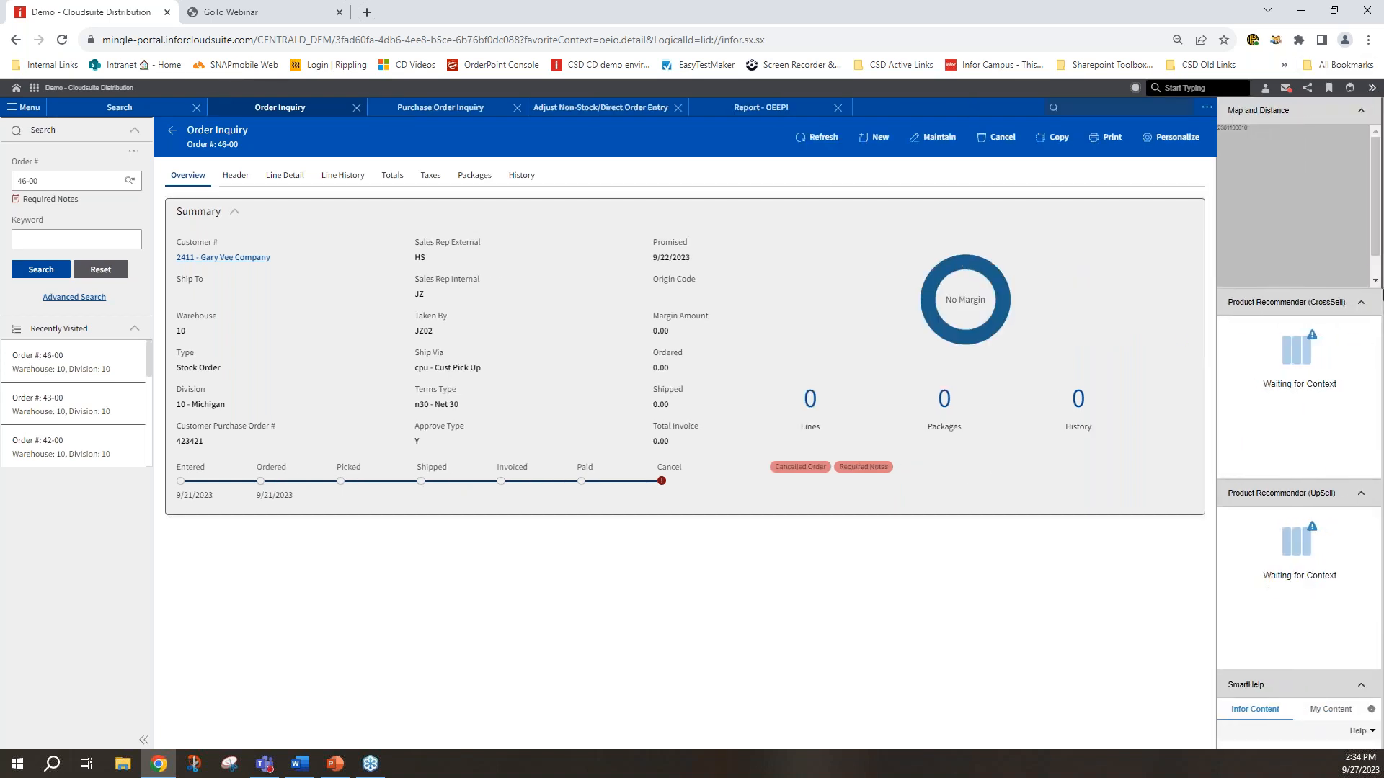
pyautogui.moveTo(1383, 296); pyautogui.dragTo(1382, 306)
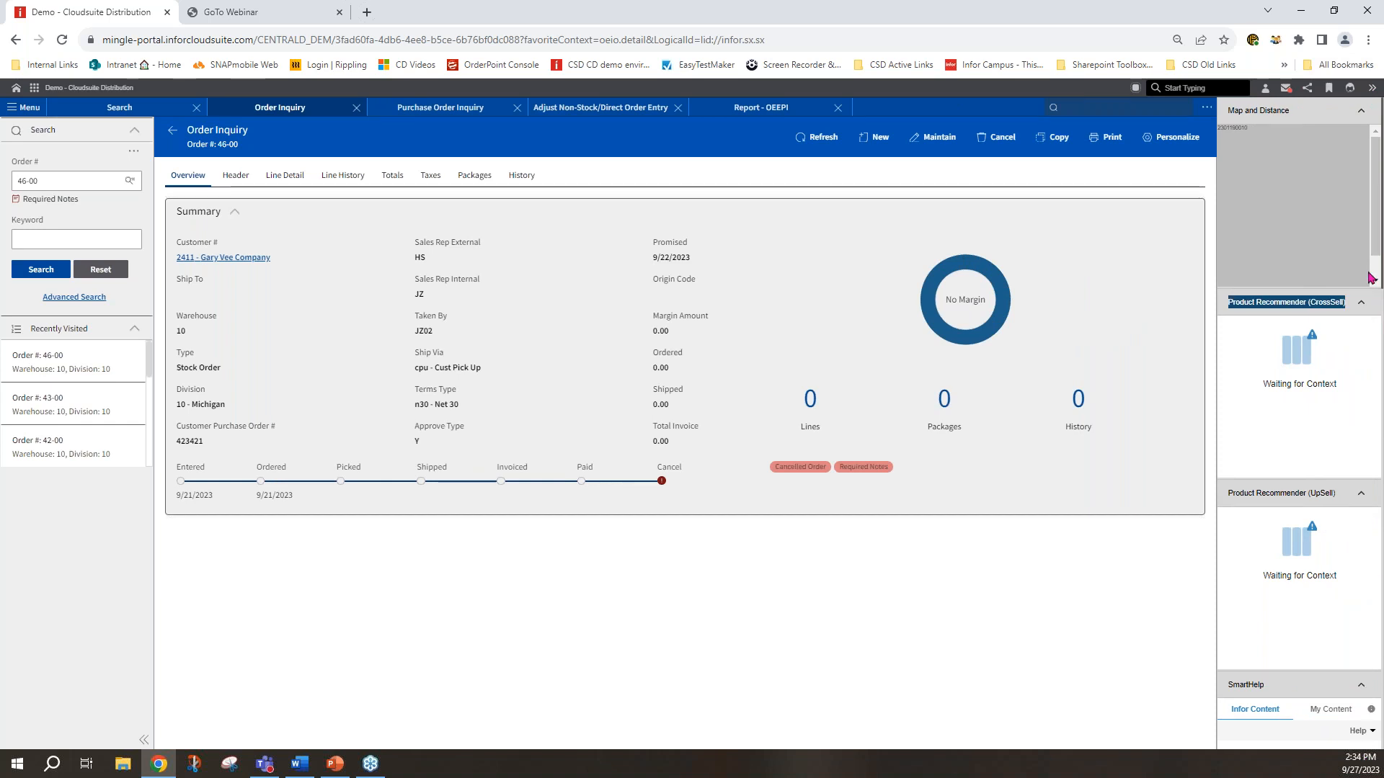
pyautogui.click(1301, 11)
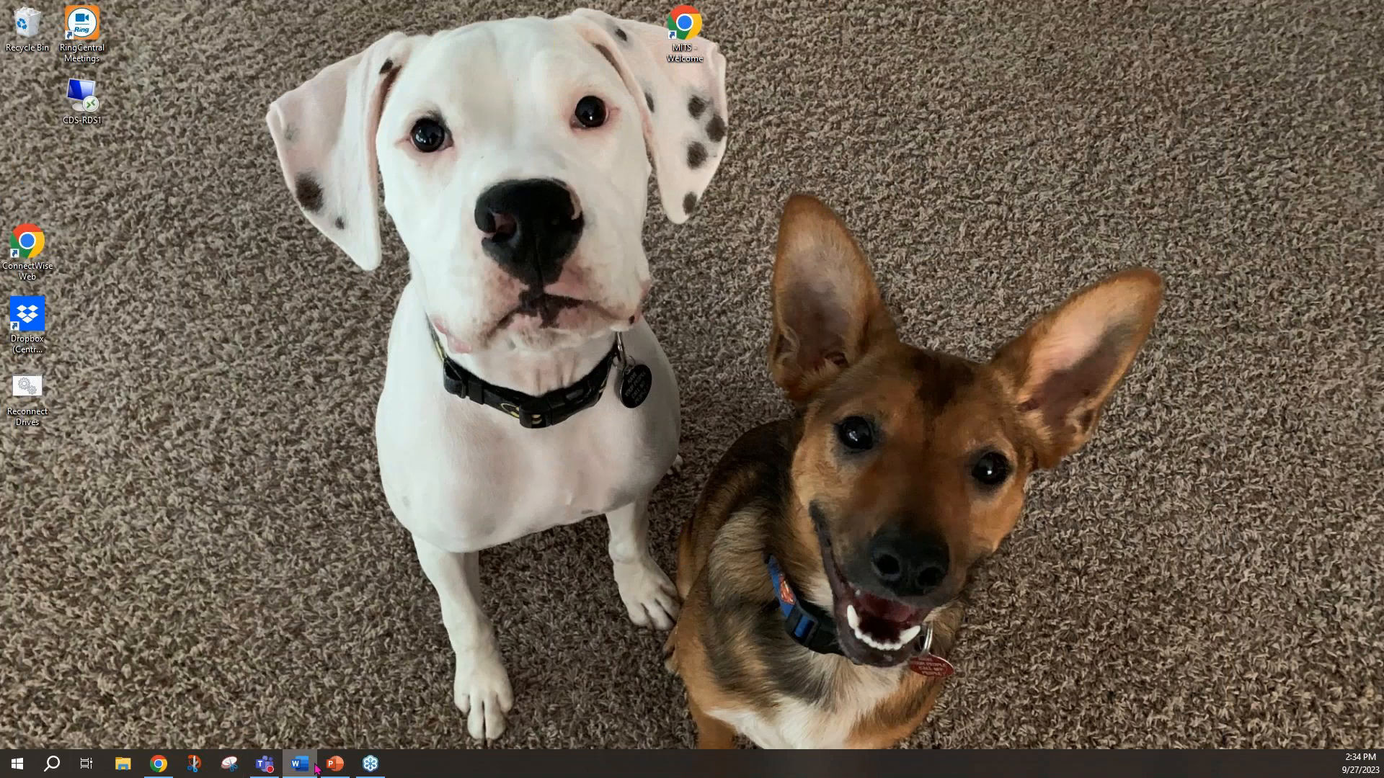
pyautogui.click(158, 764)
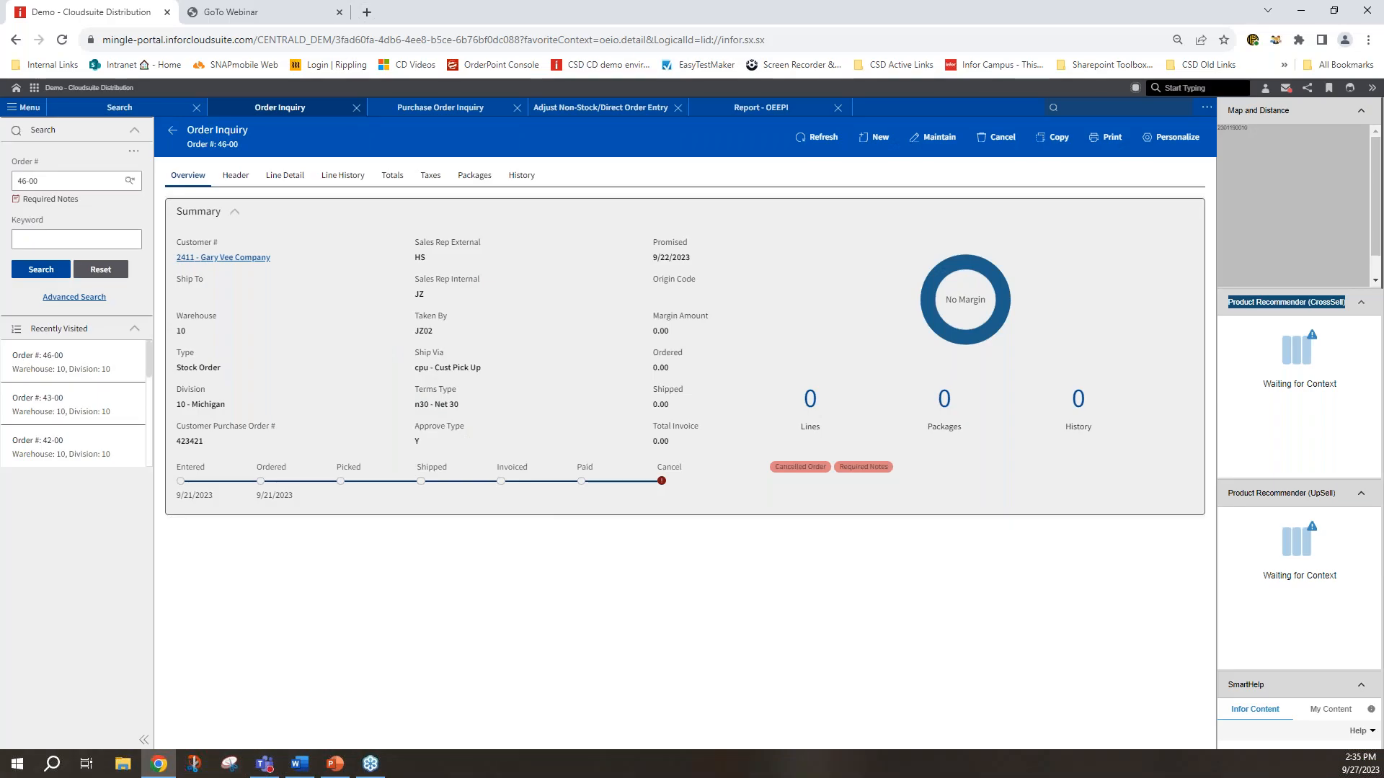
pyautogui.click(1334, 11)
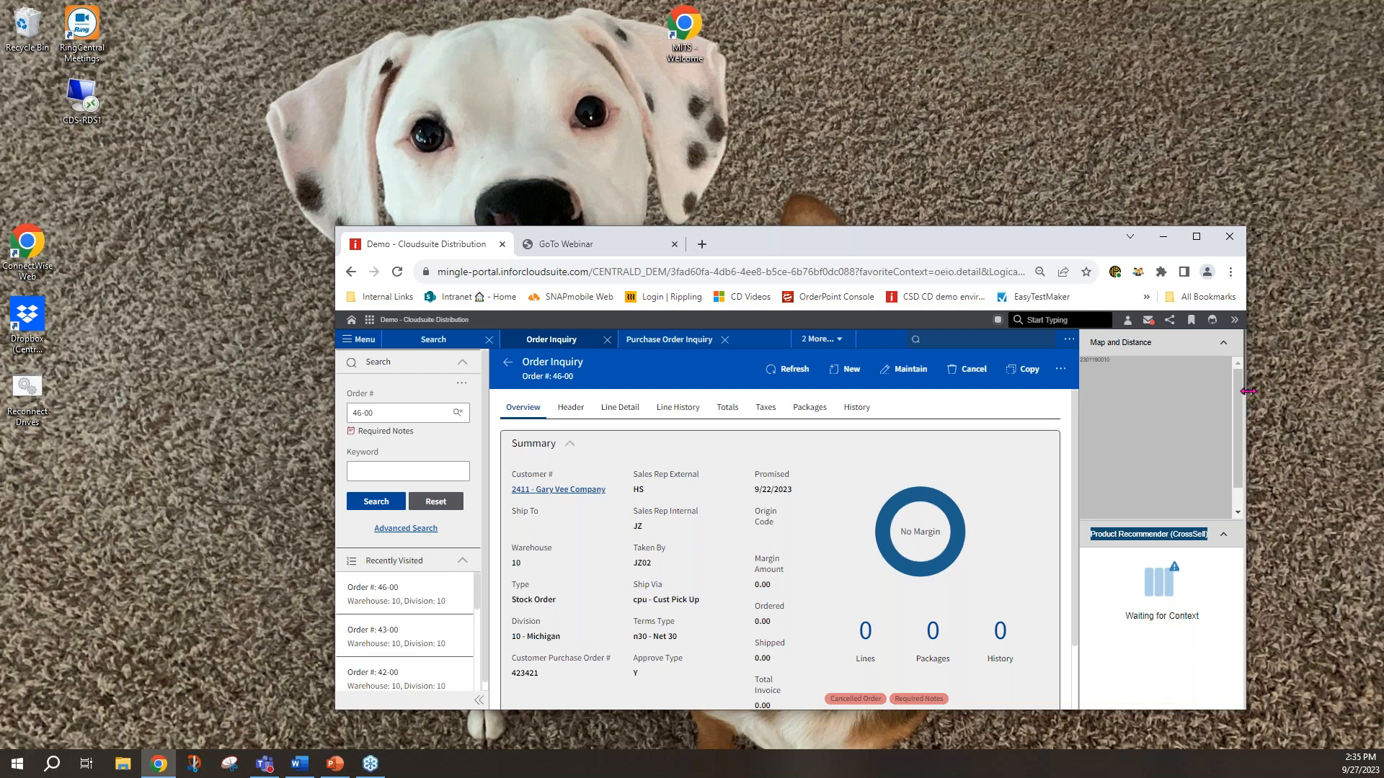
pyautogui.moveTo(1244, 397); pyautogui.dragTo(1262, 539)
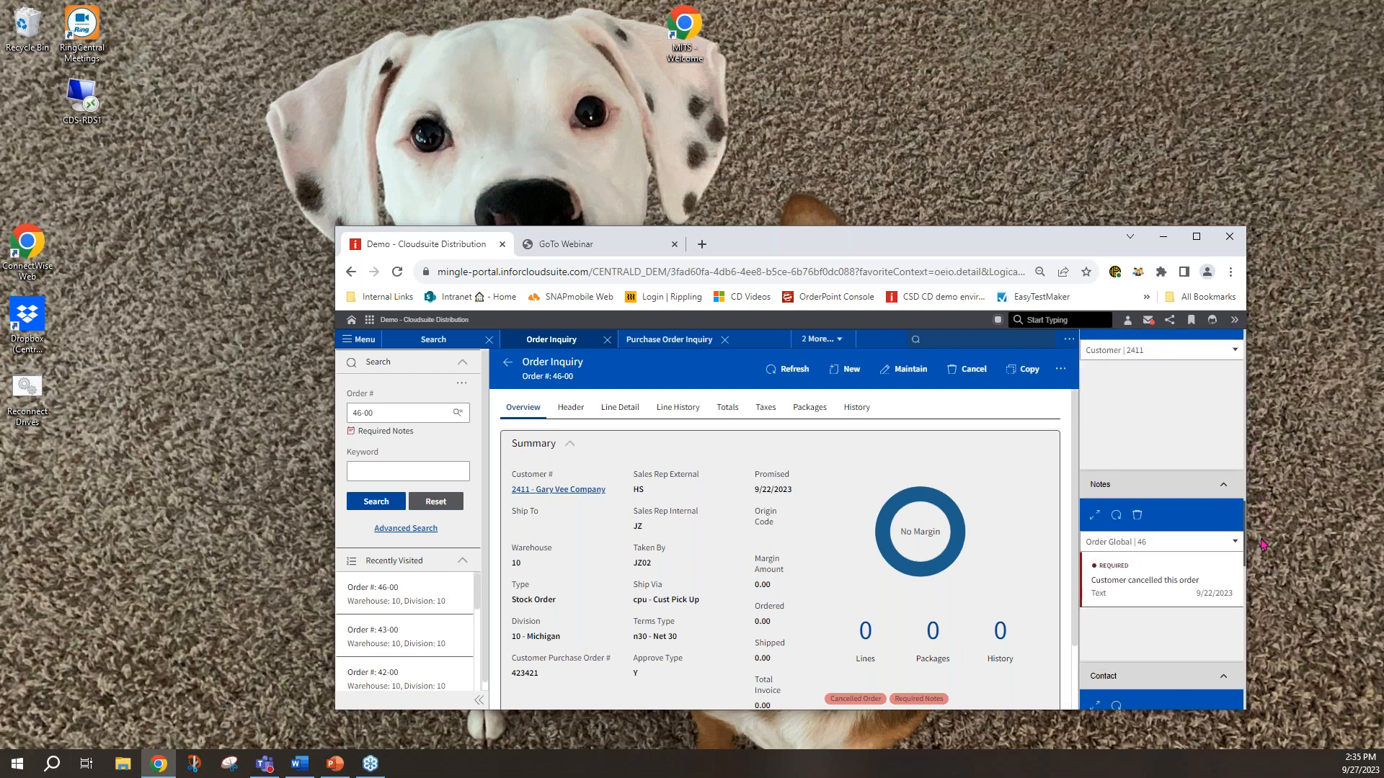
pyautogui.click(1200, 235)
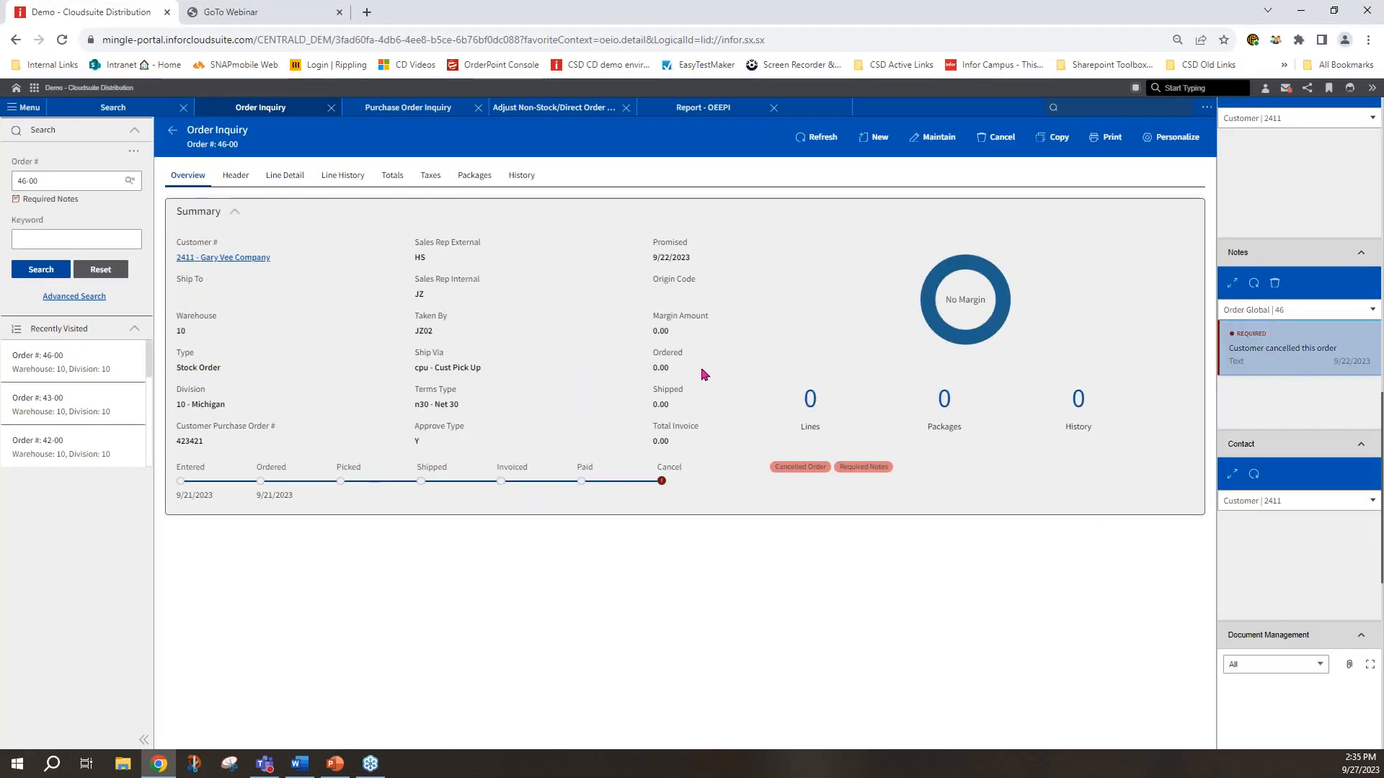
pyautogui.click(1255, 353)
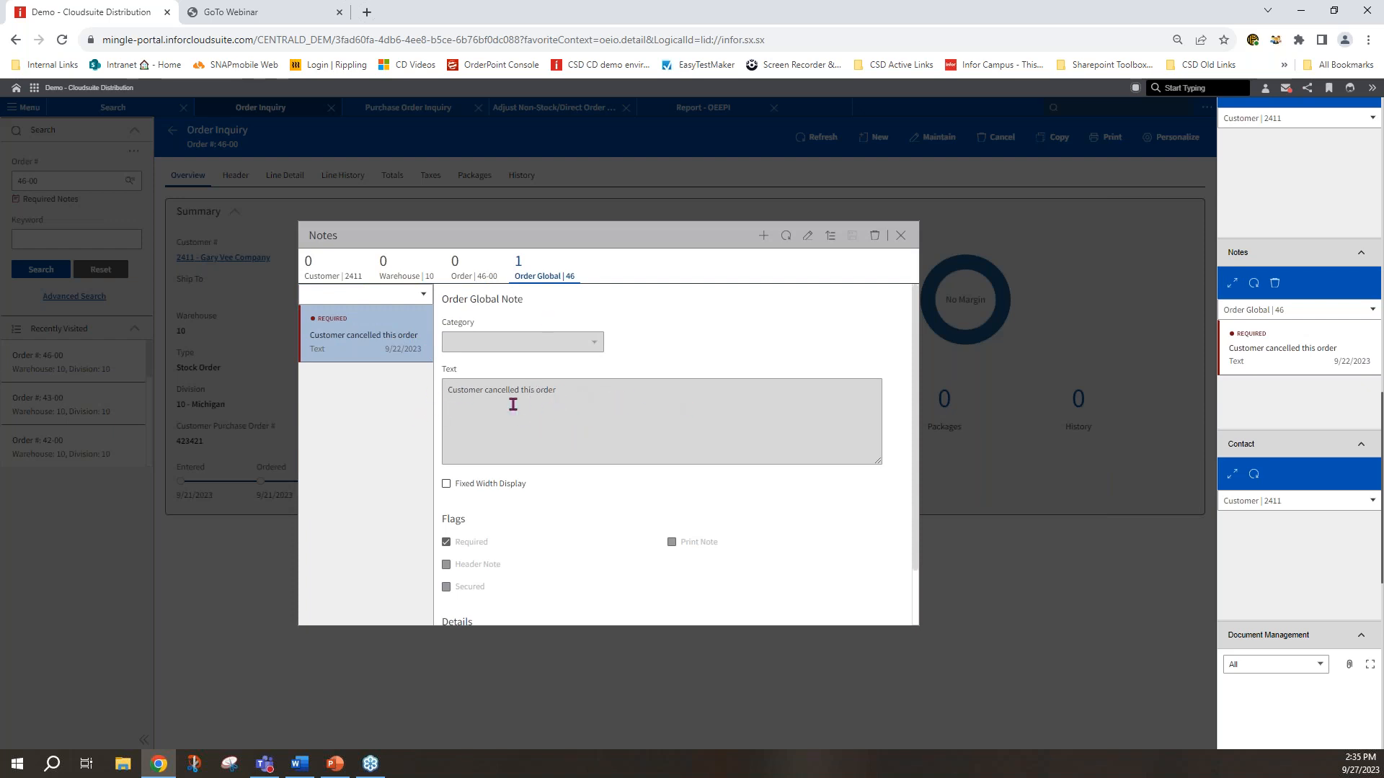
pyautogui.click(901, 236)
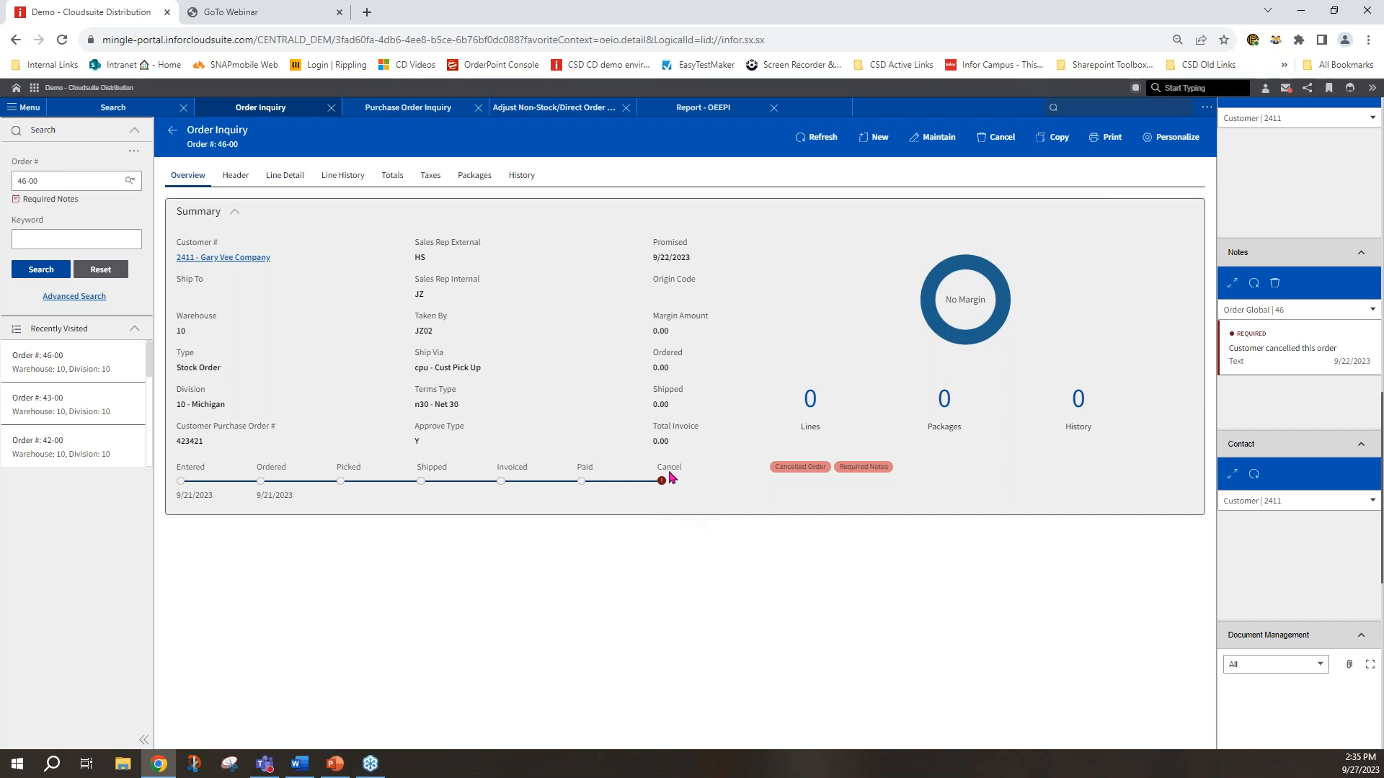
# Return to the non-stock/direct adjustments, and search broken-tie records for Drop Shipment, followed by Non-Stock, in warehouse 10.
pyautogui.click(577, 105)
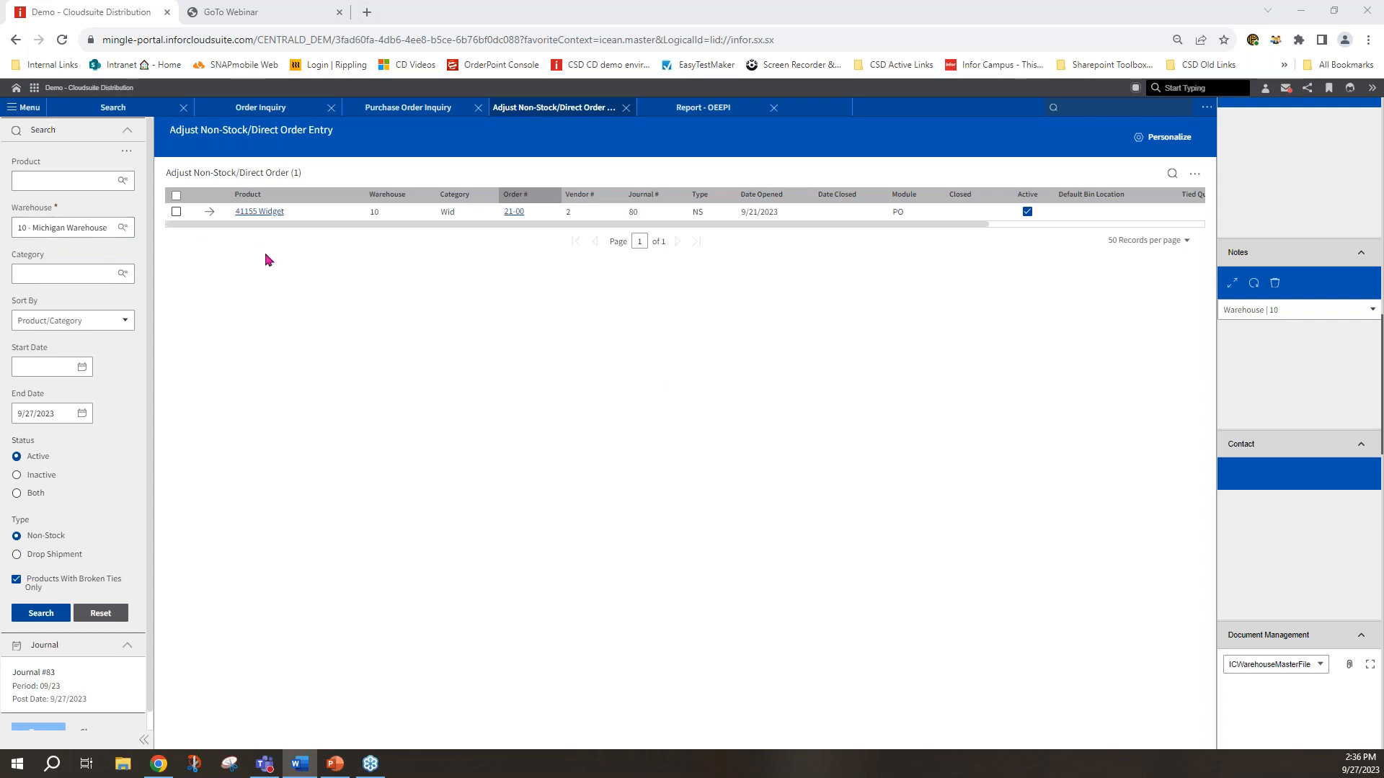
pyautogui.click(16, 555)
pyautogui.click(41, 614)
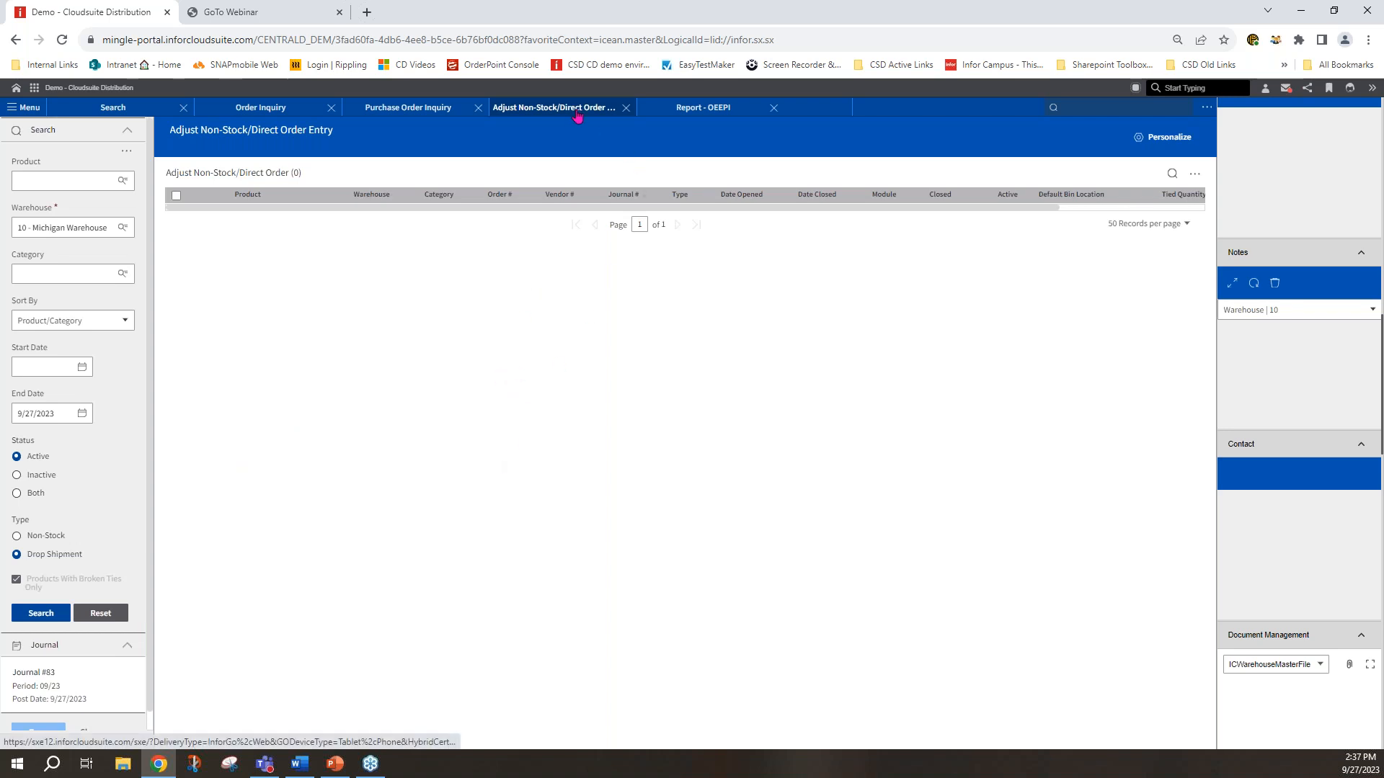
pyautogui.click(35, 538)
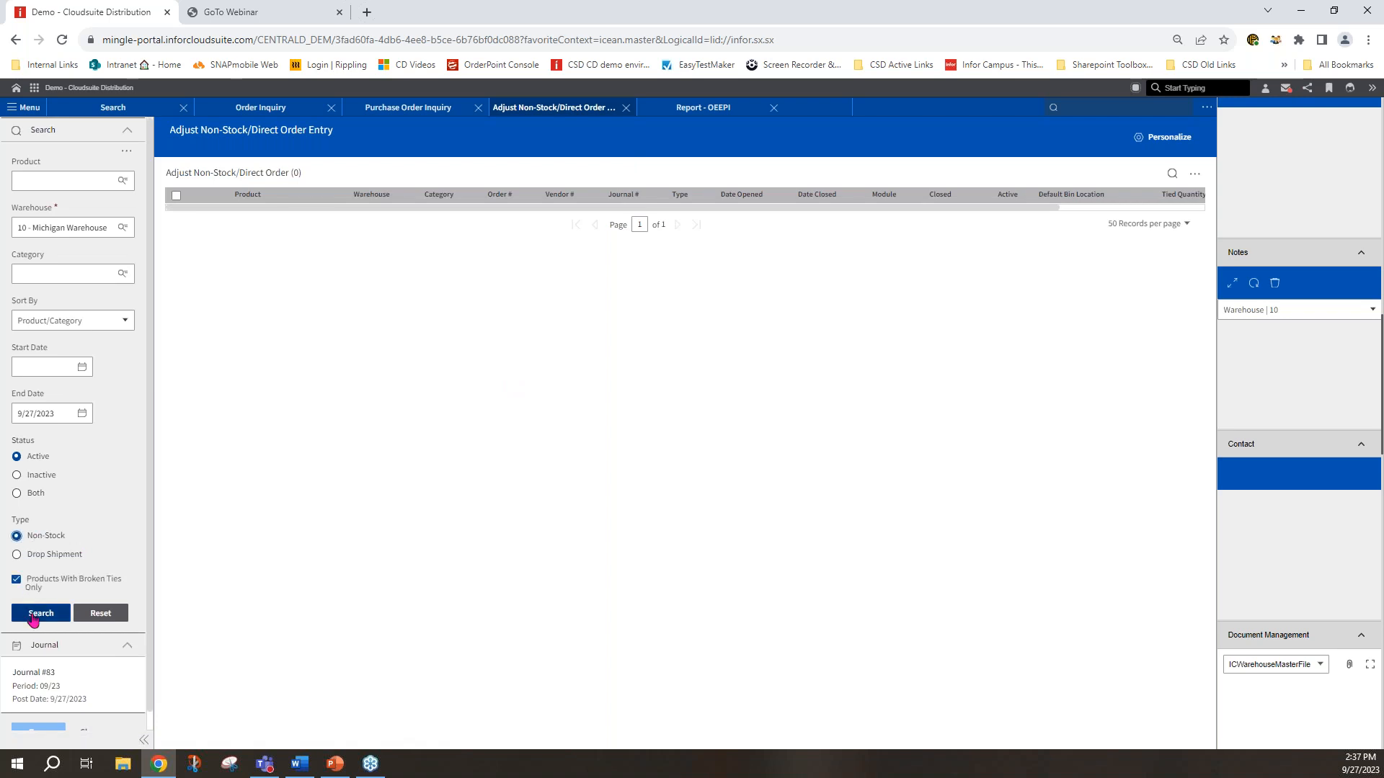
pyautogui.click(39, 613)
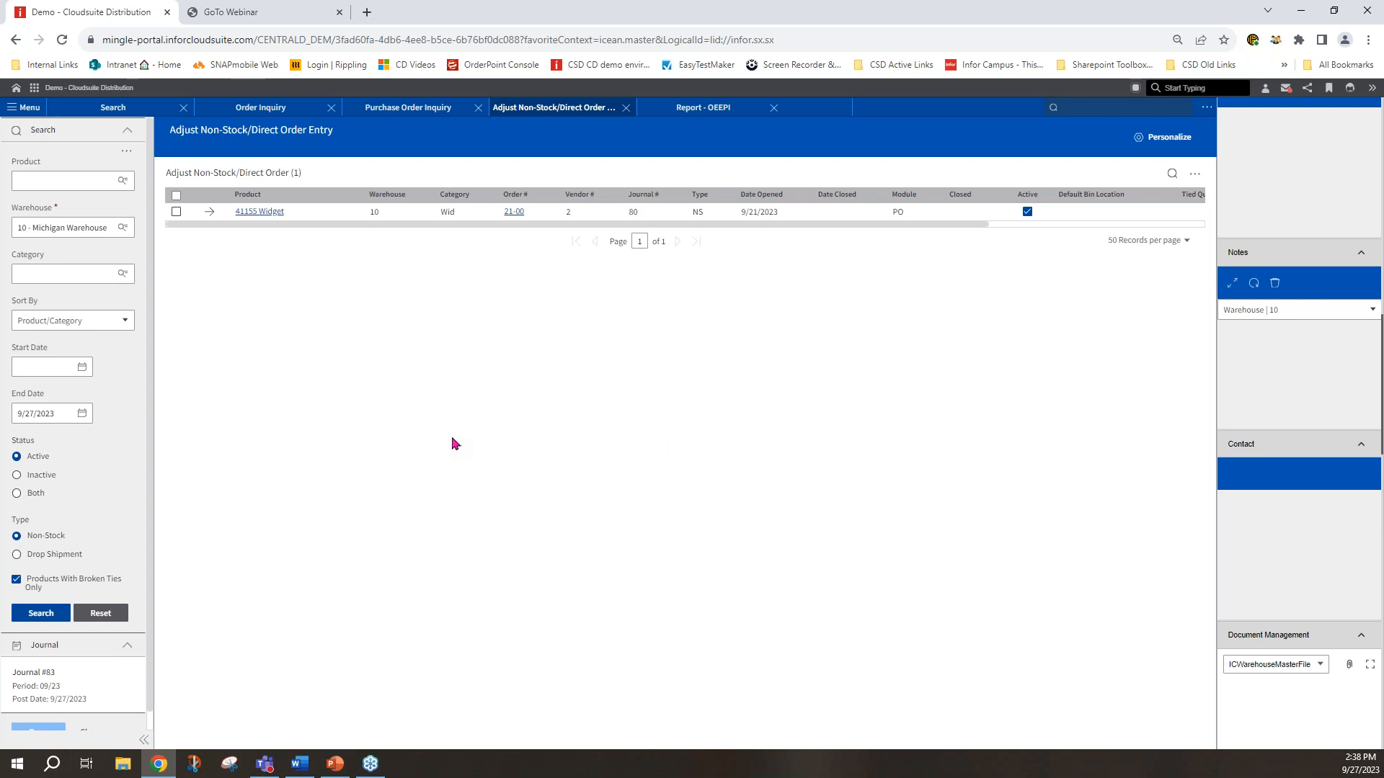
pyautogui.click(27, 227)
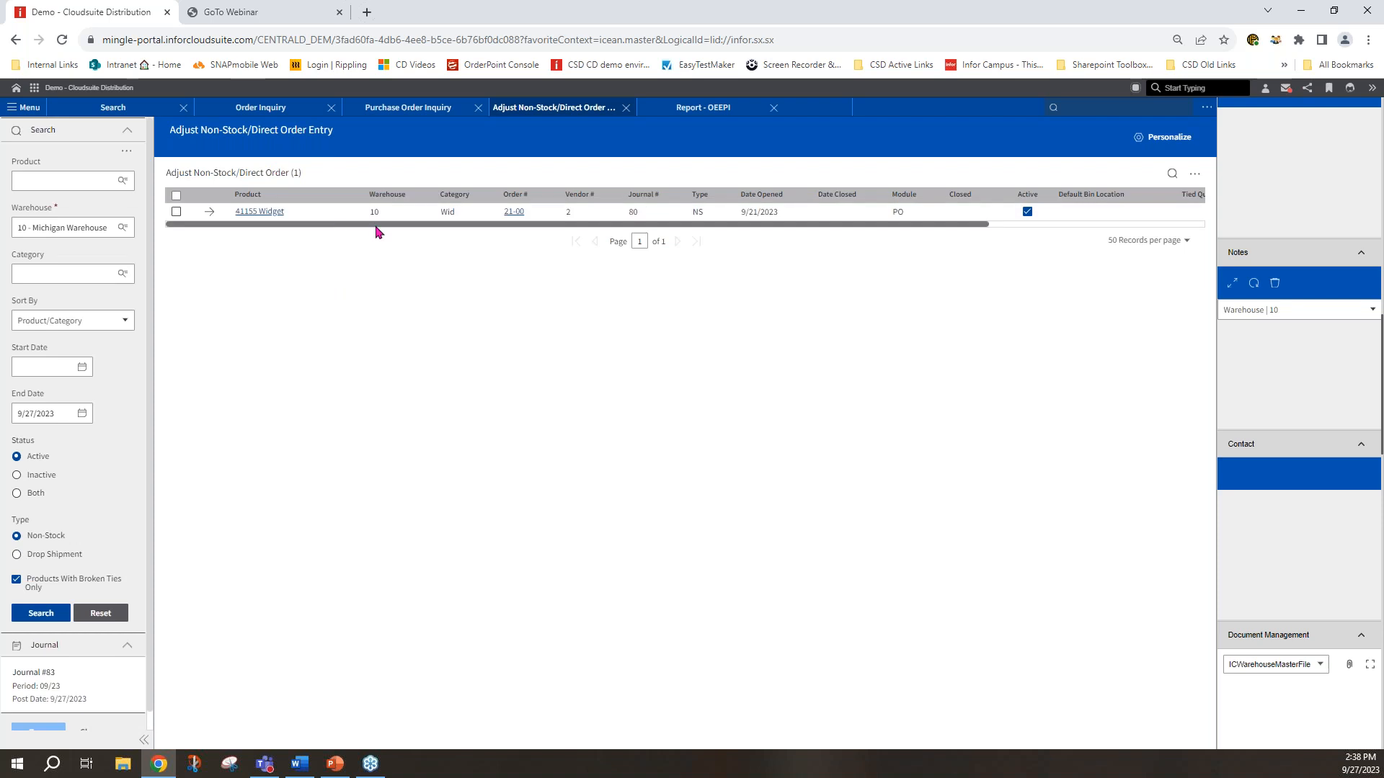
# Close the OEEPI report, non-stock adjustment, purchase order inquiry and order inquiry pages, keeping only Search open.
pyautogui.click(774, 108)
pyautogui.click(839, 107)
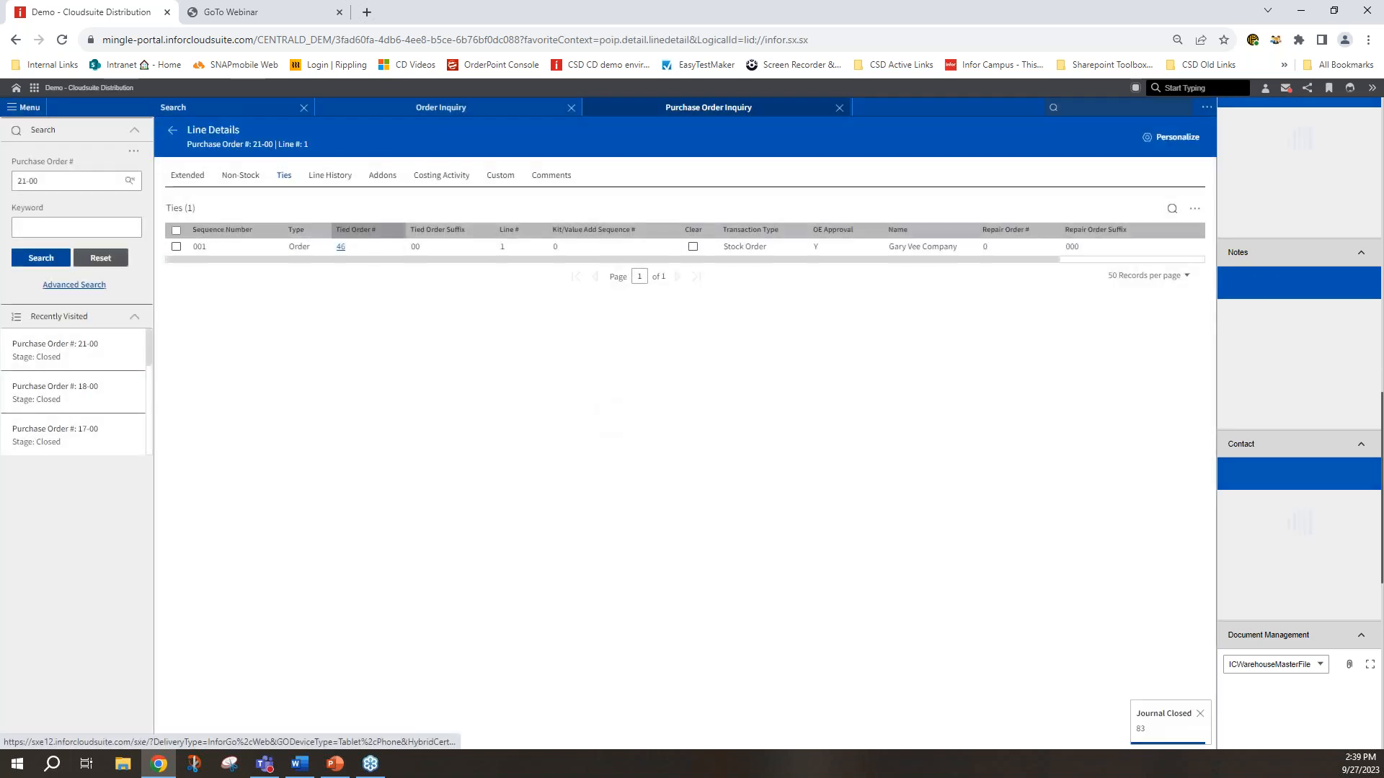
pyautogui.click(839, 108)
pyautogui.click(839, 108)
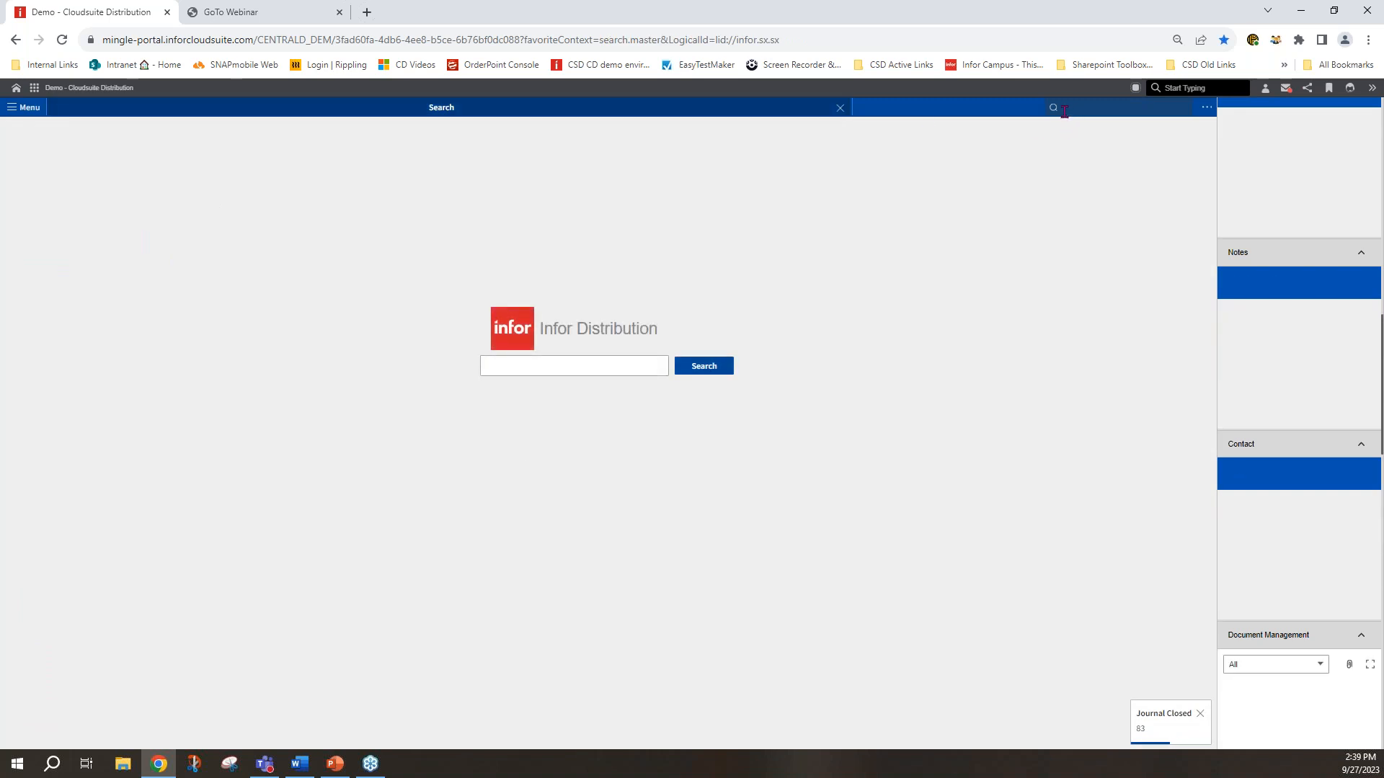
# Find the icrtd function and open the IC Trial Balance of Direct Orders Report.
pyautogui.write('d')
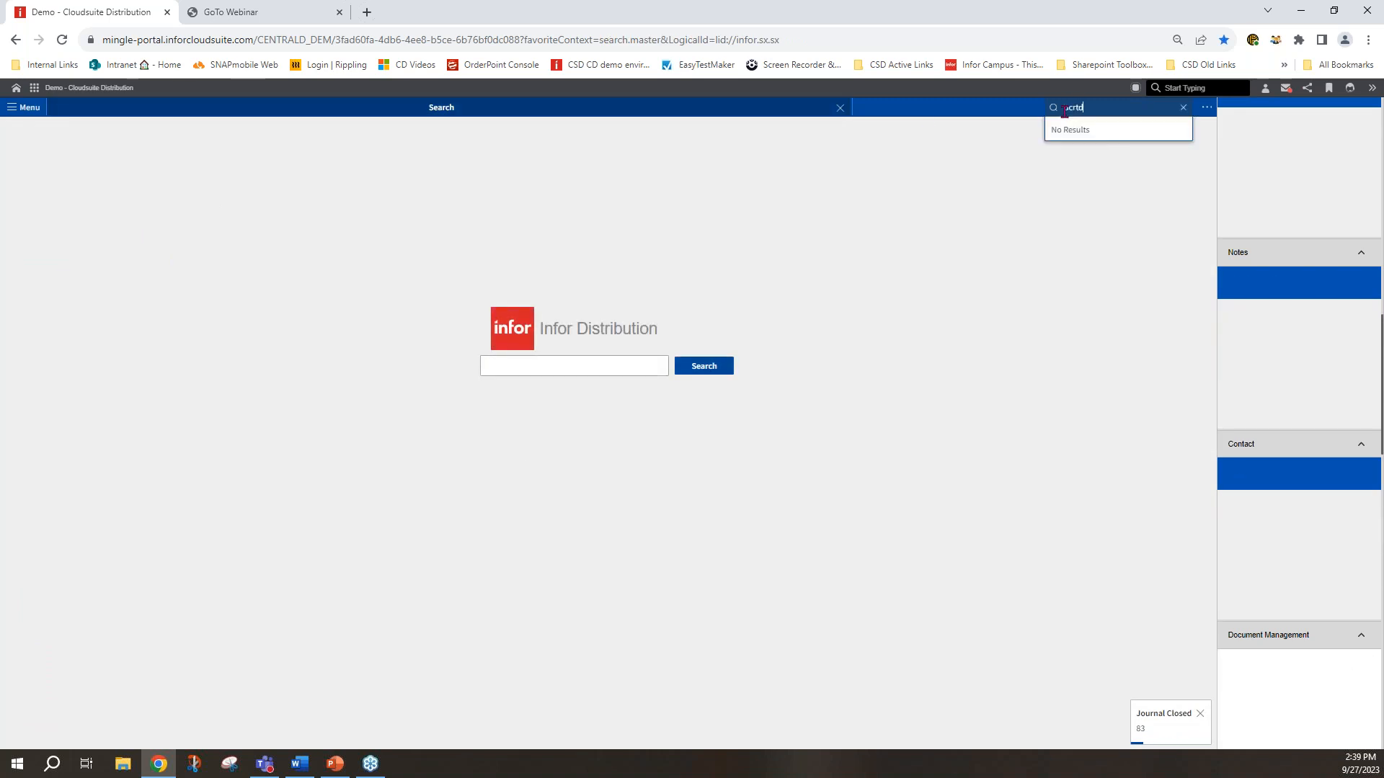
pyautogui.press('BackSpace')
pyautogui.press('BackSpace')
pyautogui.press('BackSpace')
pyautogui.write('ic')
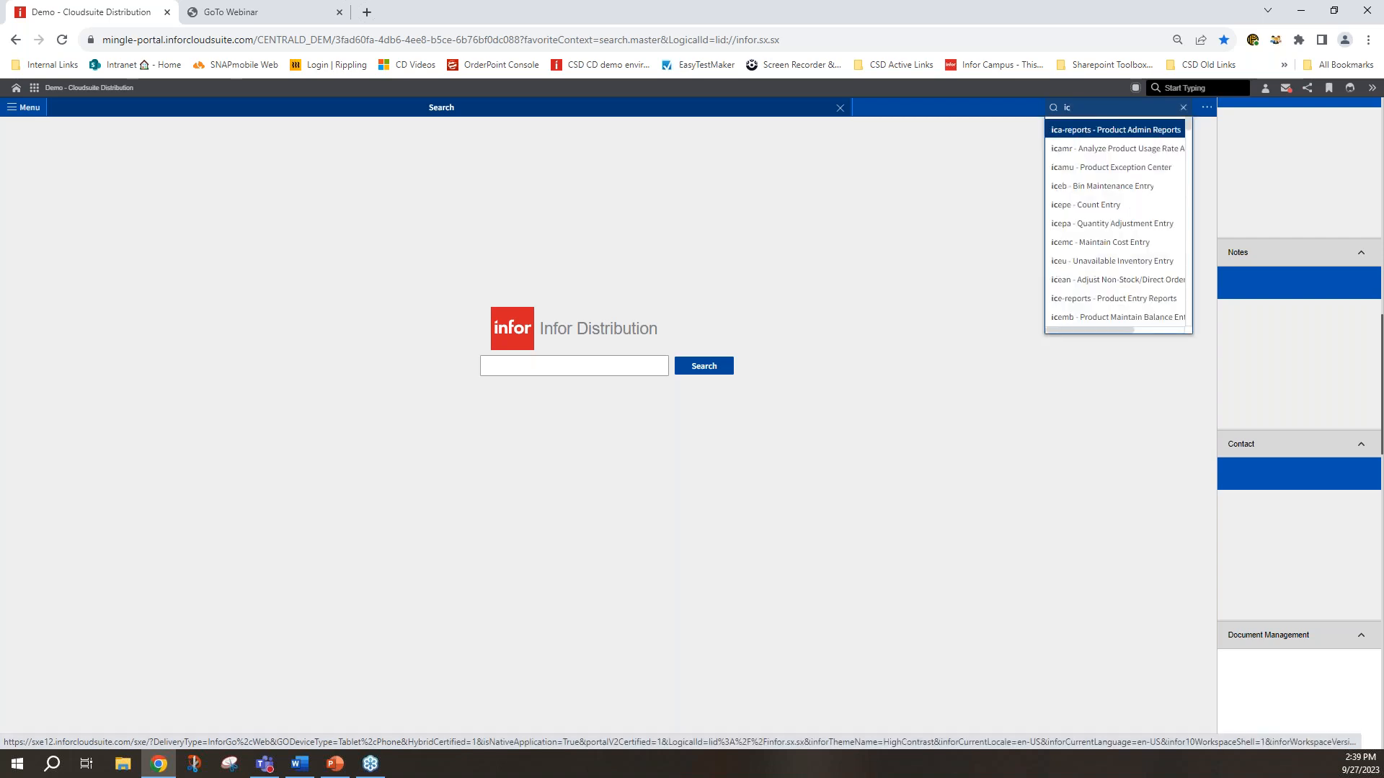
pyautogui.write('r')
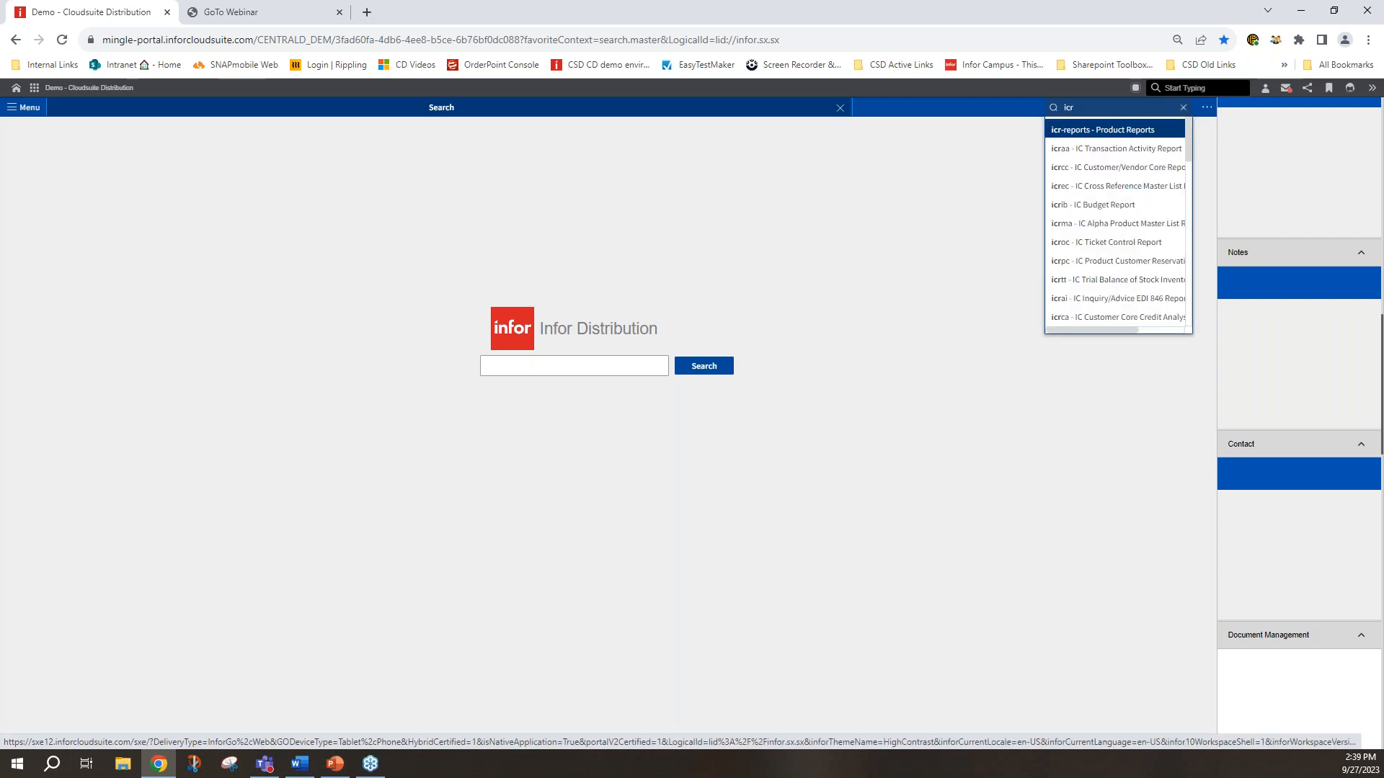
pyautogui.write('t')
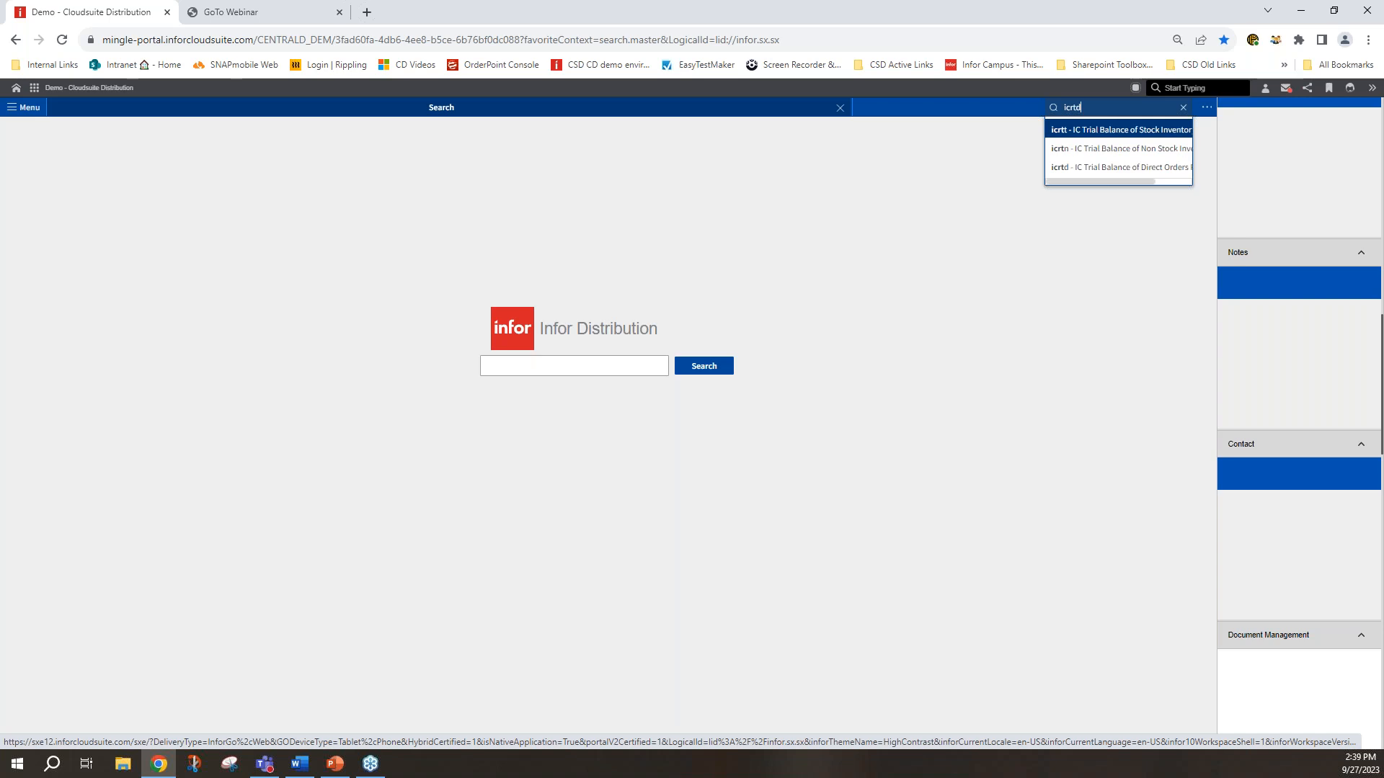
pyautogui.write('d')
pyautogui.click(1121, 134)
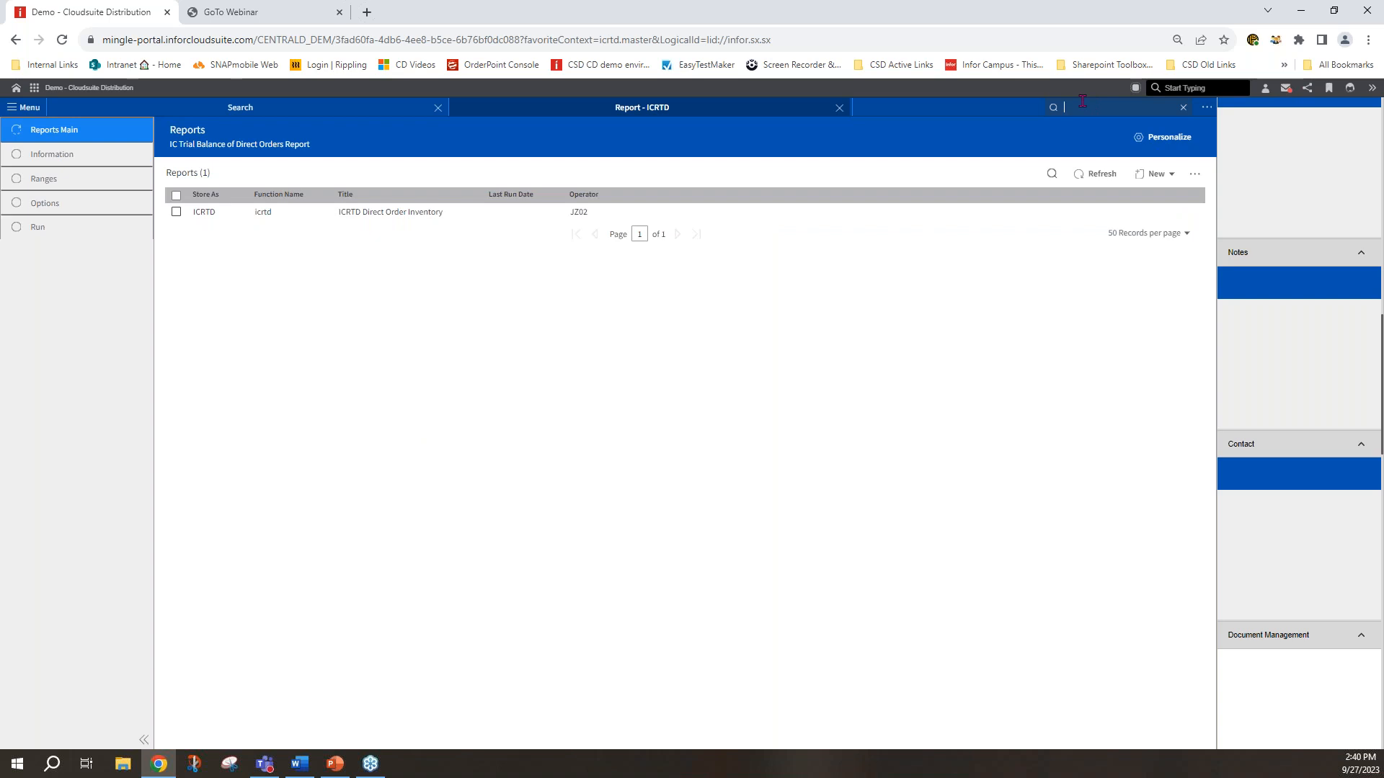
# Find the icrtn function and open the IC Trial Balance of Non Stock Inventory Report.
pyautogui.write('t')
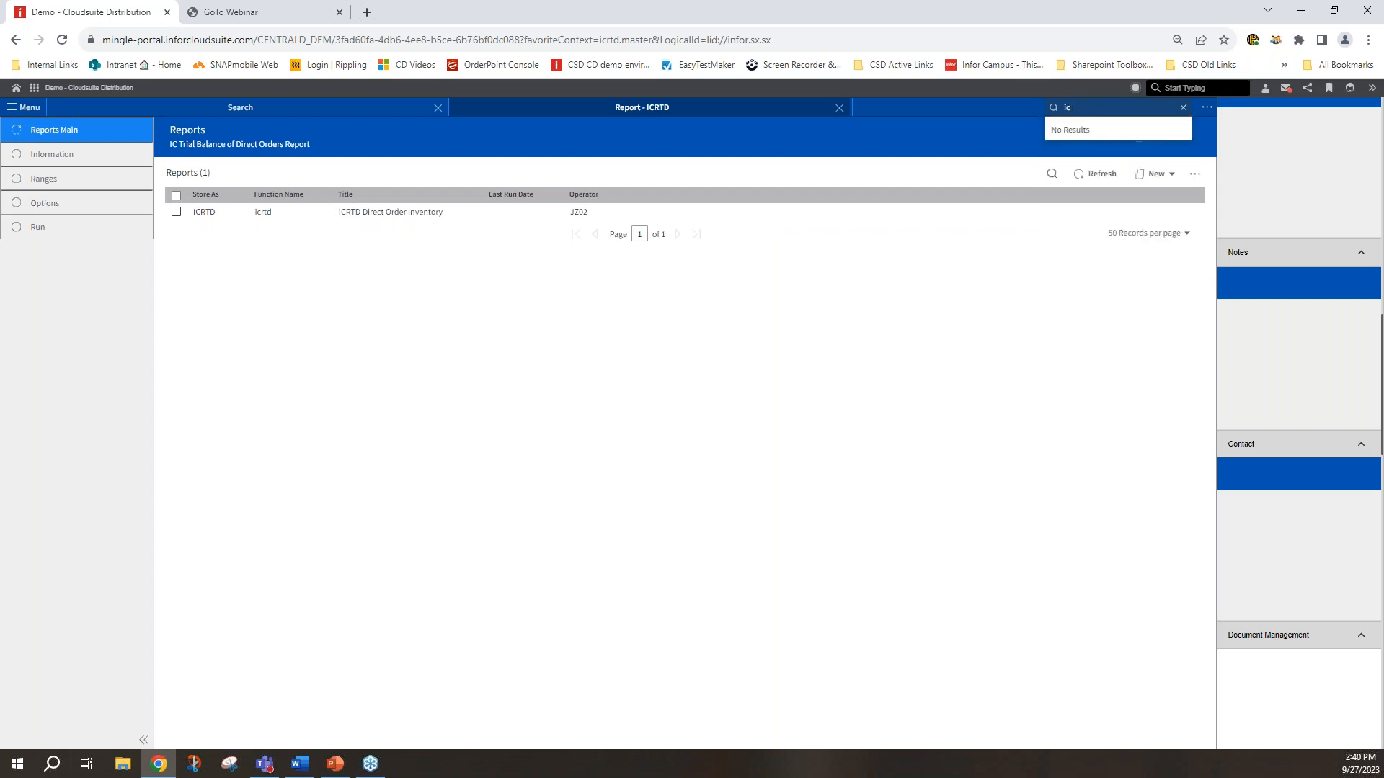
pyautogui.press('BackSpace')
pyautogui.press('BackSpace')
pyautogui.write('icrtn')
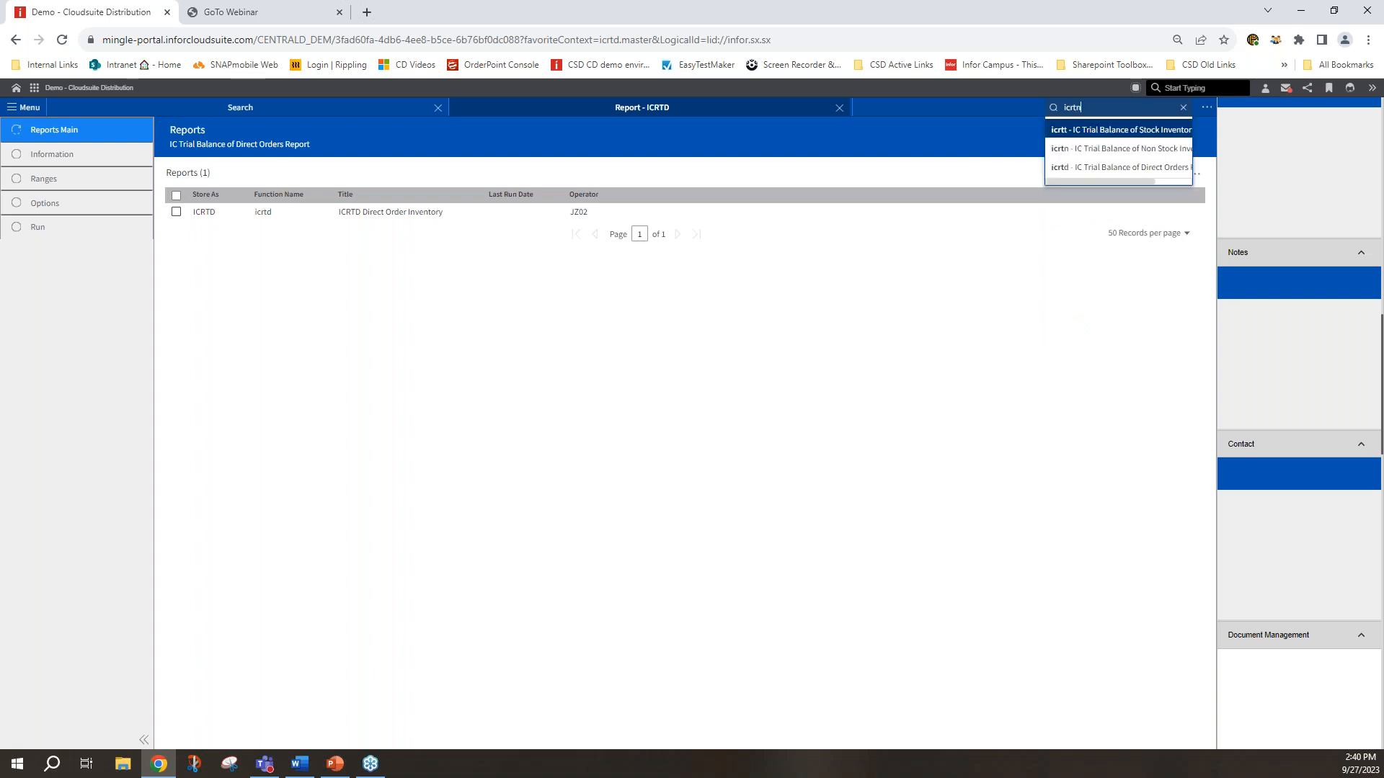
pyautogui.click(1107, 134)
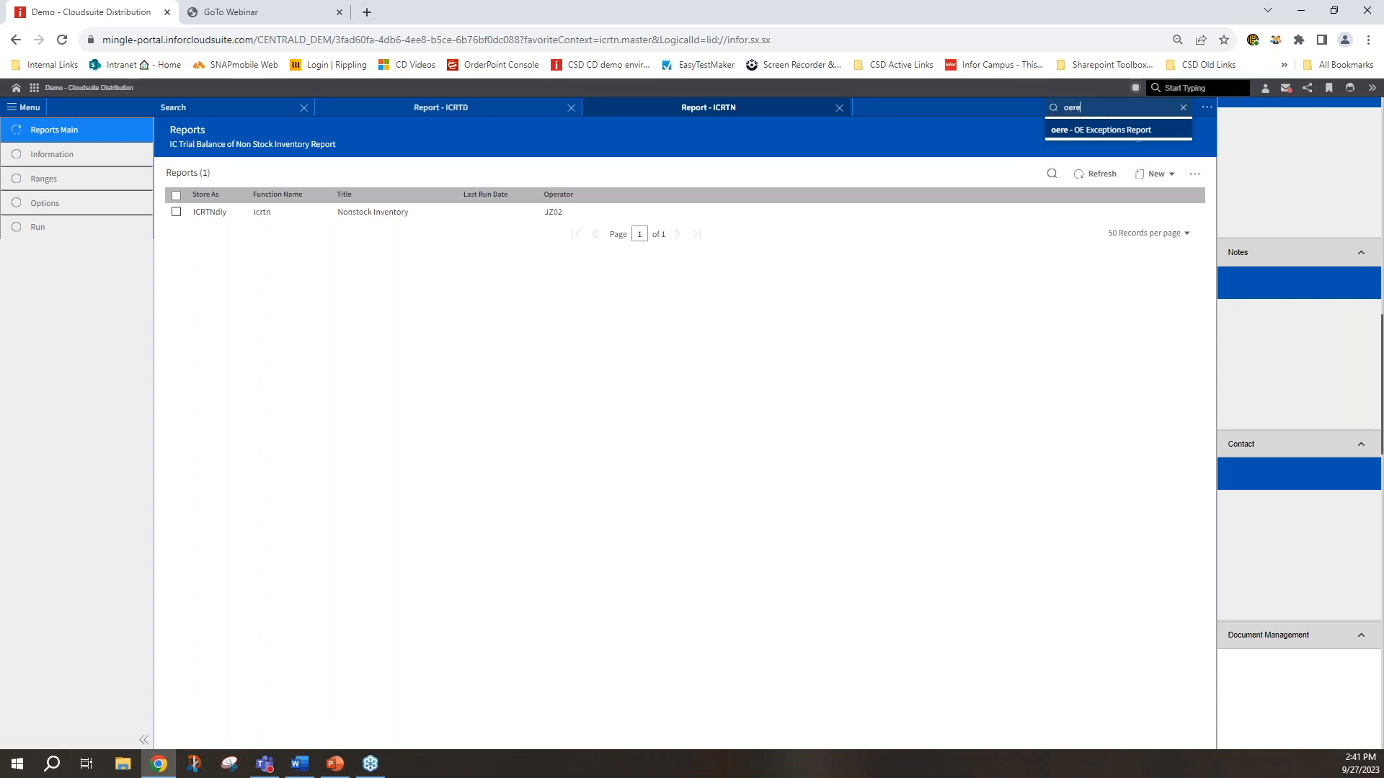
# Open the OE Exceptions Report (oere), edit the stored OERE report, and review its information, ranges and options pages.
pyautogui.click(1111, 133)
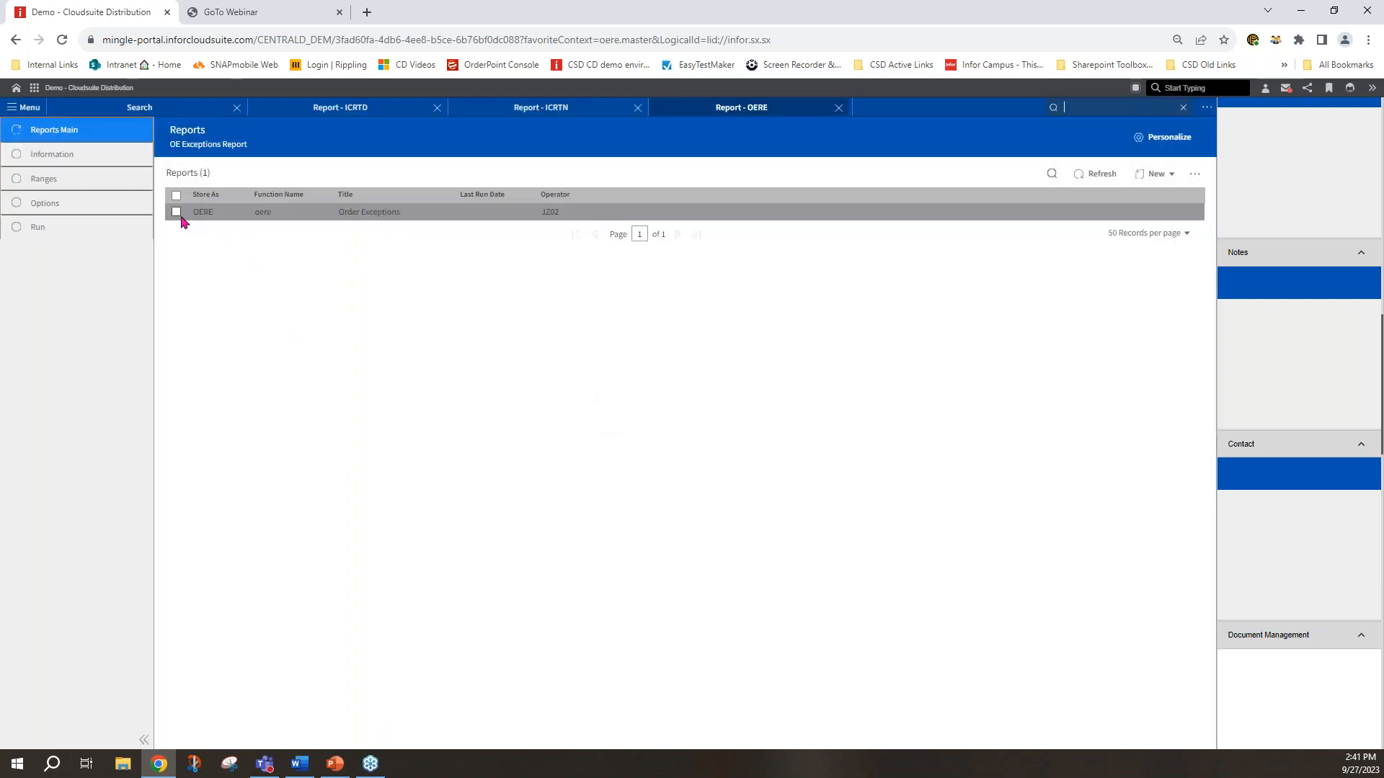
pyautogui.click(176, 214)
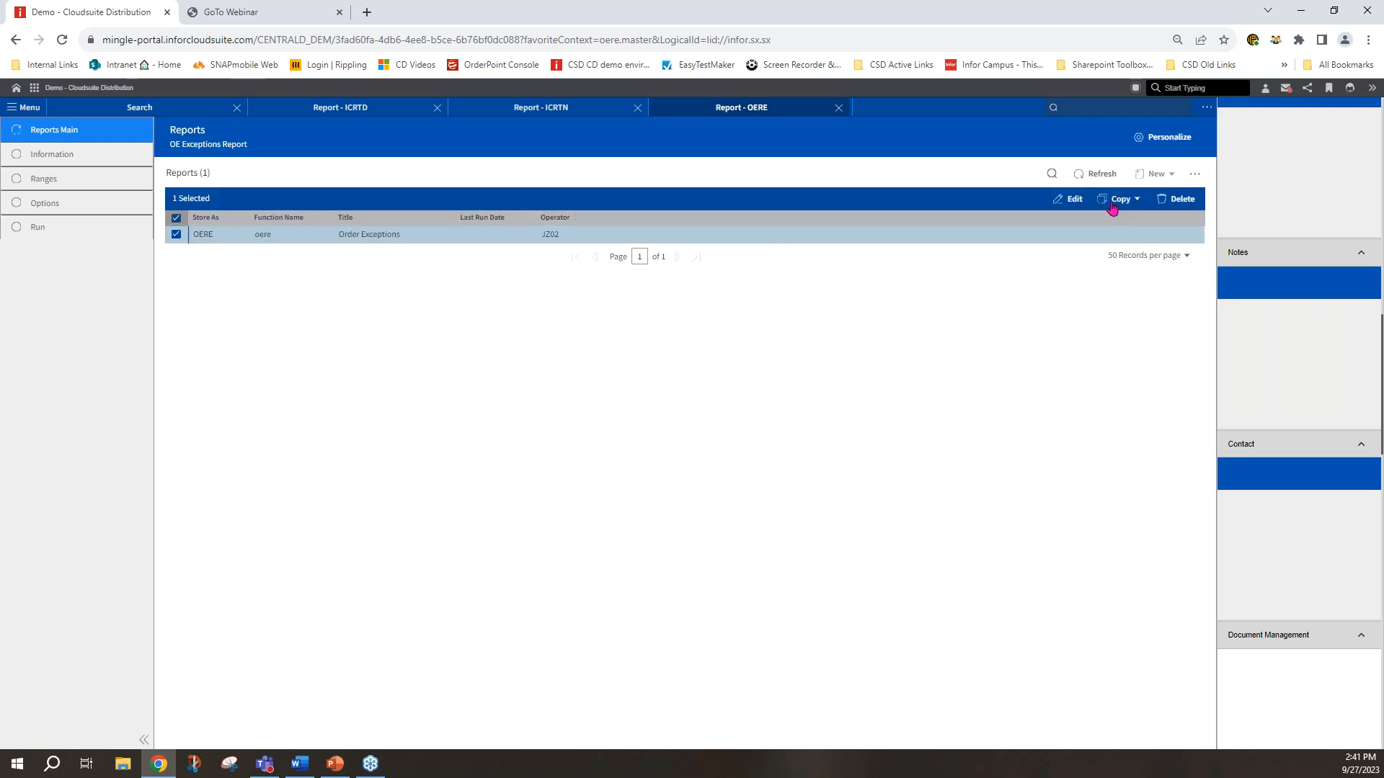
pyautogui.click(1070, 207)
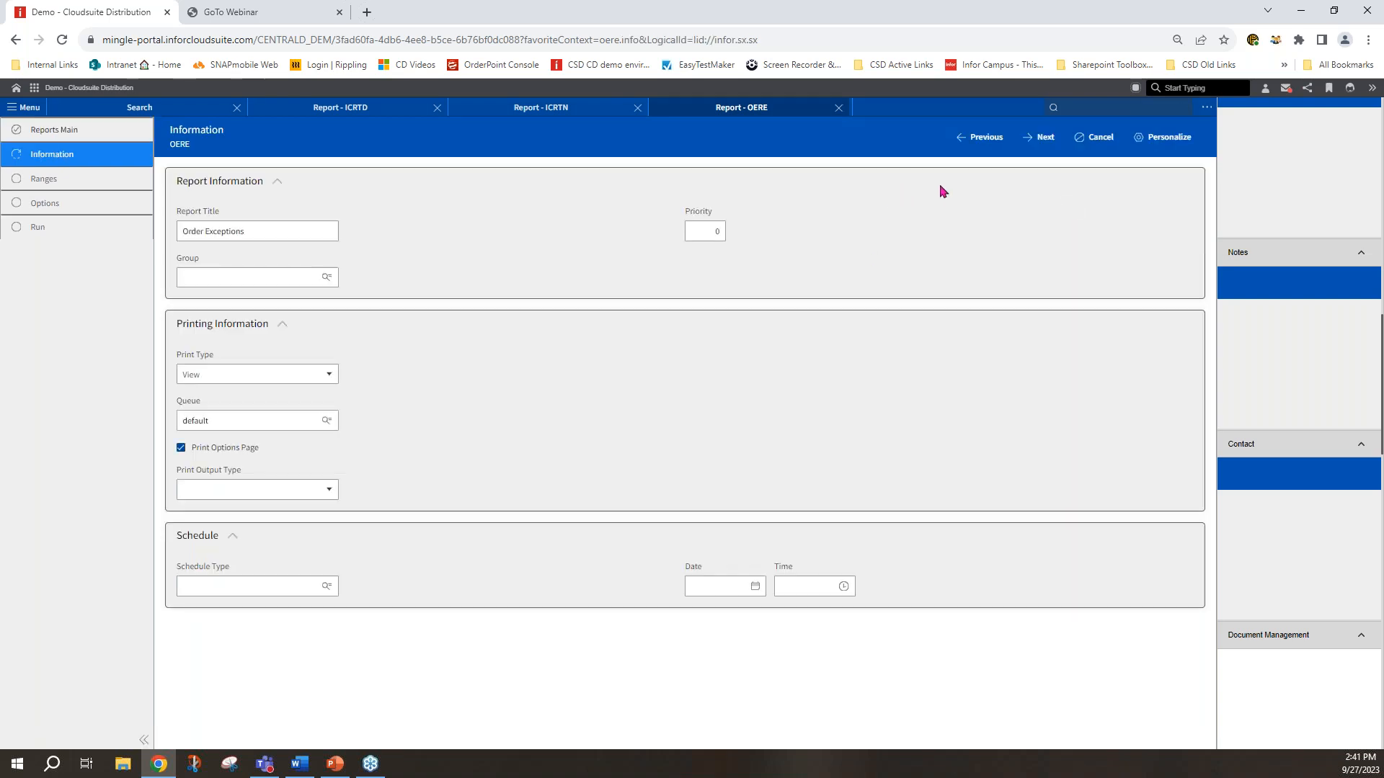
pyautogui.click(1039, 137)
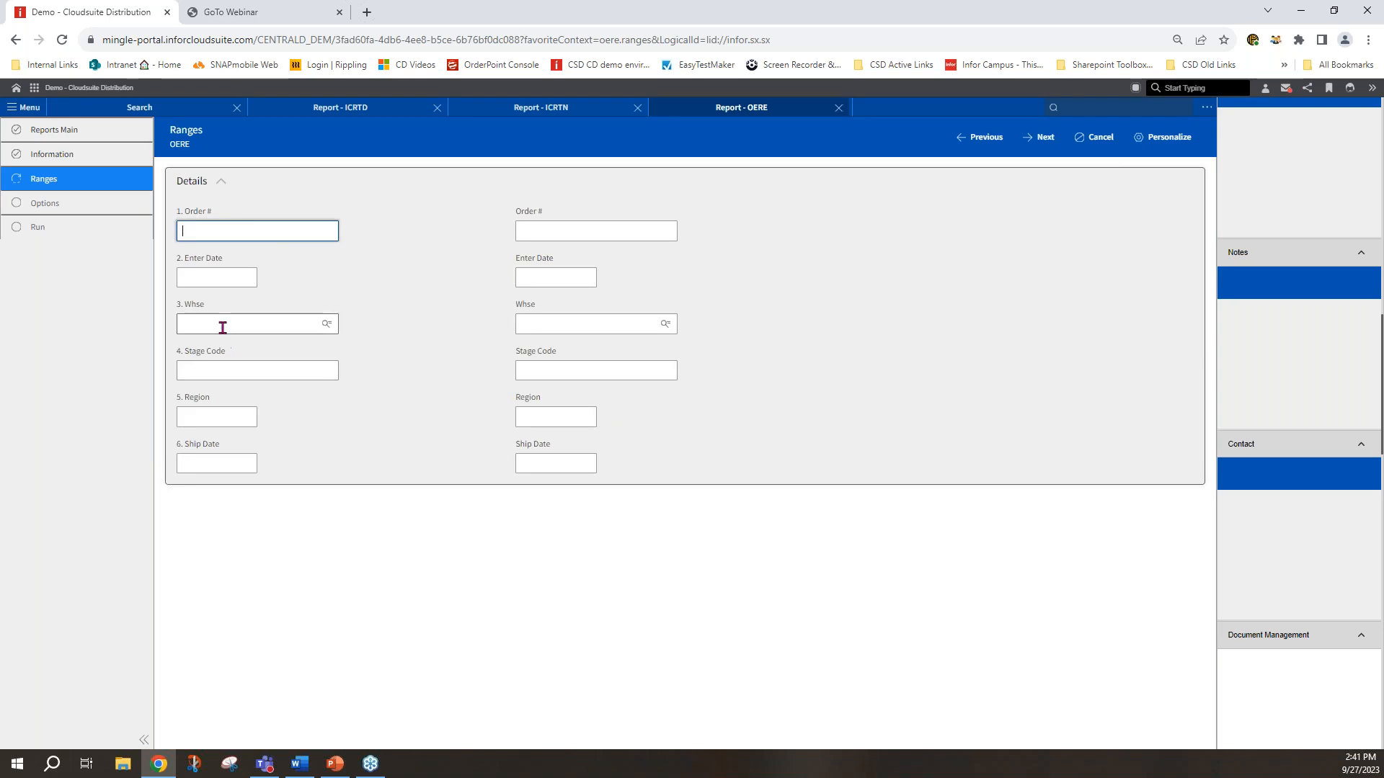
pyautogui.click(1041, 138)
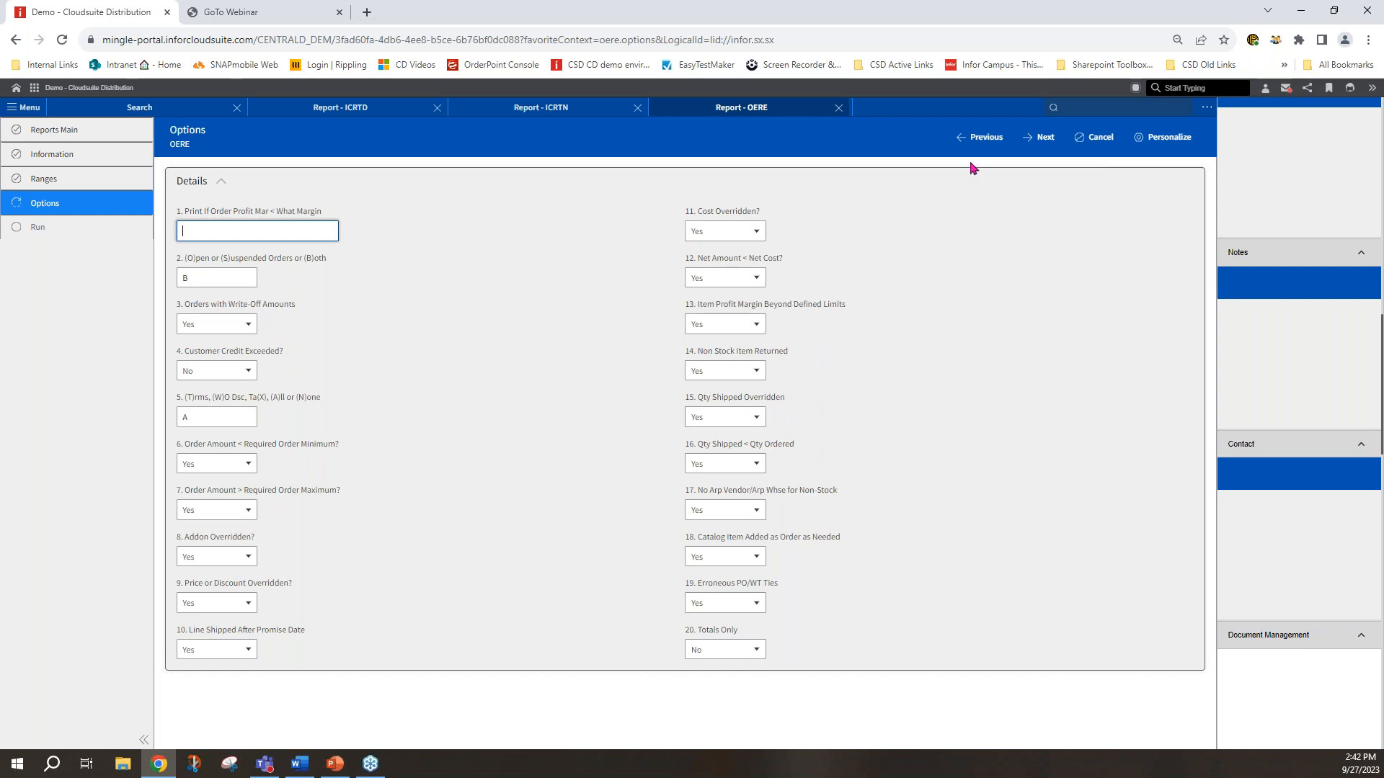
pyautogui.click(979, 142)
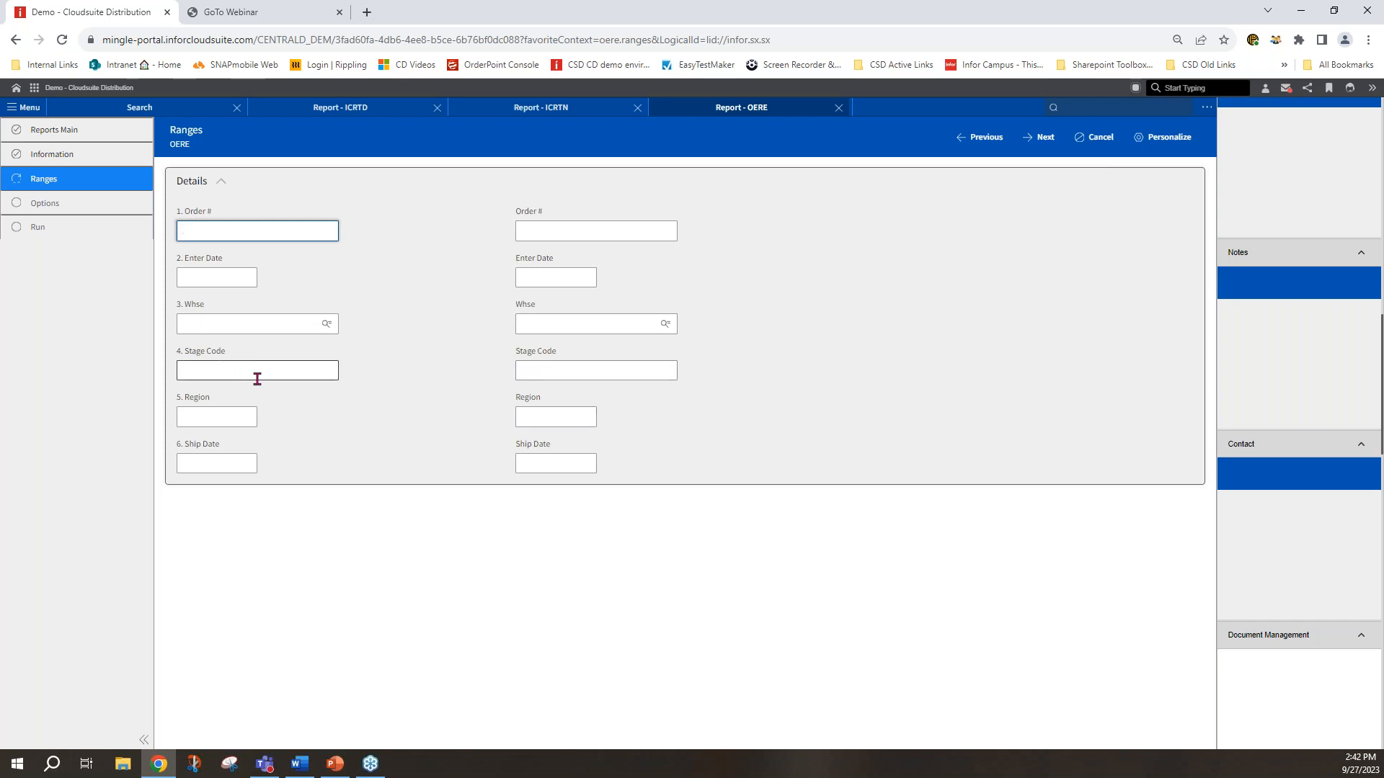
pyautogui.click(1042, 140)
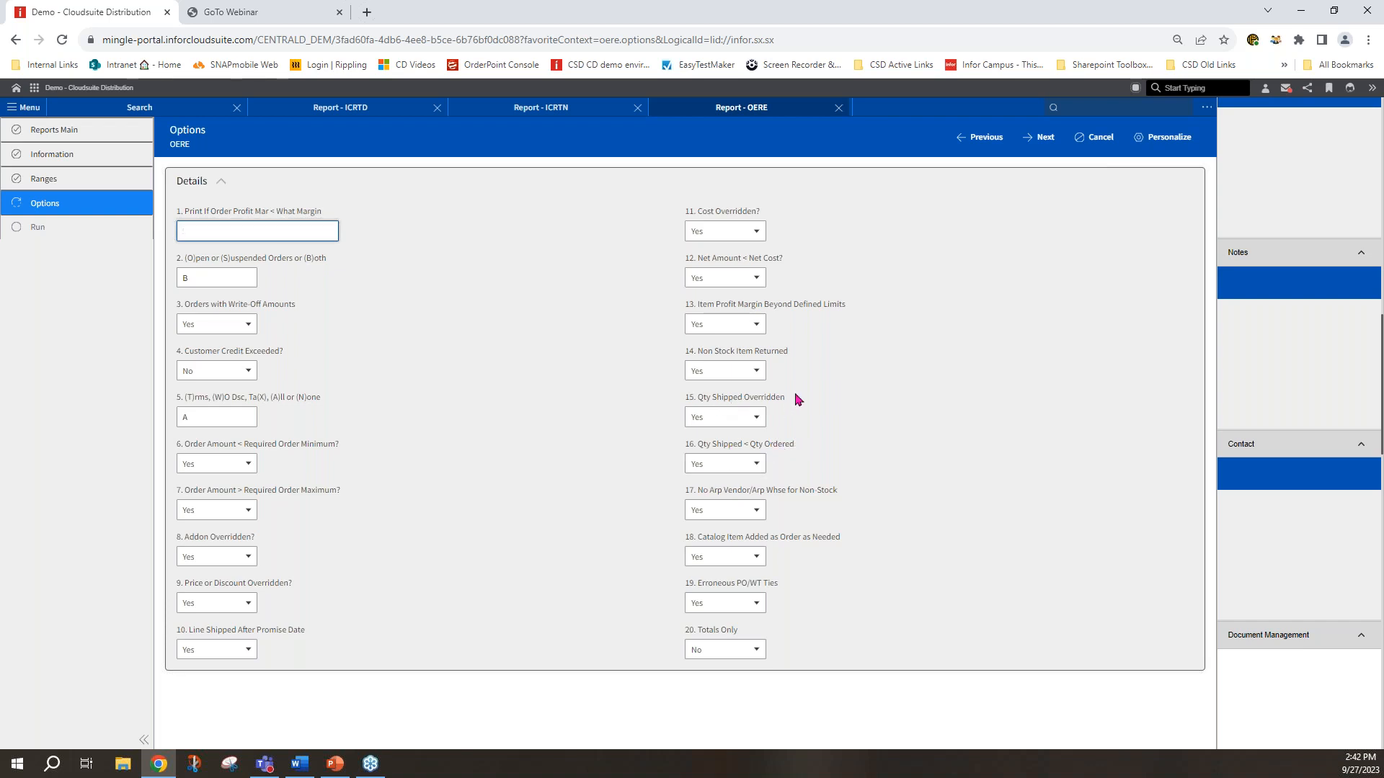
# Highlight the Qty Shipped Overridden, Erroneous PO/WT Ties and Cost Overridden options, and leave the OERE report without saving.
pyautogui.moveTo(797, 398); pyautogui.dragTo(687, 401)
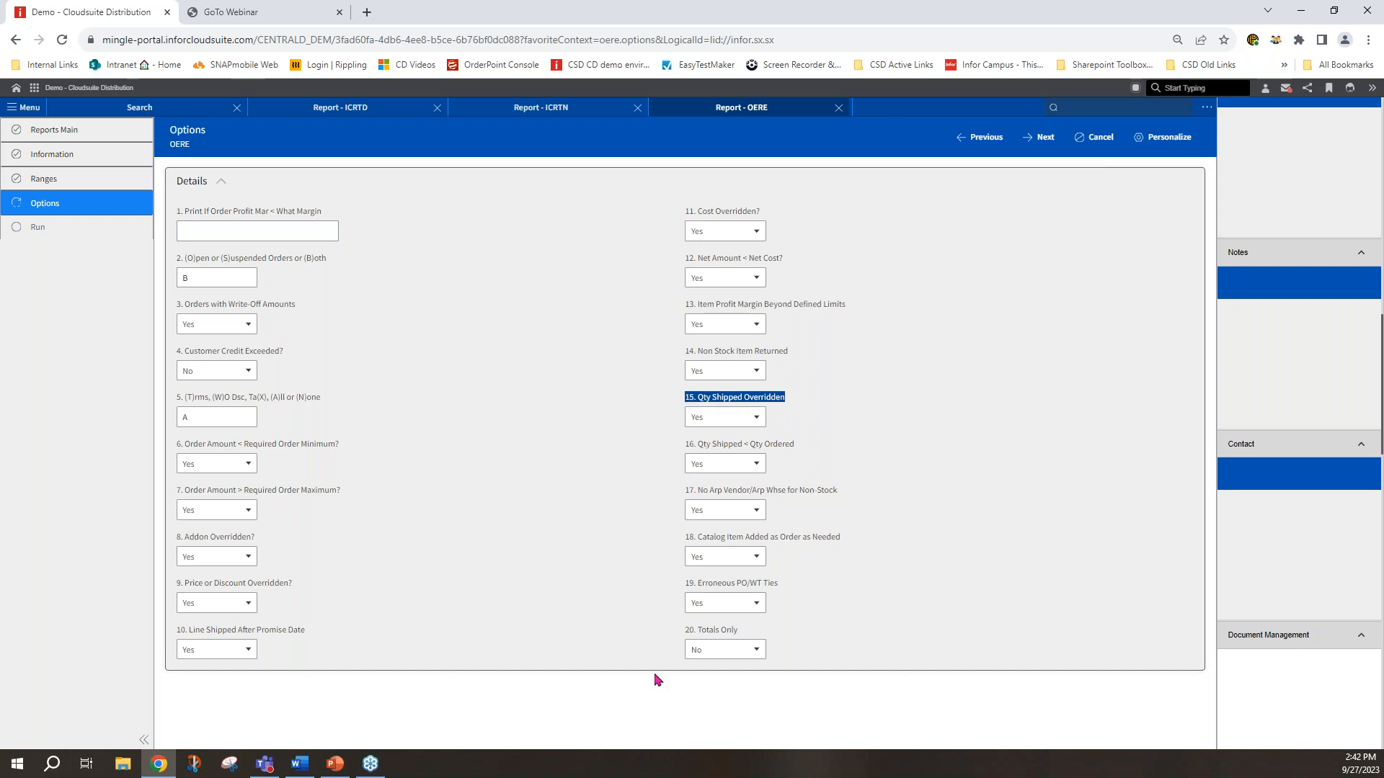
pyautogui.moveTo(787, 588); pyautogui.dragTo(646, 587)
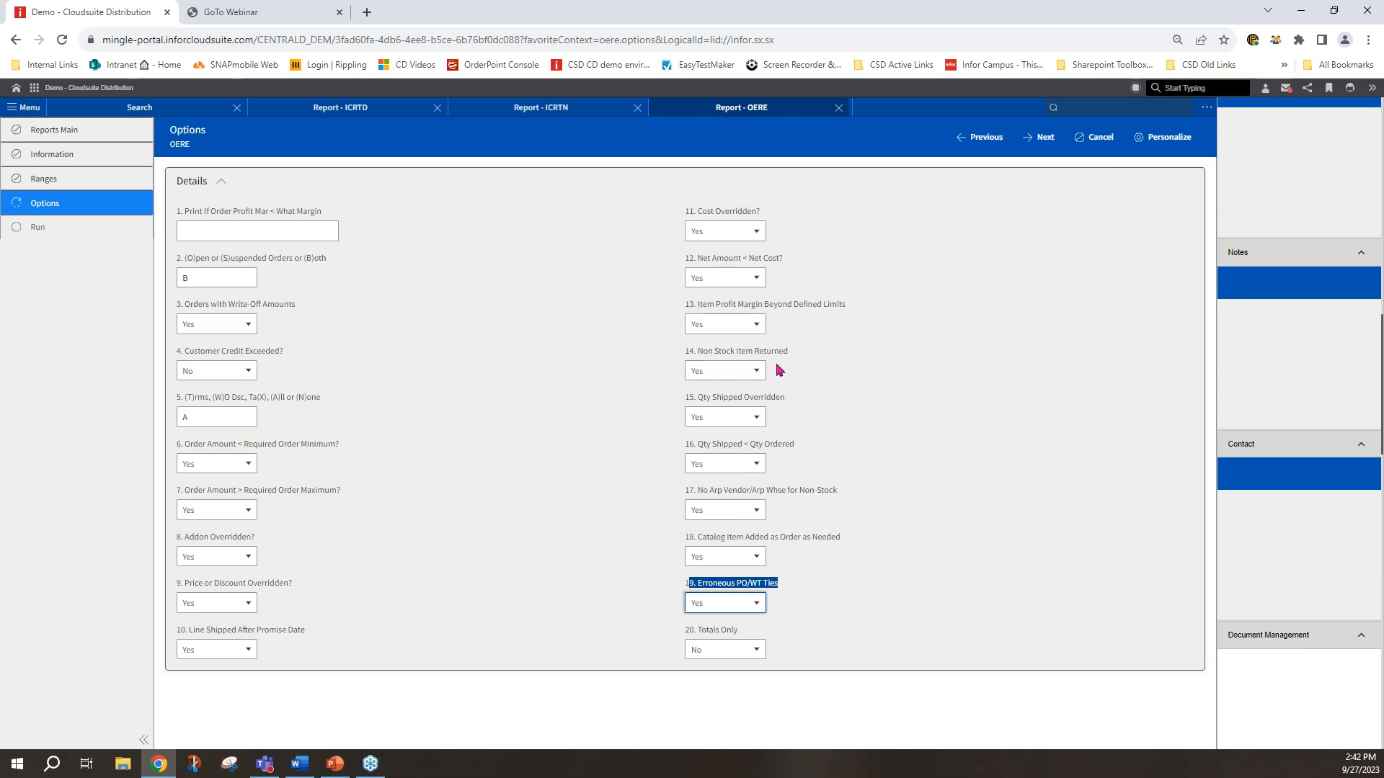
pyautogui.moveTo(771, 215); pyautogui.dragTo(690, 217)
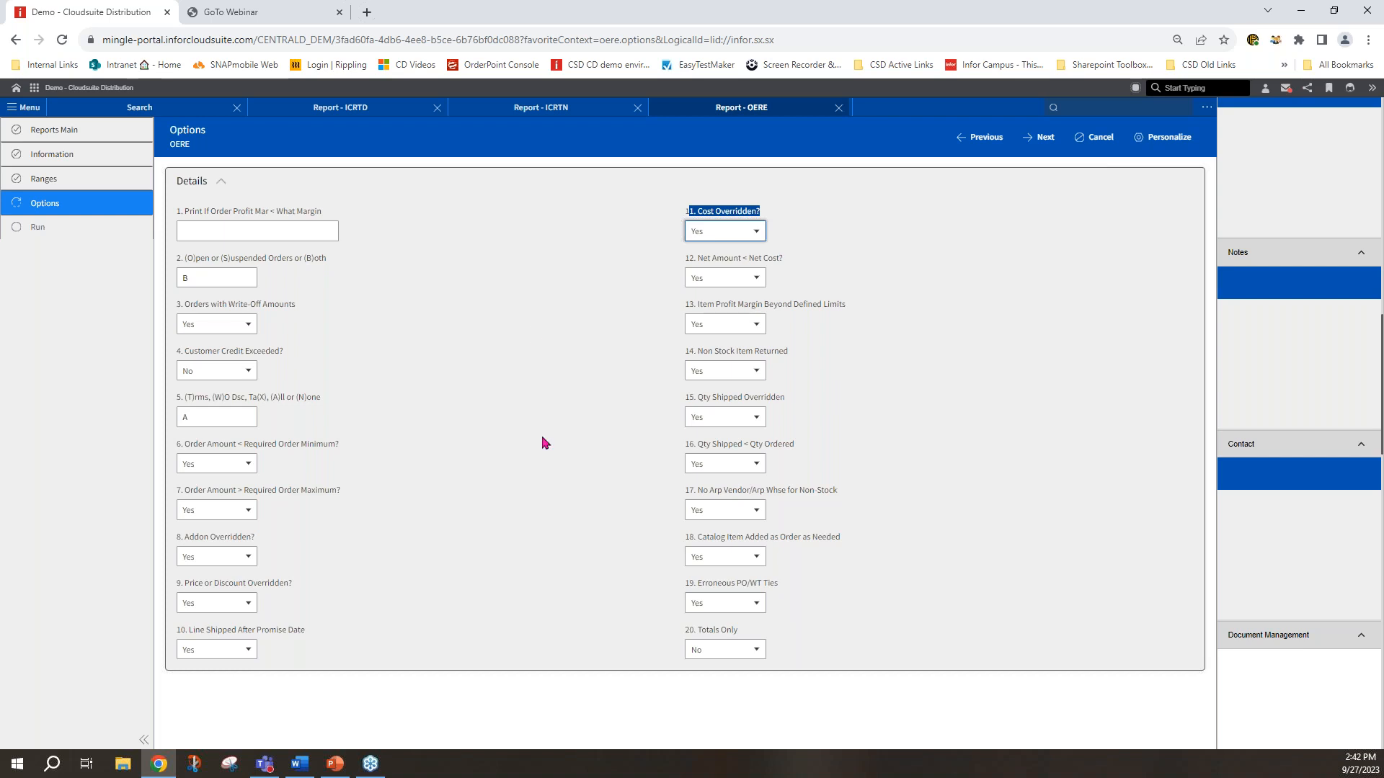
pyautogui.click(1094, 144)
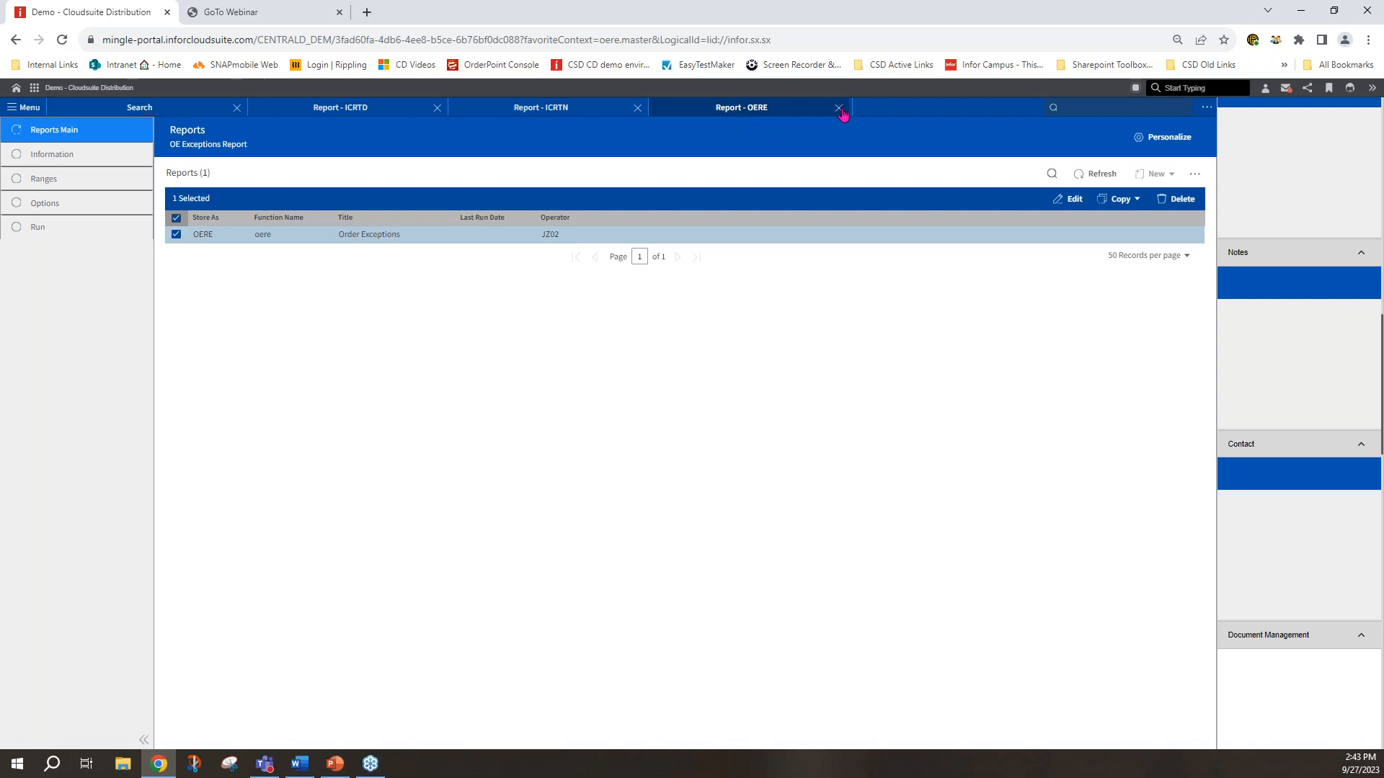
# Switch to the PowerPoint slide show and show its last slide, Final Thoughts.
pyautogui.moveTo(337, 772)
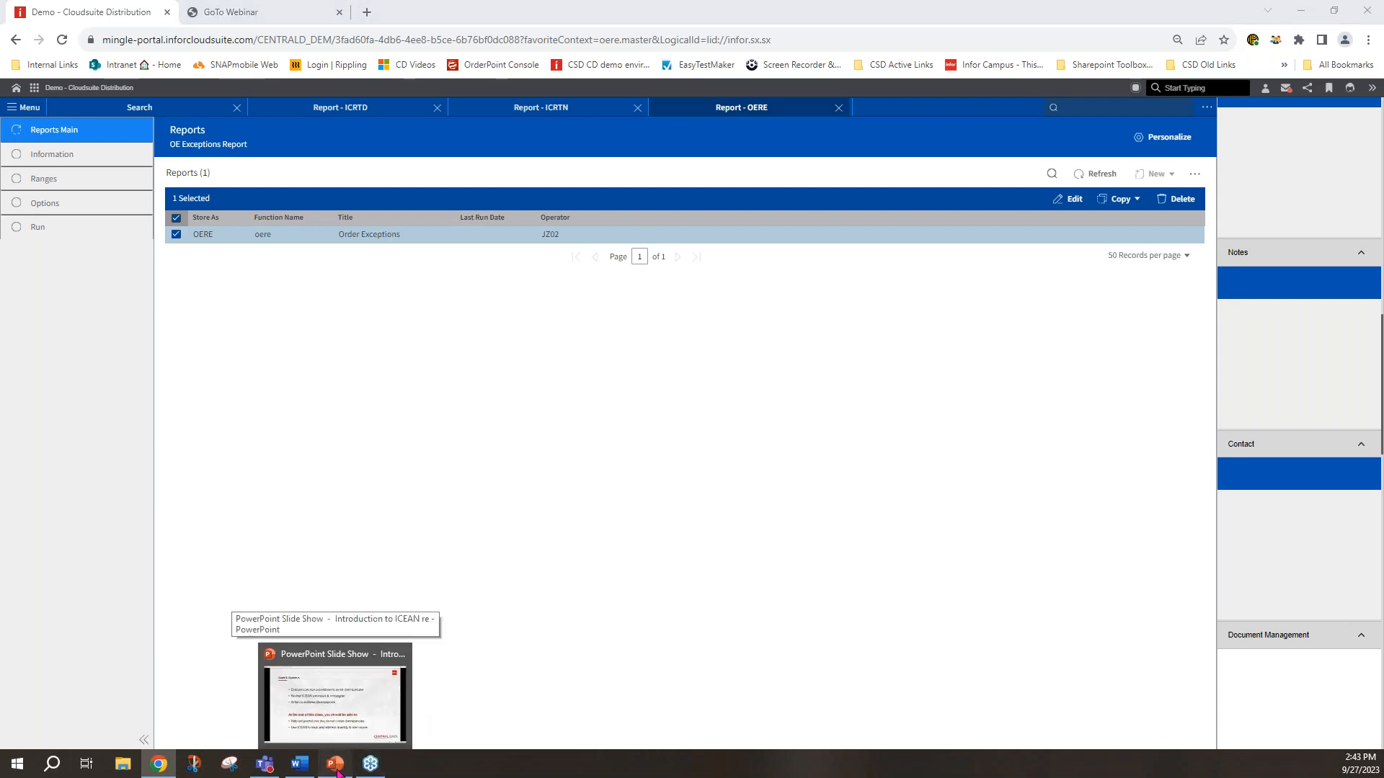
pyautogui.click(337, 773)
pyautogui.press('End')
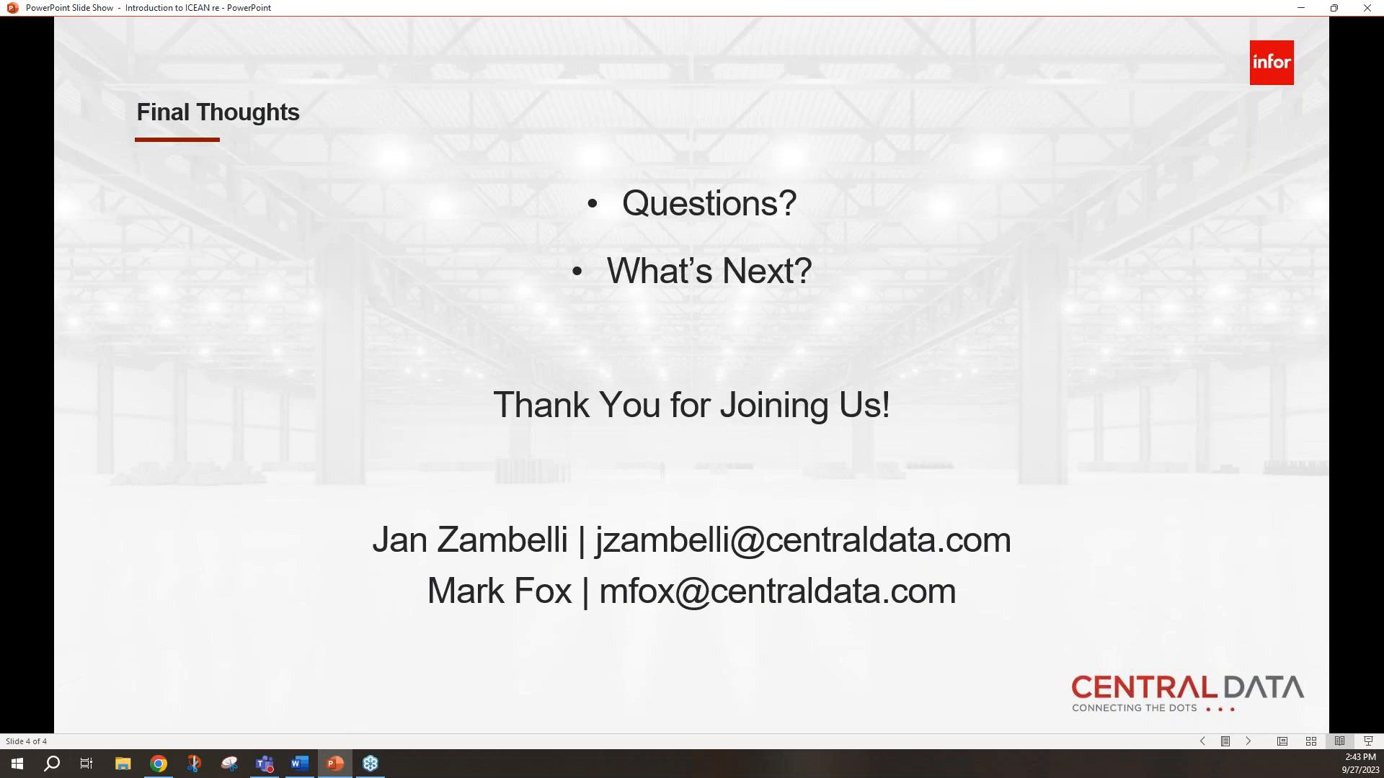
# Switch back to Chrome, find the oerm function, and open the OE Order Master List Report.
pyautogui.click(158, 763)
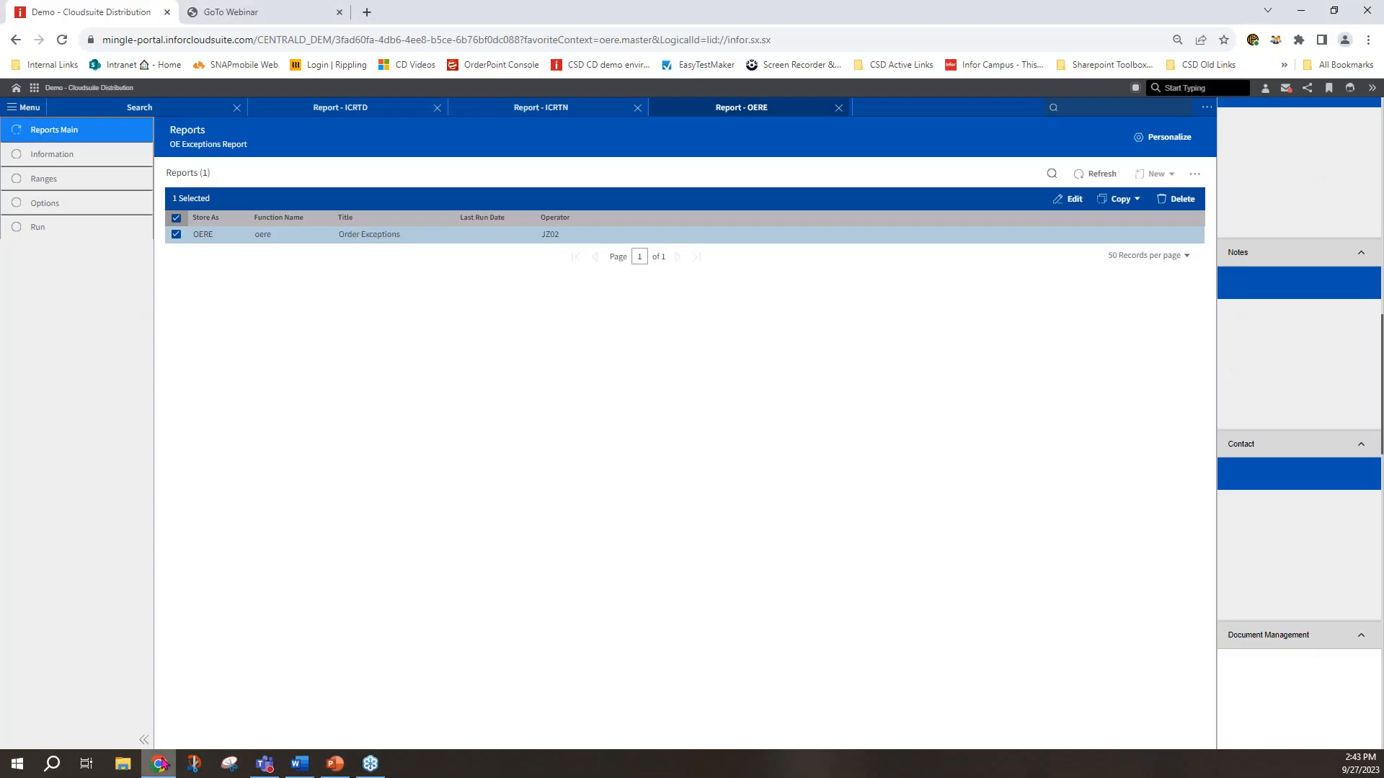
pyautogui.click(1074, 113)
pyautogui.write('oerm')
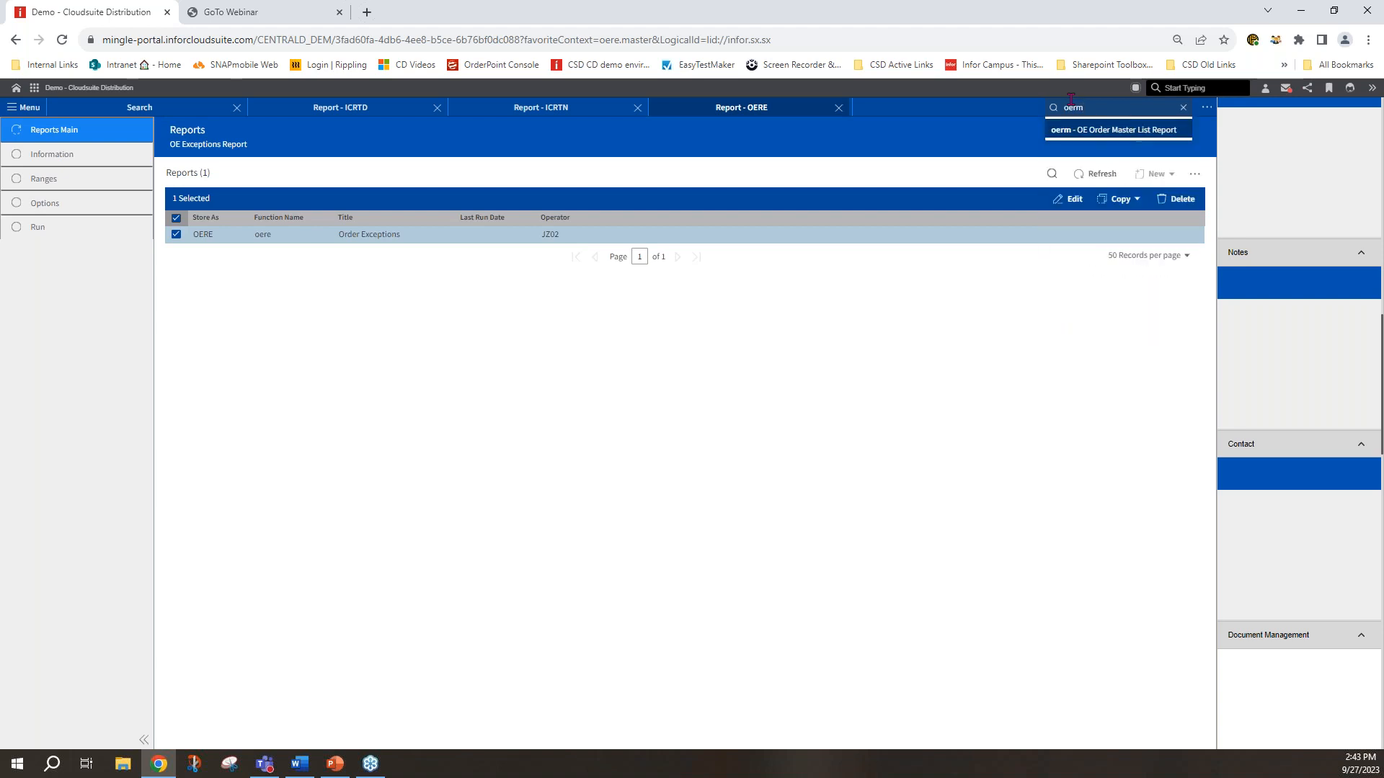
pyautogui.click(1103, 131)
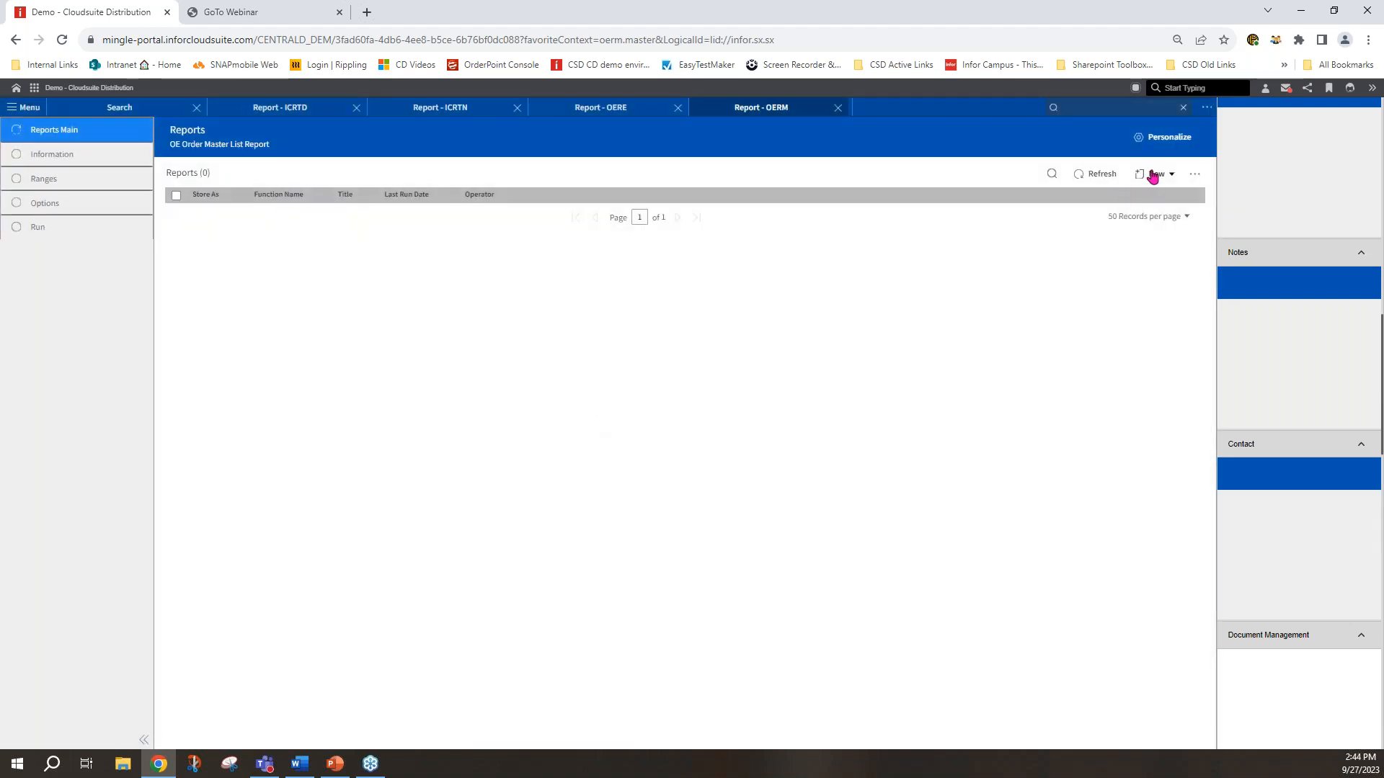
# Create and save a one-time Order Entry Report Master List limited to a single order number, keeping the default options.
pyautogui.click(1153, 182)
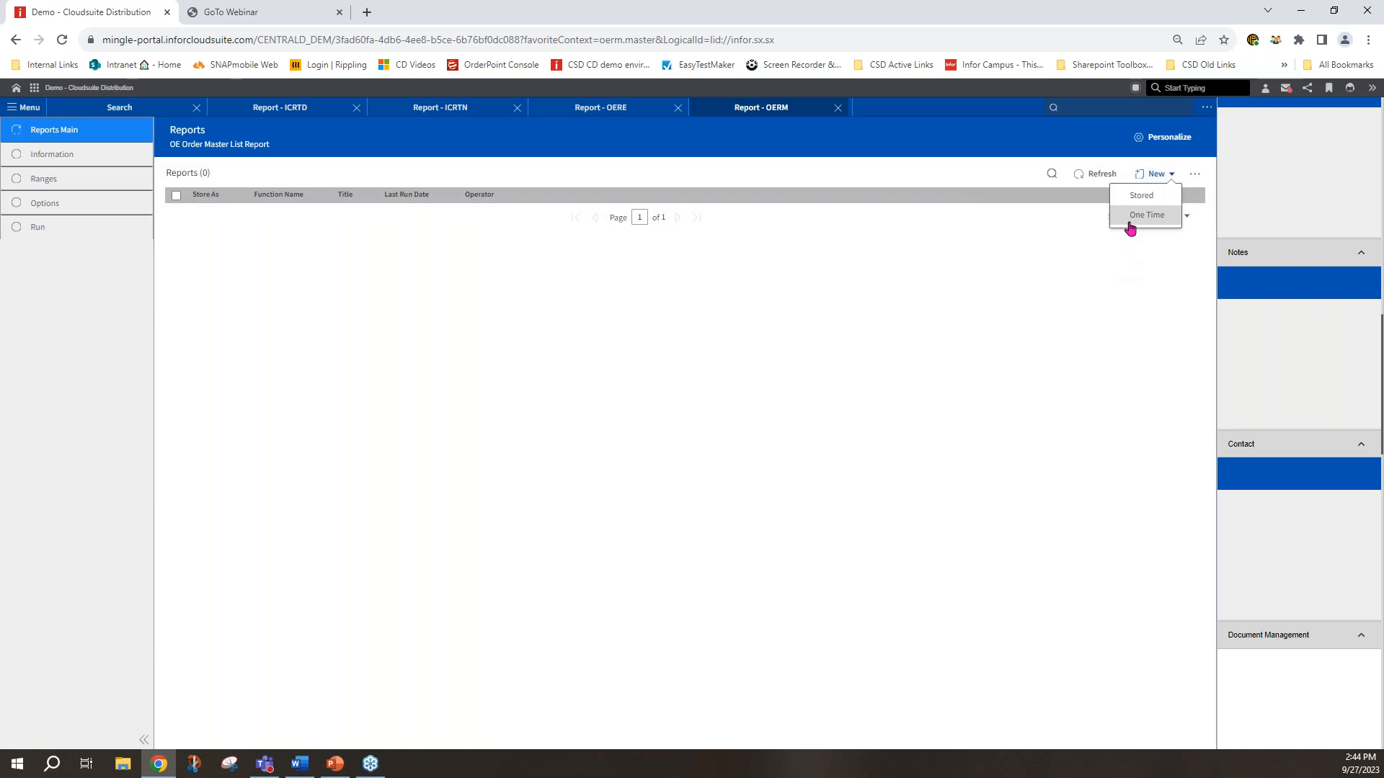
pyautogui.click(1129, 217)
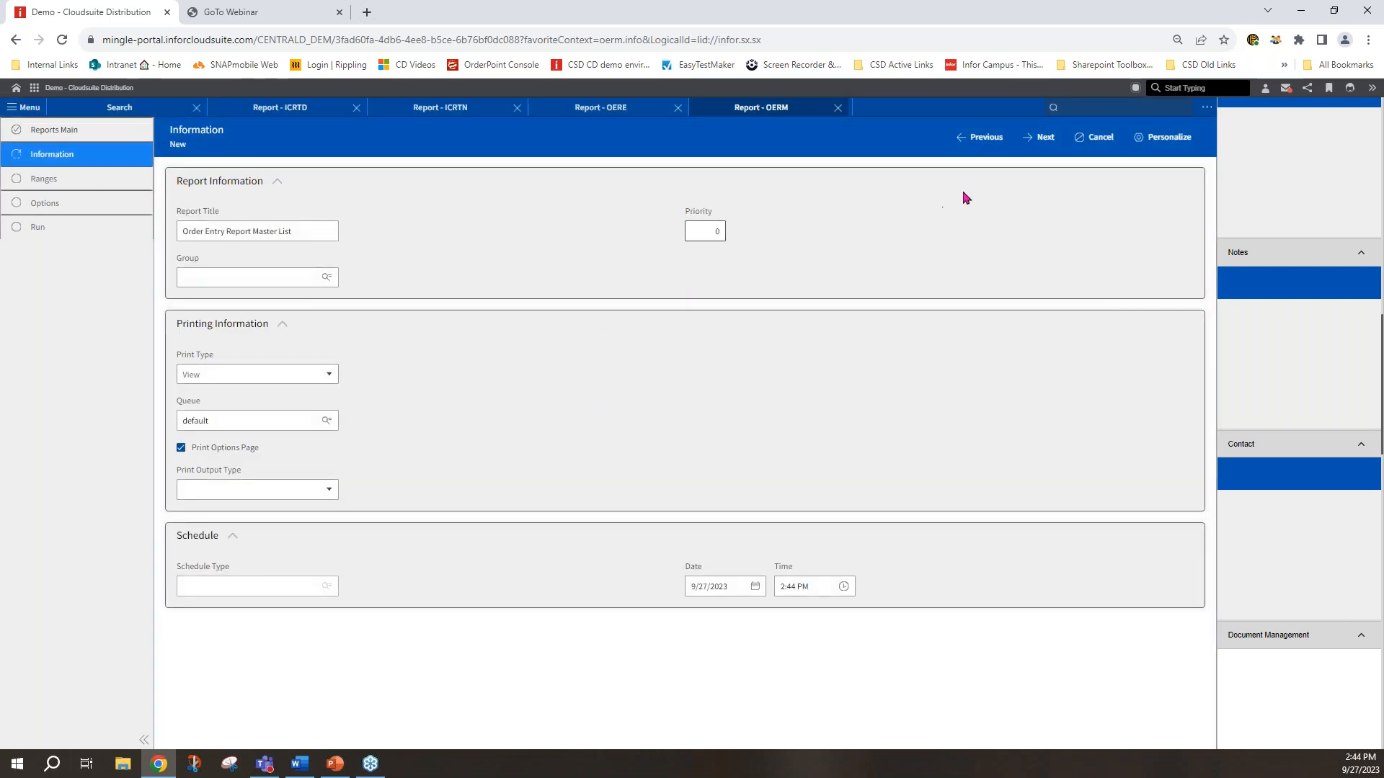
pyautogui.click(1044, 137)
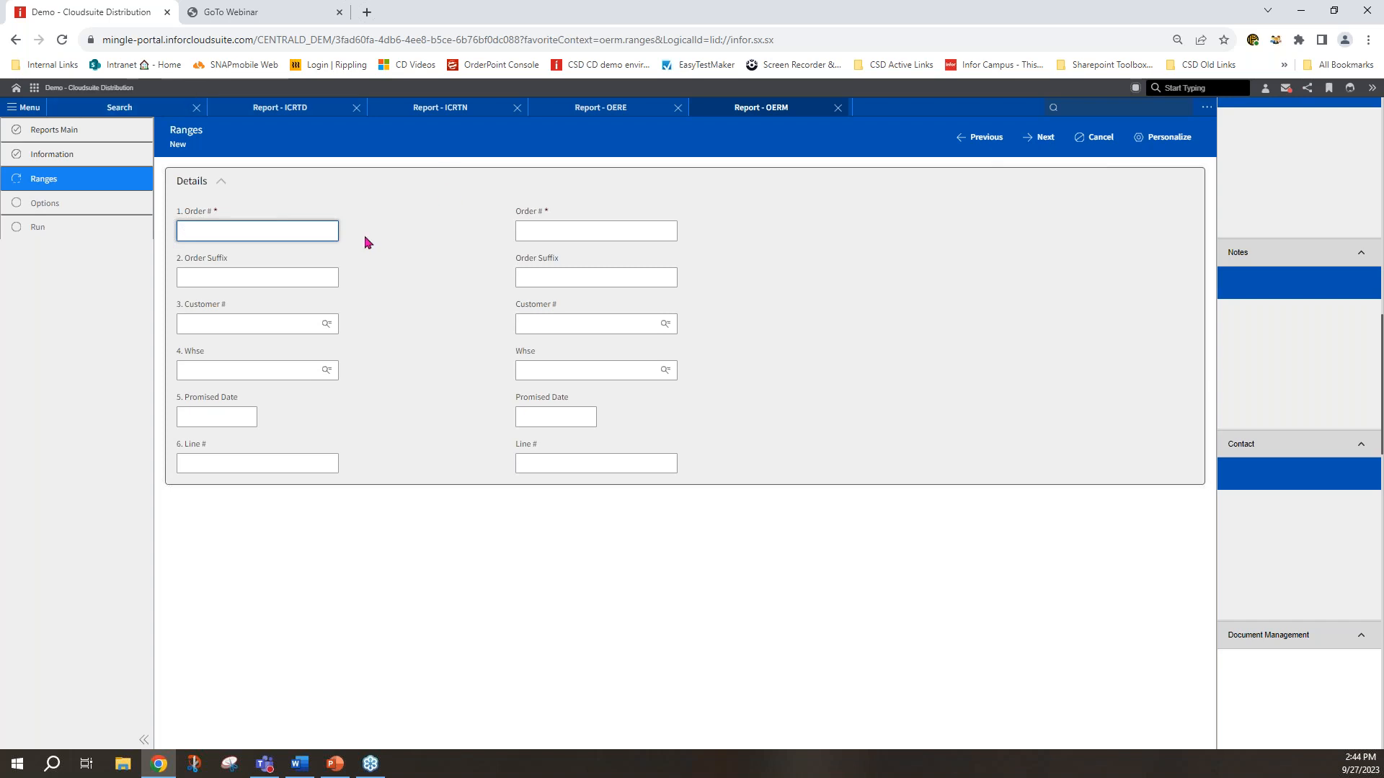
pyautogui.write('20')
pyautogui.press('Tab')
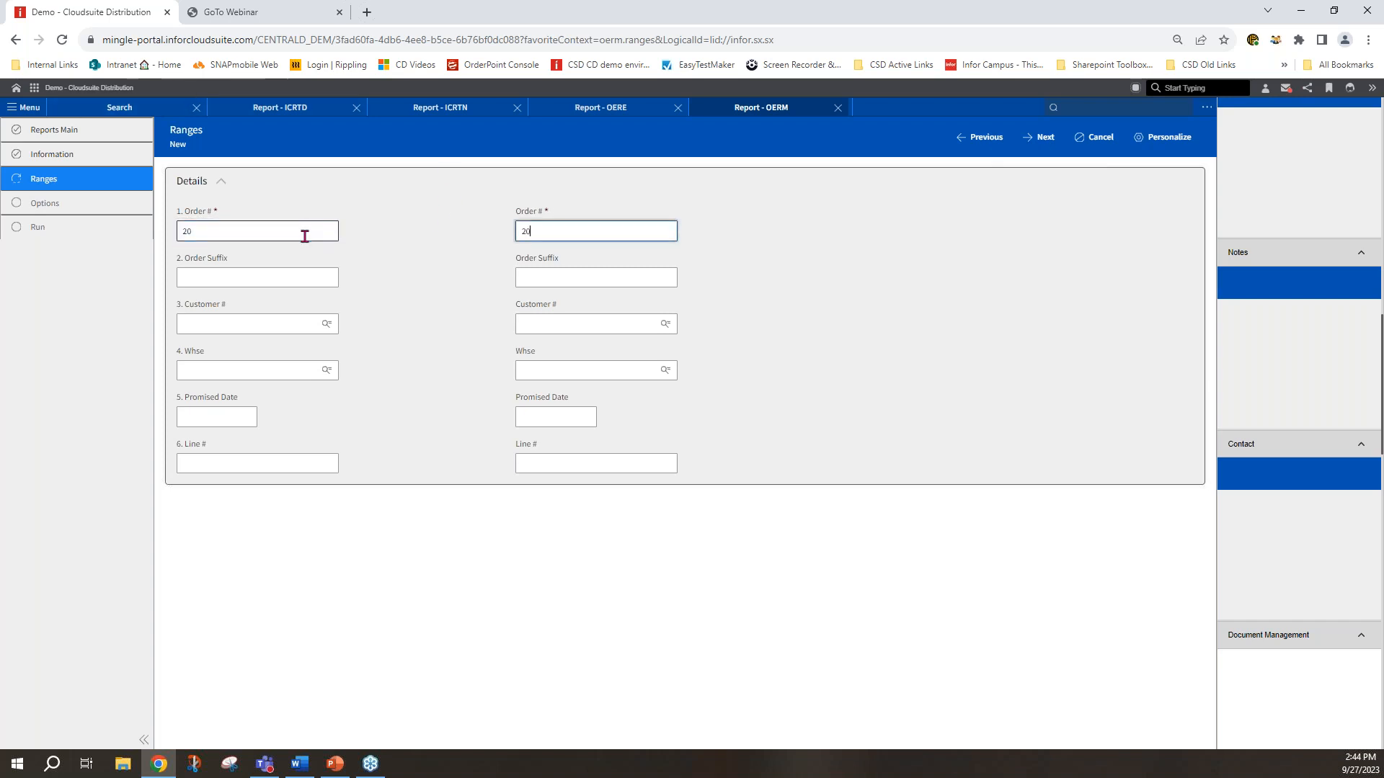
pyautogui.click(1038, 138)
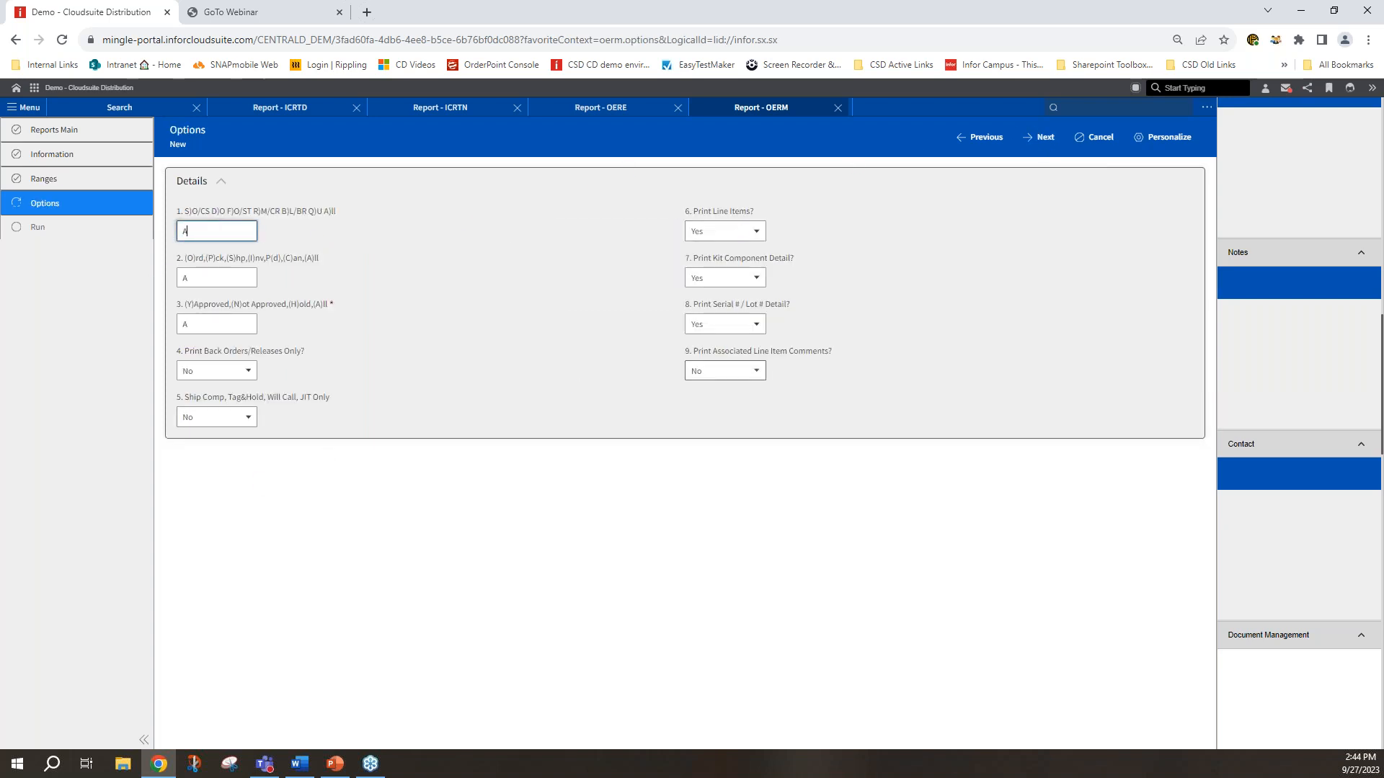
pyautogui.click(1044, 139)
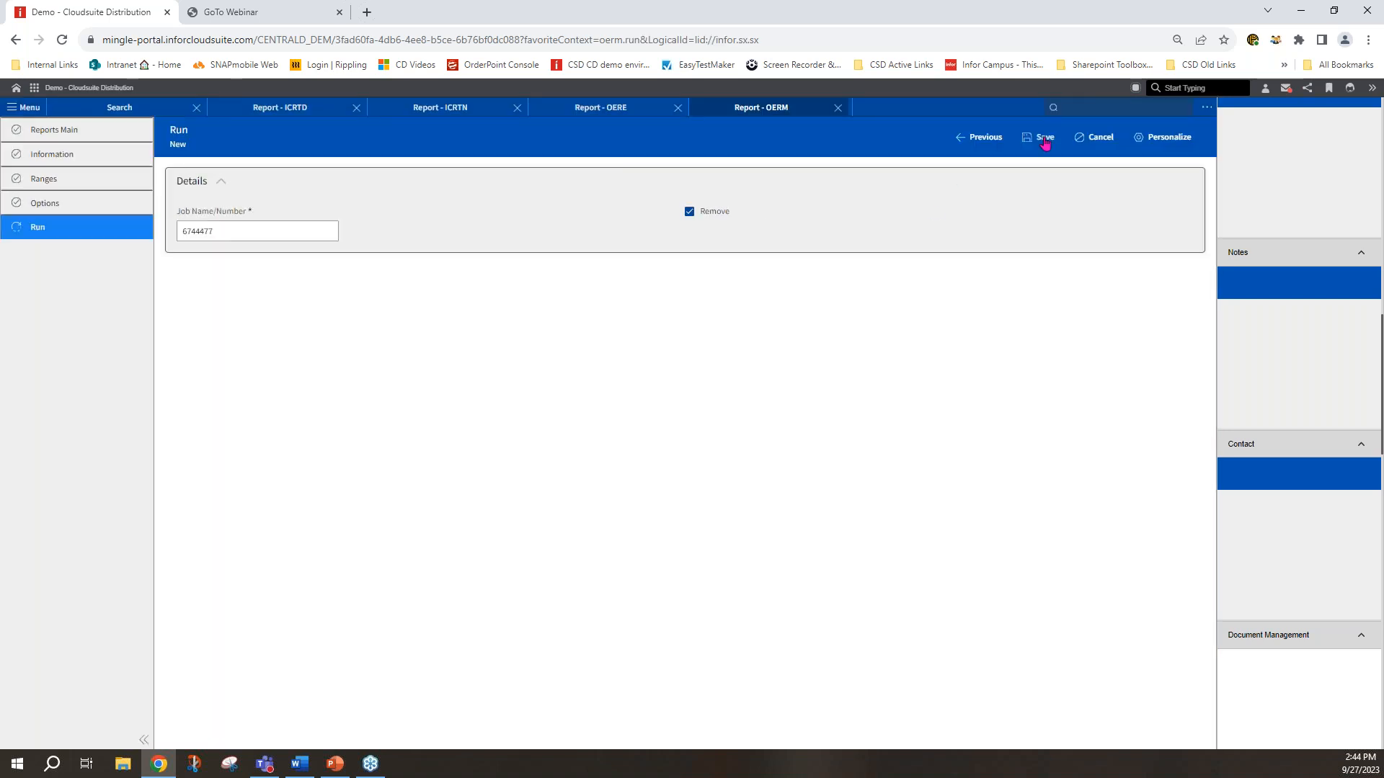
pyautogui.click(1044, 140)
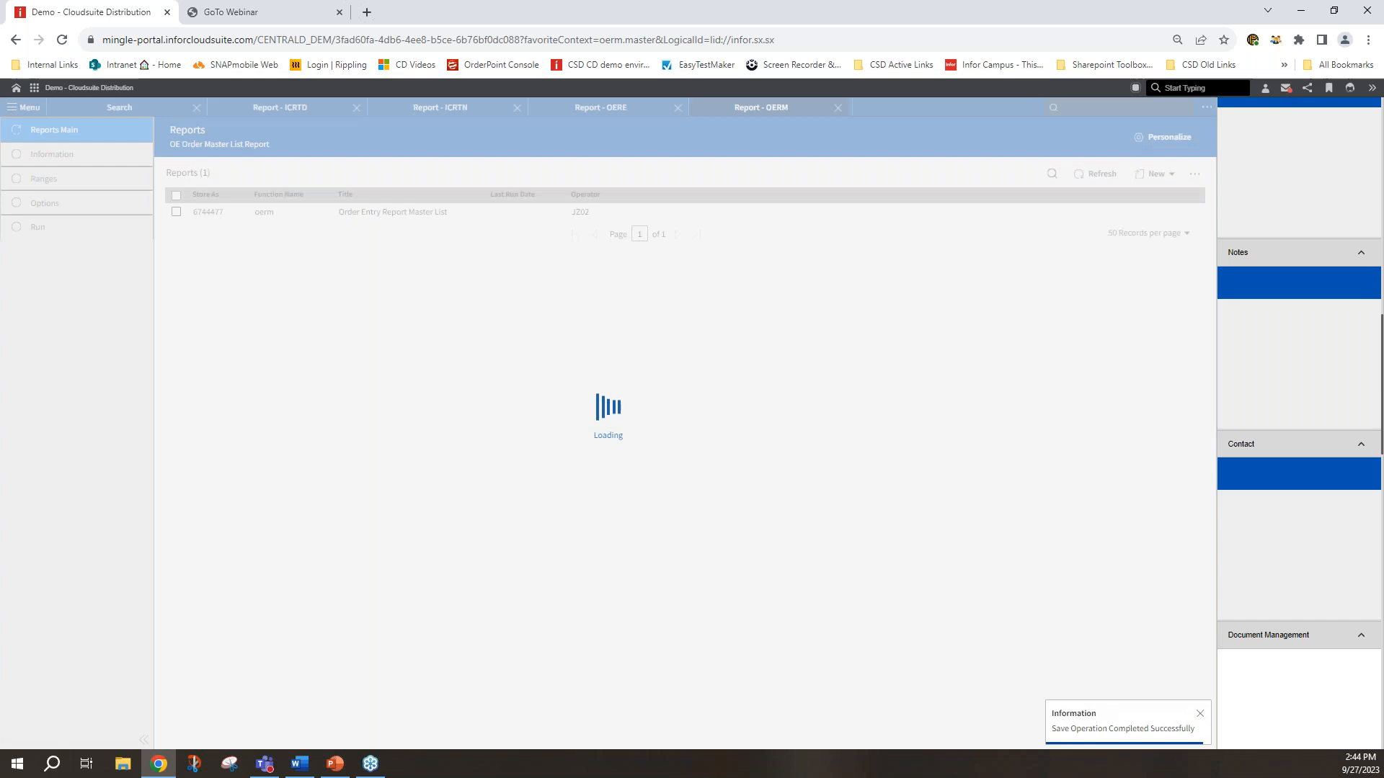
# Refresh the OERM report list and bring the Reports context app into view in the maximized browser window.
pyautogui.click(1107, 175)
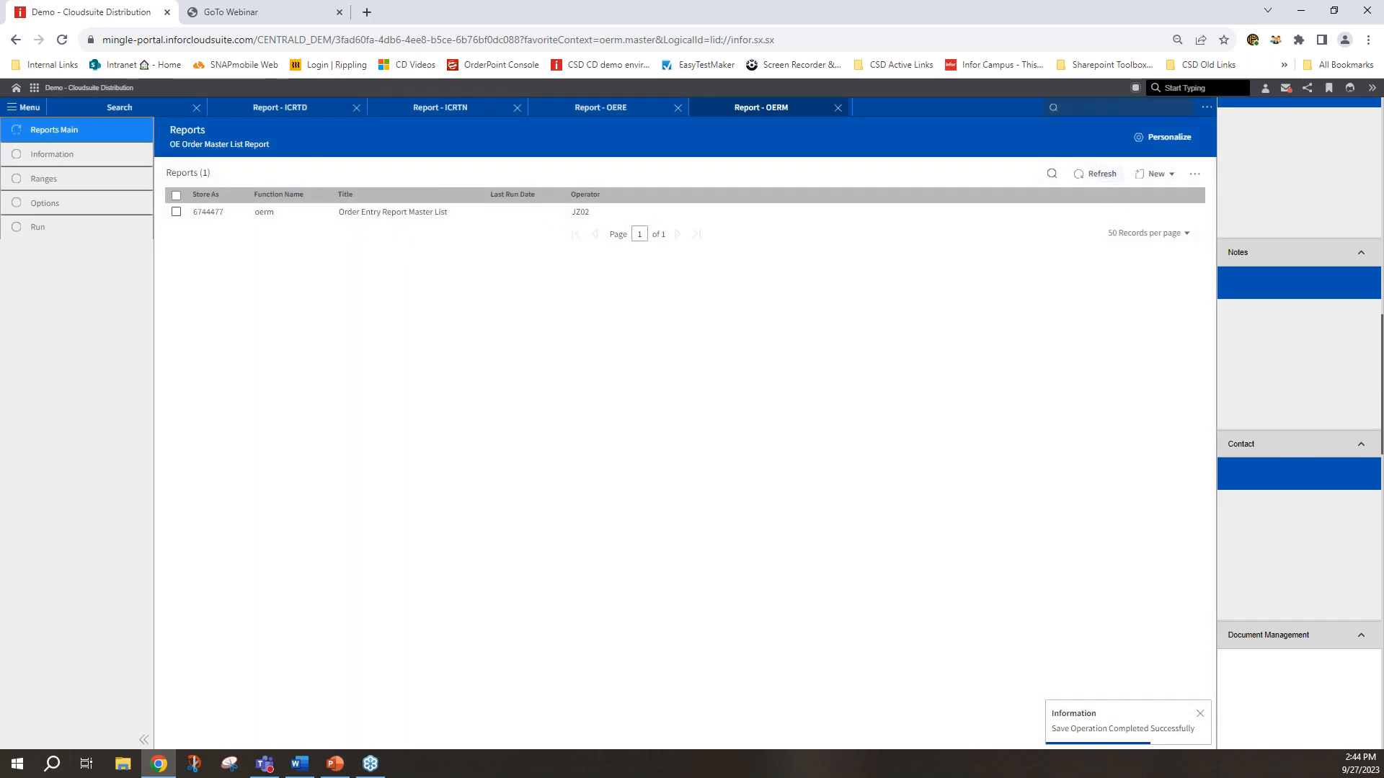
pyautogui.click(1102, 175)
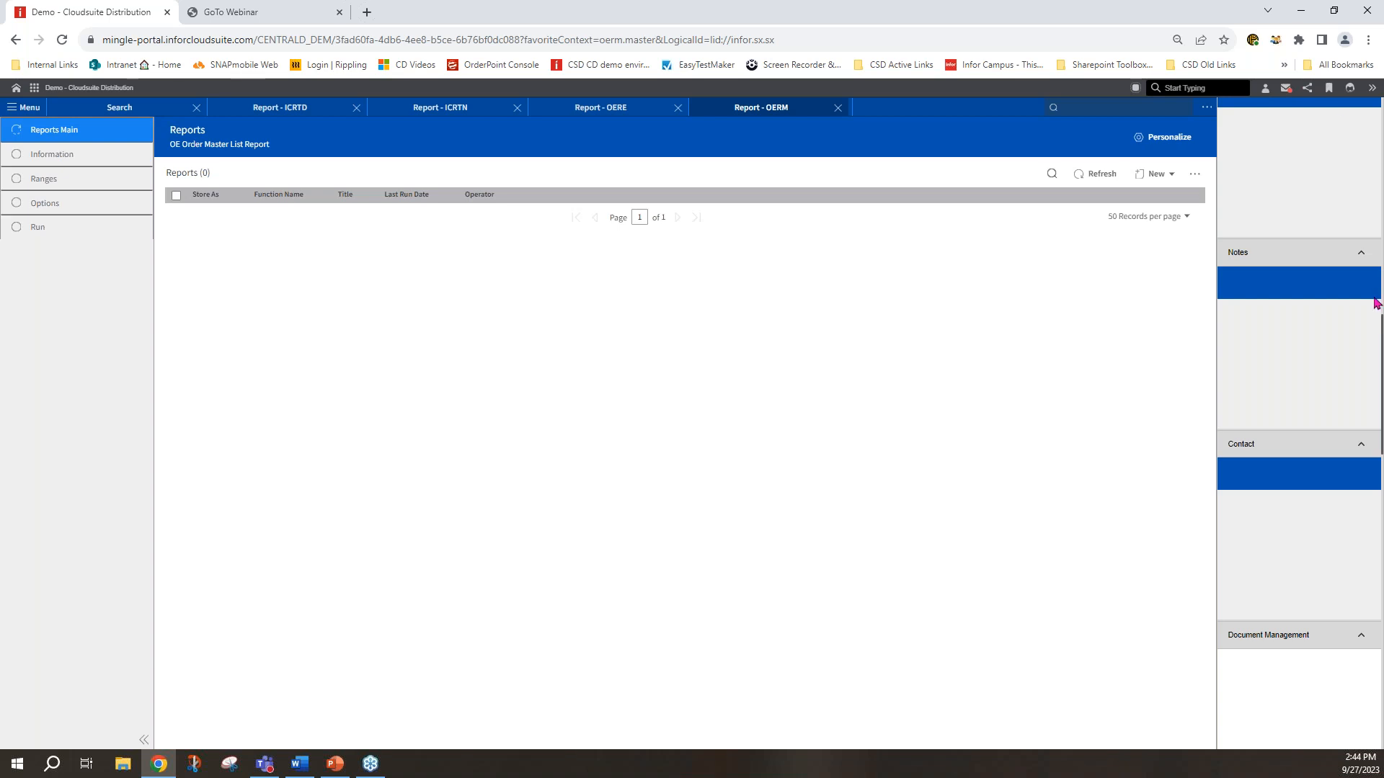
pyautogui.click(1334, 11)
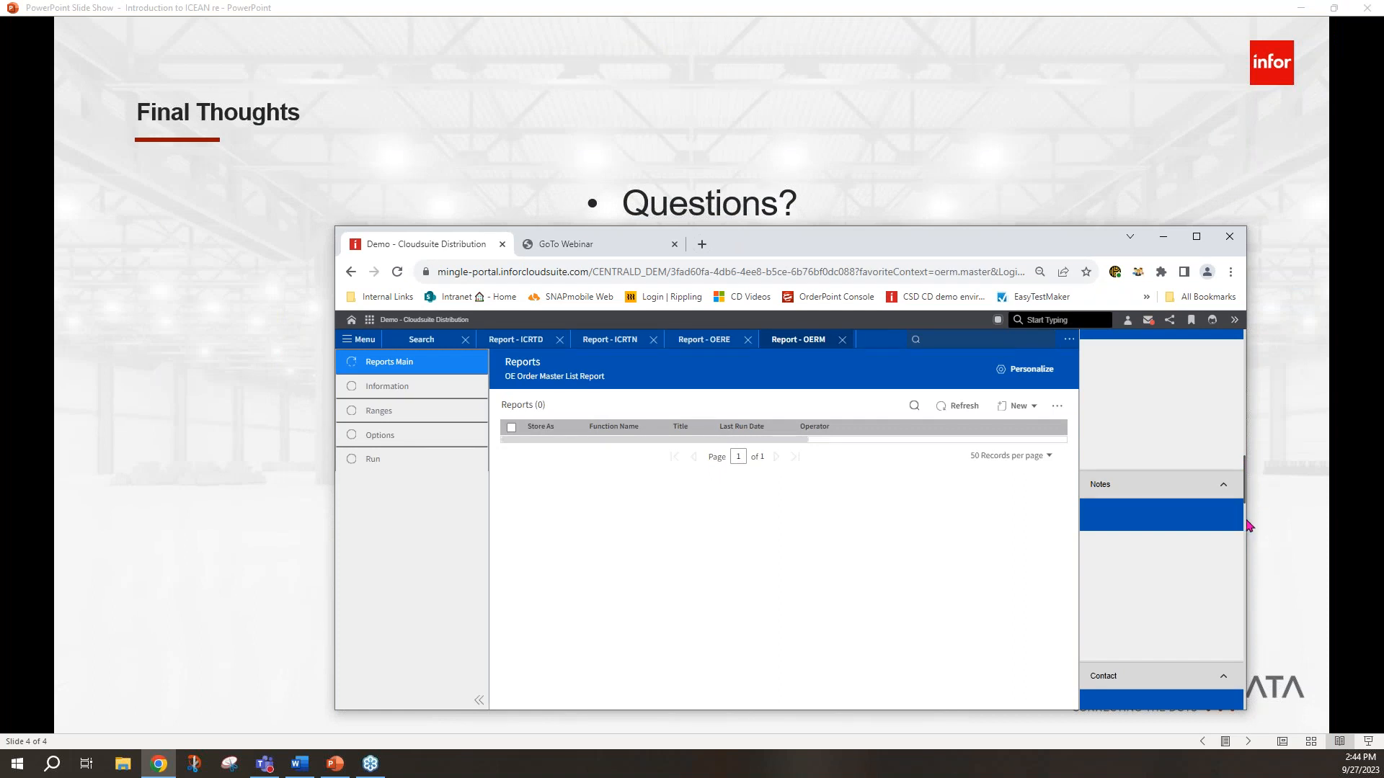
pyautogui.hotkey('ctrl', 'a')
pyautogui.click(1177, 434)
pyautogui.moveTo(1246, 469); pyautogui.dragTo(1243, 424)
pyautogui.click(1202, 245)
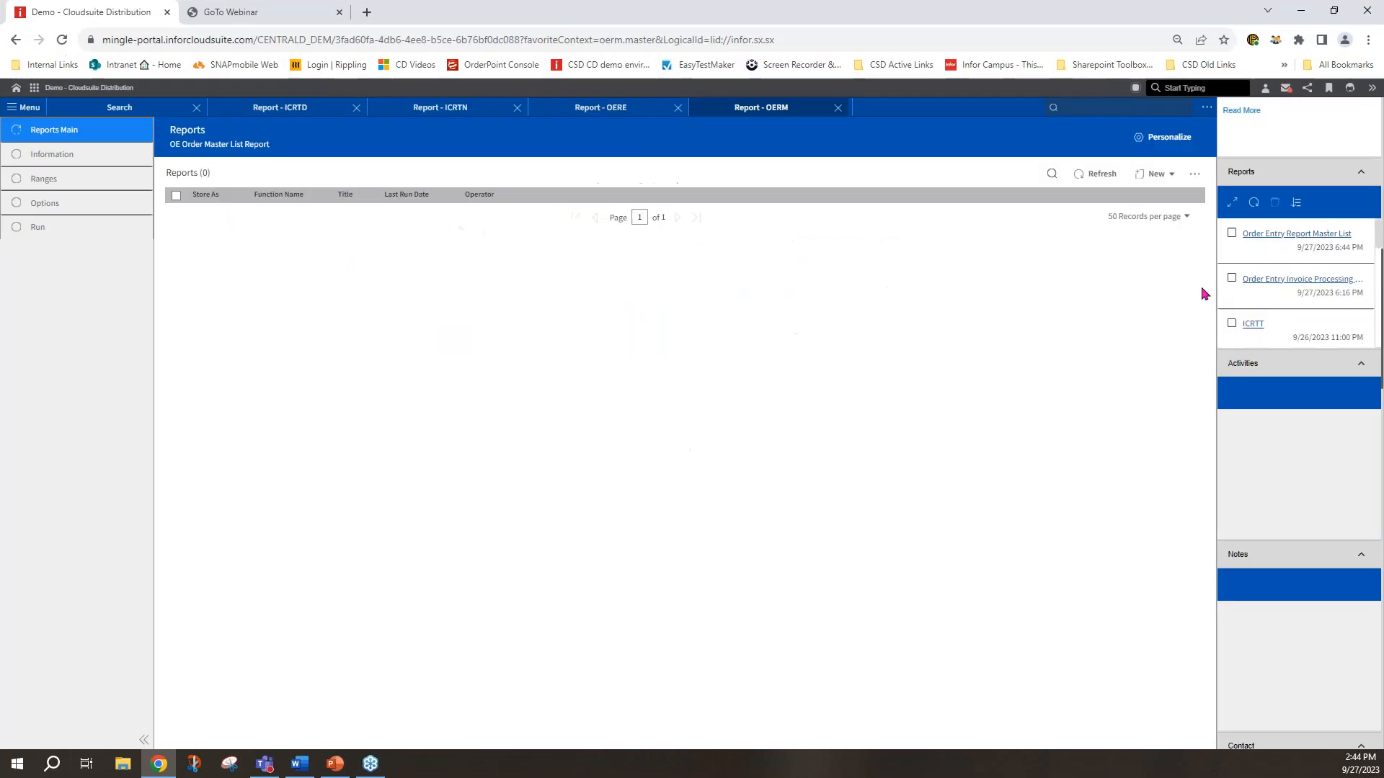
# Open the newest Order Entry Report Master List PDF and review its ranges, options, header, addons, tendering and tax sections.
pyautogui.click(1275, 243)
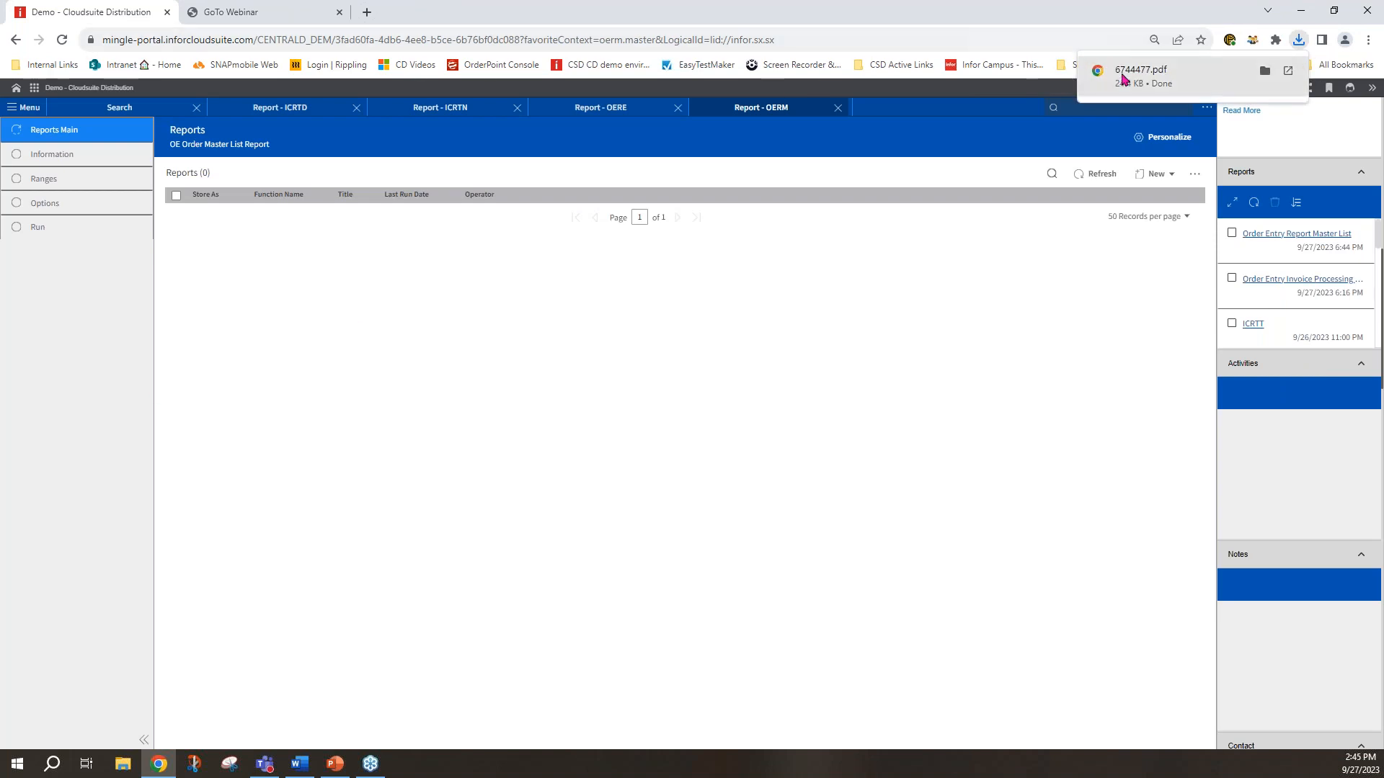
pyautogui.click(1100, 77)
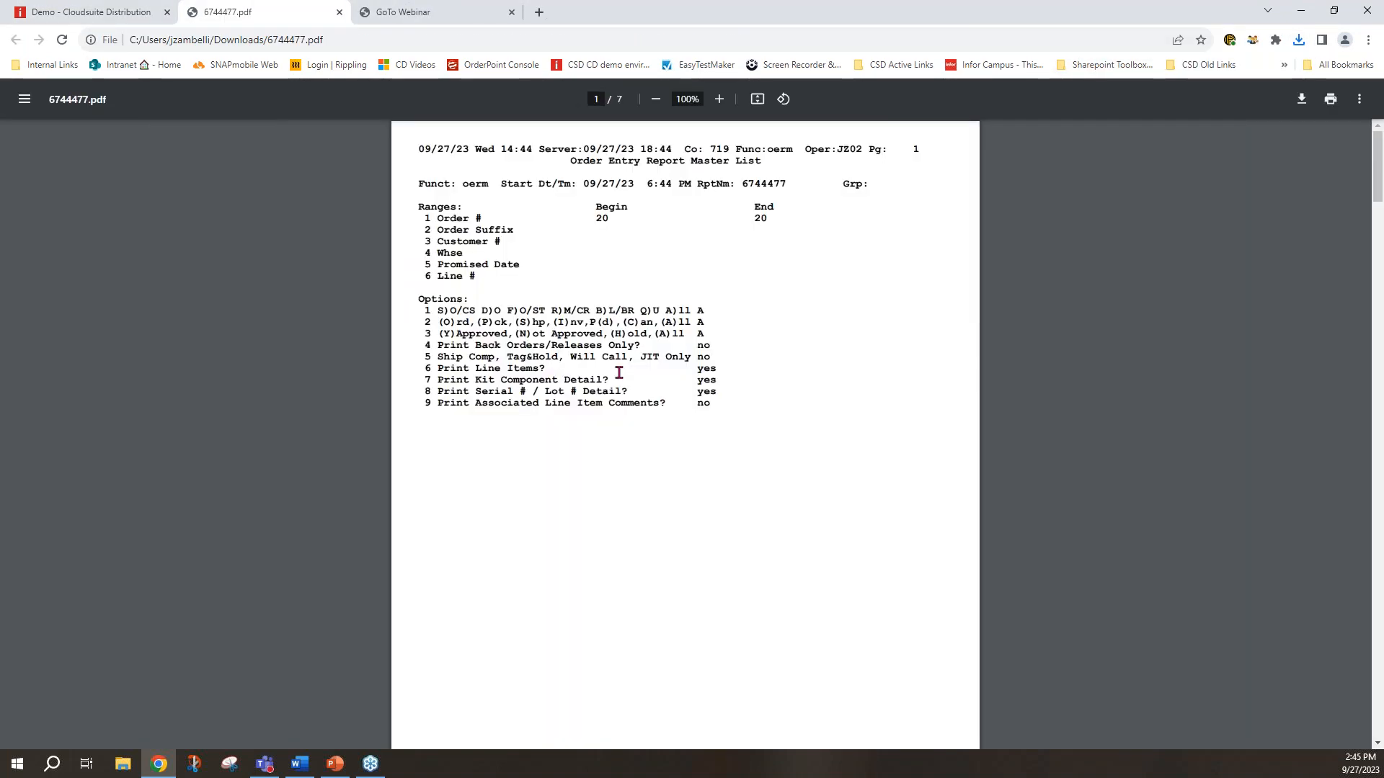
pyautogui.click(720, 98)
pyautogui.click(721, 99)
pyautogui.click(721, 99)
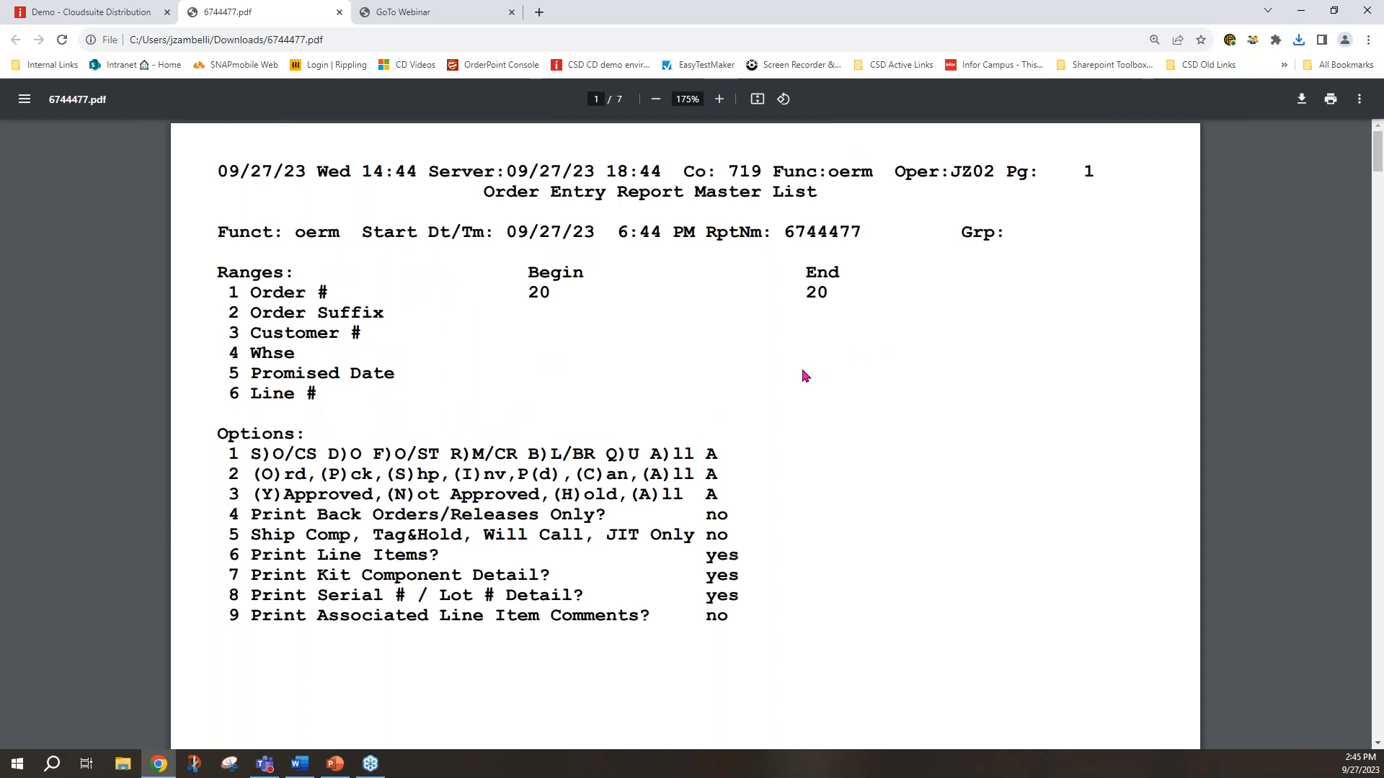
pyautogui.scroll(-15, 806, 375)
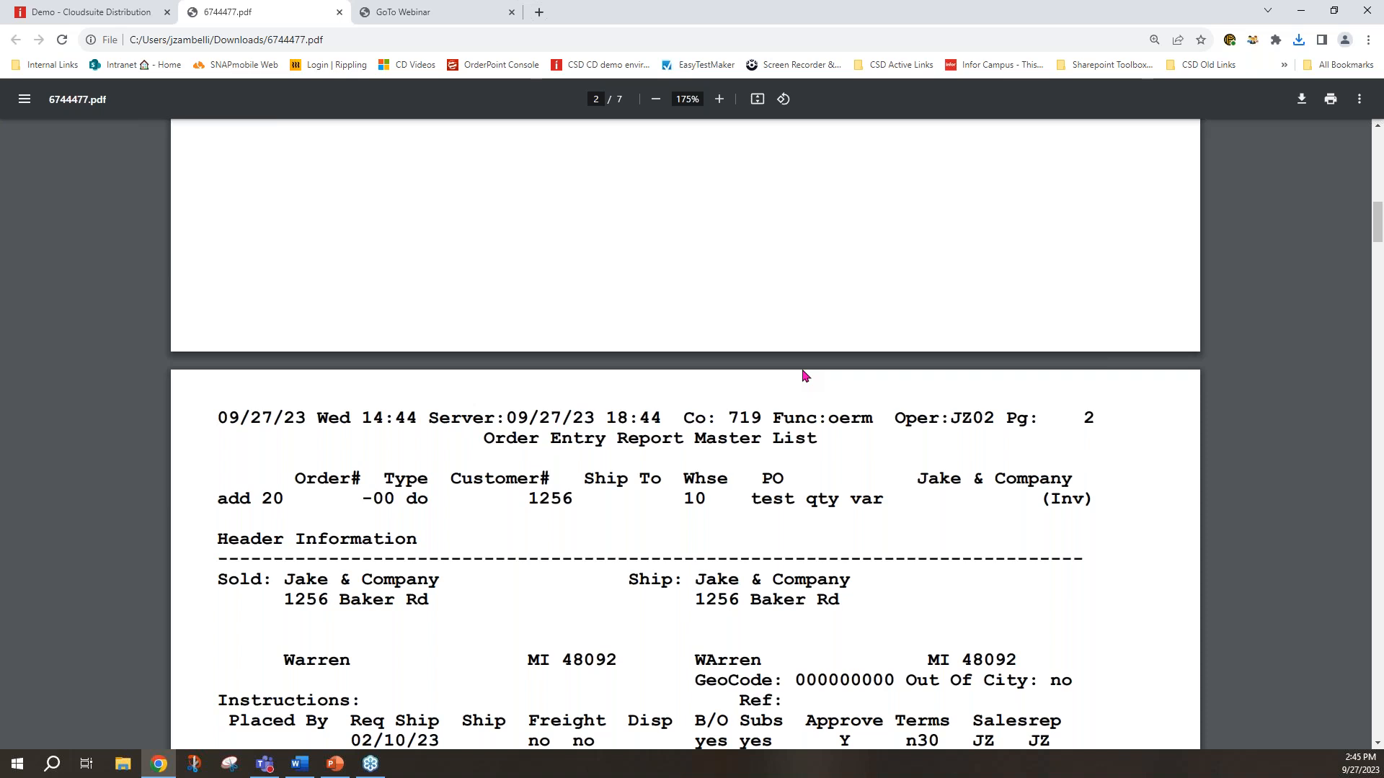
pyautogui.scroll(-7, 805, 376)
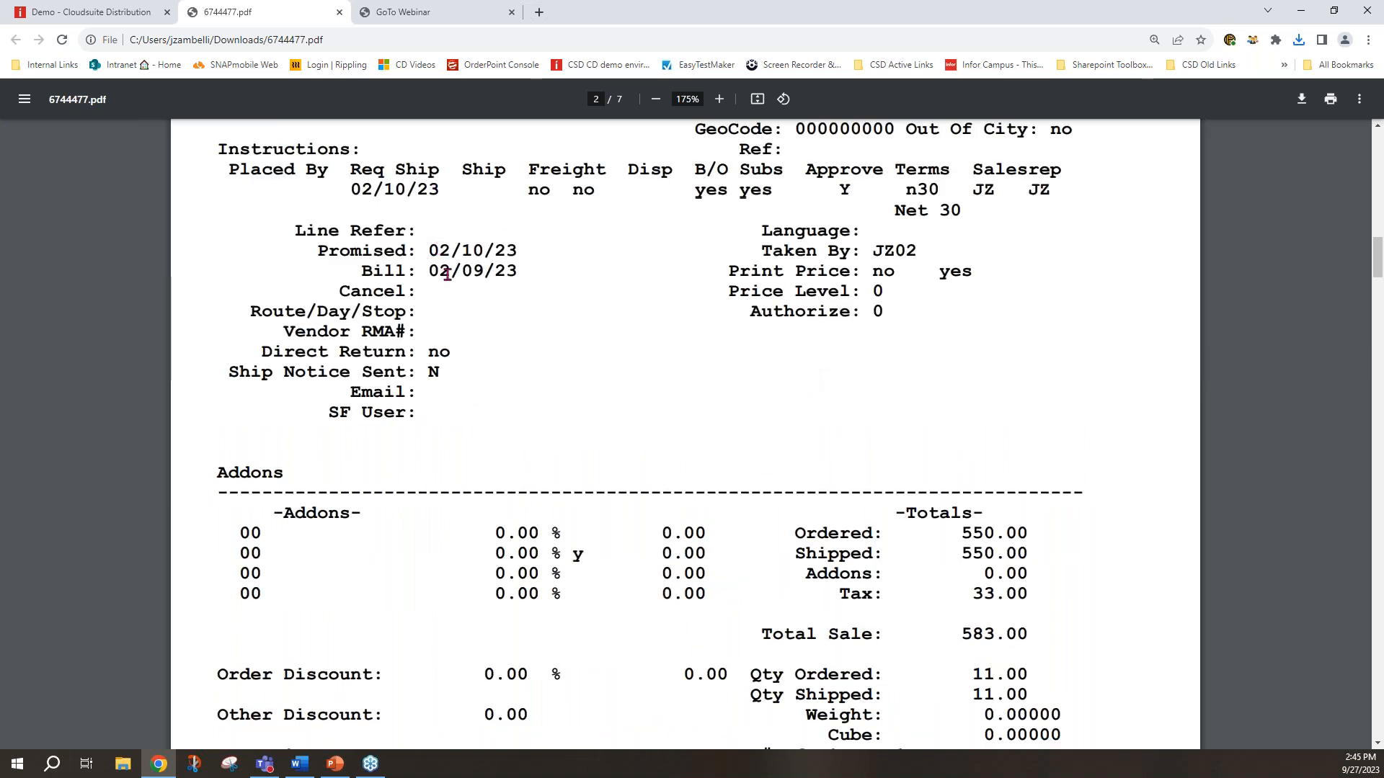
pyautogui.scroll(-7, 521, 622)
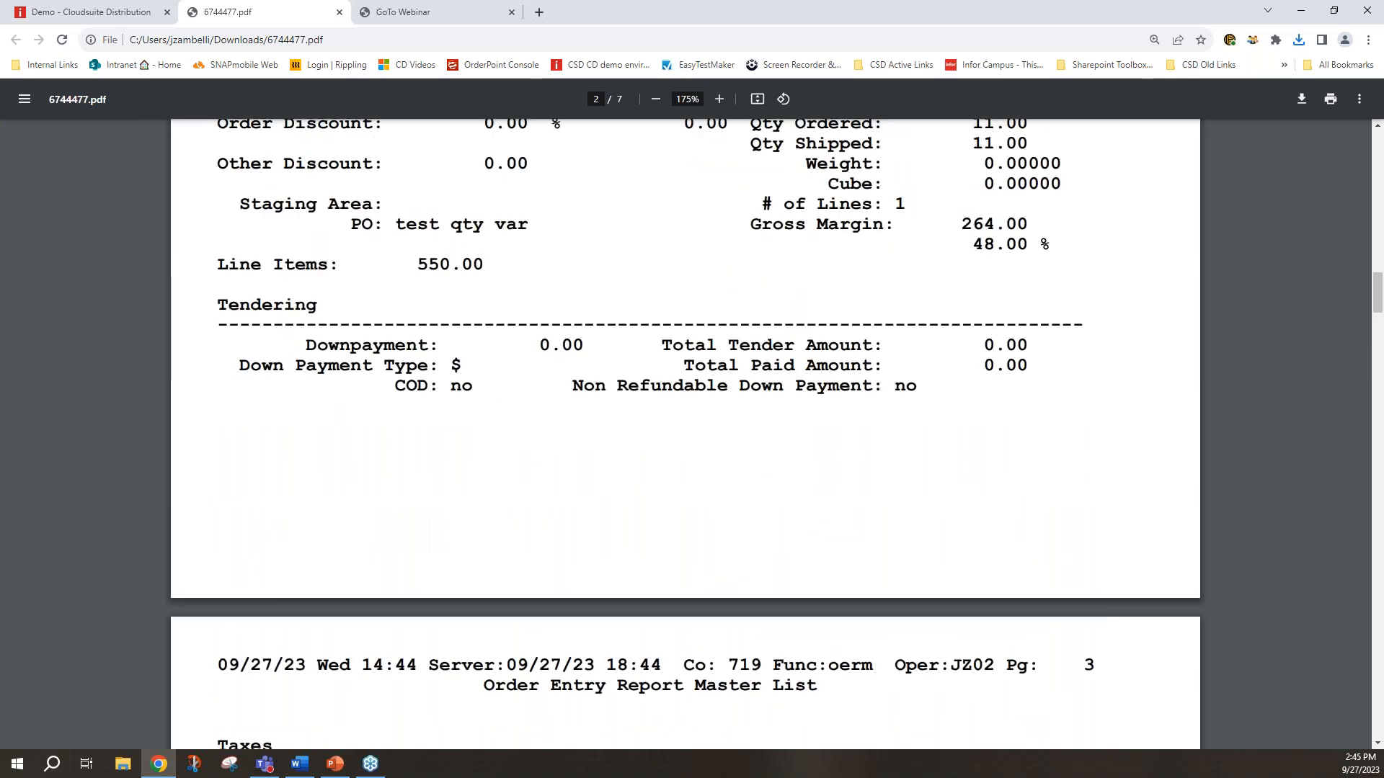
pyautogui.scroll(-7, 521, 623)
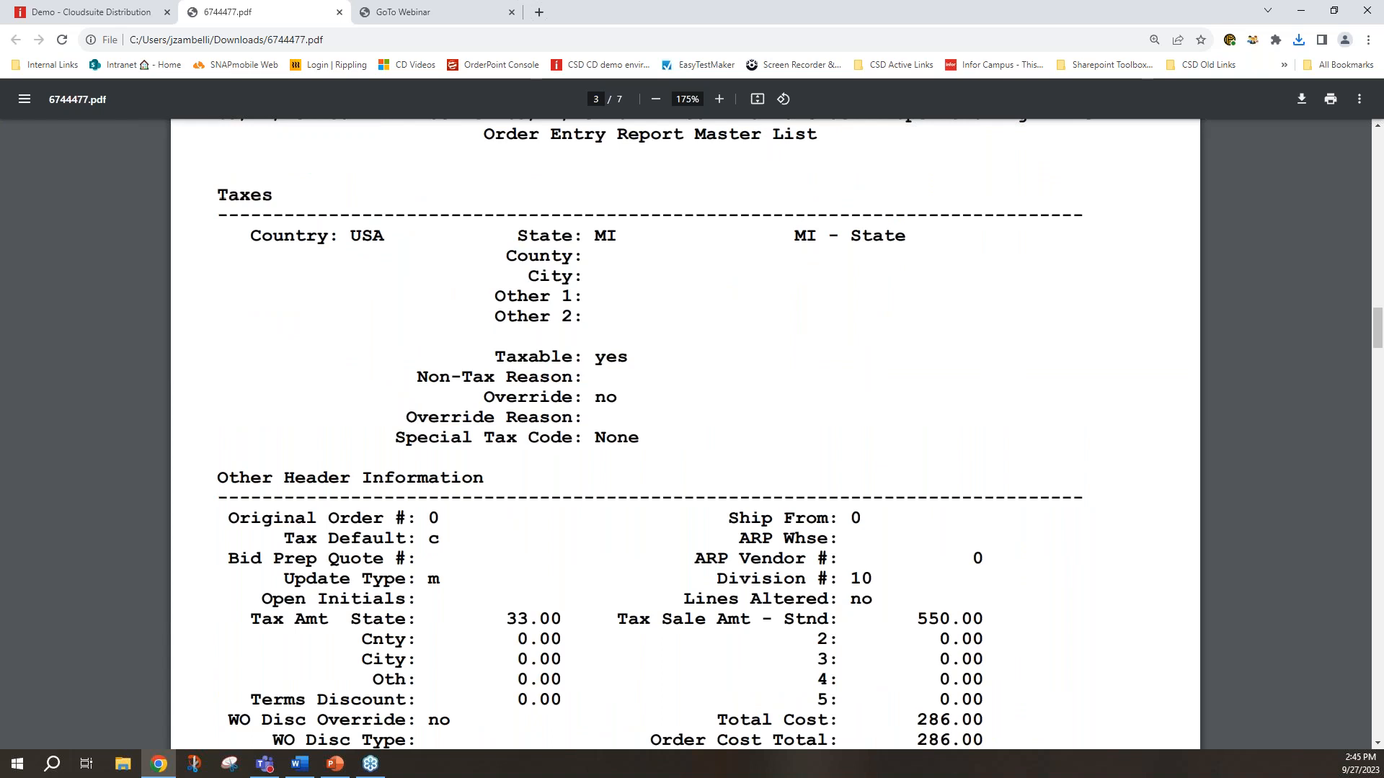
# Search the report PDF for "overrid", go through the matches, and examine the other header information on page 4.
pyautogui.hotkey('ctrl', 'f')
pyautogui.write('over')
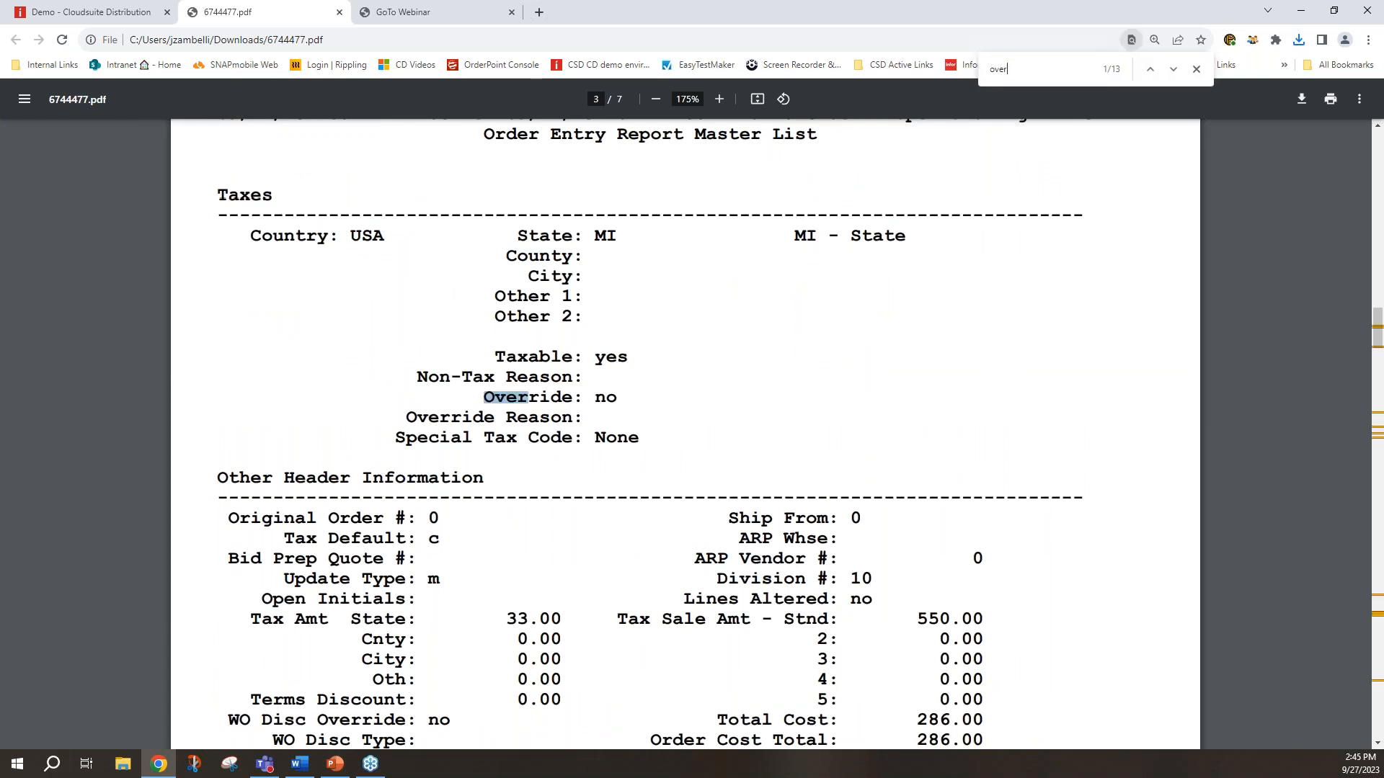
pyautogui.write('rid')
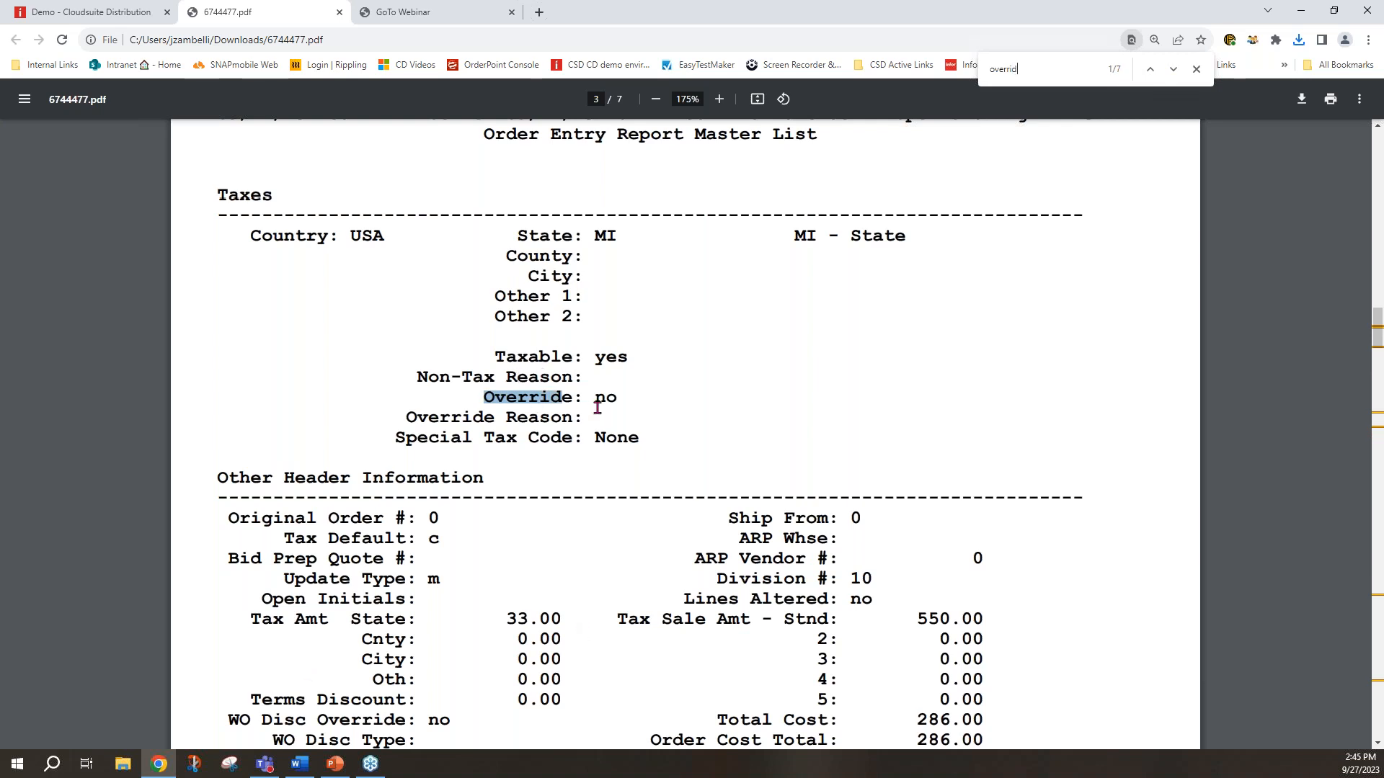
pyautogui.press('Return')
pyautogui.press('Return')
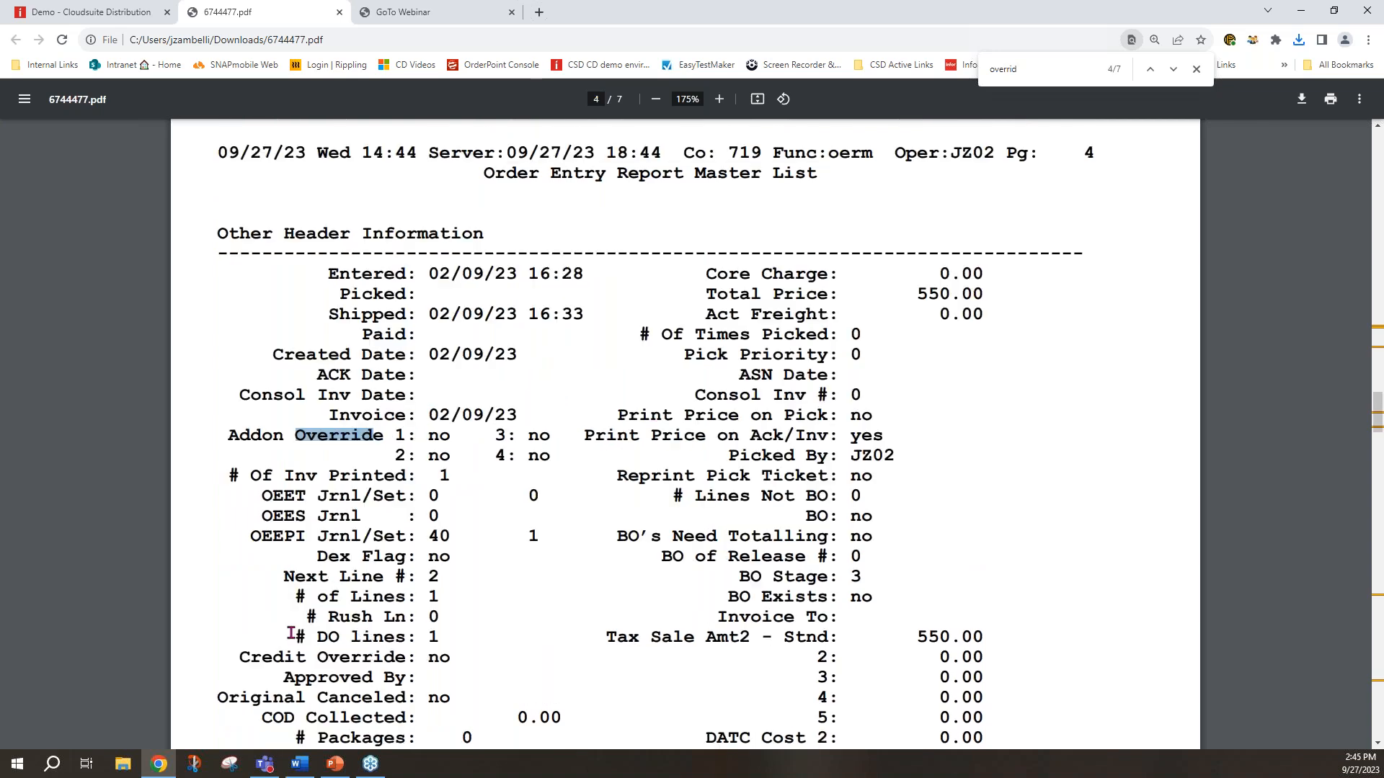
pyautogui.press('Return')
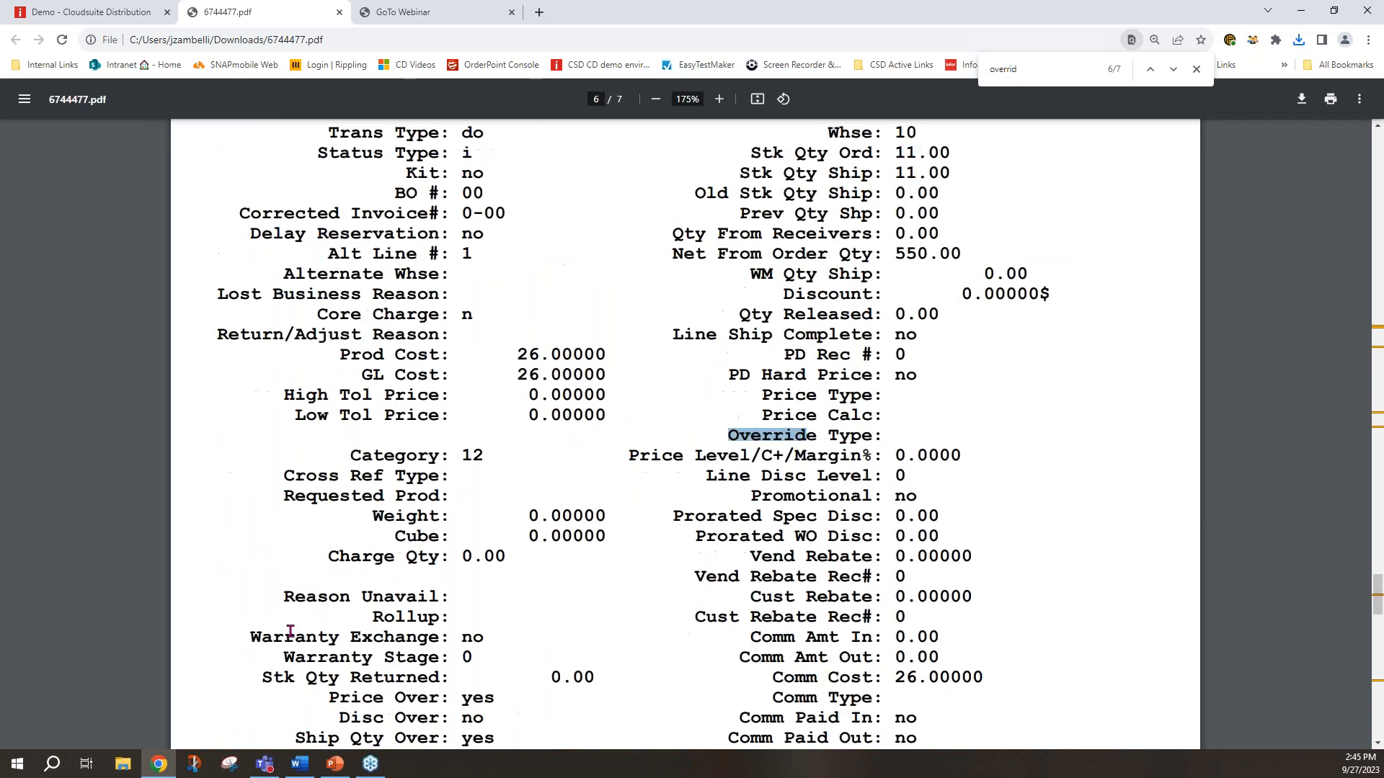
pyautogui.press('Return')
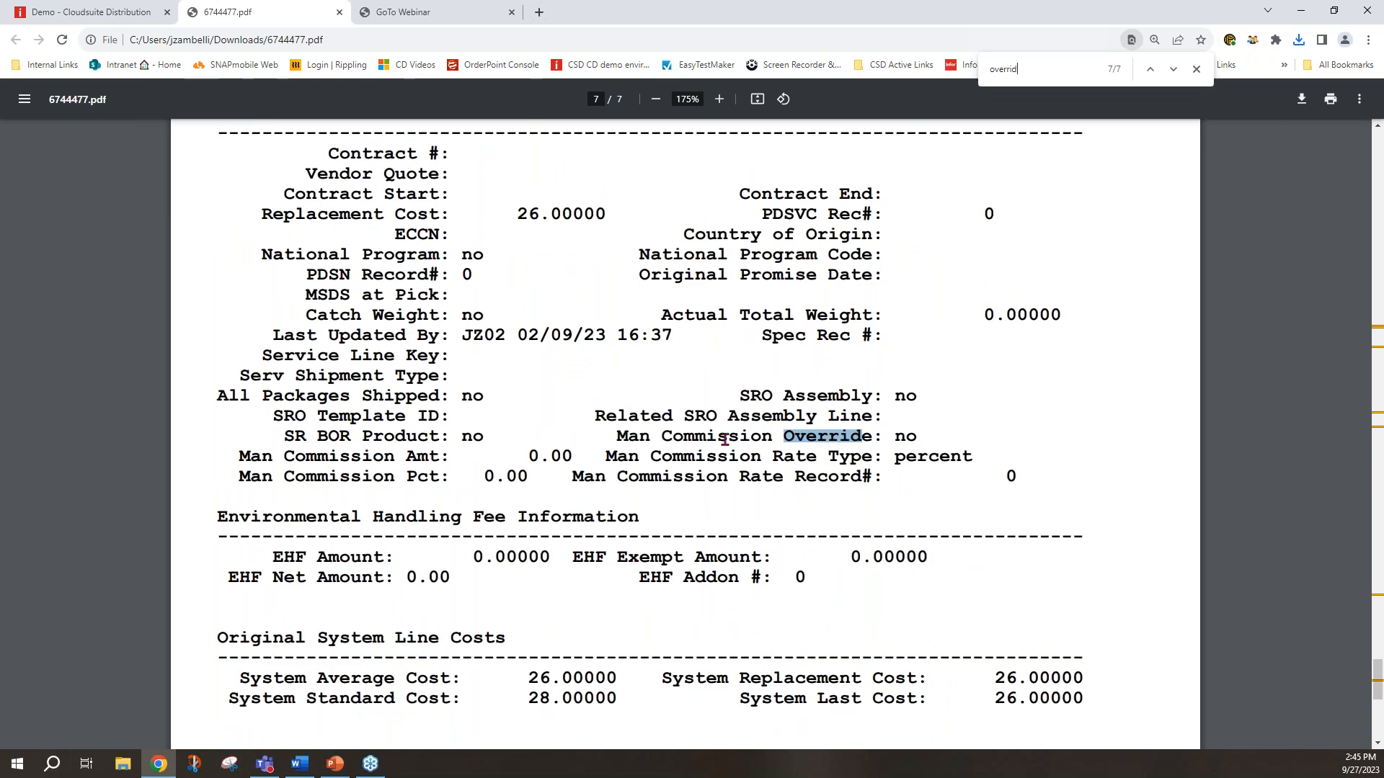
pyautogui.press('Return')
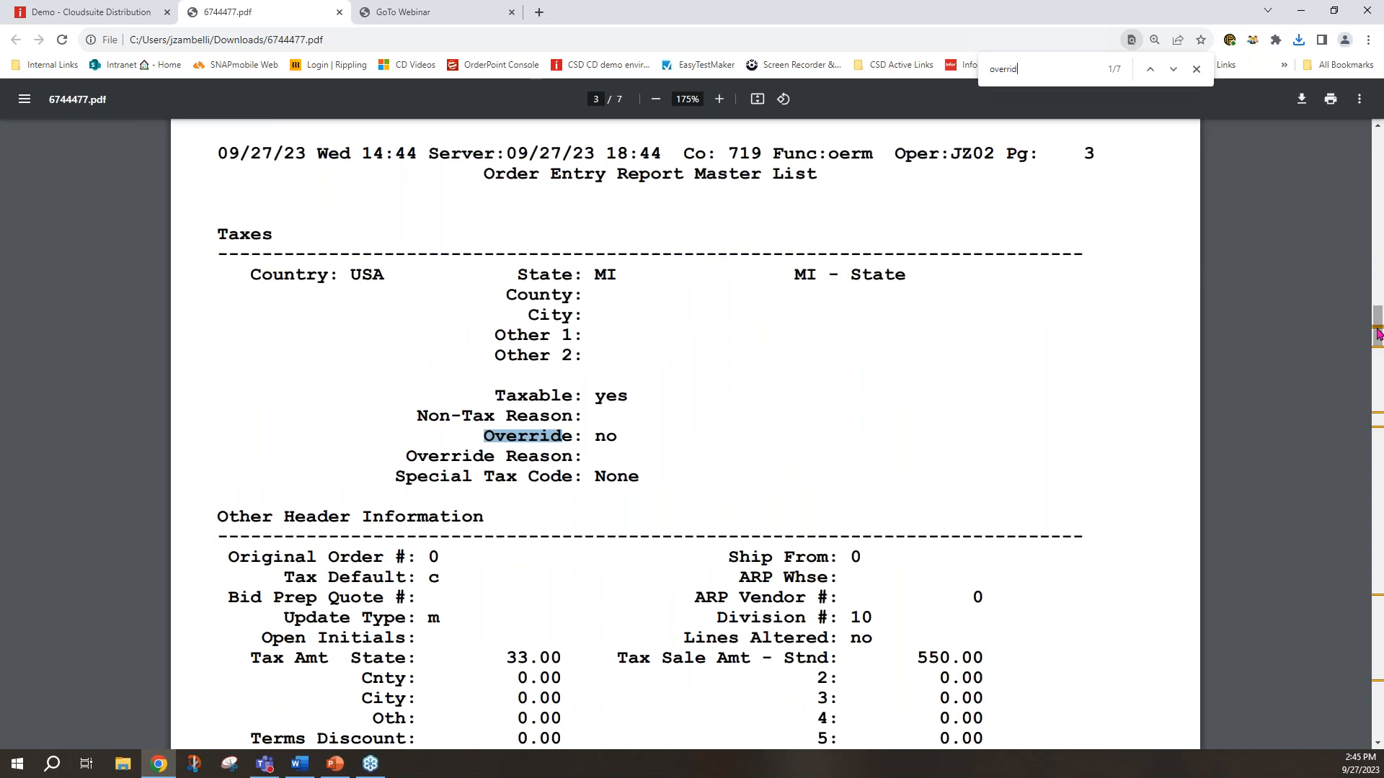
pyautogui.moveTo(1378, 340); pyautogui.dragTo(1378, 444)
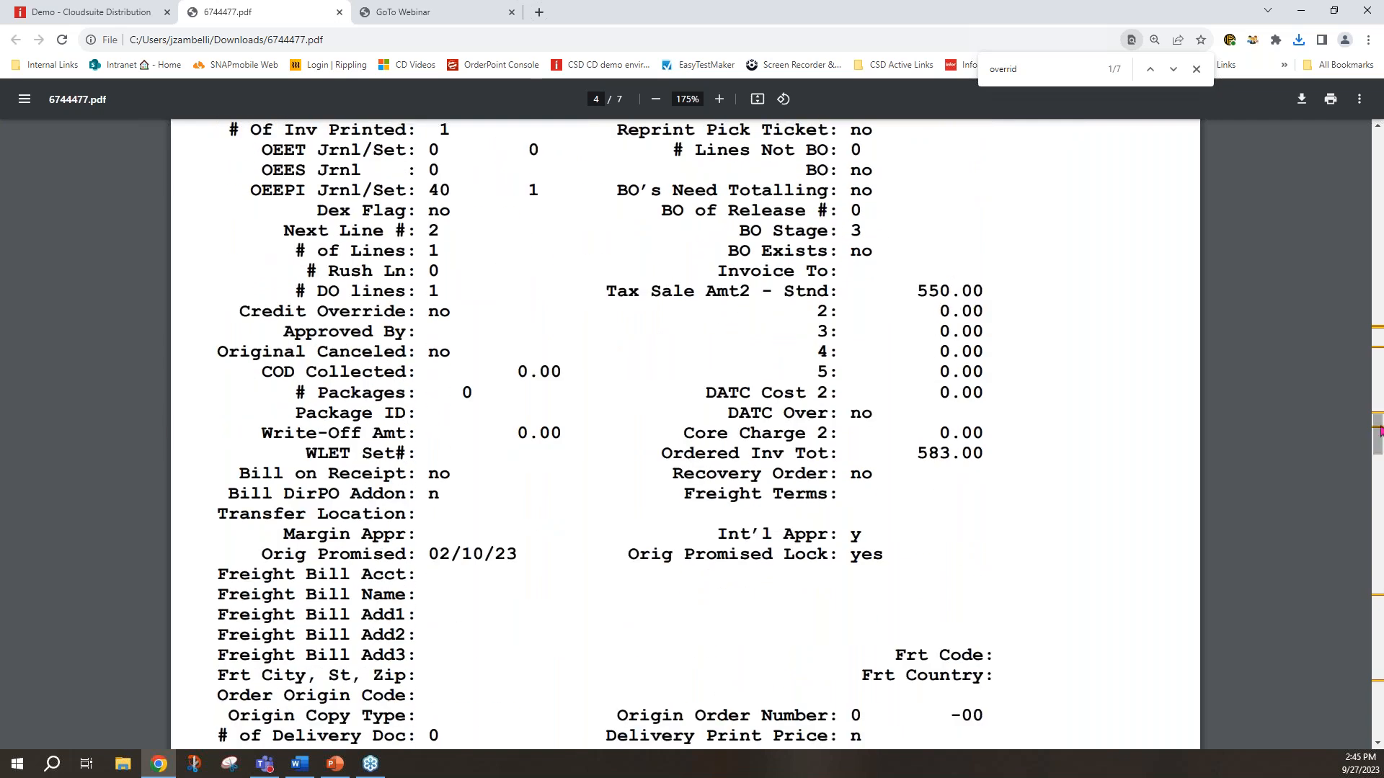
# Close the report PDF and the OERM report, and switch to the PowerPoint slide show.
pyautogui.click(339, 13)
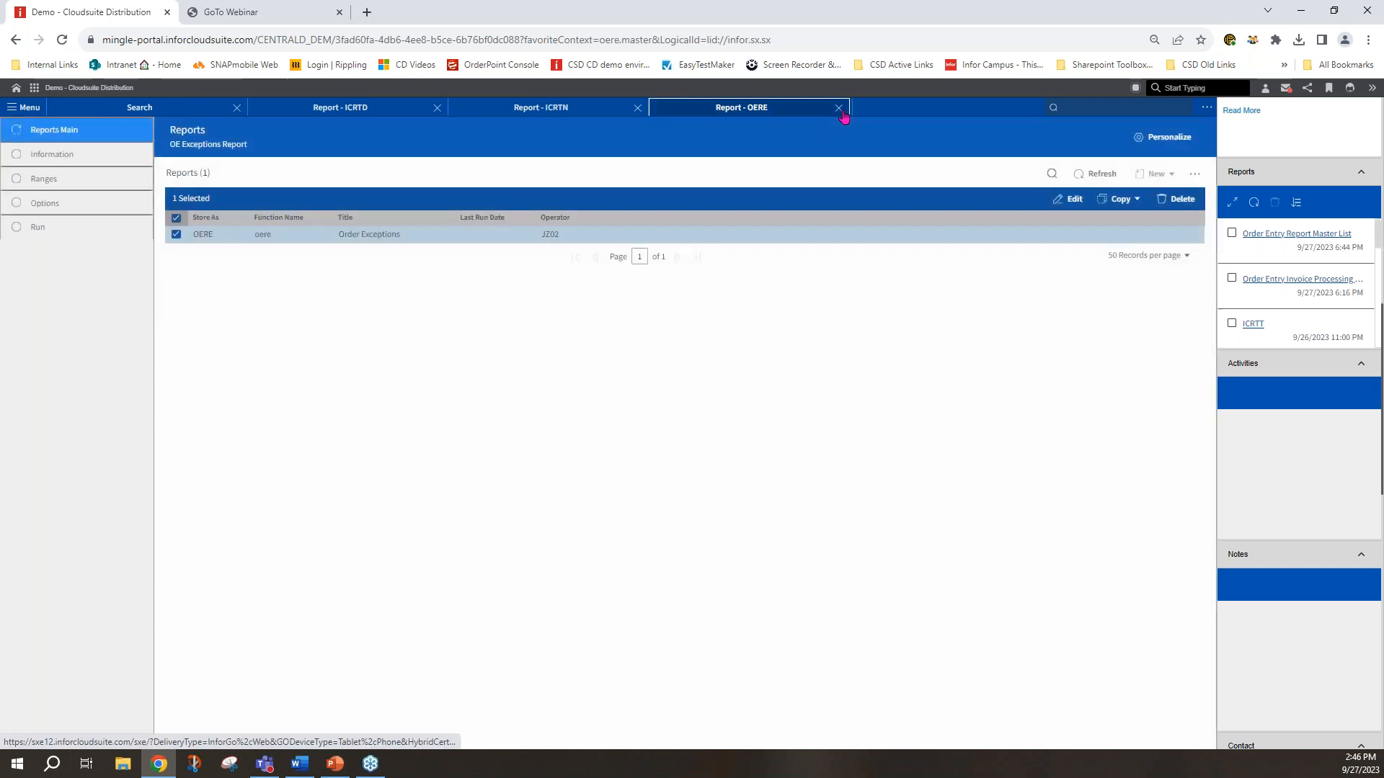
pyautogui.click(334, 764)
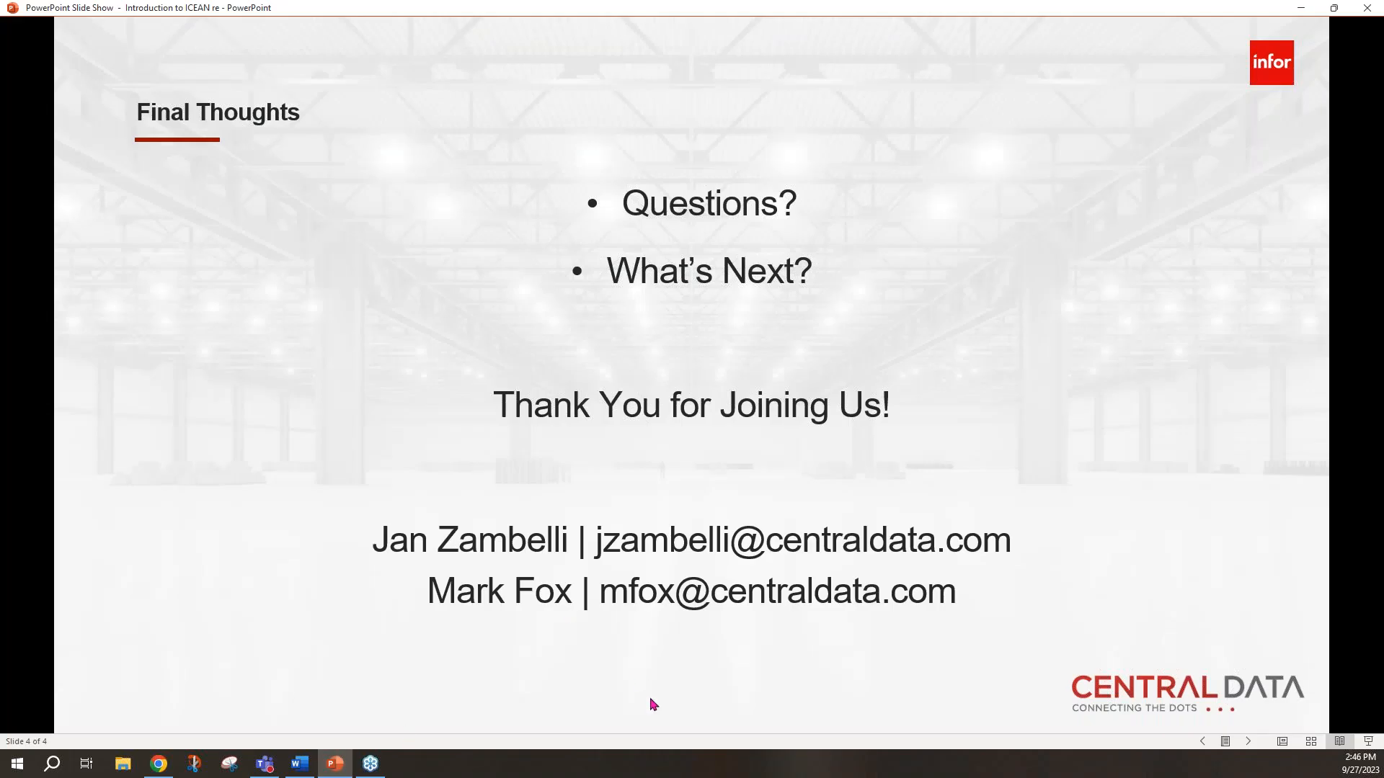